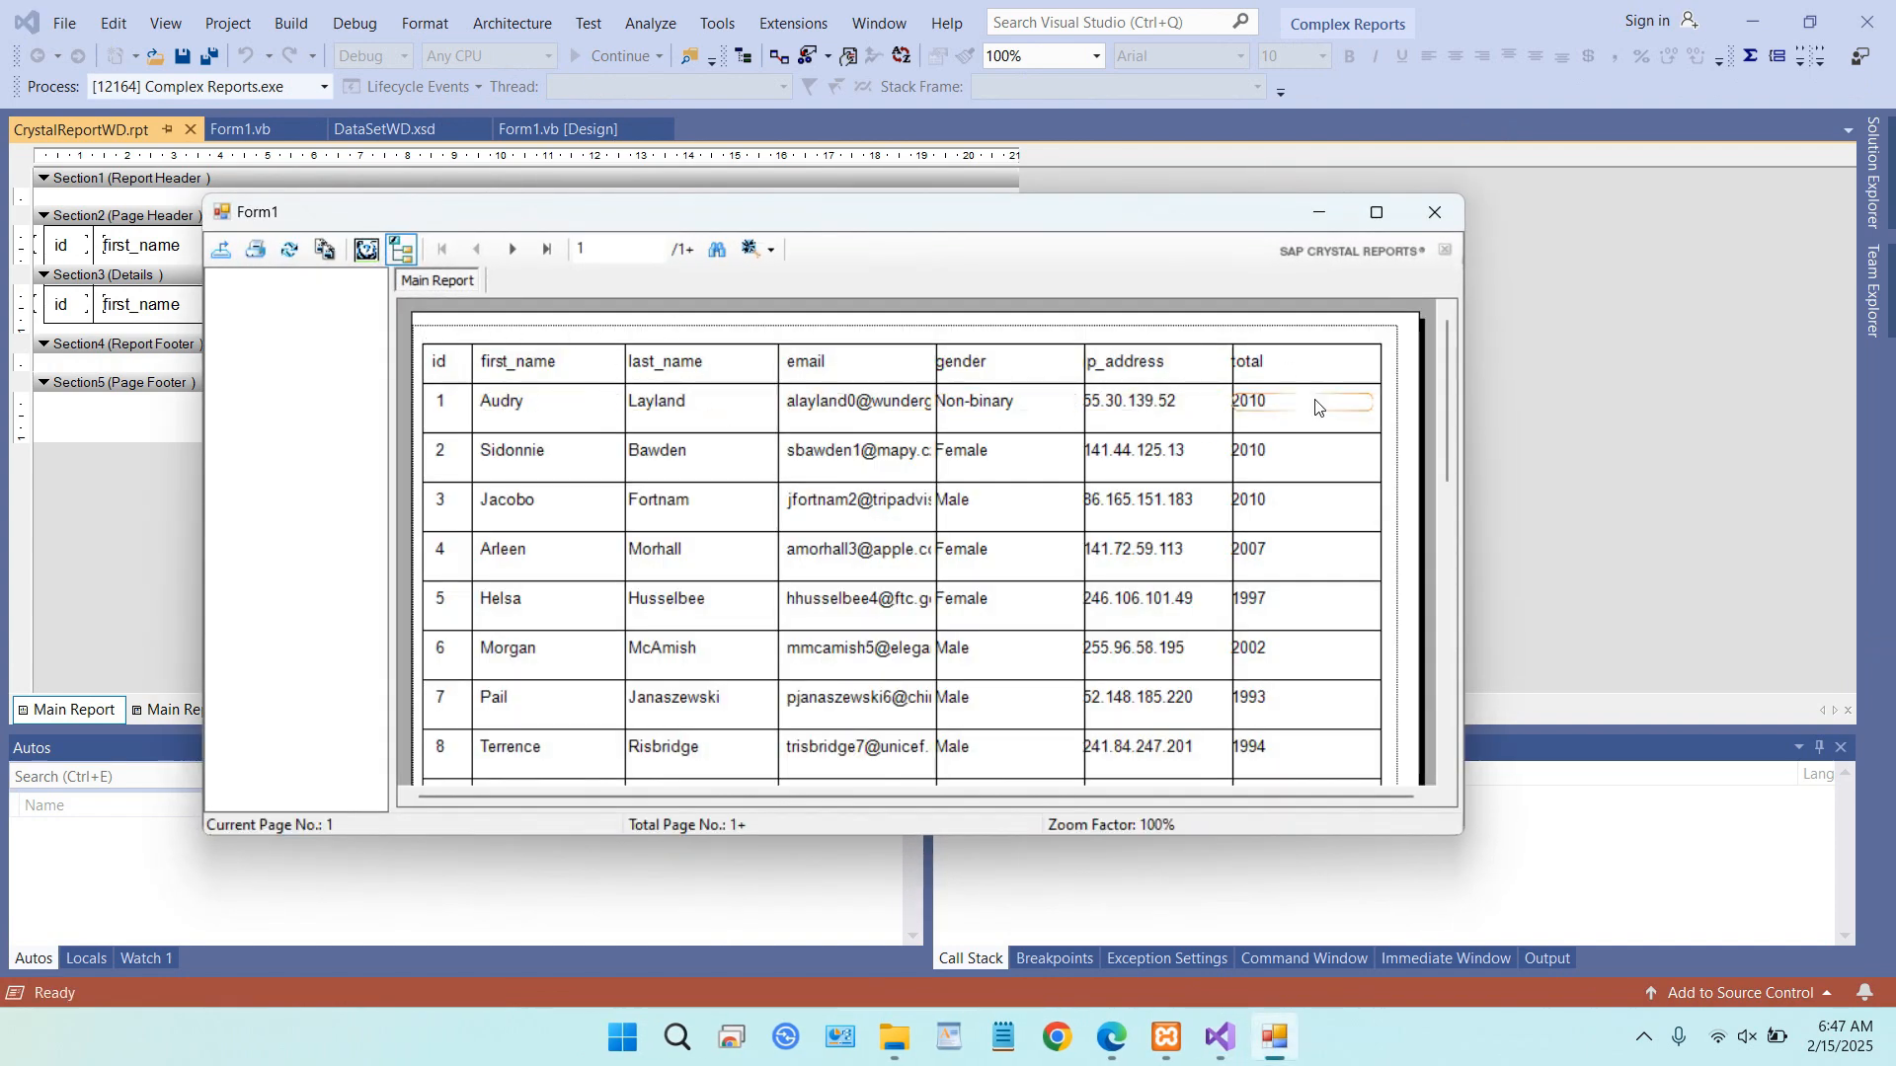
- Page through the maximized report to its last page, close it, and rerun the project to view the report's first page
left_click(1376, 212)
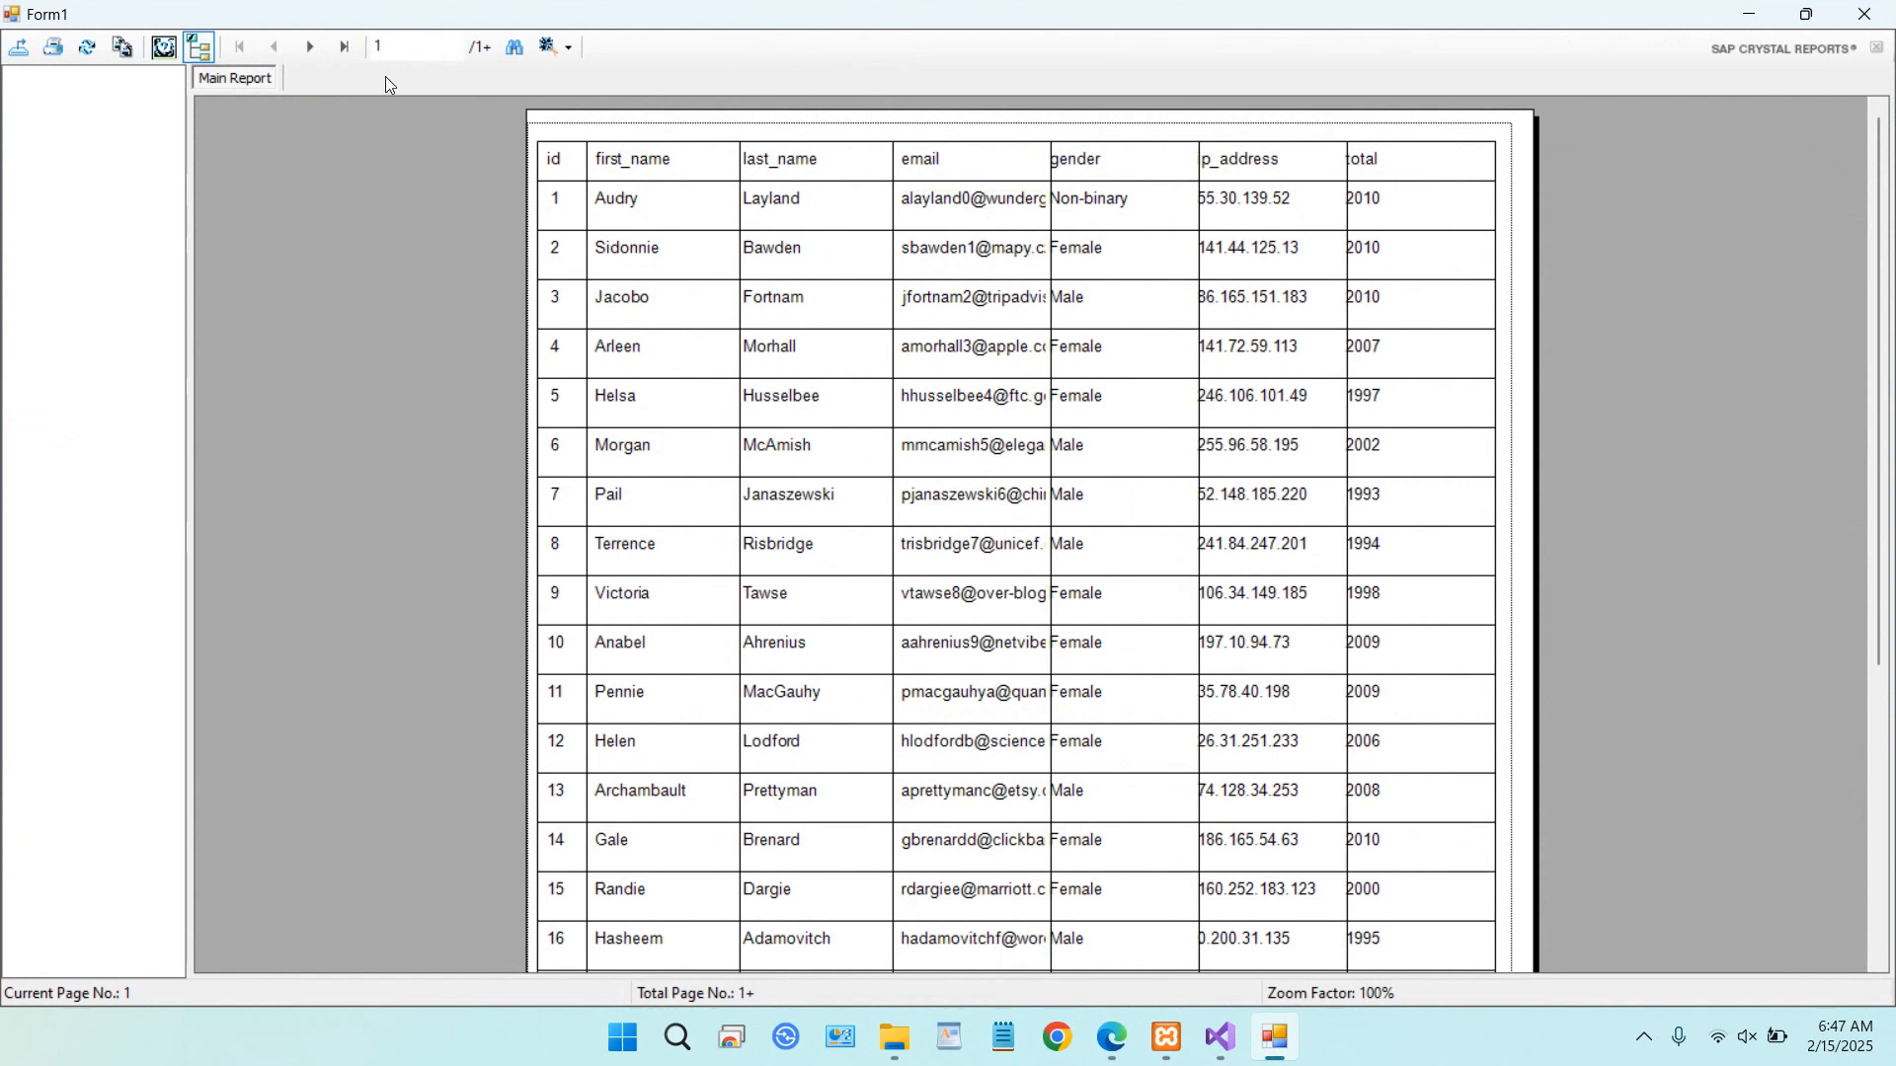
left_click(312, 47)
left_click(312, 47)
left_click(312, 48)
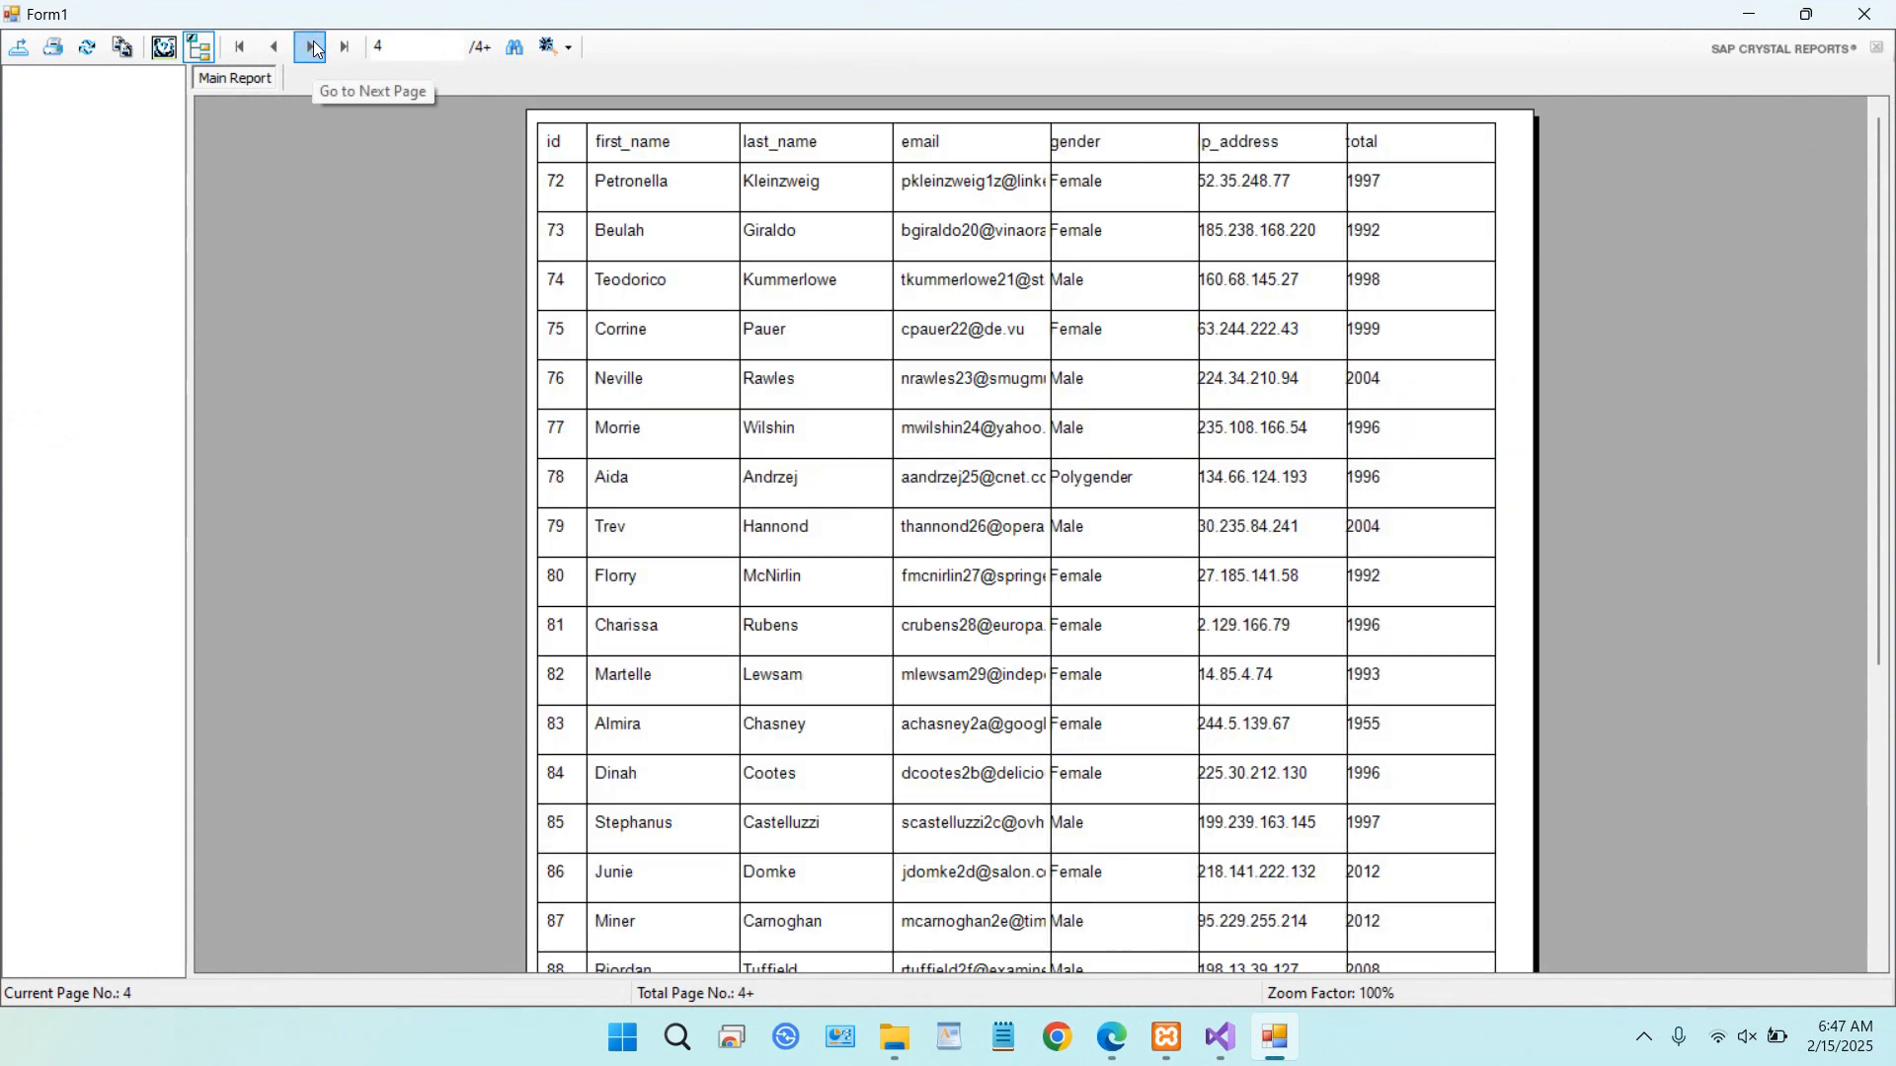
left_click(312, 47)
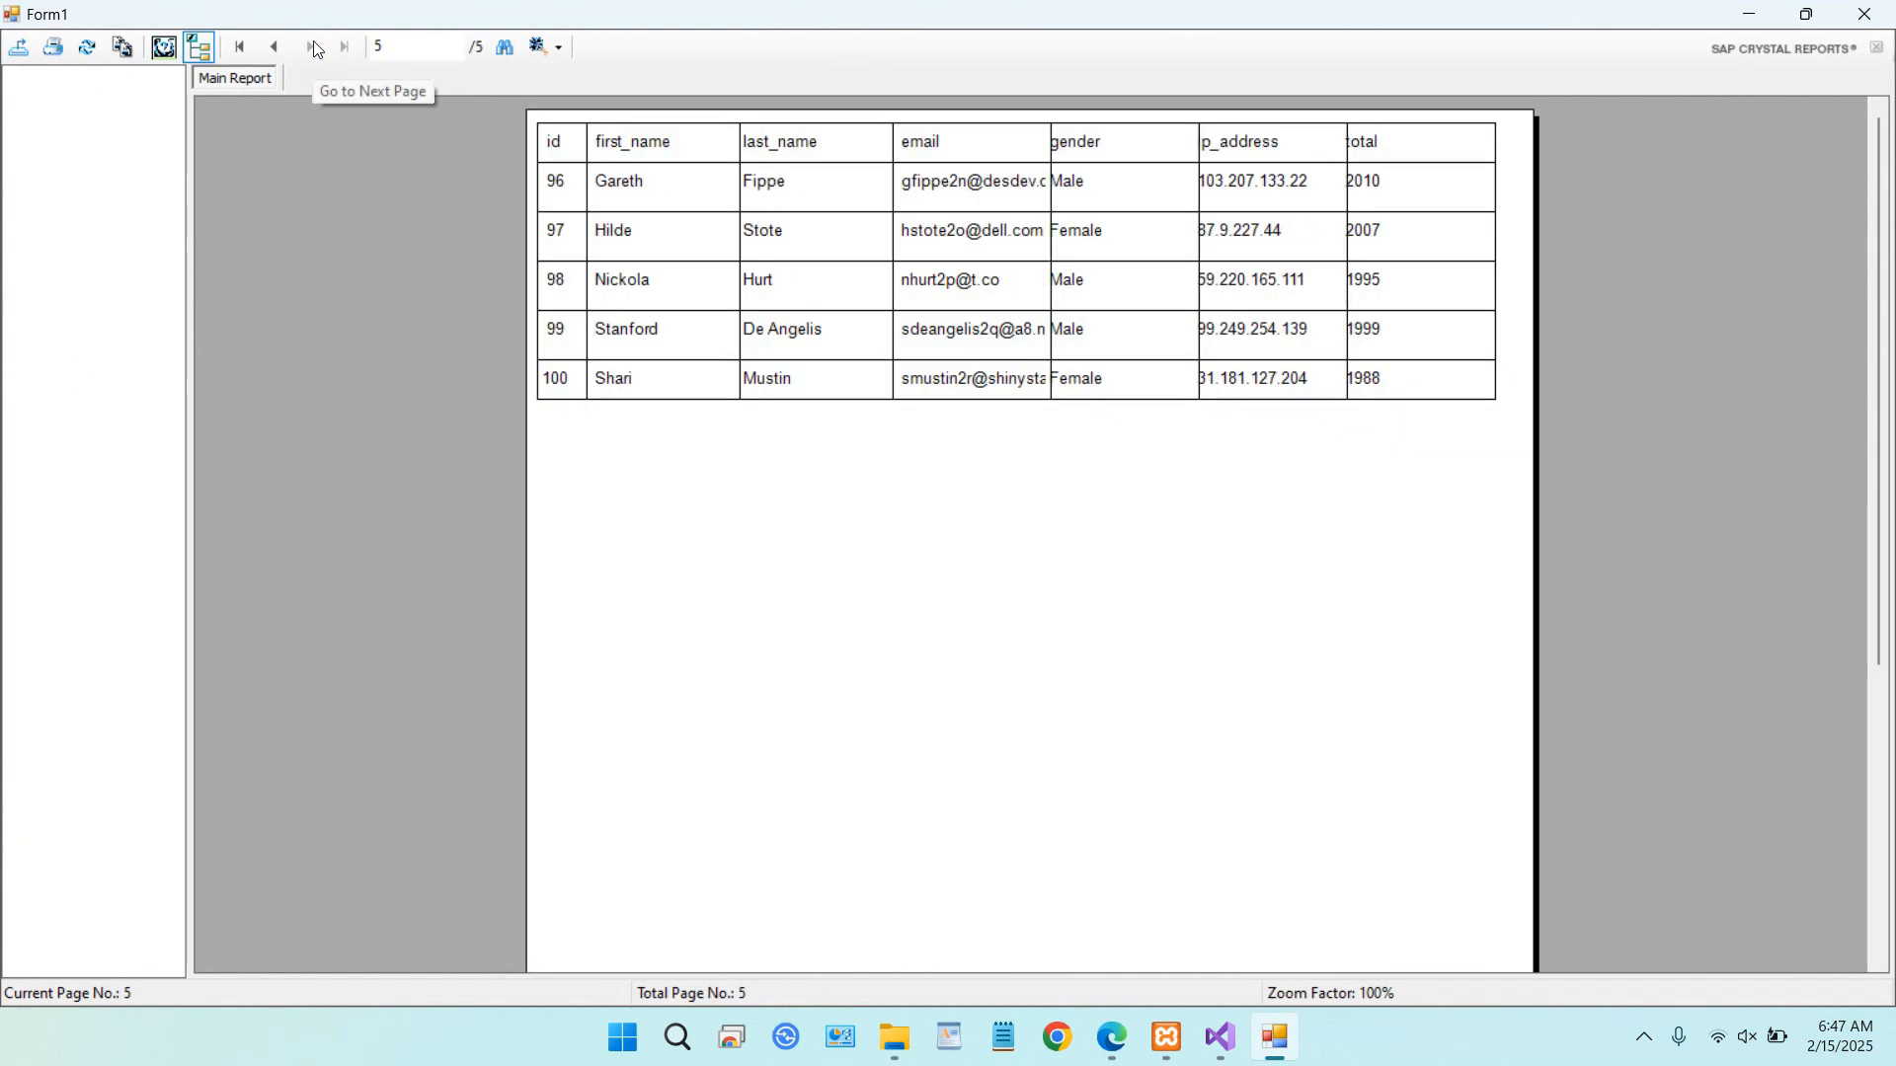
left_click(1866, 14)
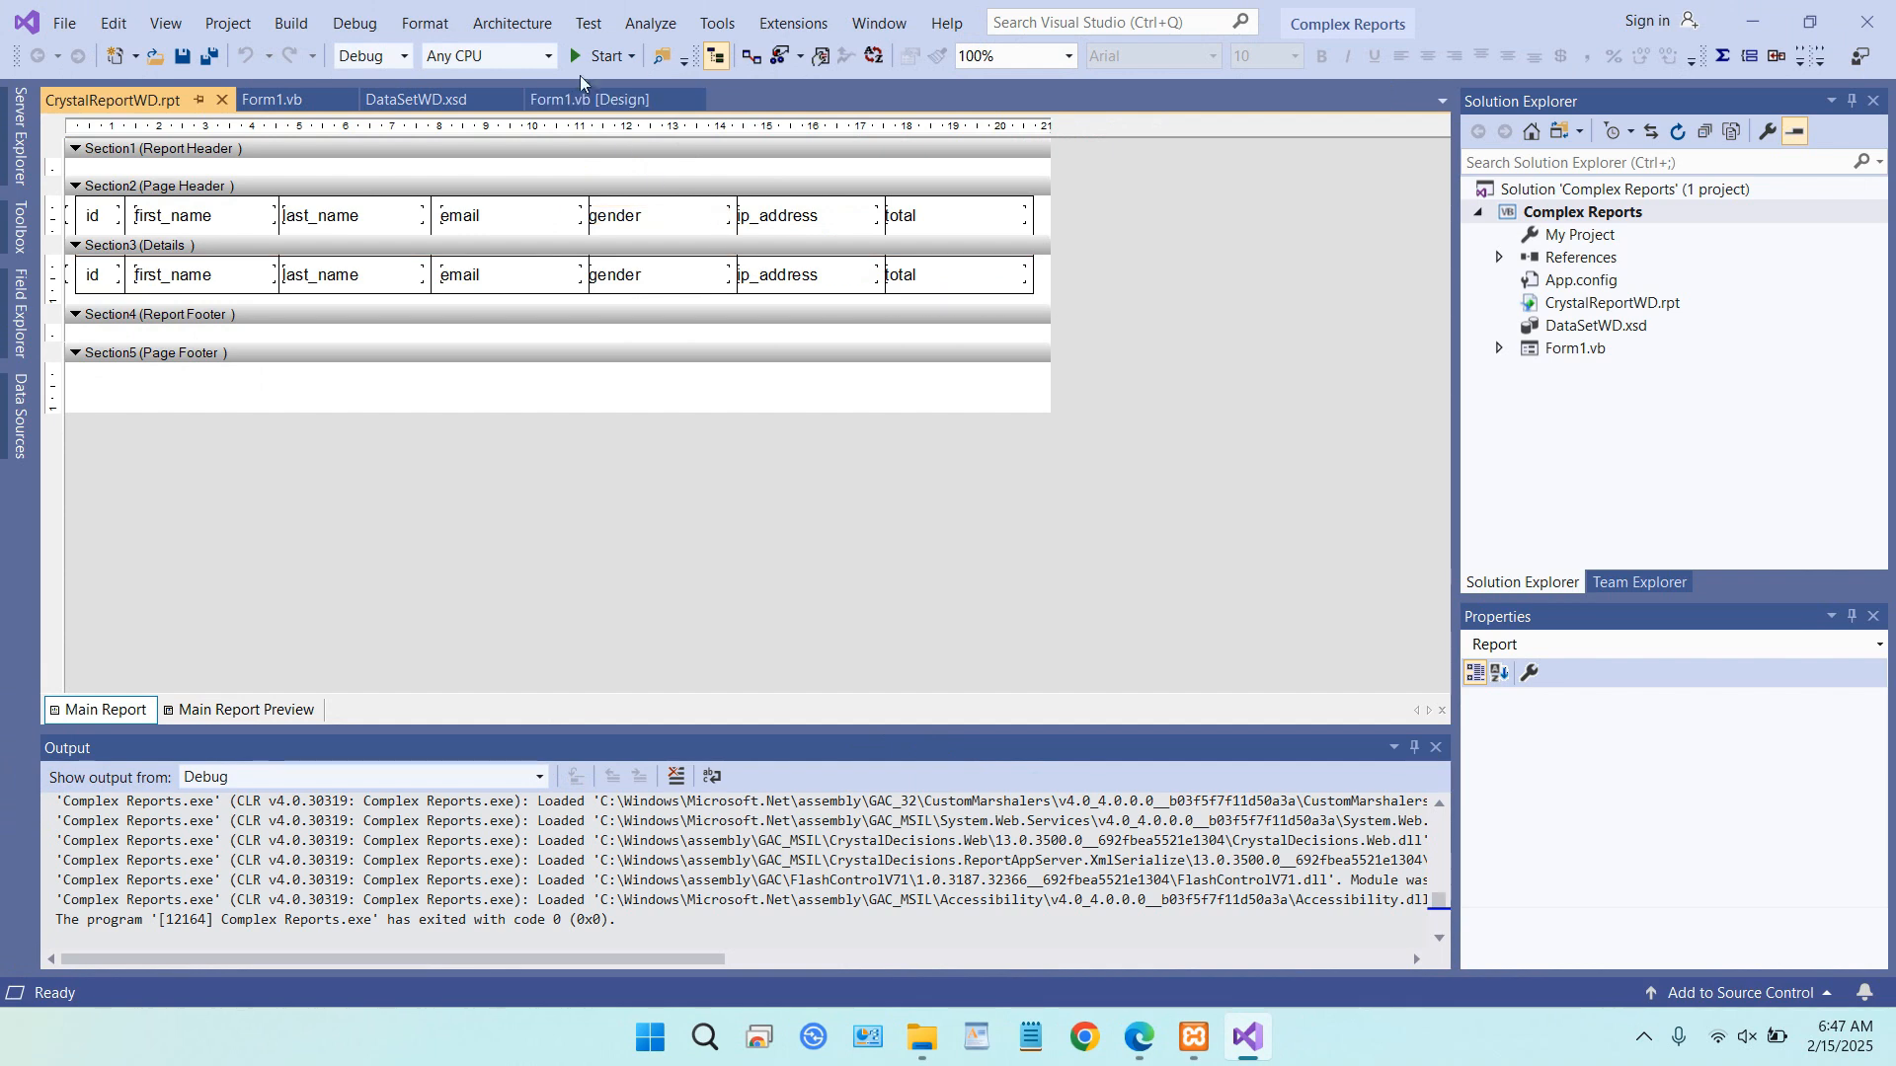
left_click(579, 59)
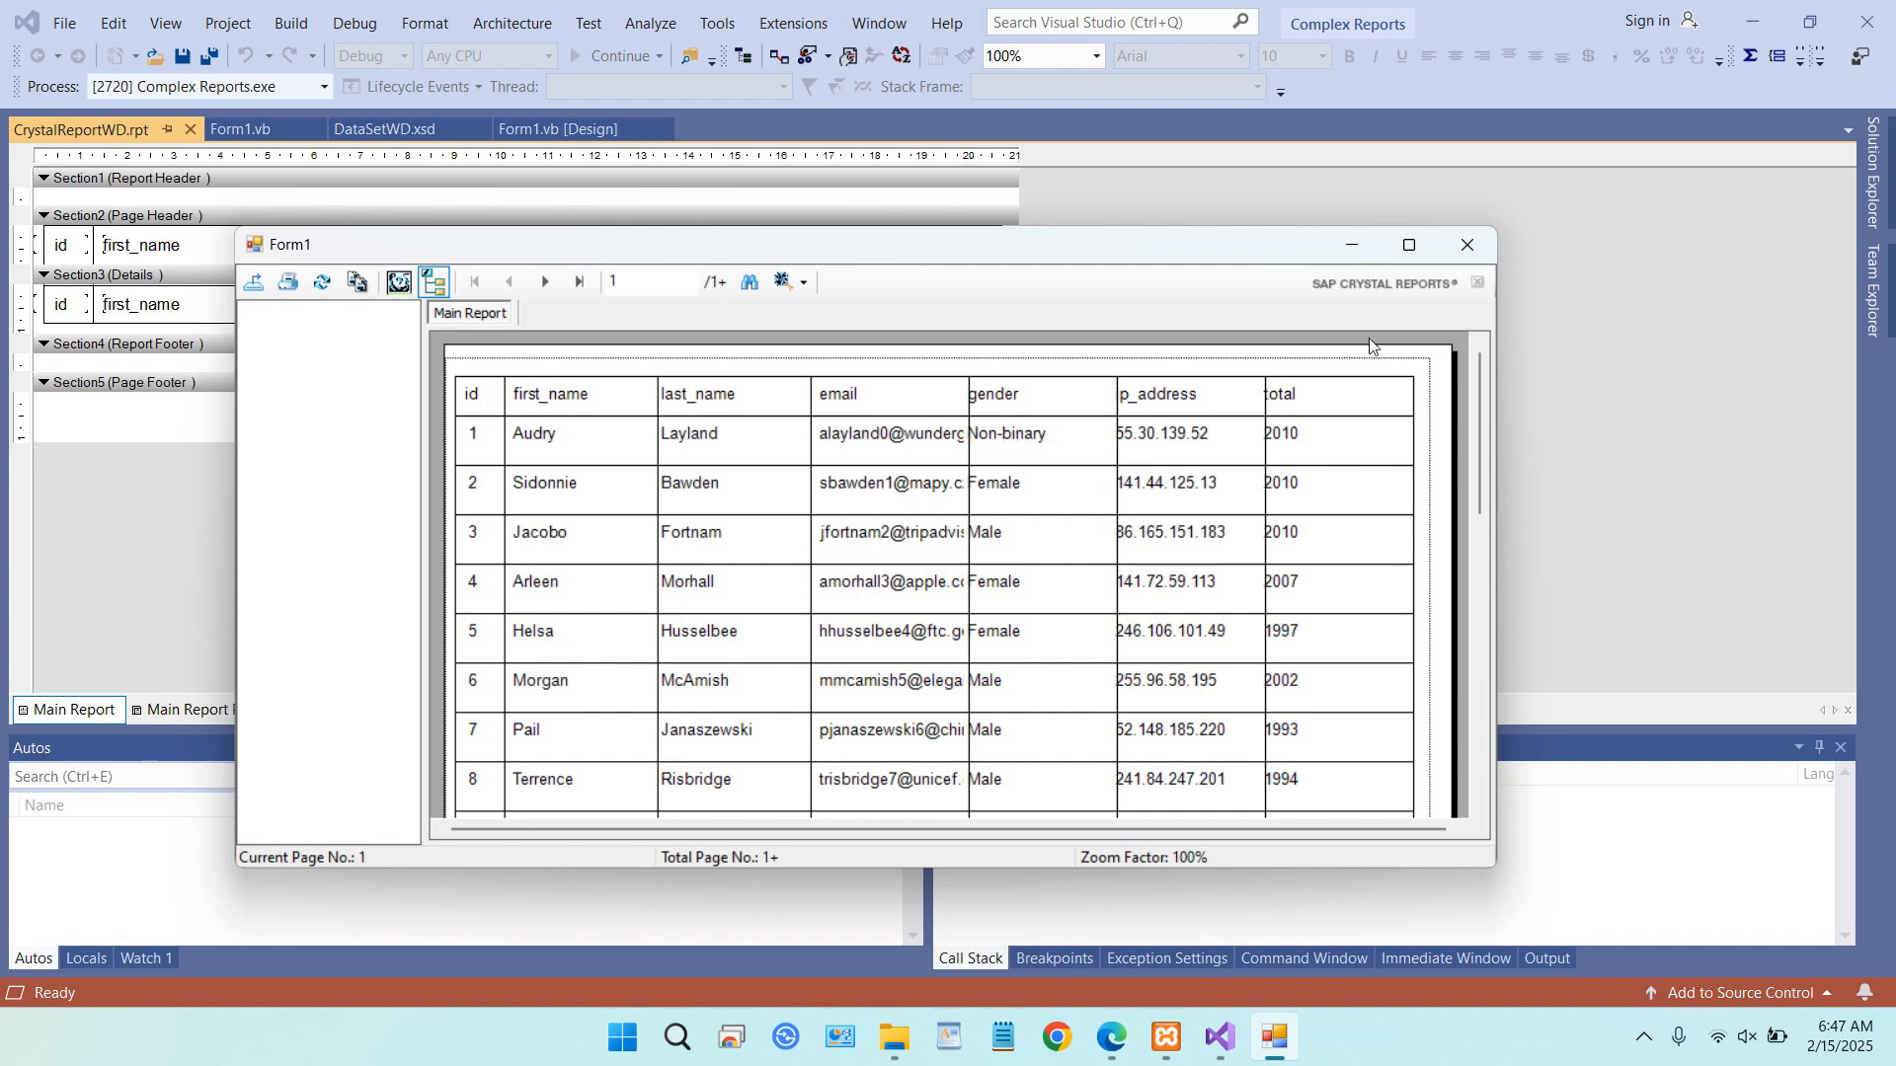
left_click(1489, 245)
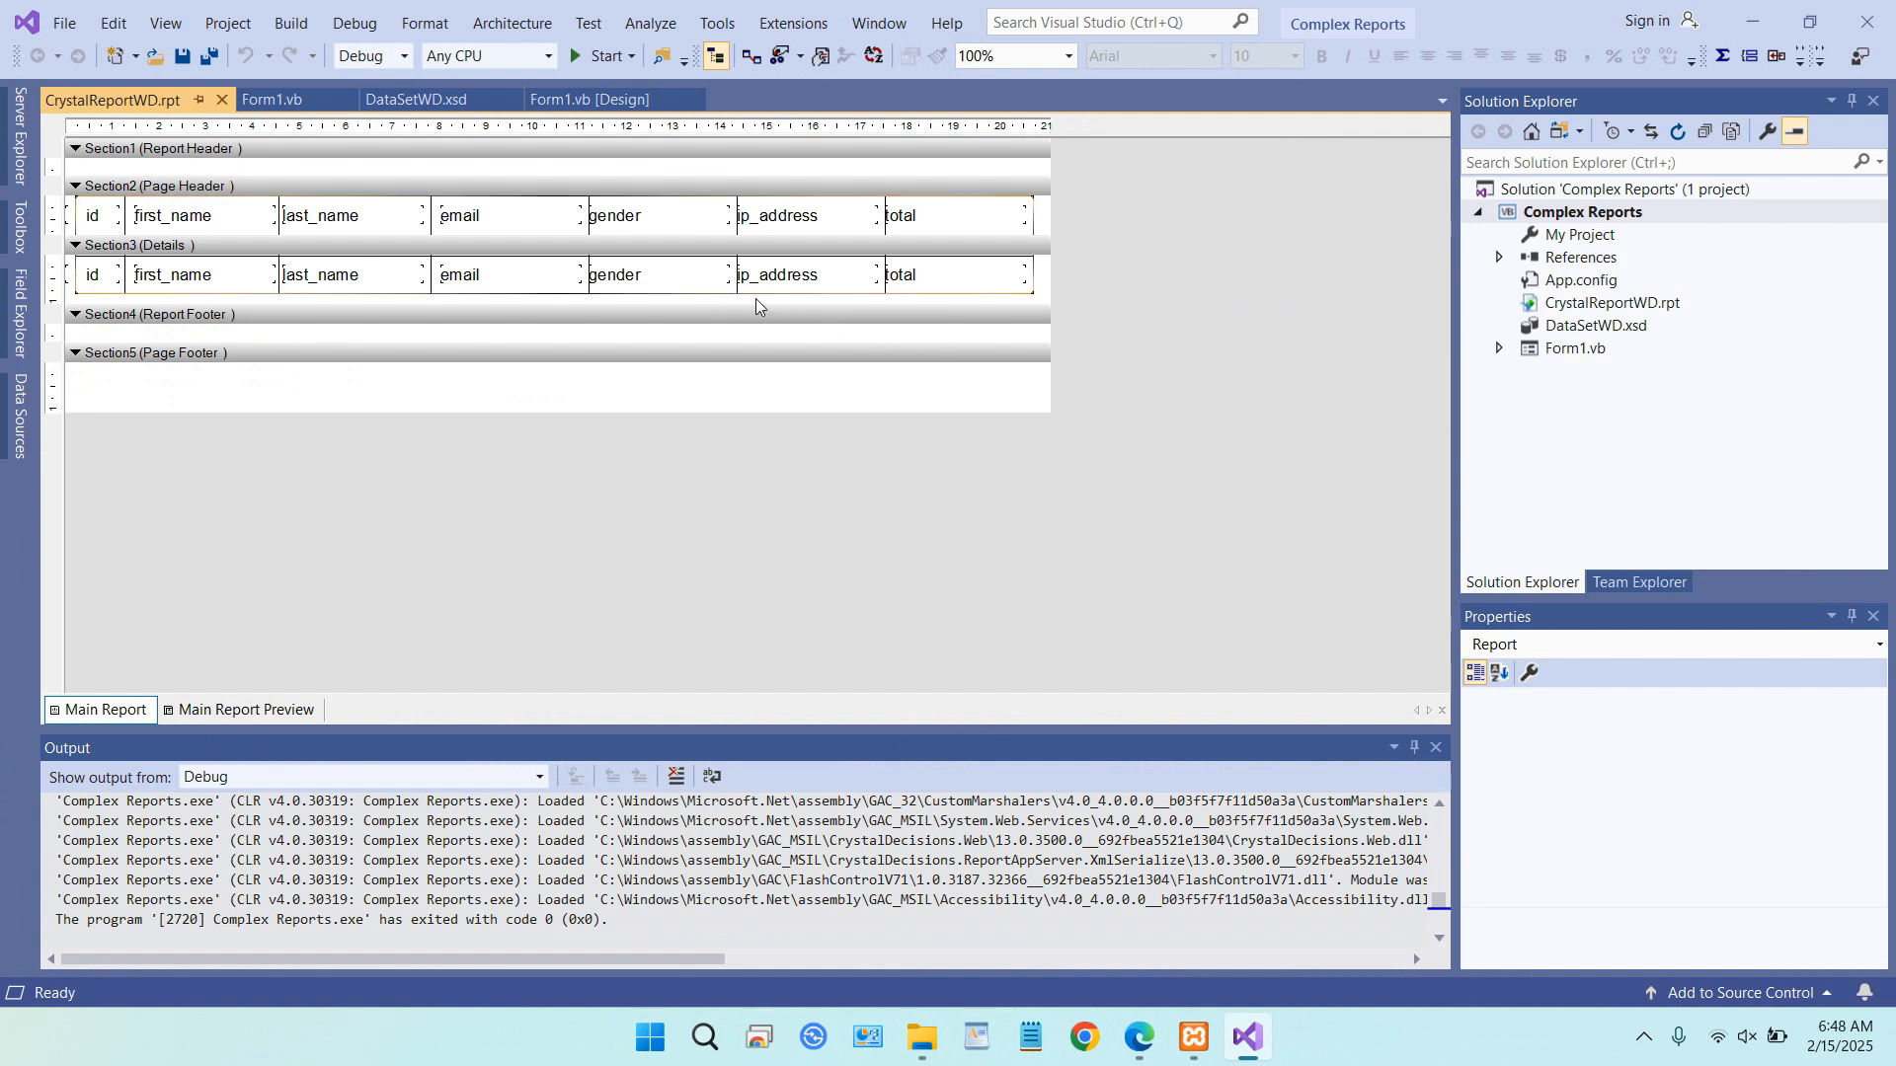
- Try nudging the email field in the Details section sideways and centering its text, restoring its position and left alignment
left_click(542, 283)
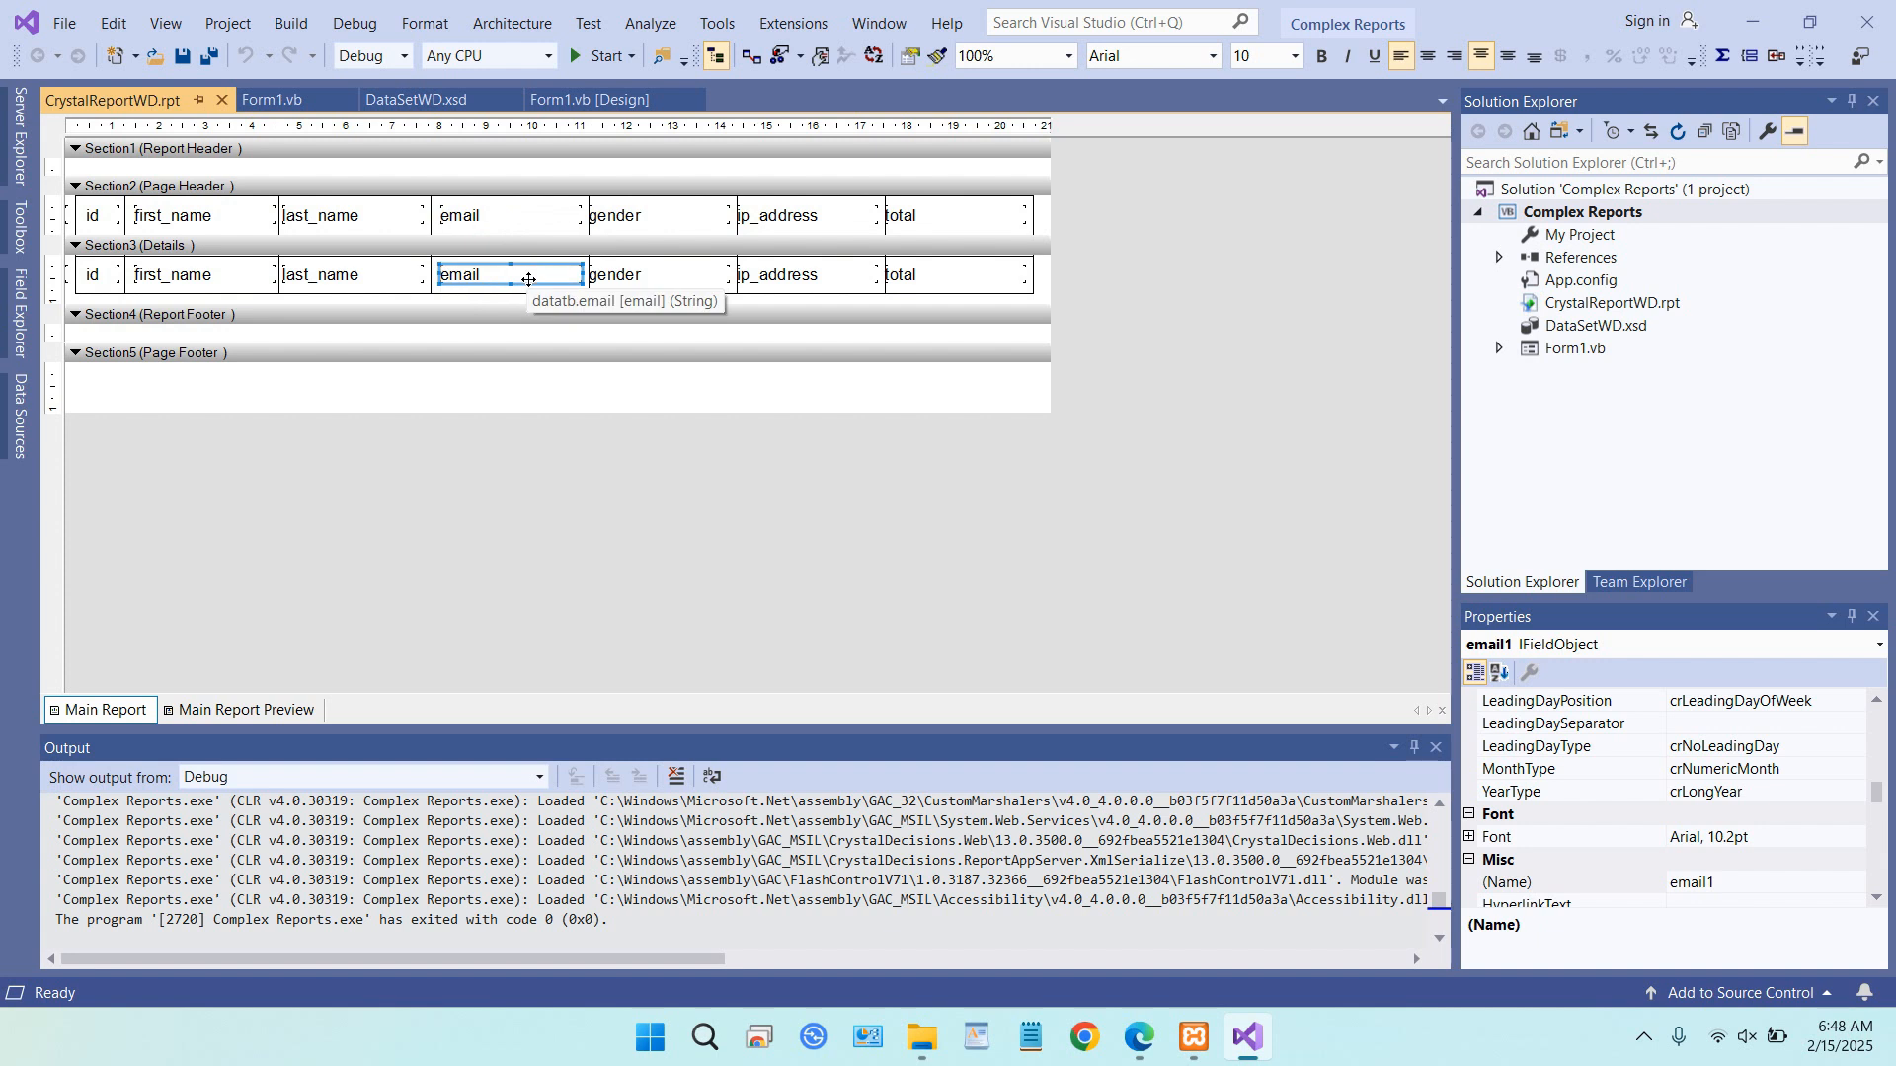
key("Left")
key("Right")
key("Left")
key("Right")
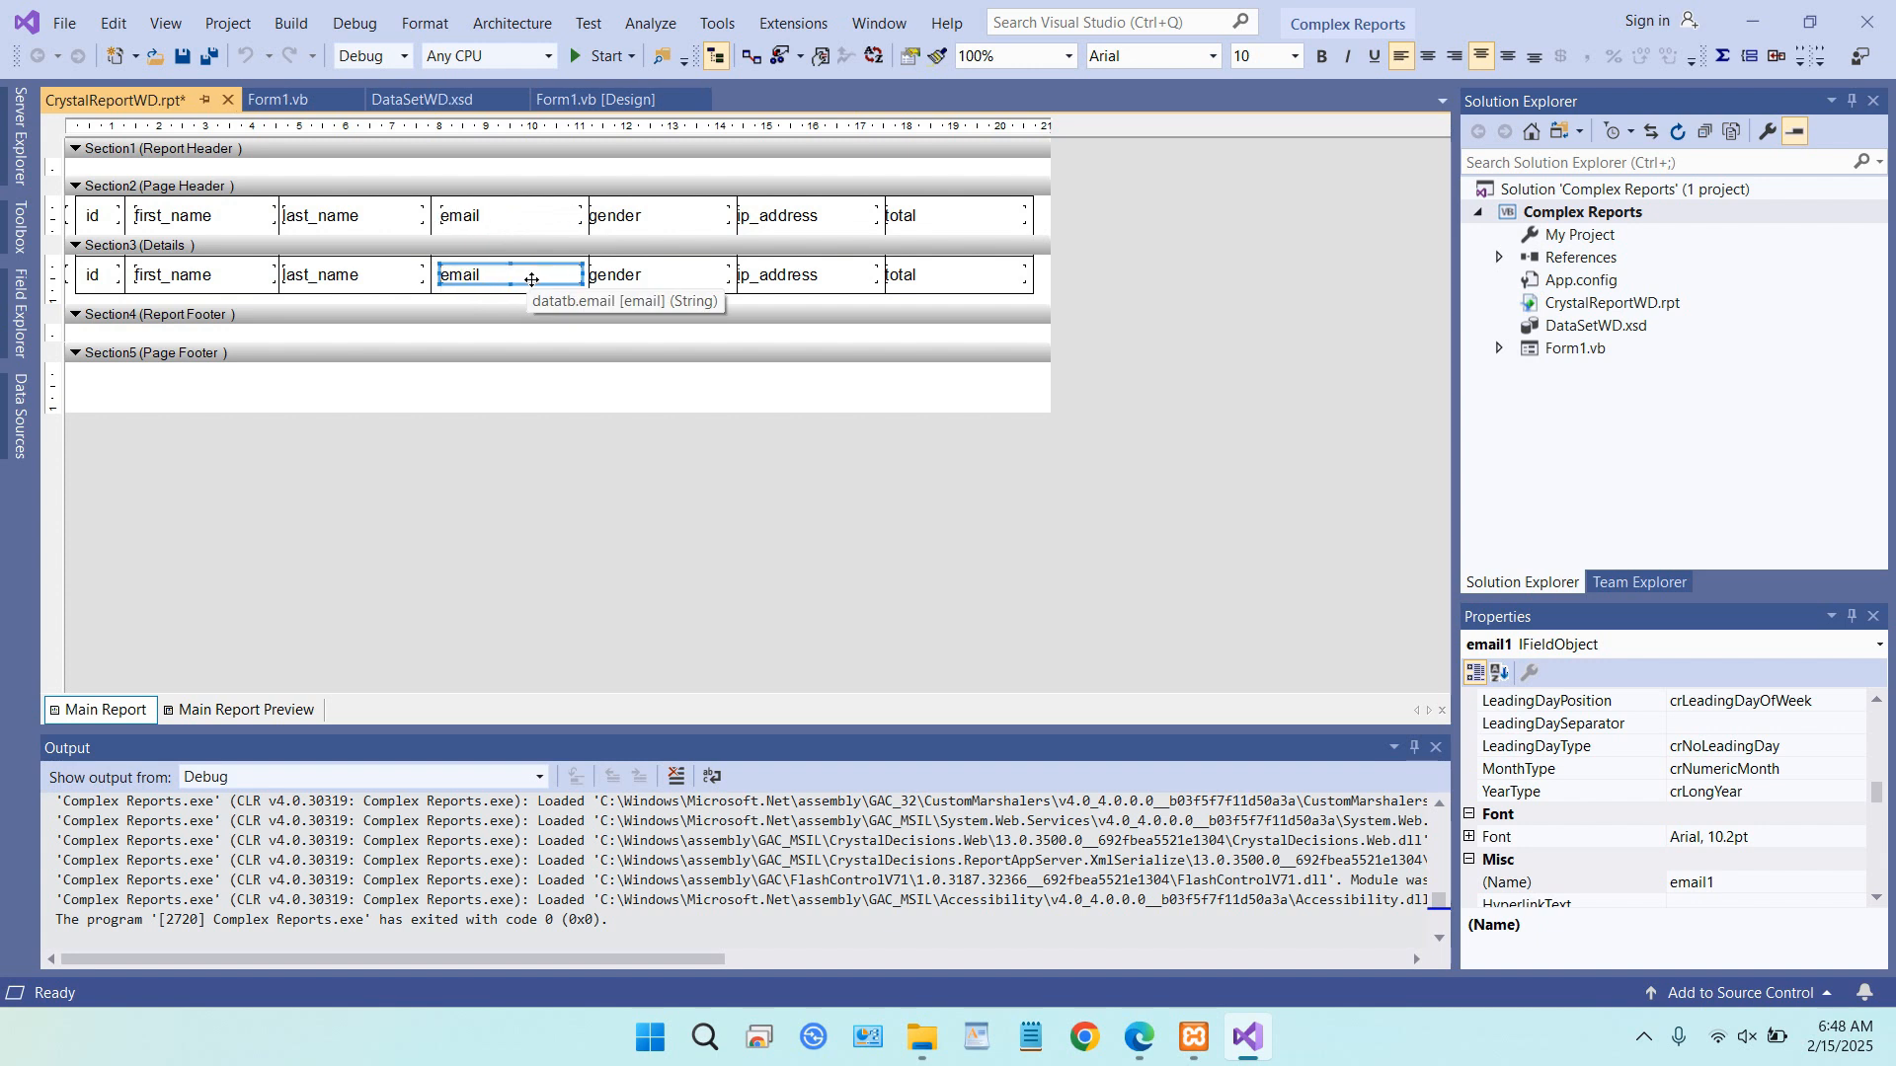
key("Left")
key("Right")
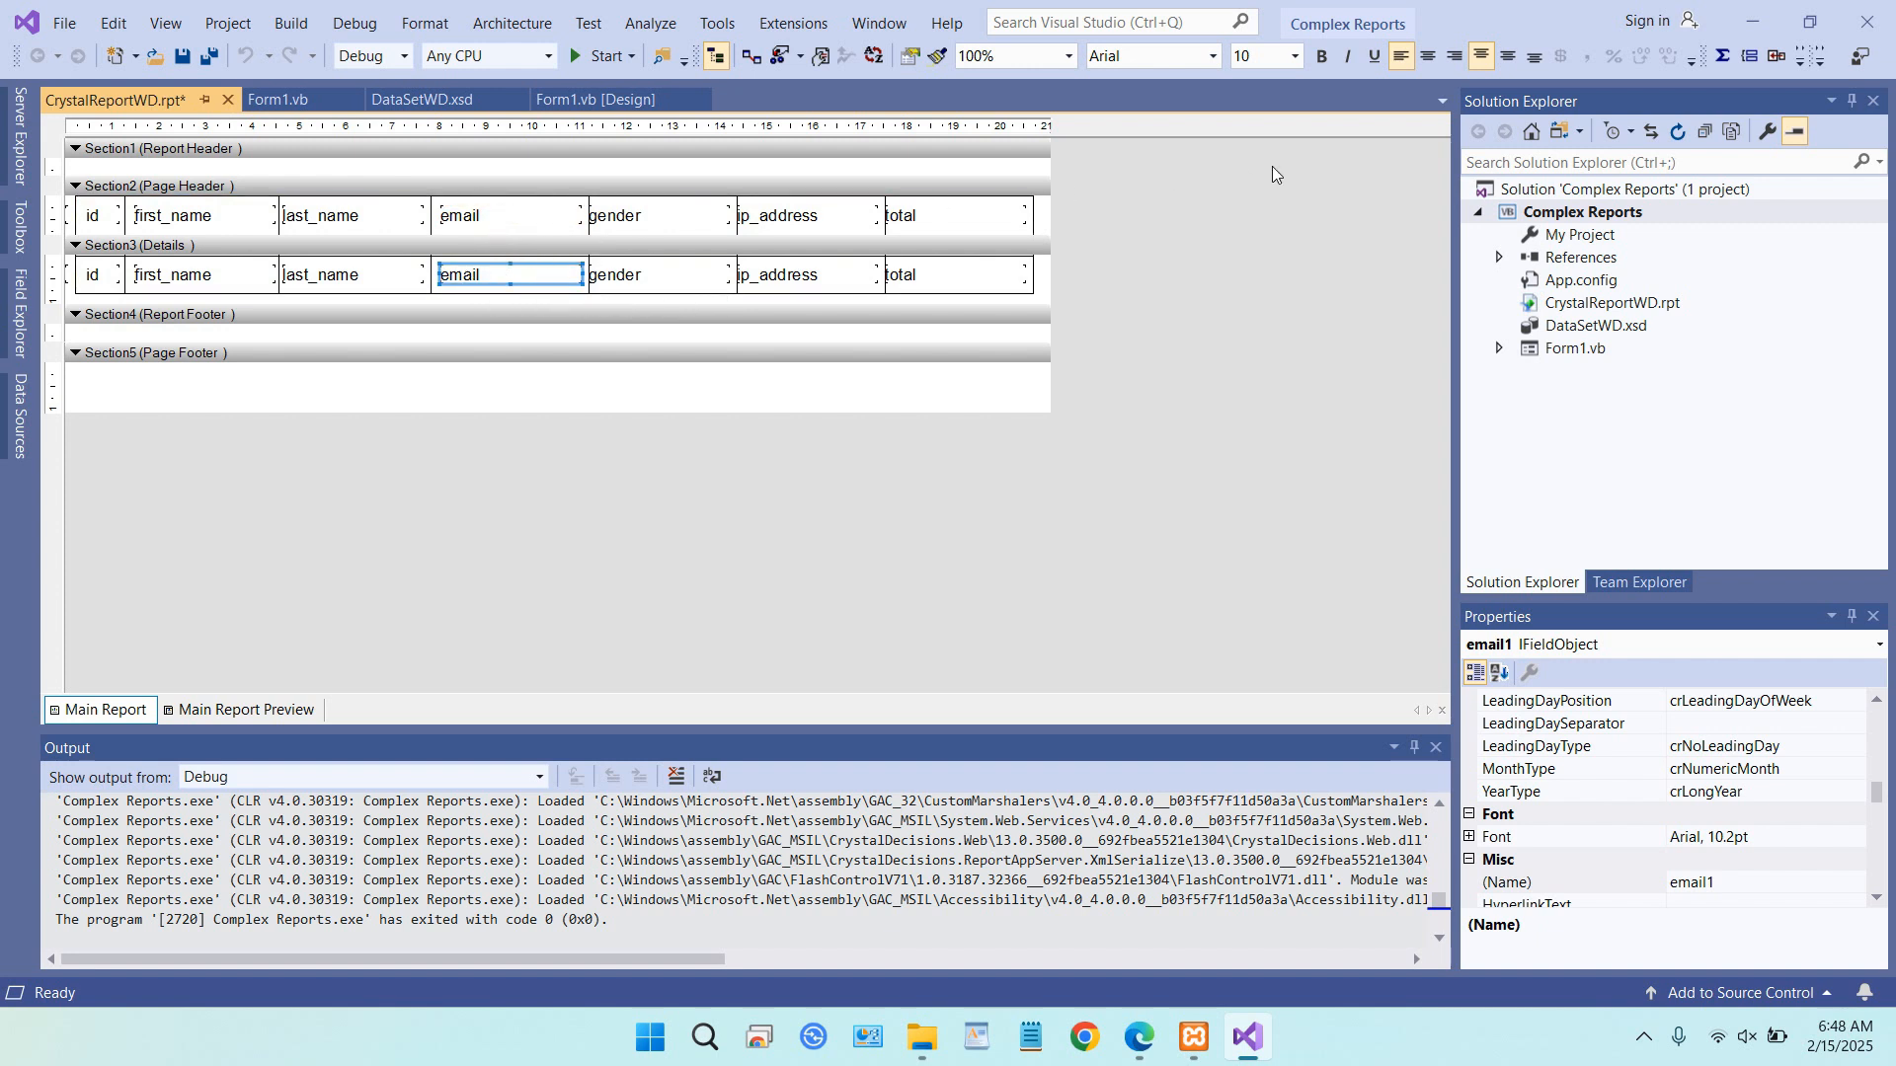
left_click(1425, 57)
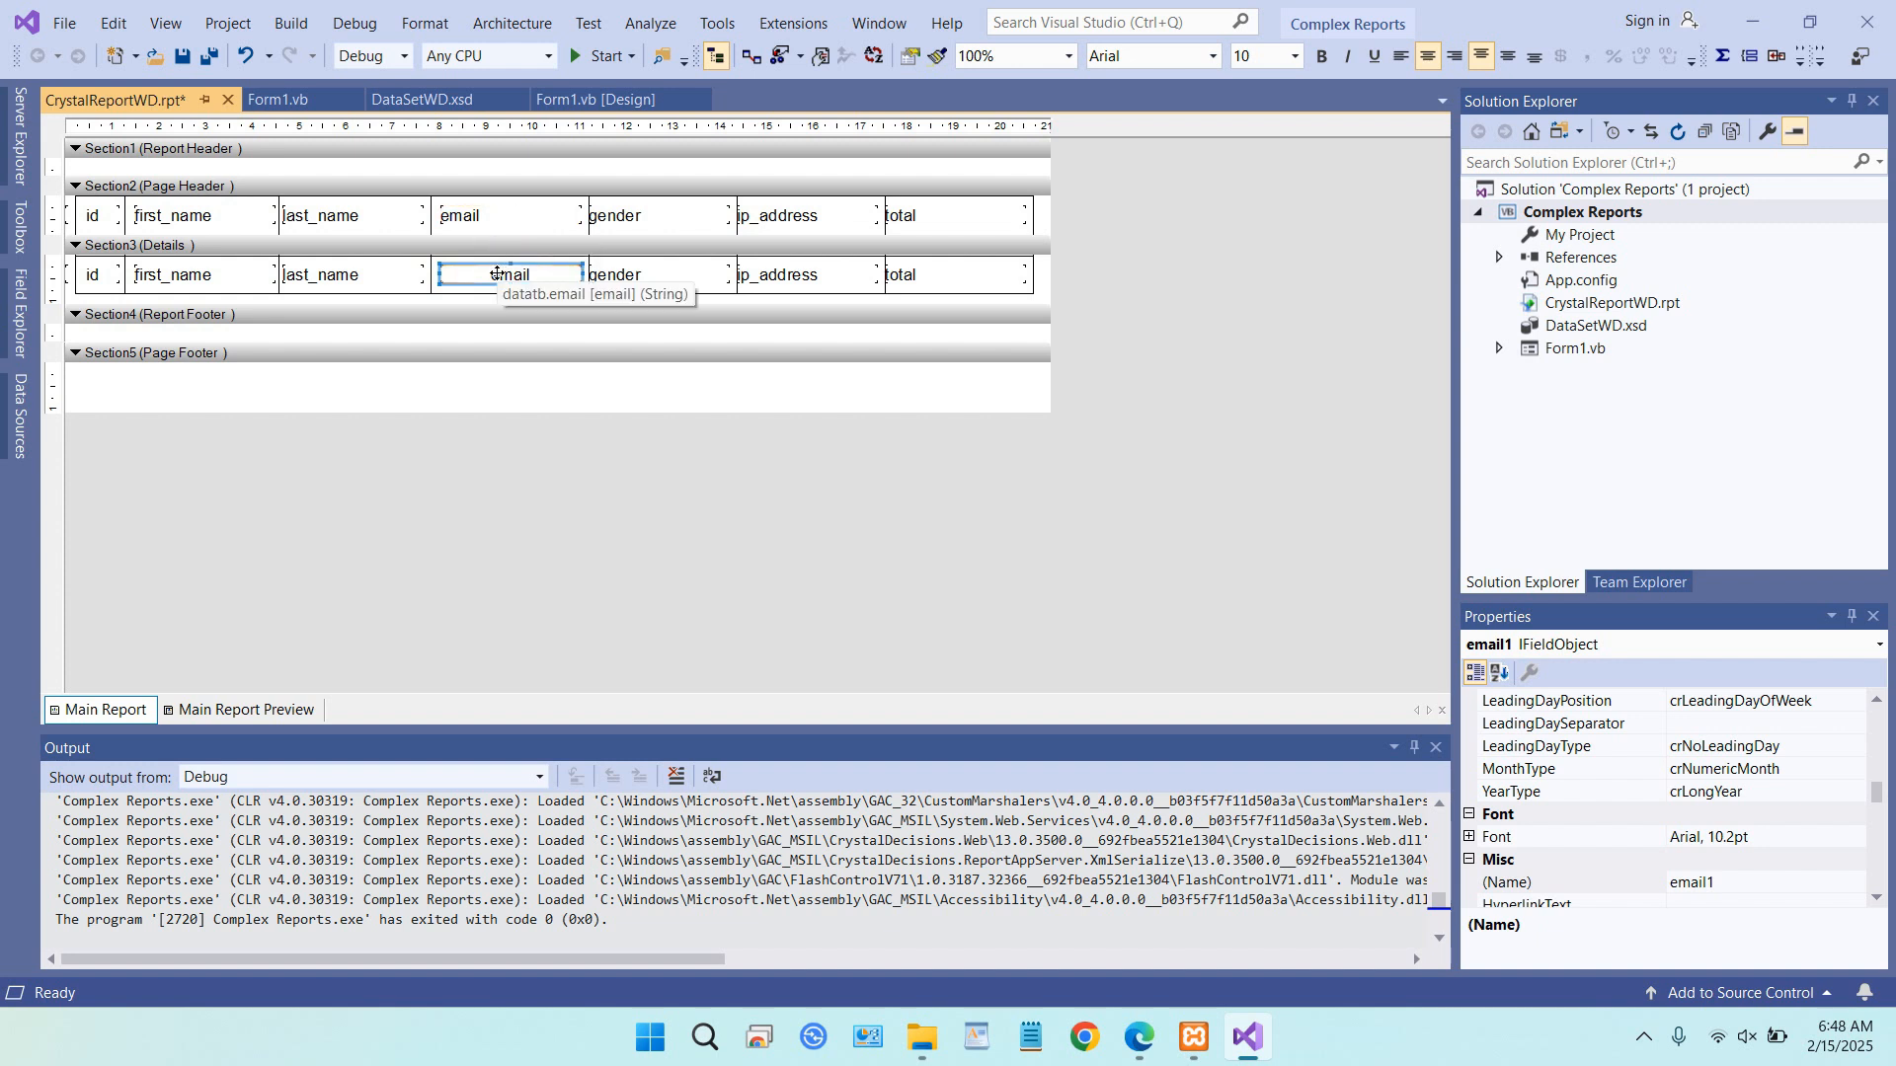
left_click(1396, 56)
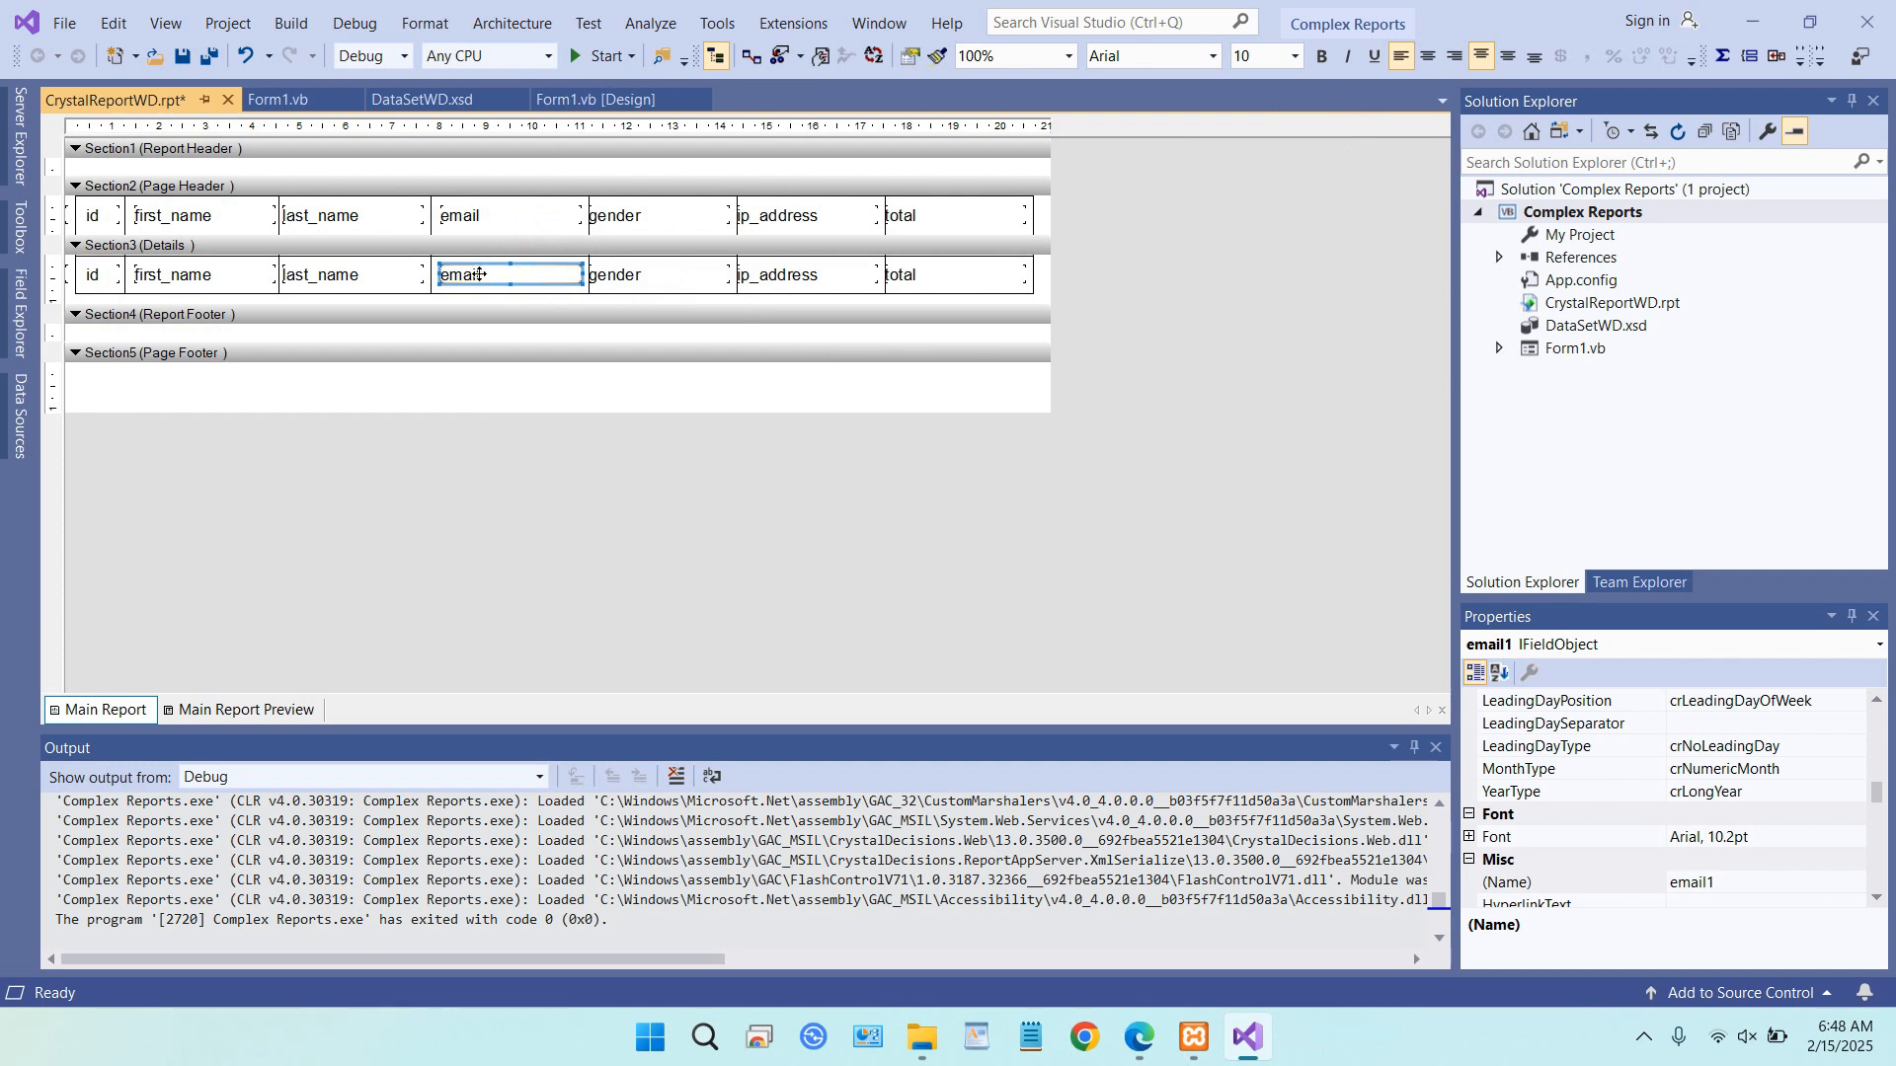
- Run the project to check how the email column displays in the report, and close the form
left_click(592, 57)
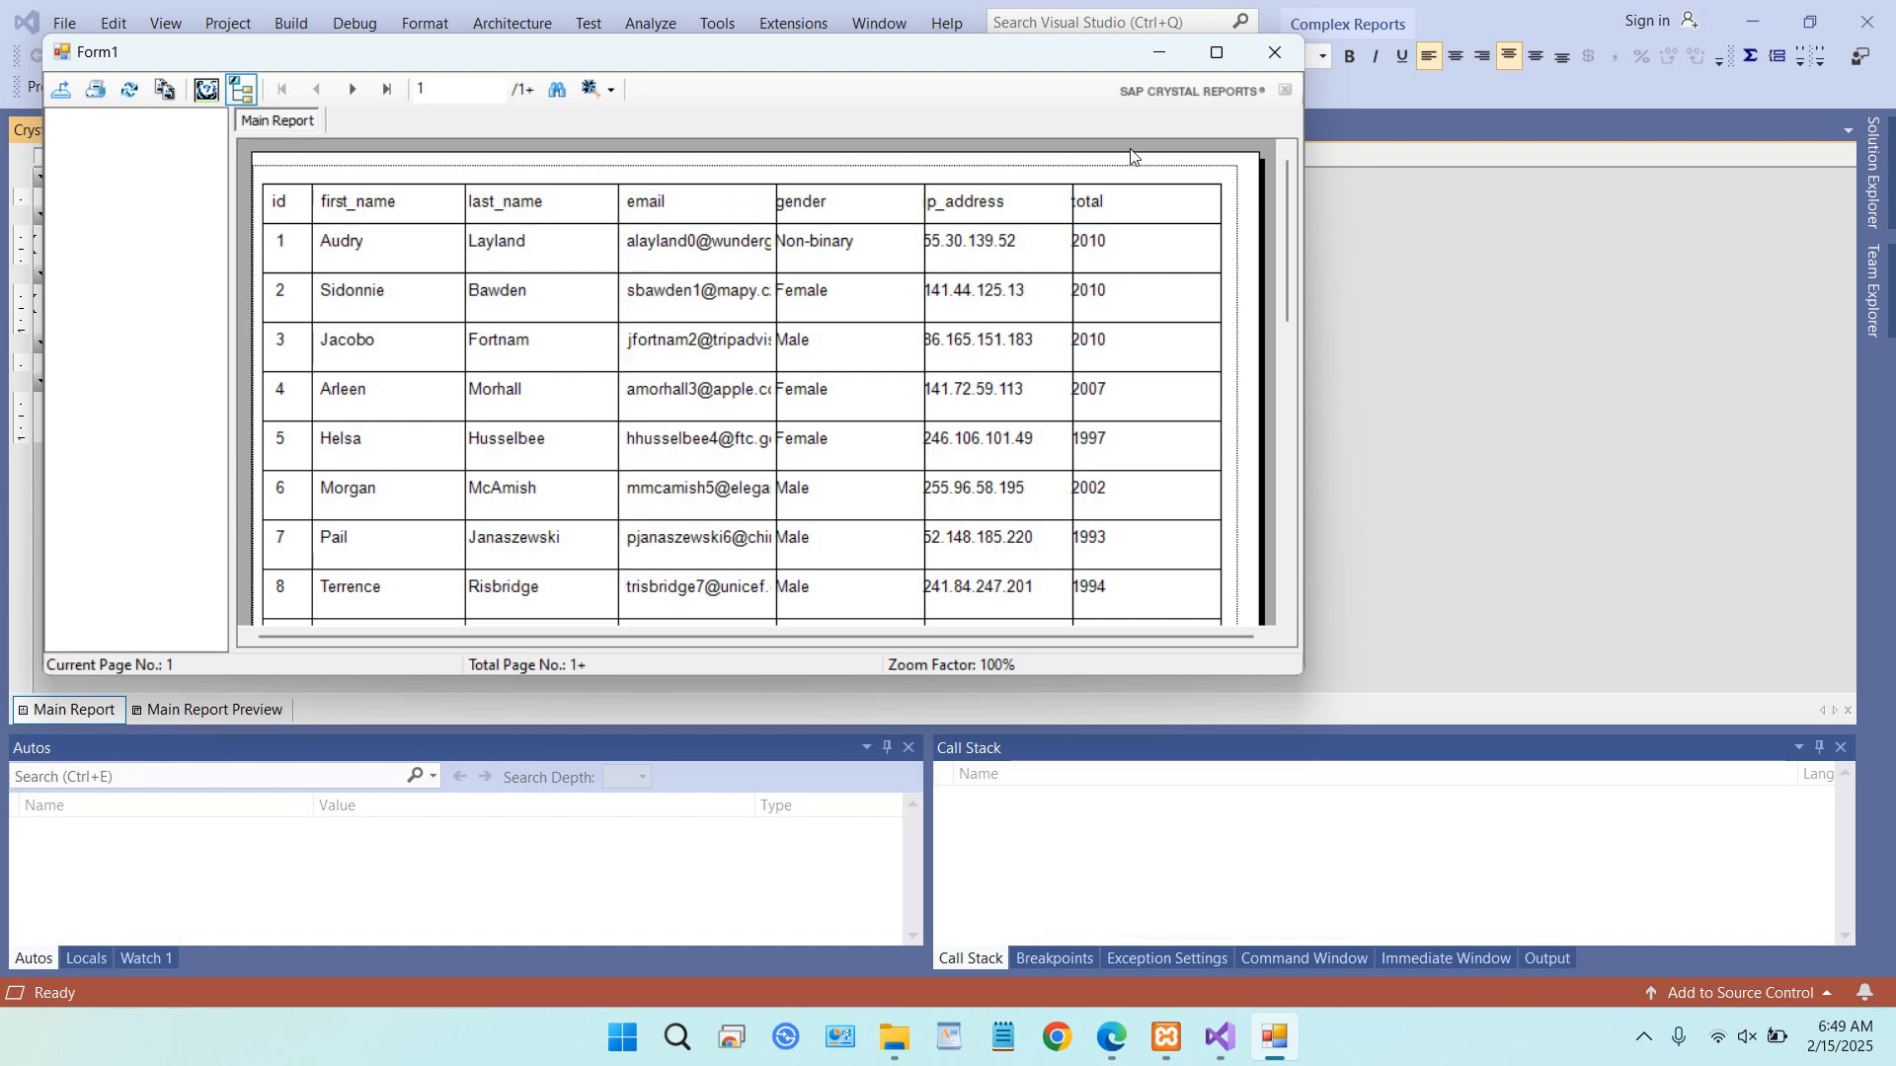
left_click(1275, 52)
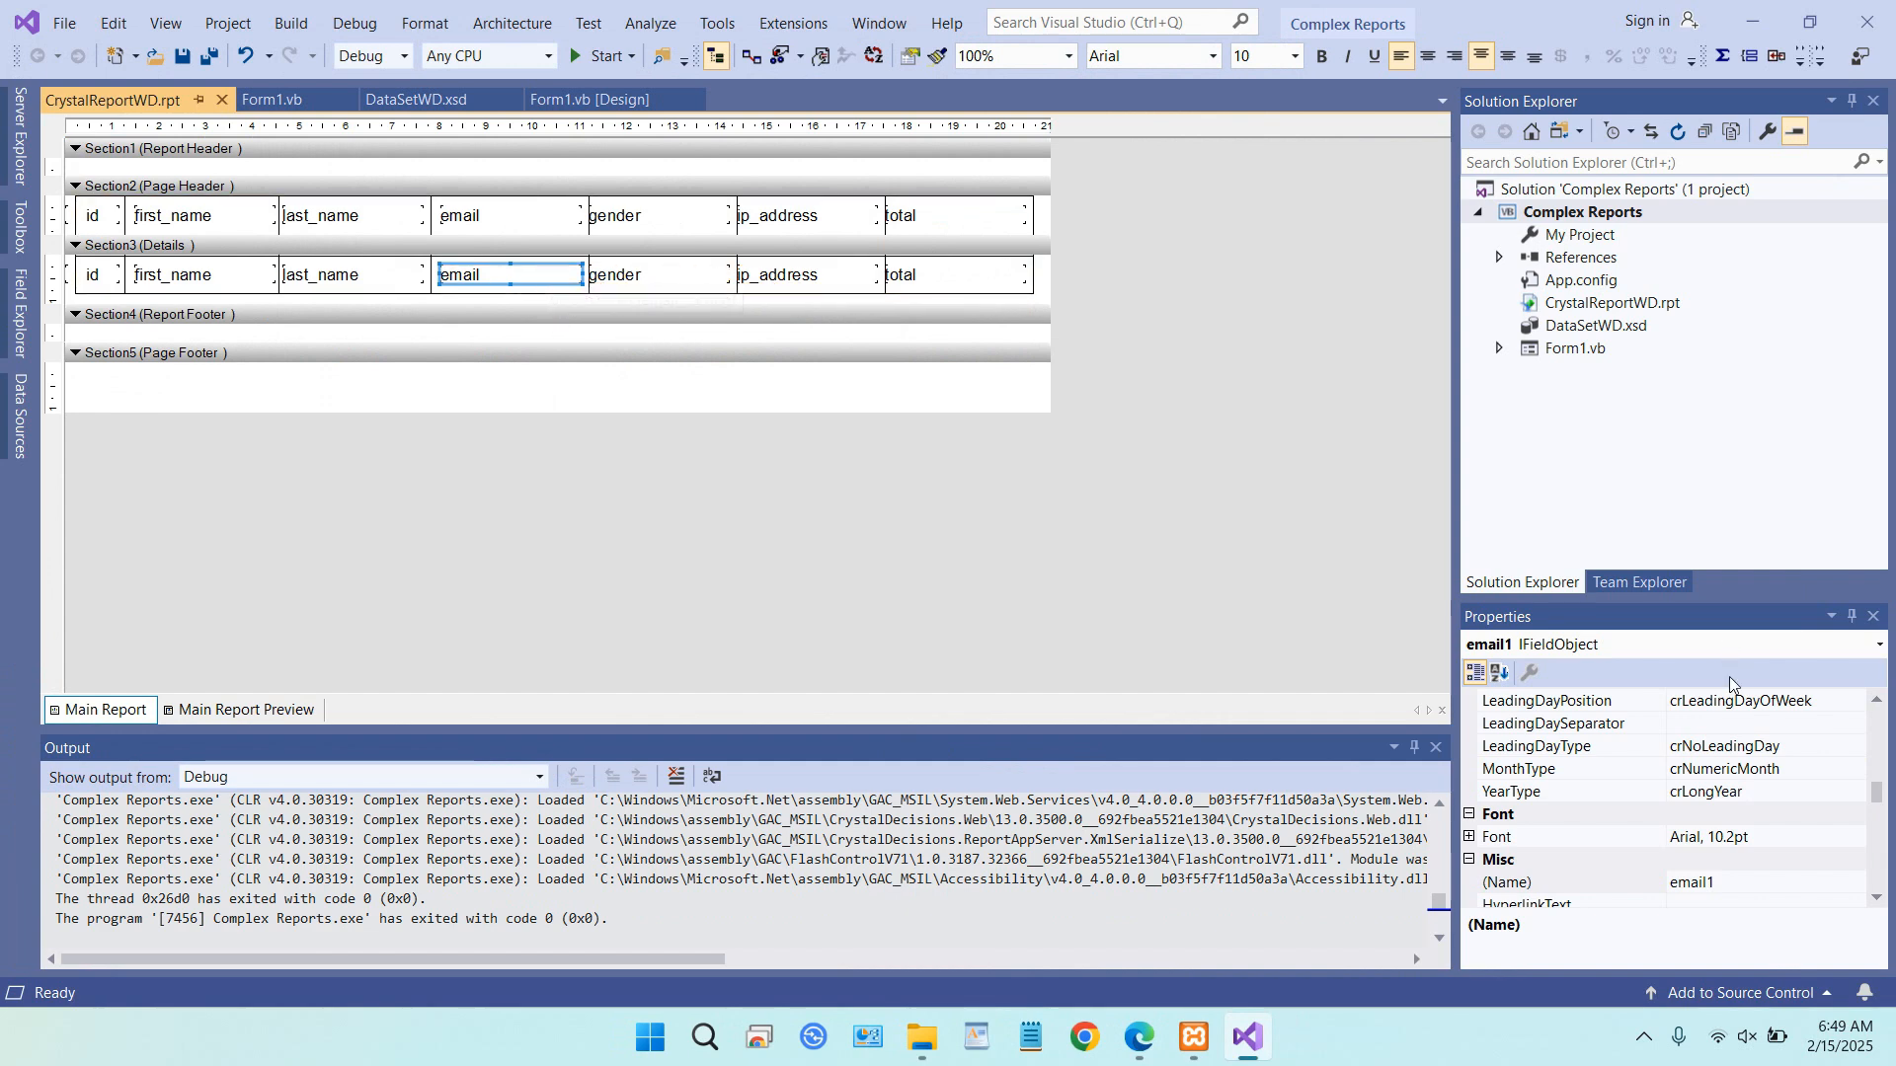
- Set the CanGrow property of the Details section's email field to True
scroll(1687, 757, "up", 4)
scroll(1686, 758, "up", 5)
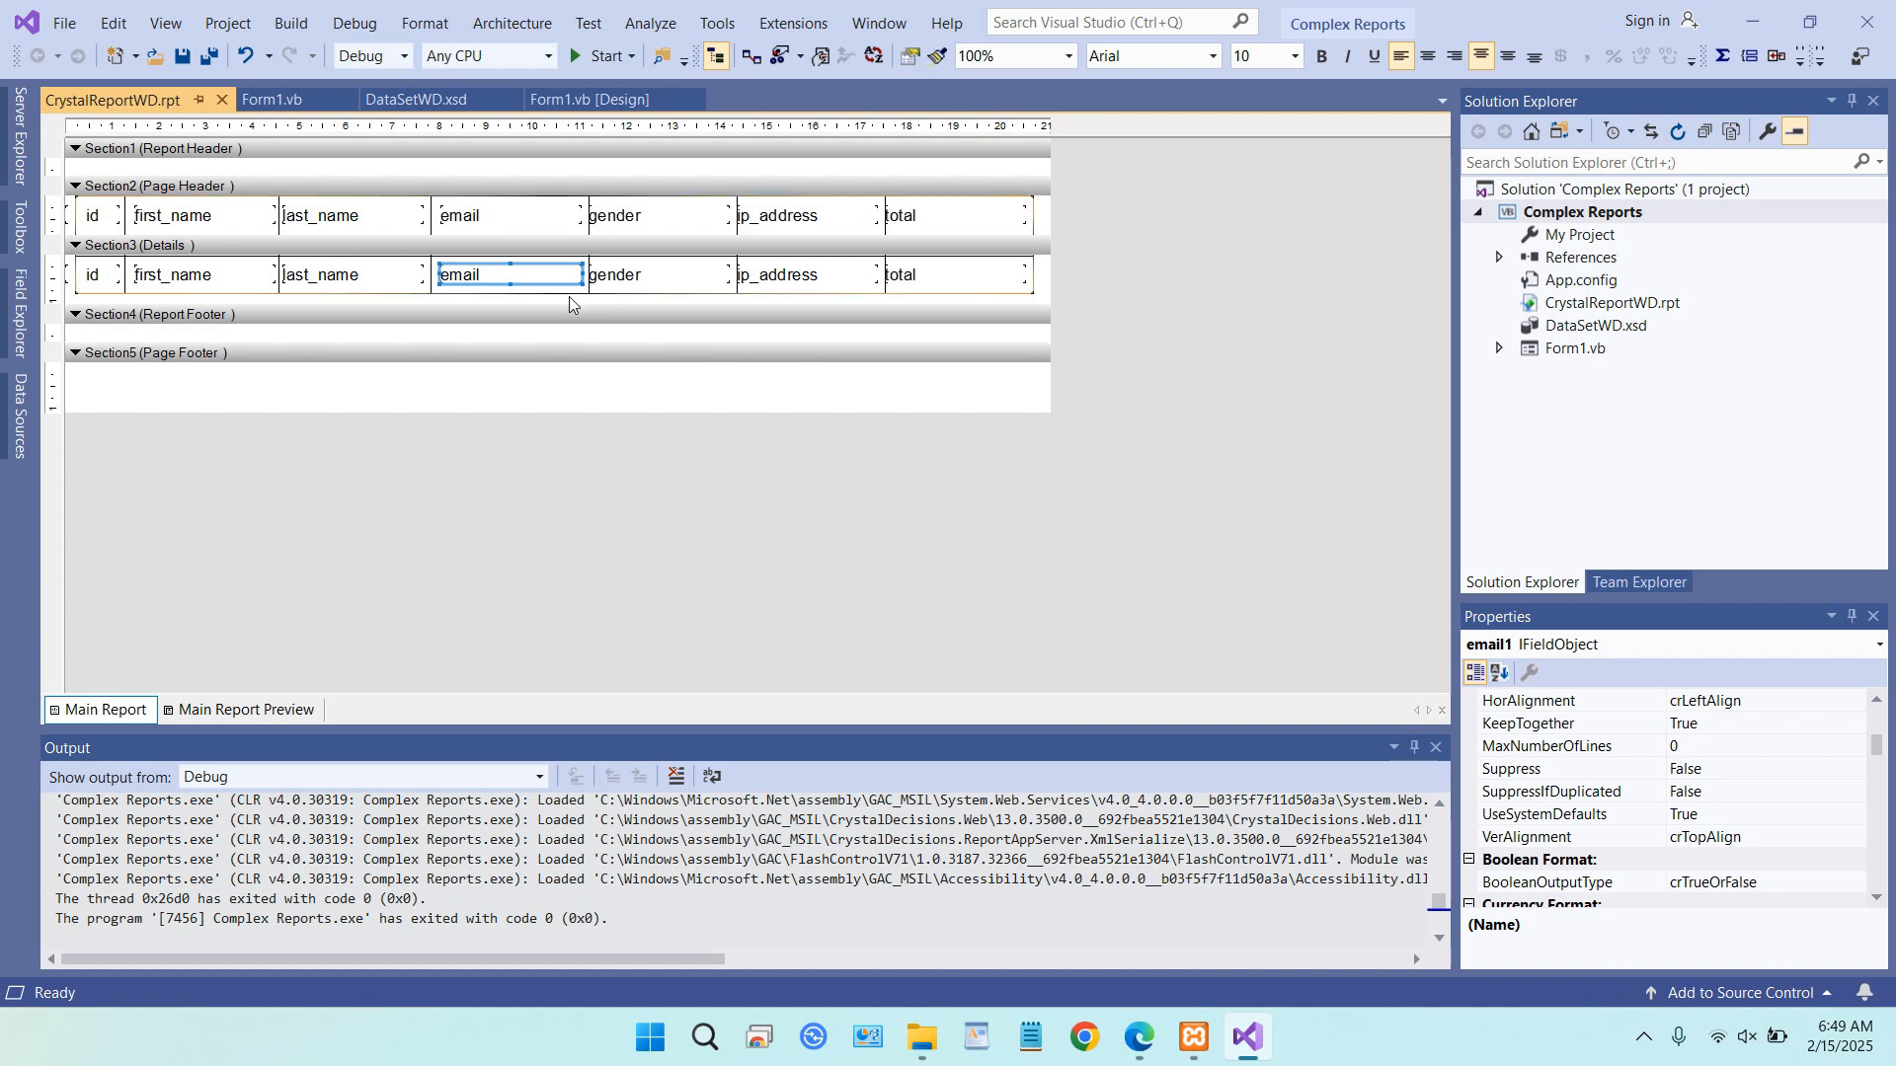
scroll(1650, 747, "up", 3)
scroll(1648, 747, "up", 2)
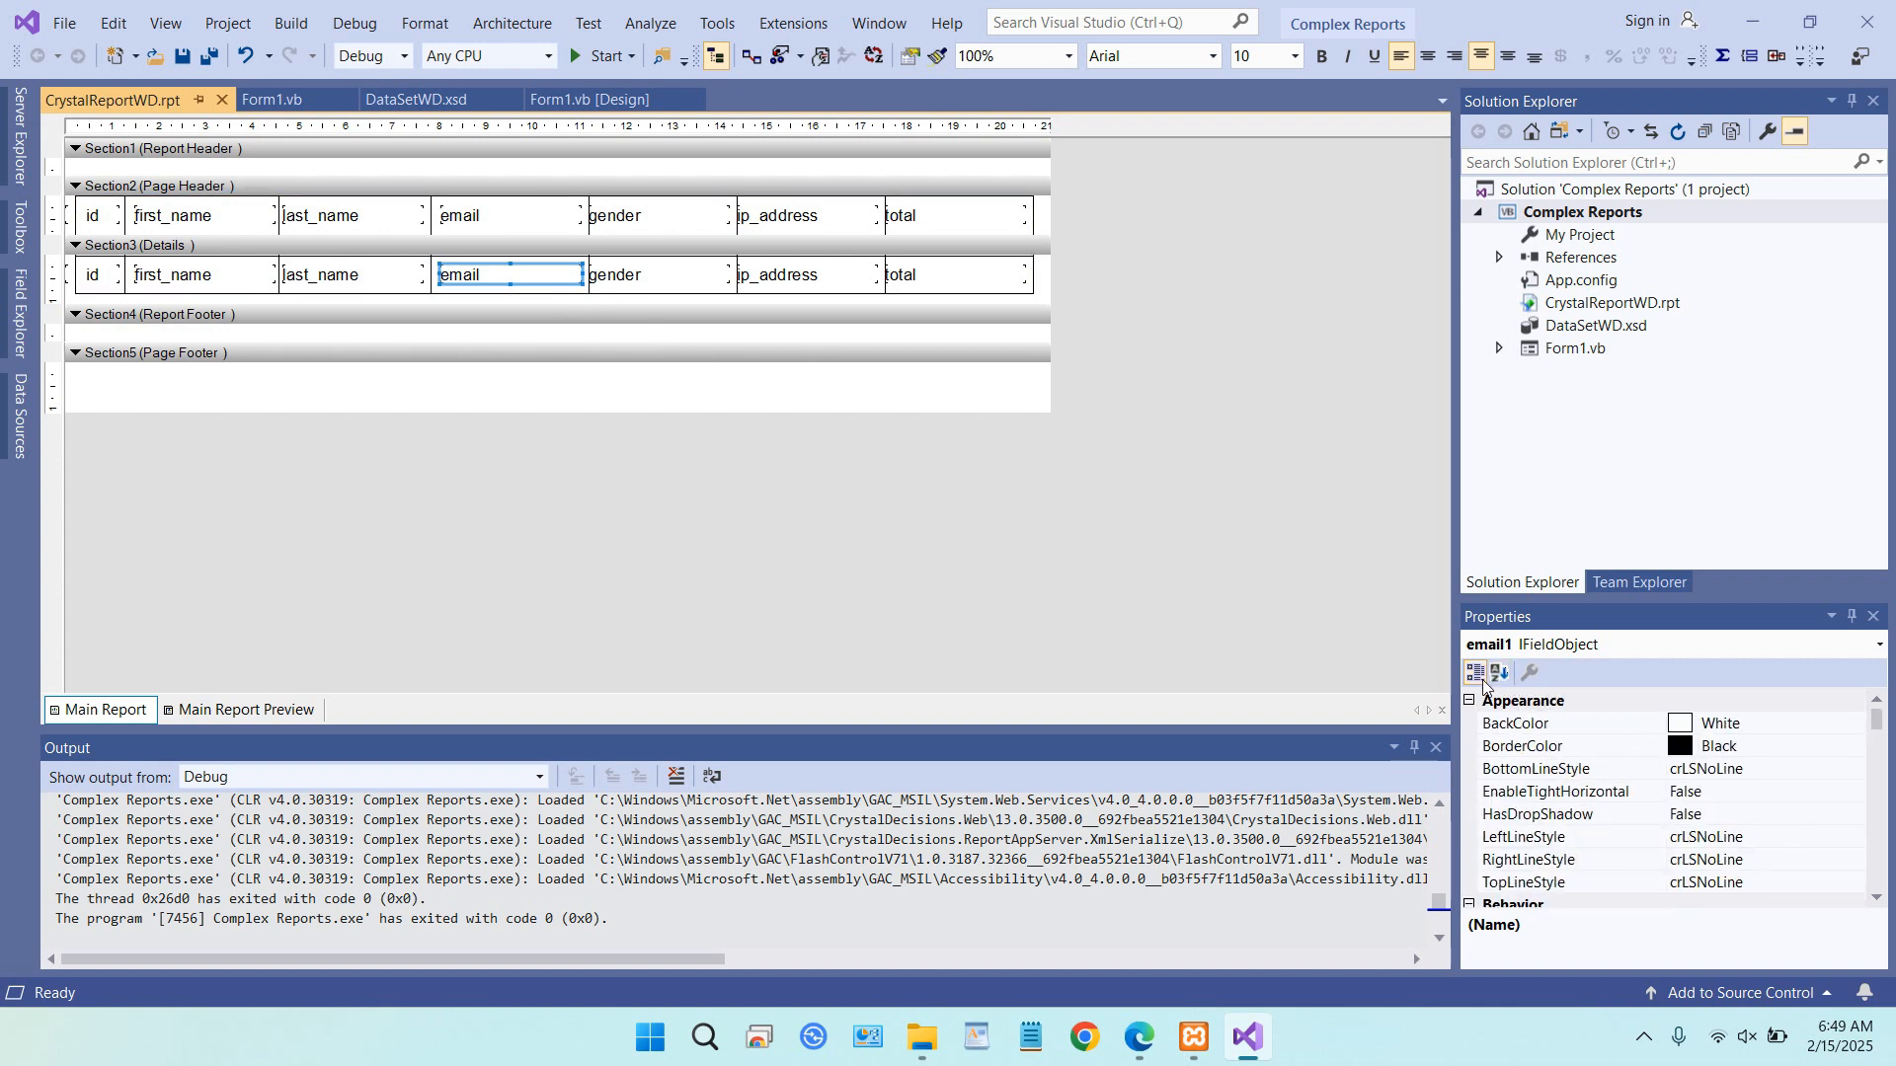
scroll(1565, 736, "down", 3)
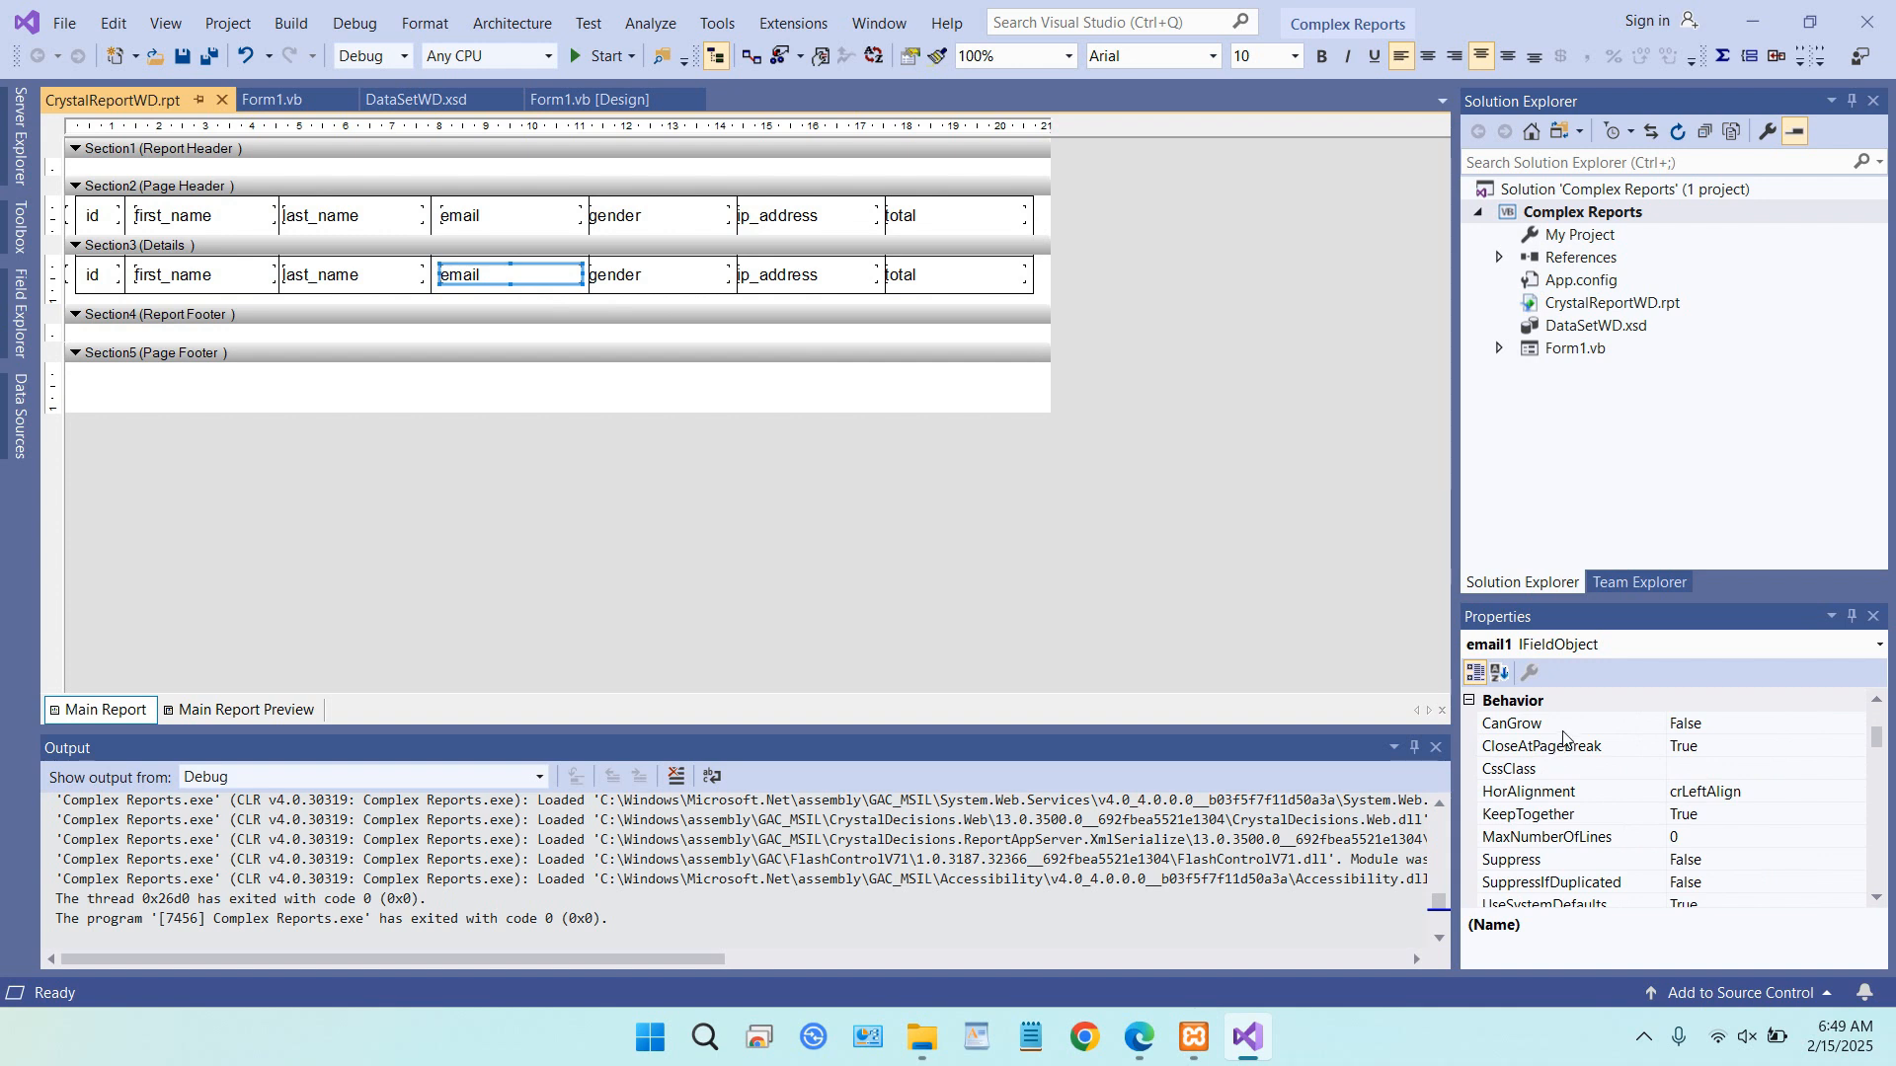
left_click(1760, 723)
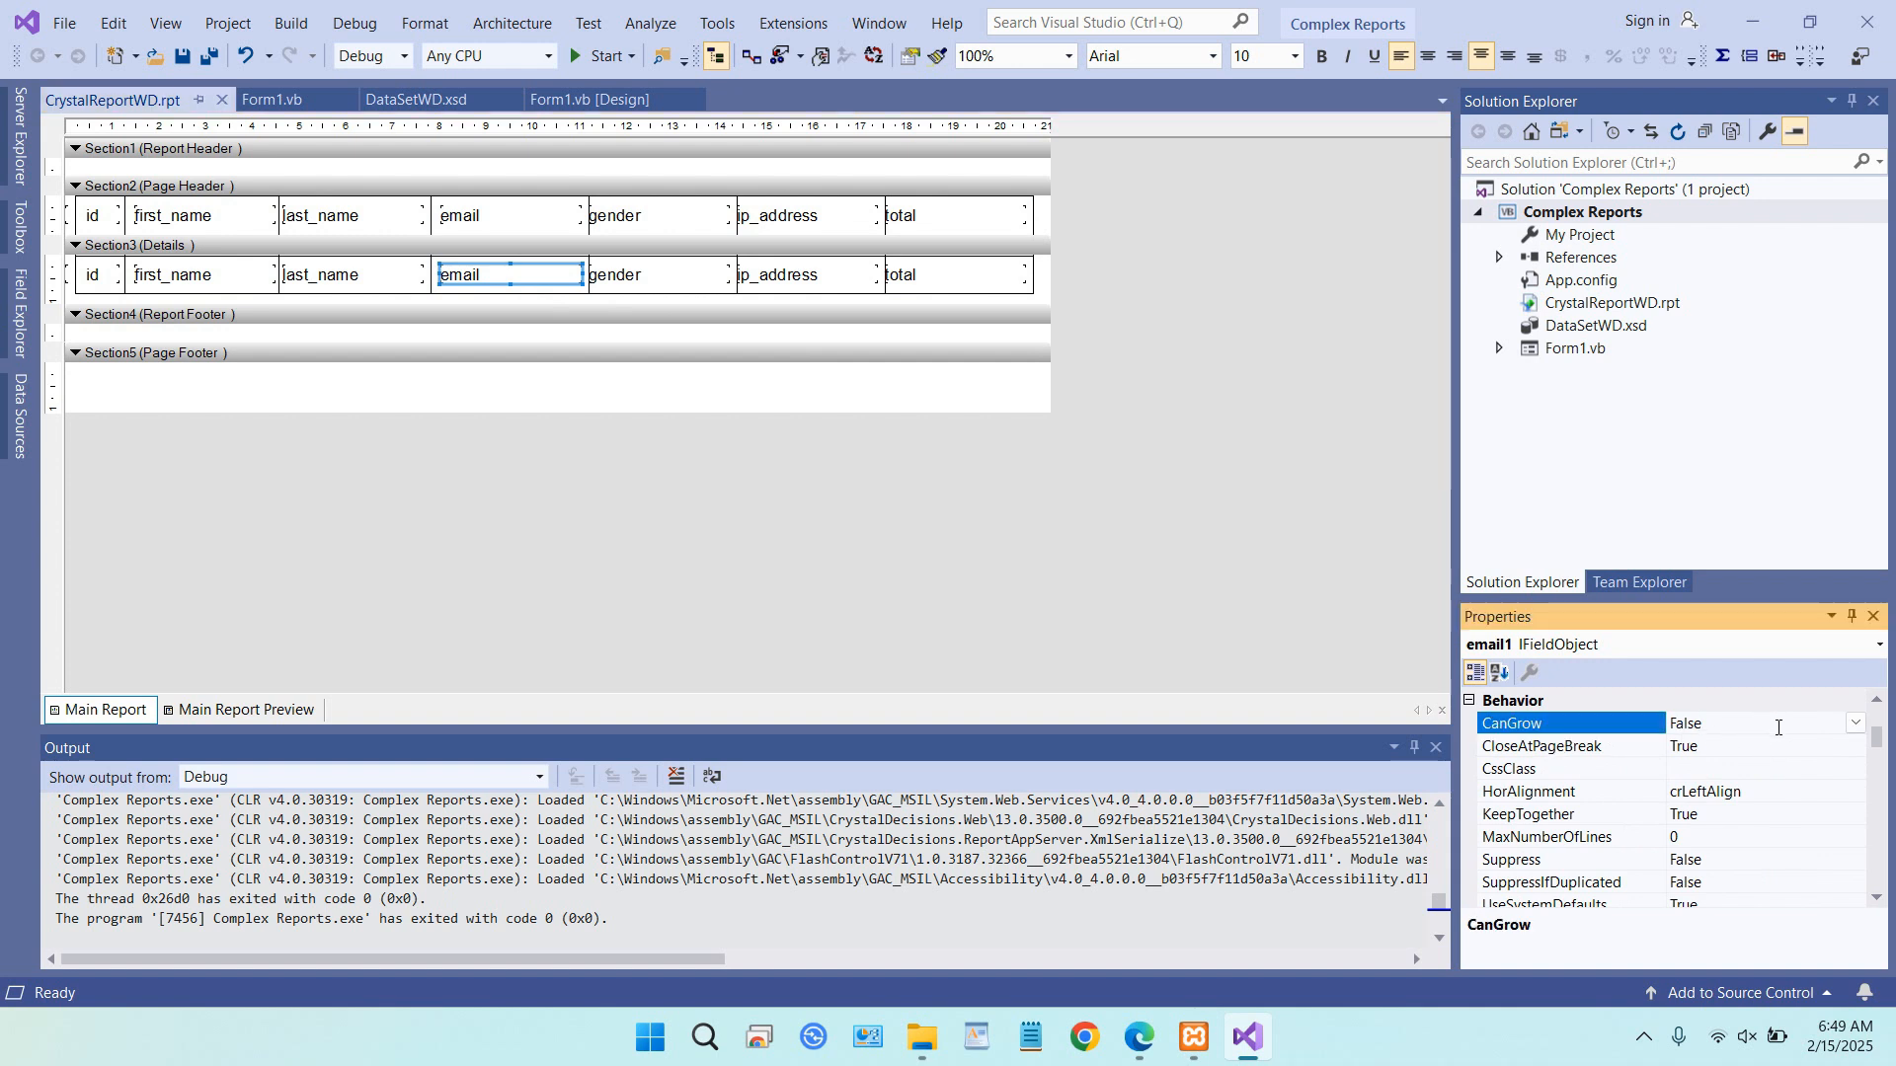
left_click(1855, 723)
left_click(1744, 745)
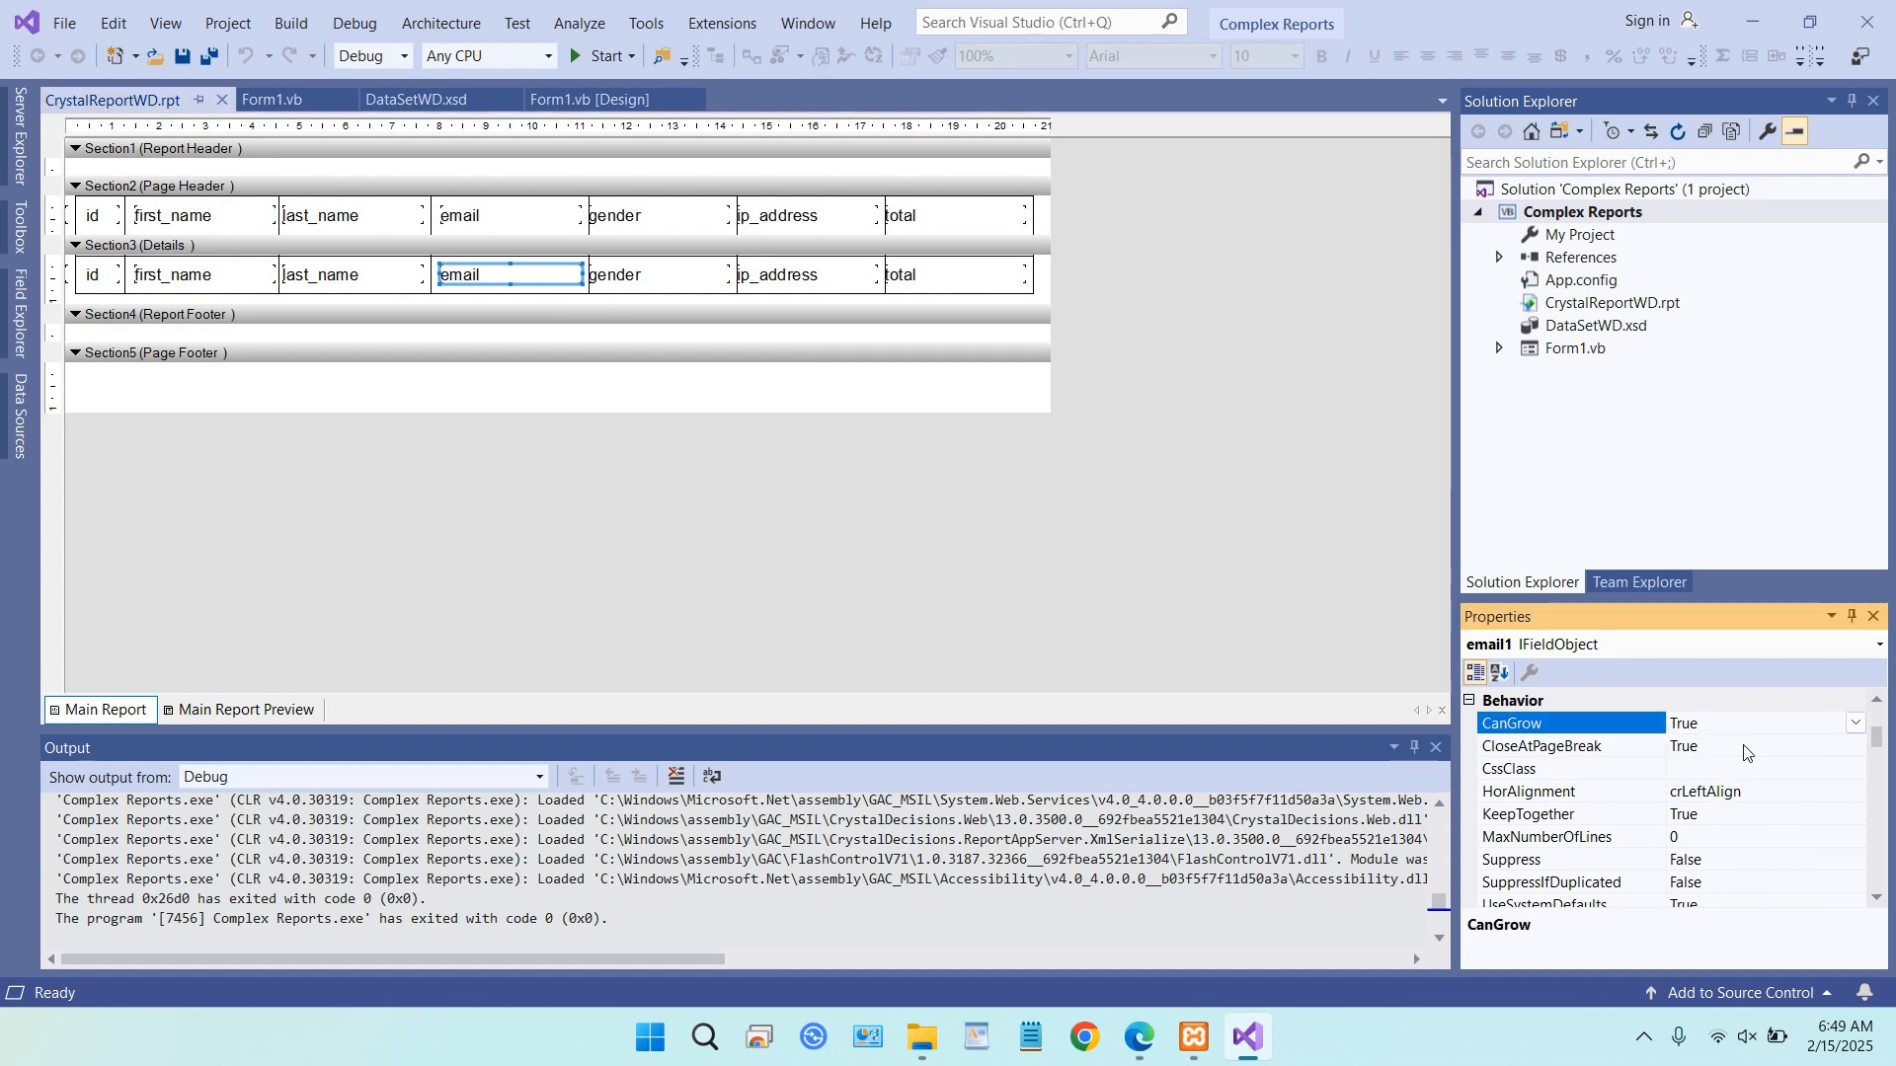
- Run the project, examine the email column down to the first page's last row, and close the form
left_click(596, 55)
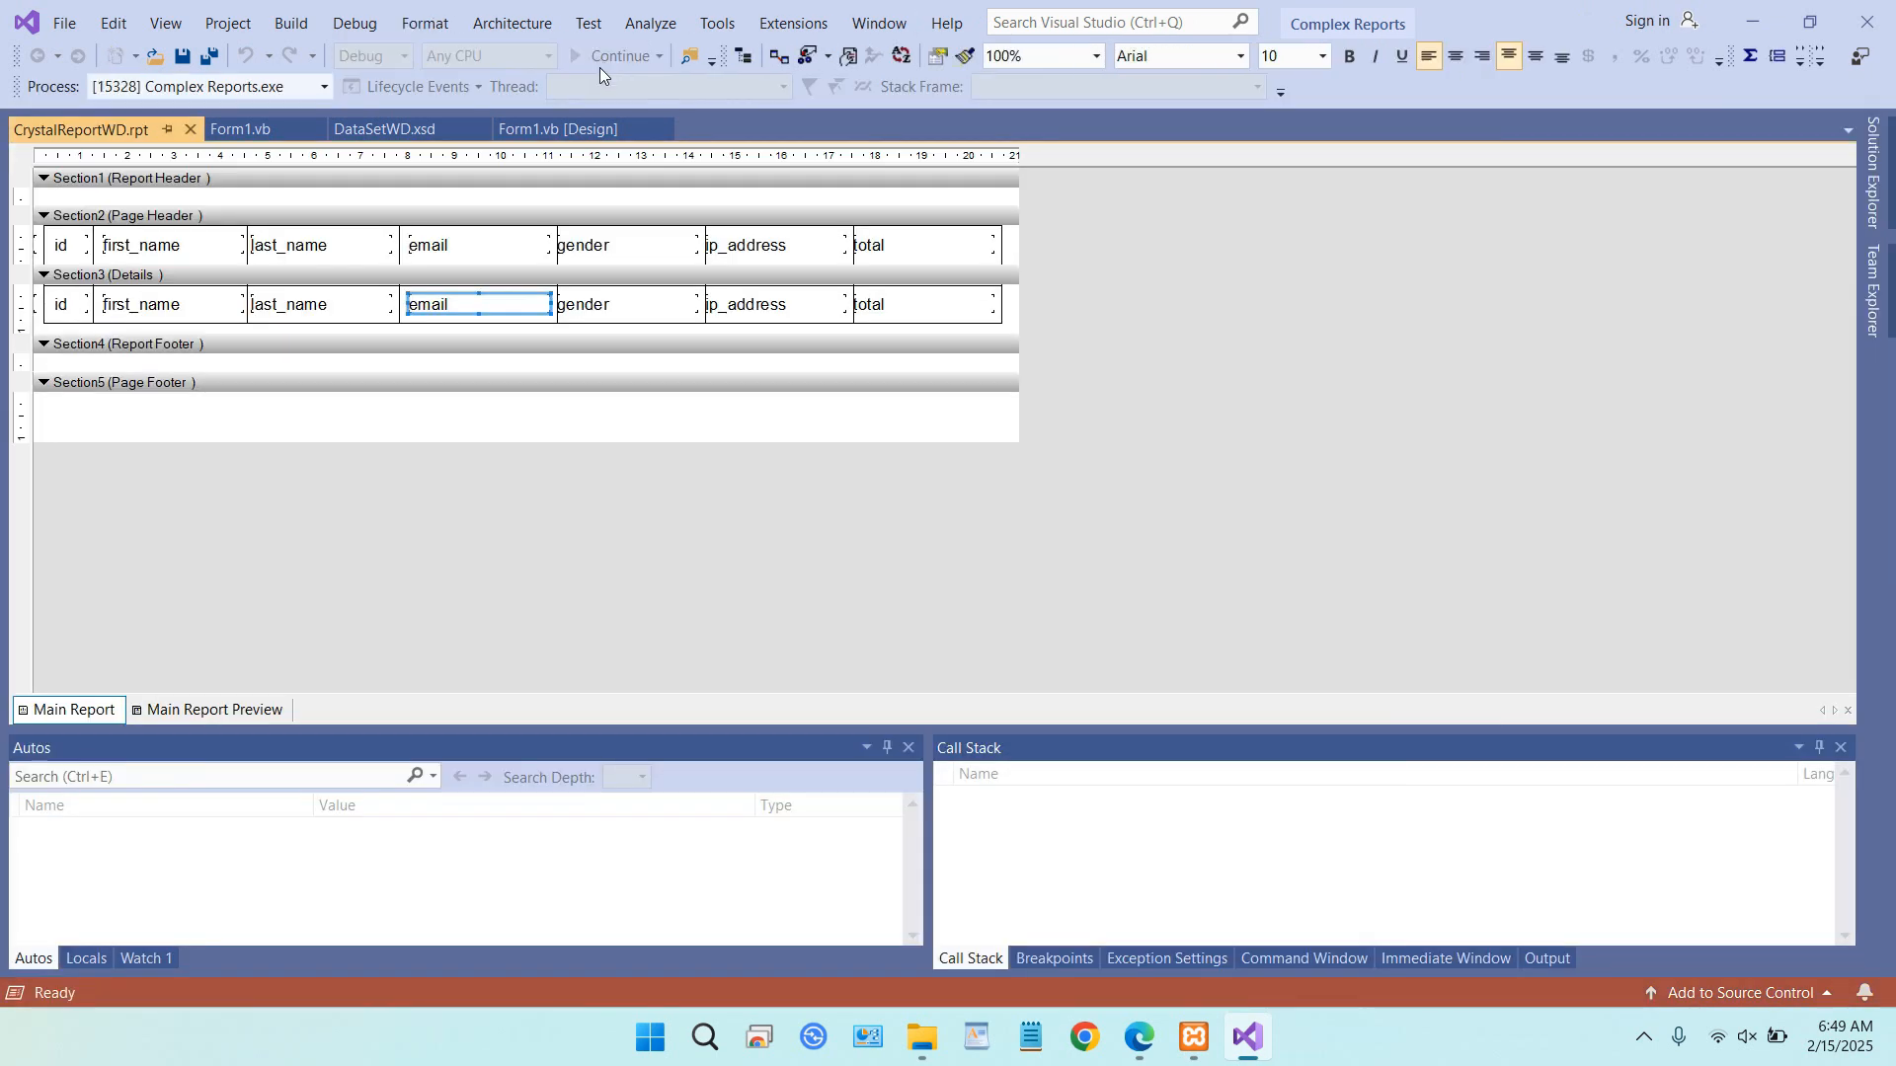
scroll(1078, 286, "down", 10)
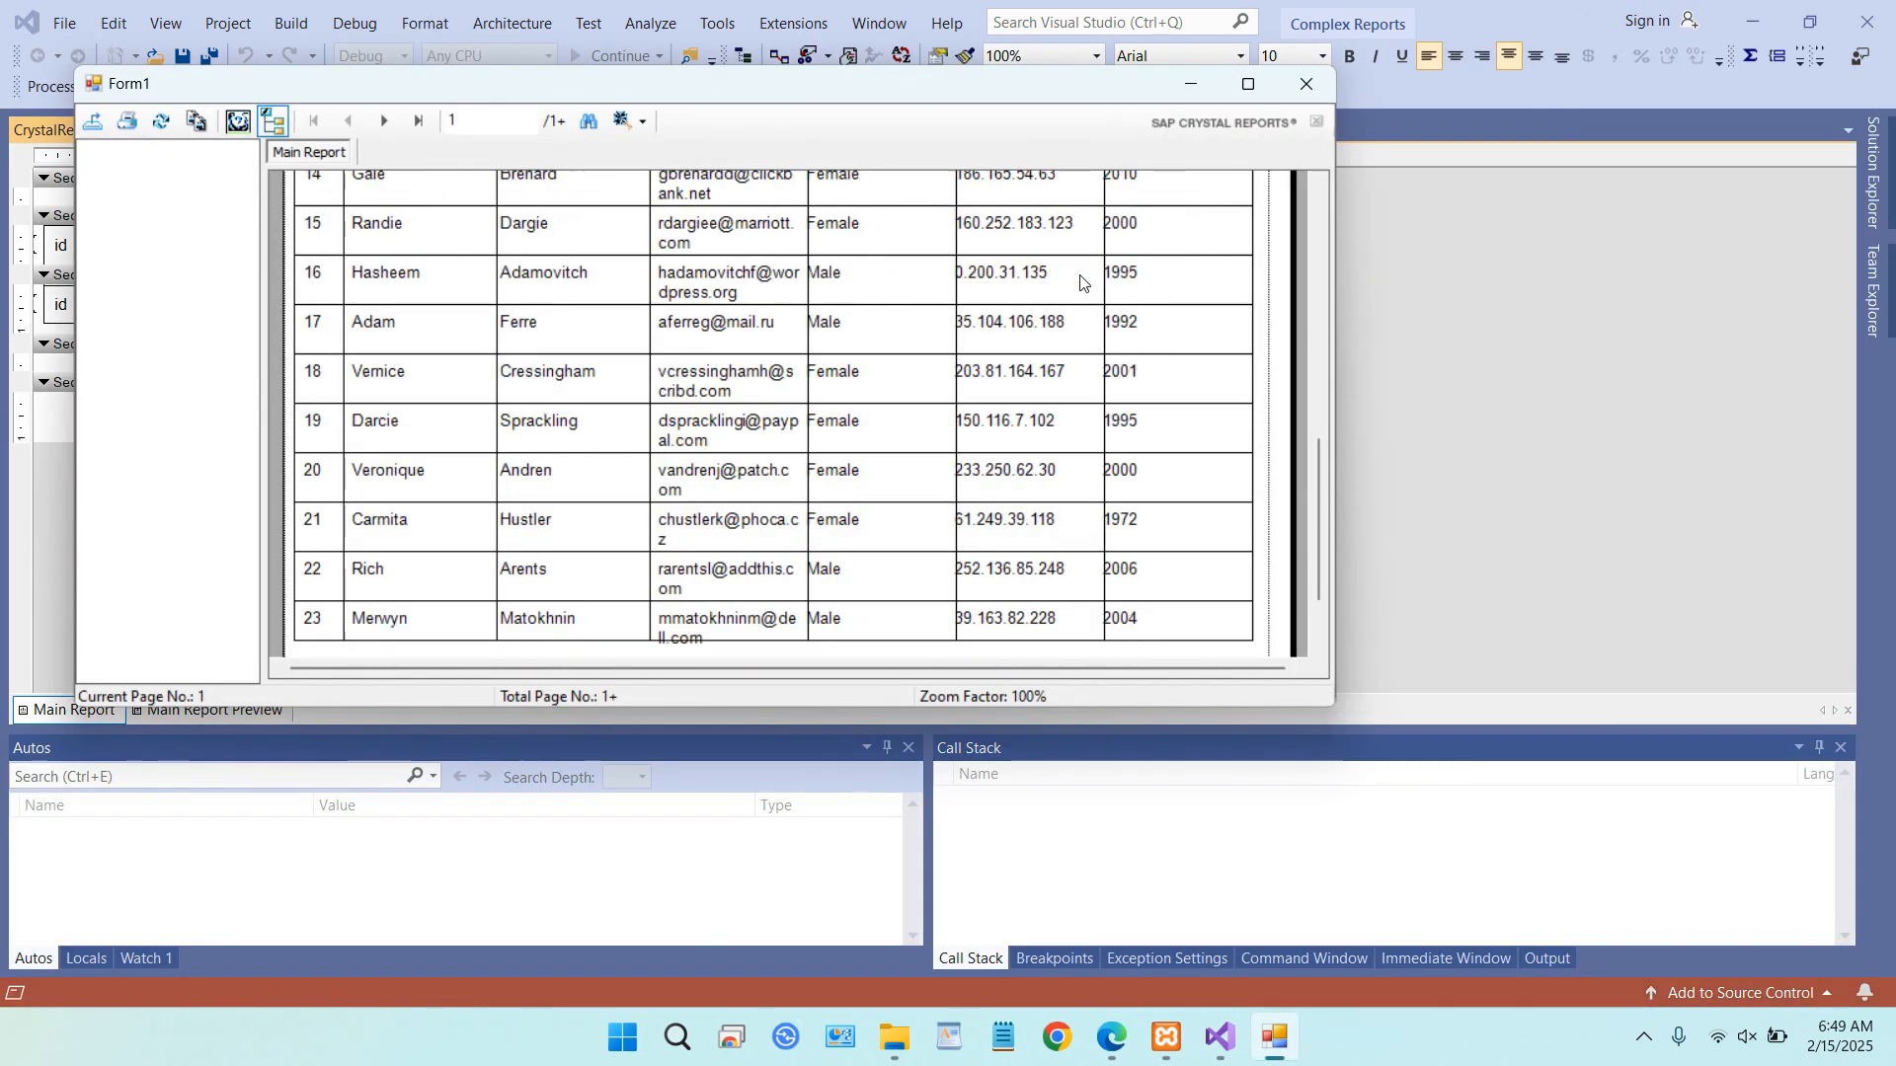
scroll(1079, 282, "up", 10)
scroll(1080, 284, "down", 10)
scroll(1080, 283, "up", 10)
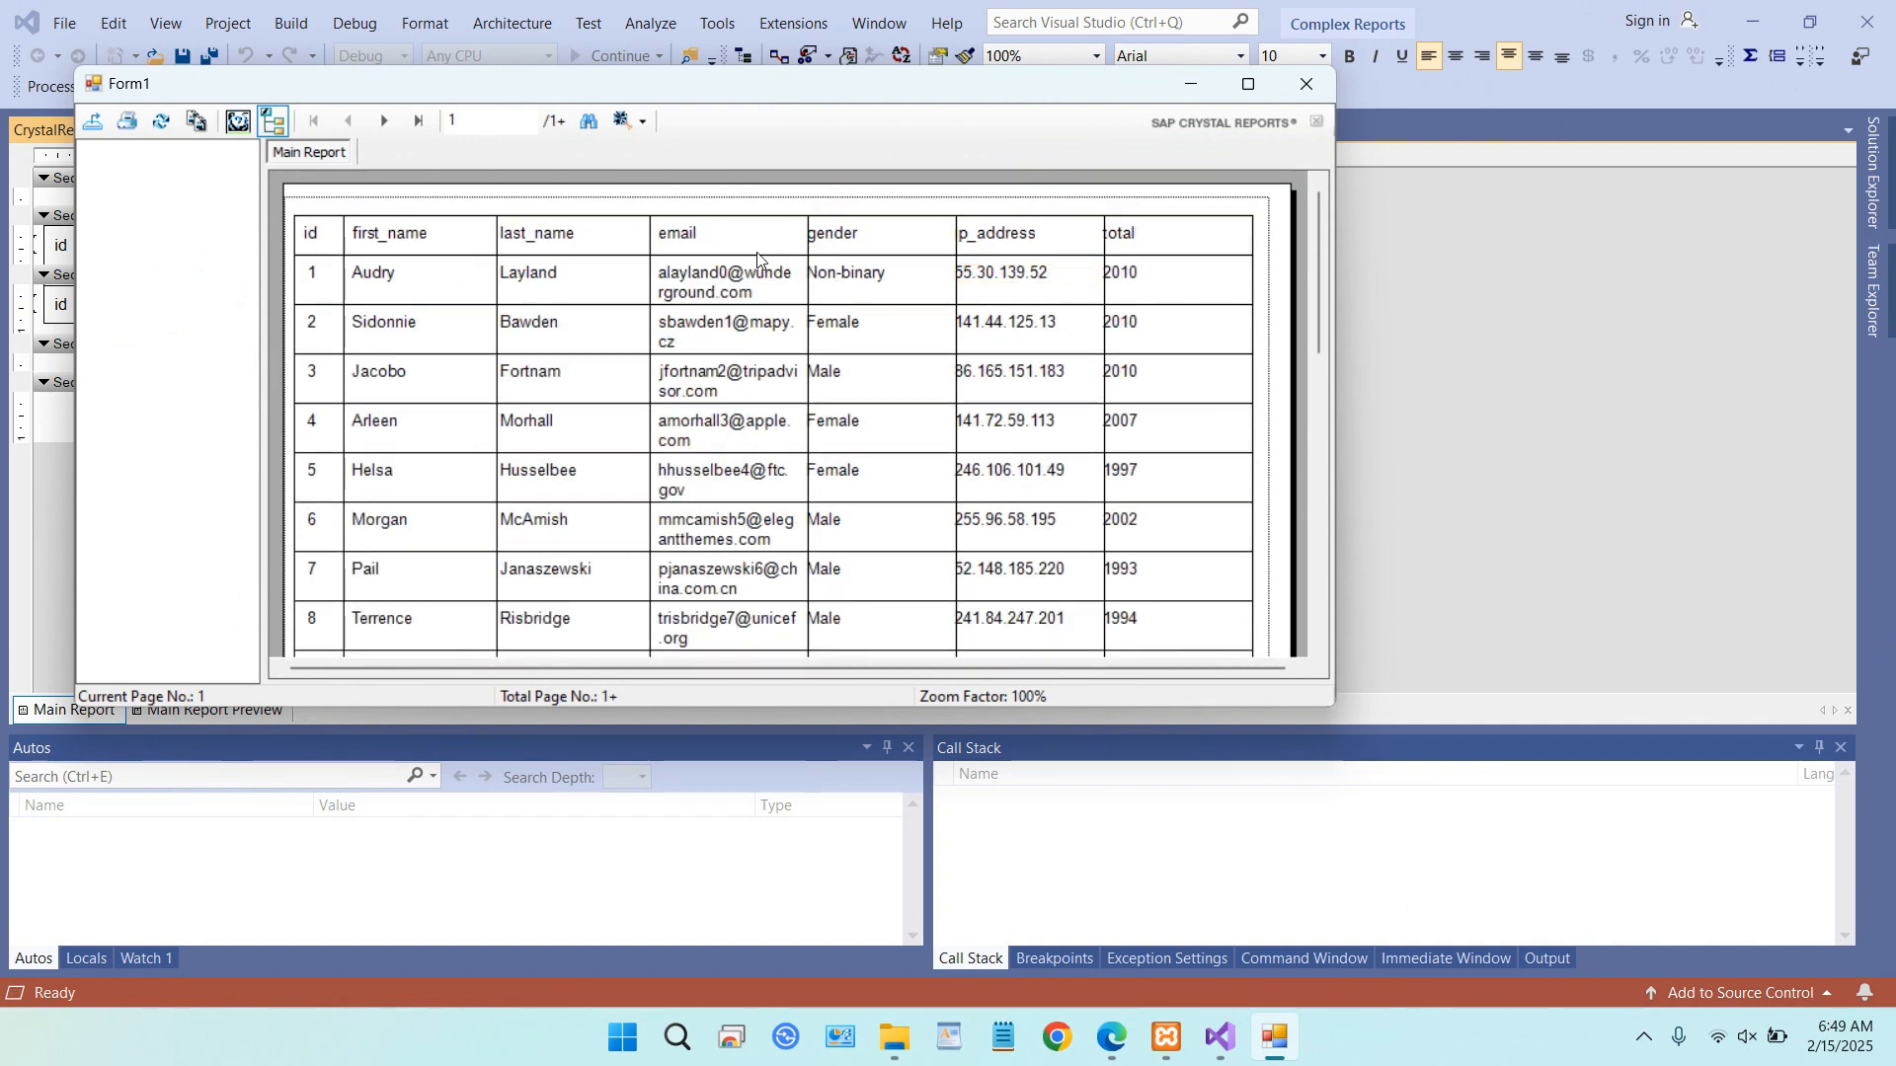
scroll(780, 294, "down", 10)
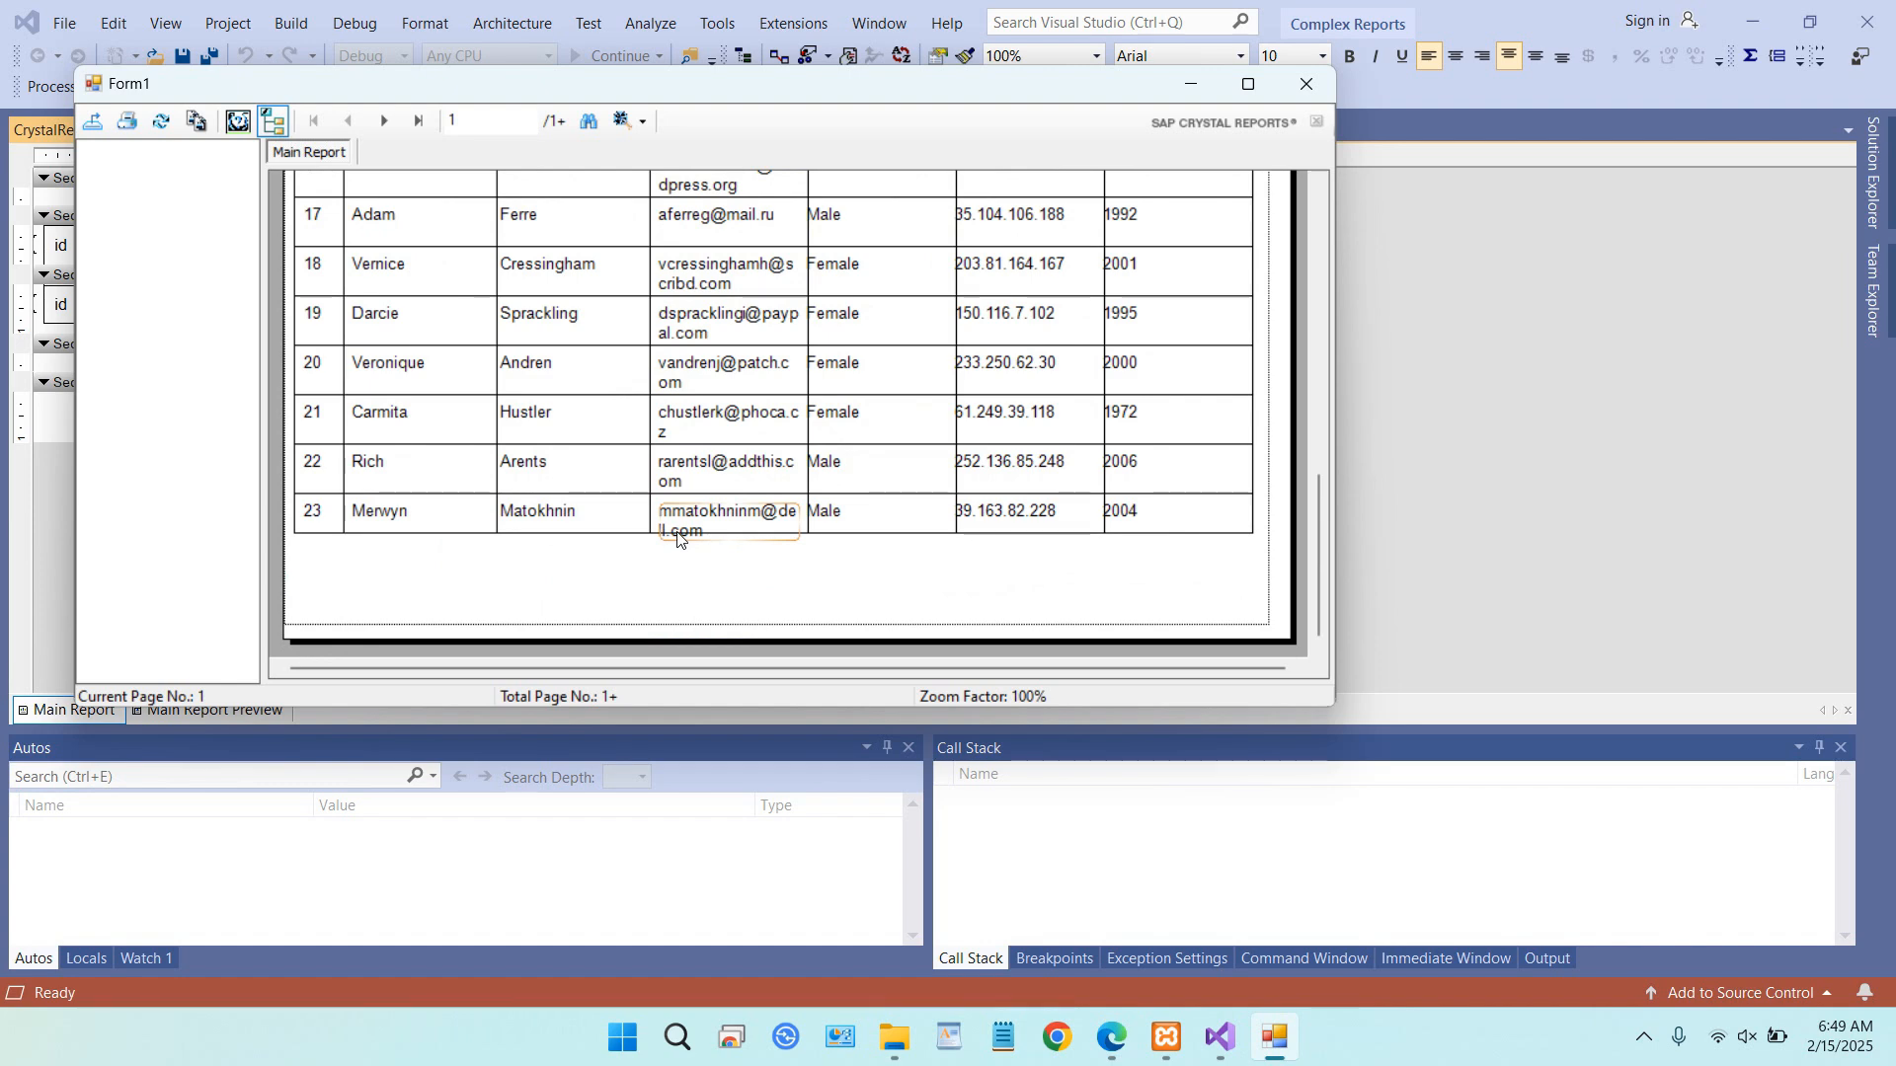
left_click(1300, 95)
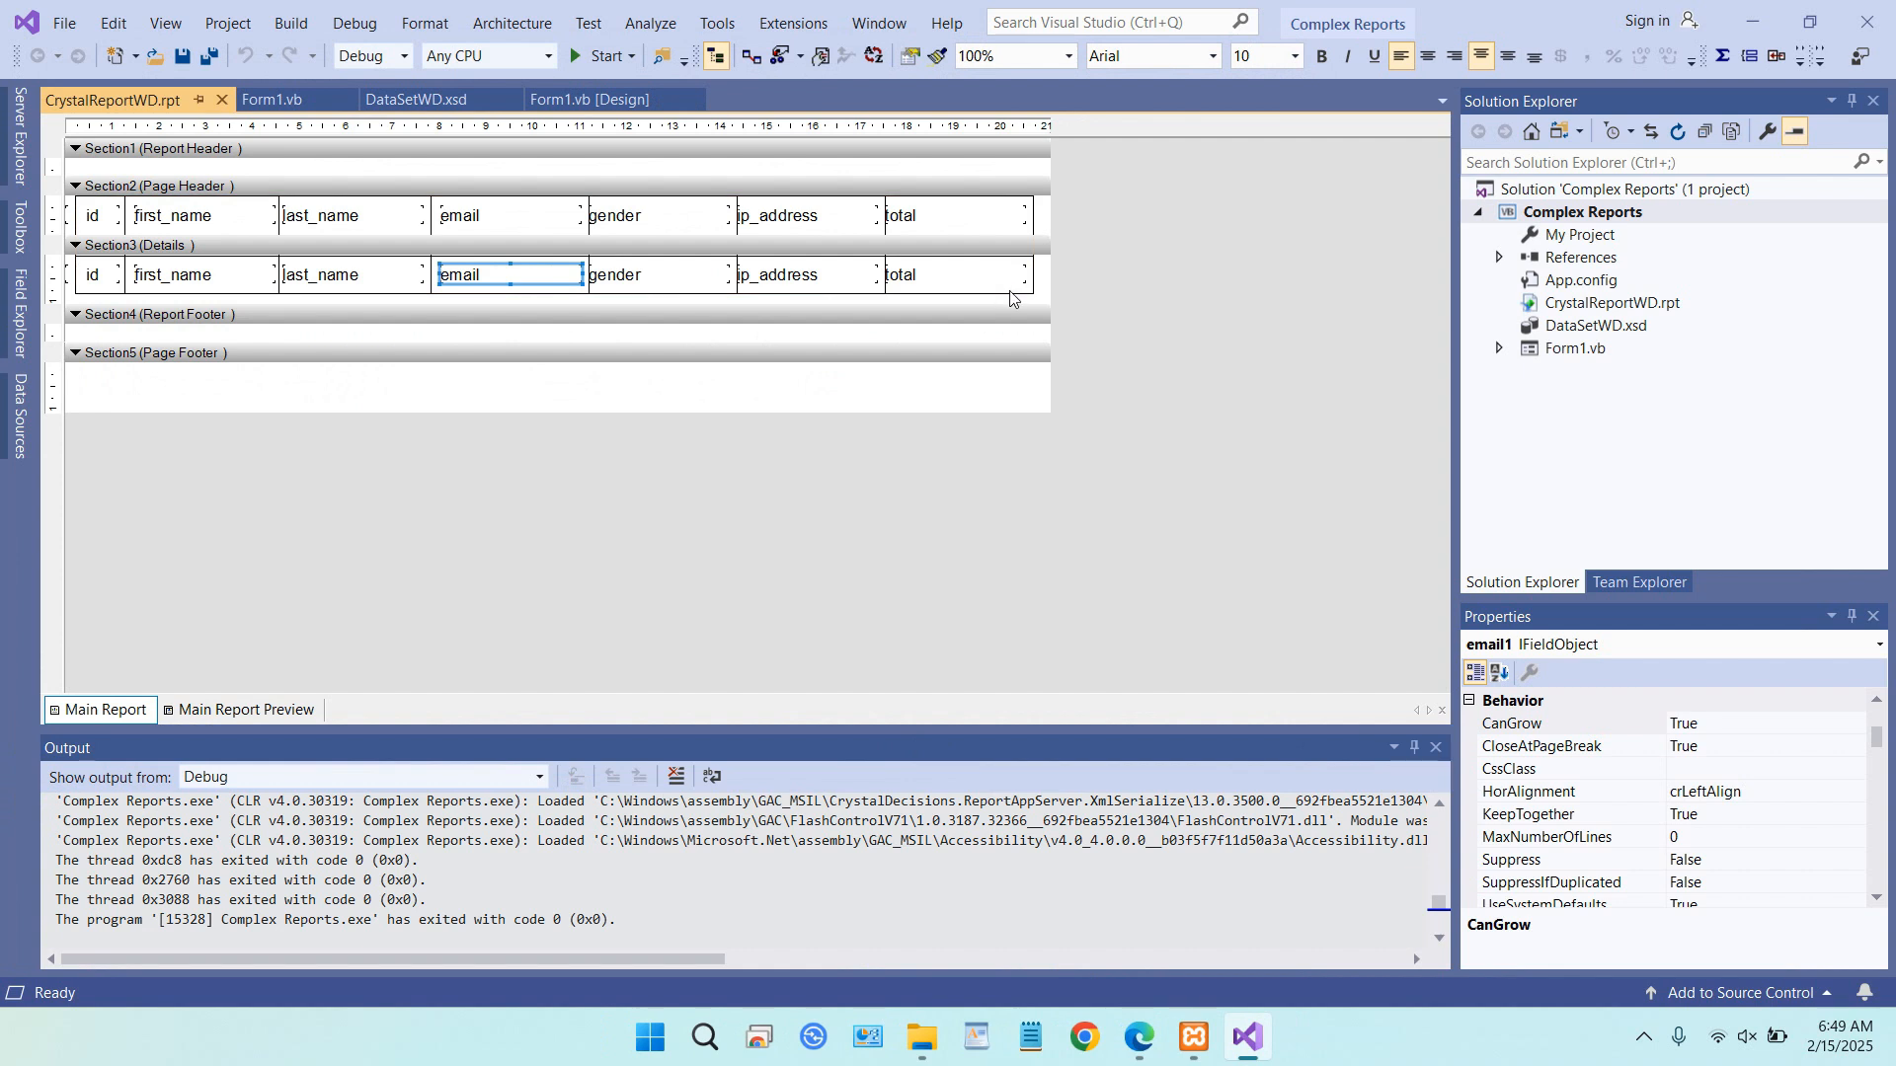
- Stretch the lower edge of the box around the header and detail fields slightly downward within the Details section
left_click(1007, 290)
left_click(1009, 295)
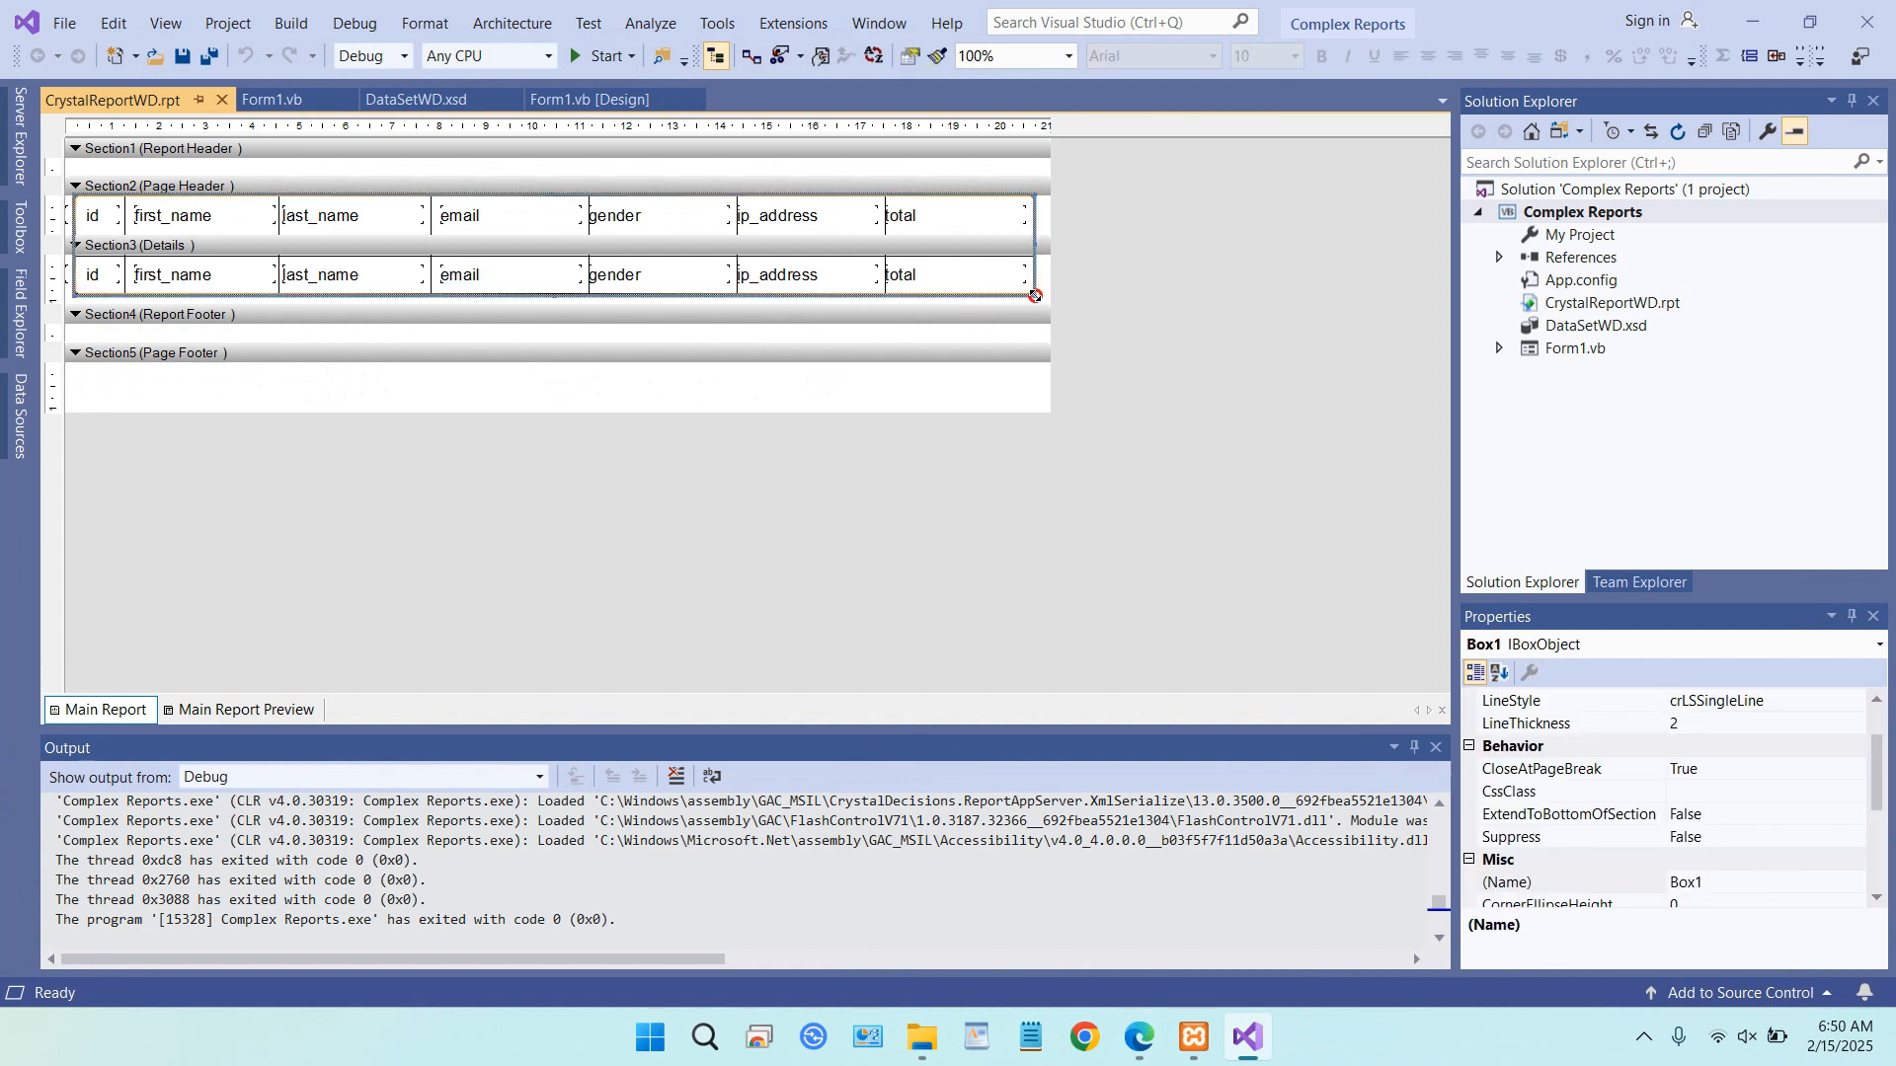
left_click_drag(1034, 295, 1033, 305)
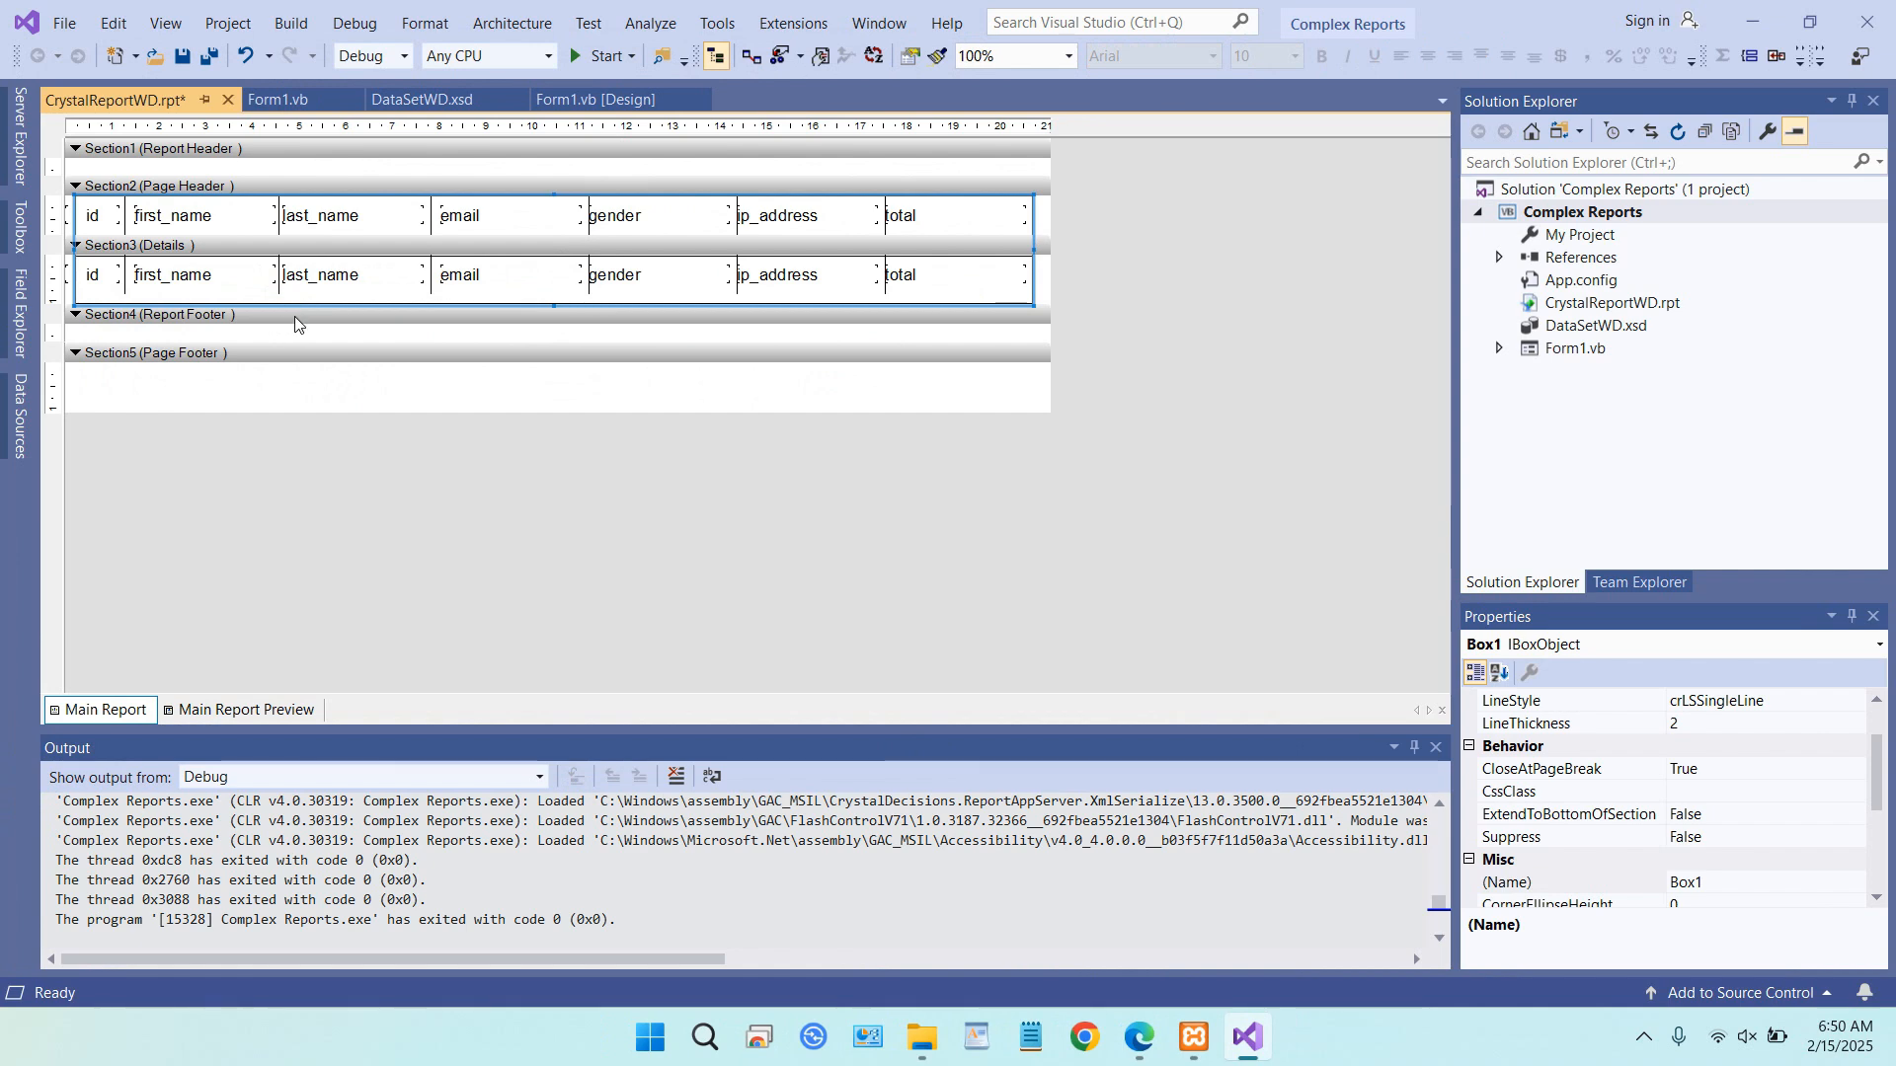
- Run the project, examine the box and column lines below the first page's last row, and close the form
left_click(593, 56)
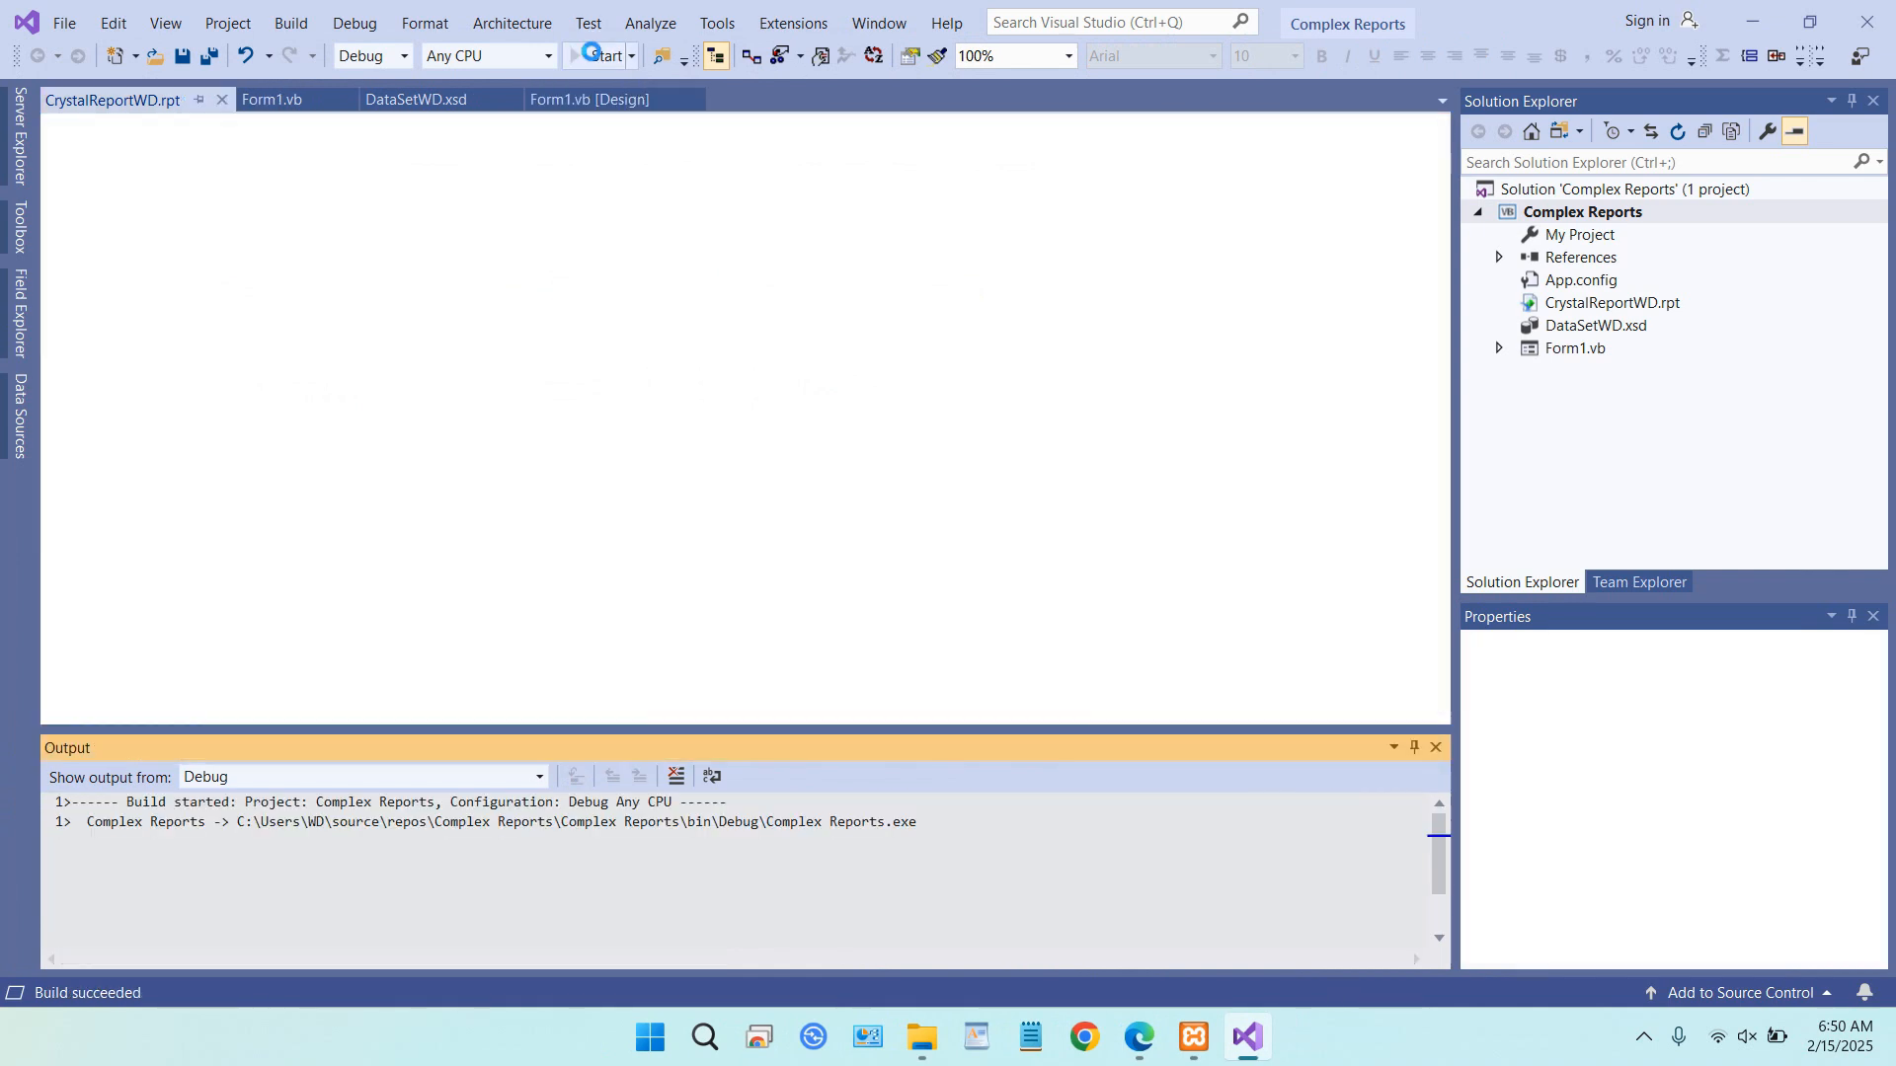
scroll(1015, 383, "down", 5)
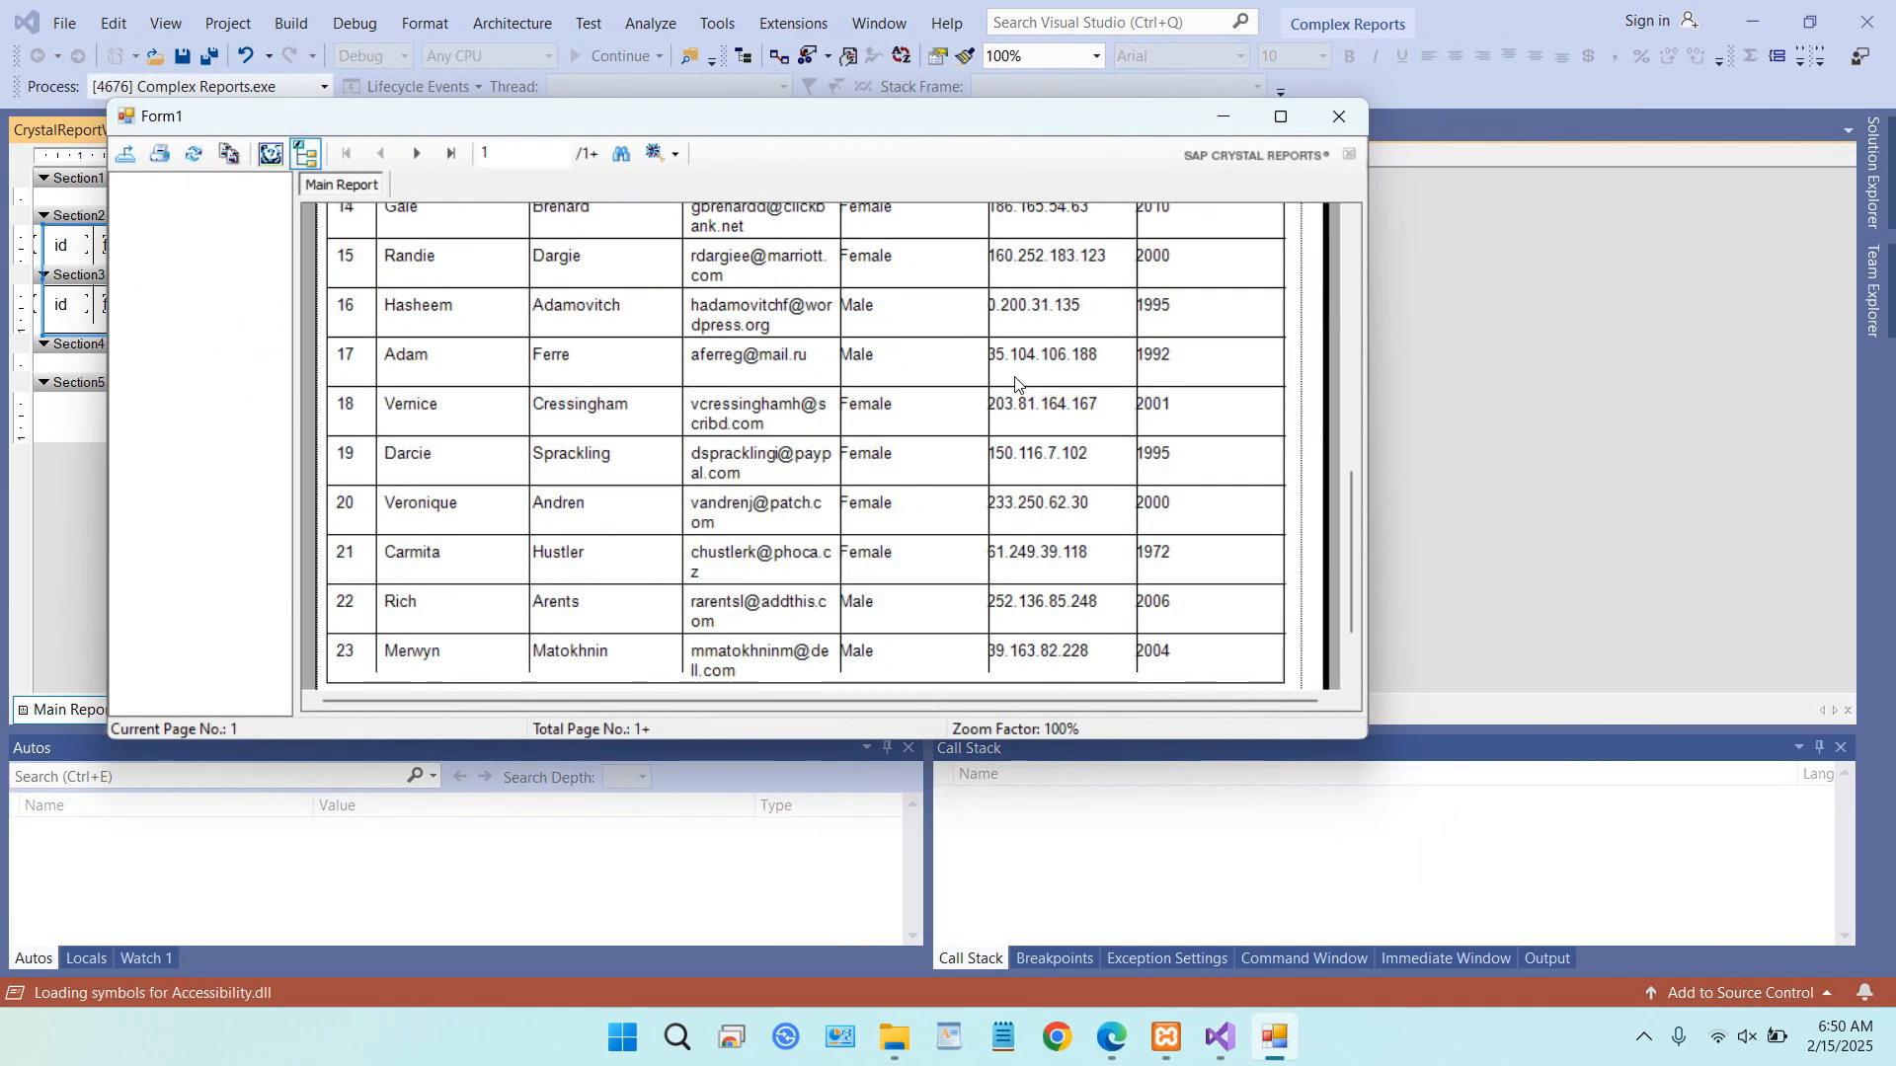
scroll(1015, 383, "down", 2)
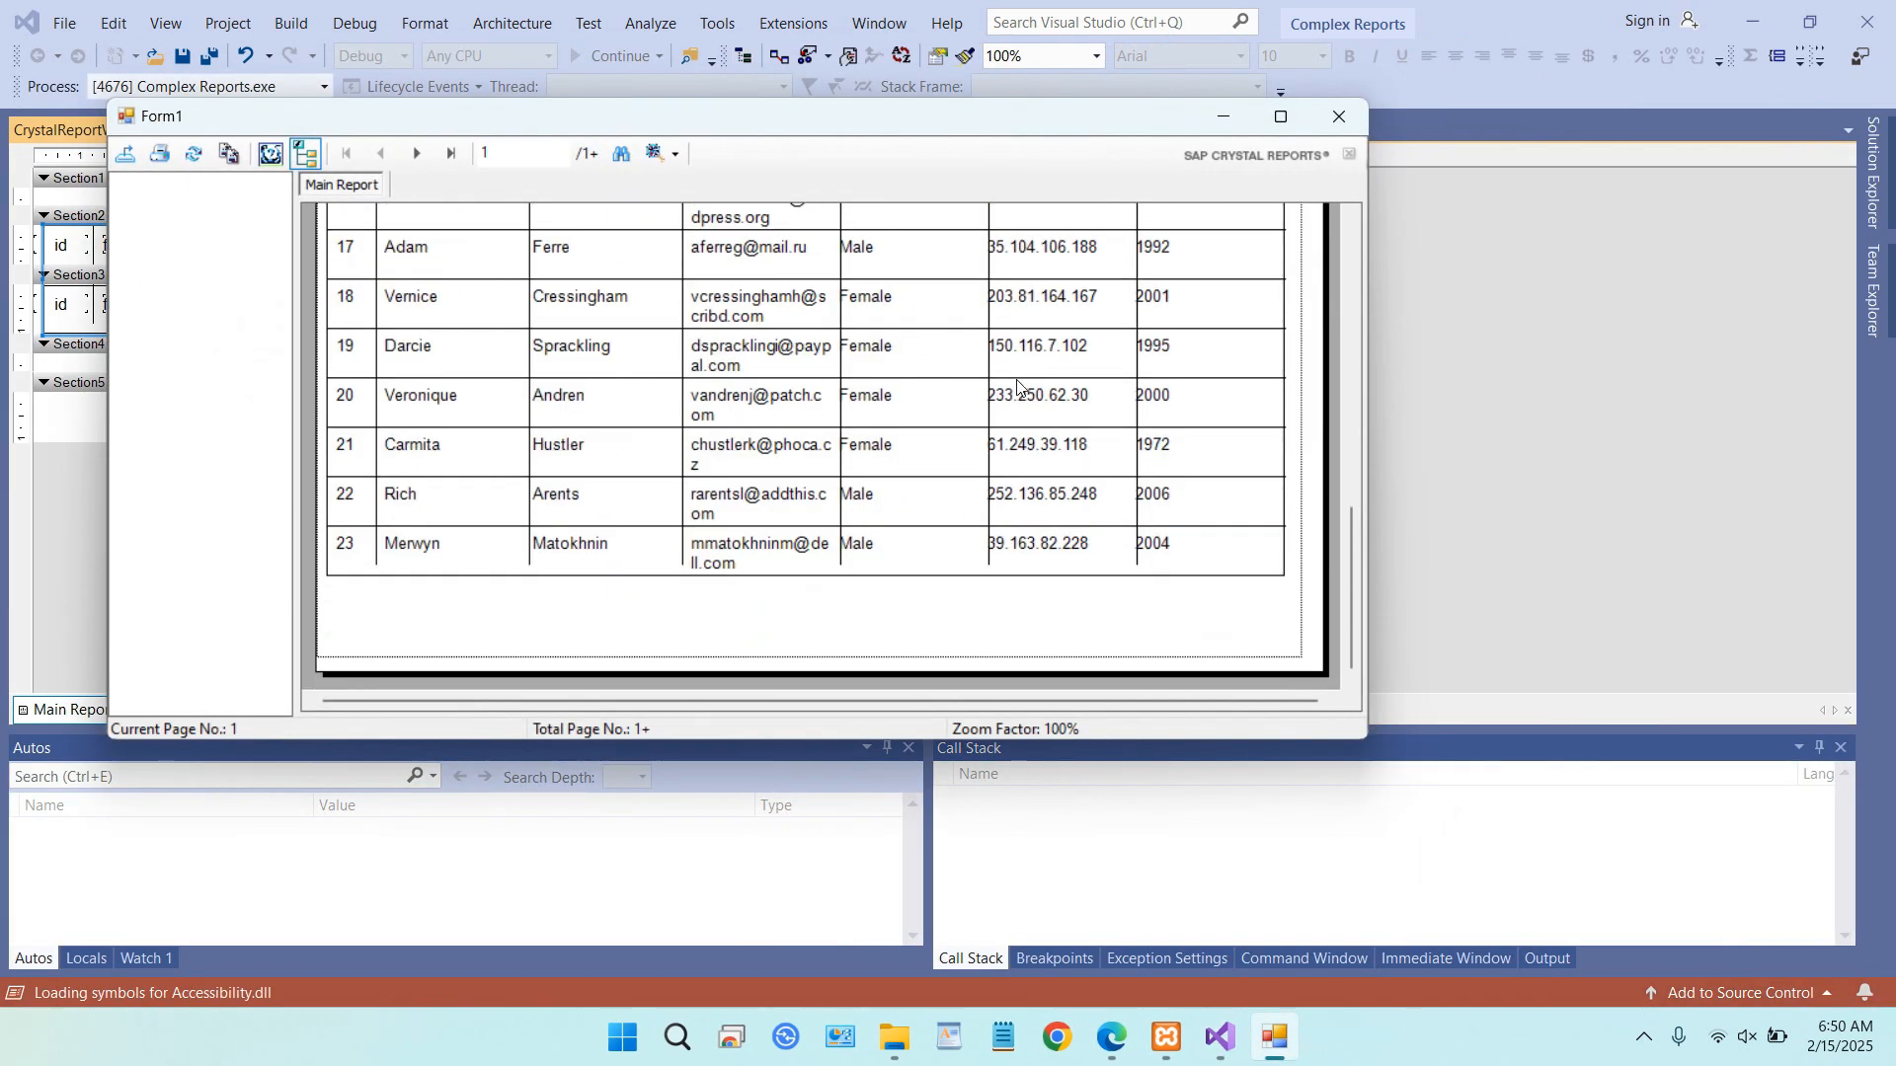
left_click(1338, 116)
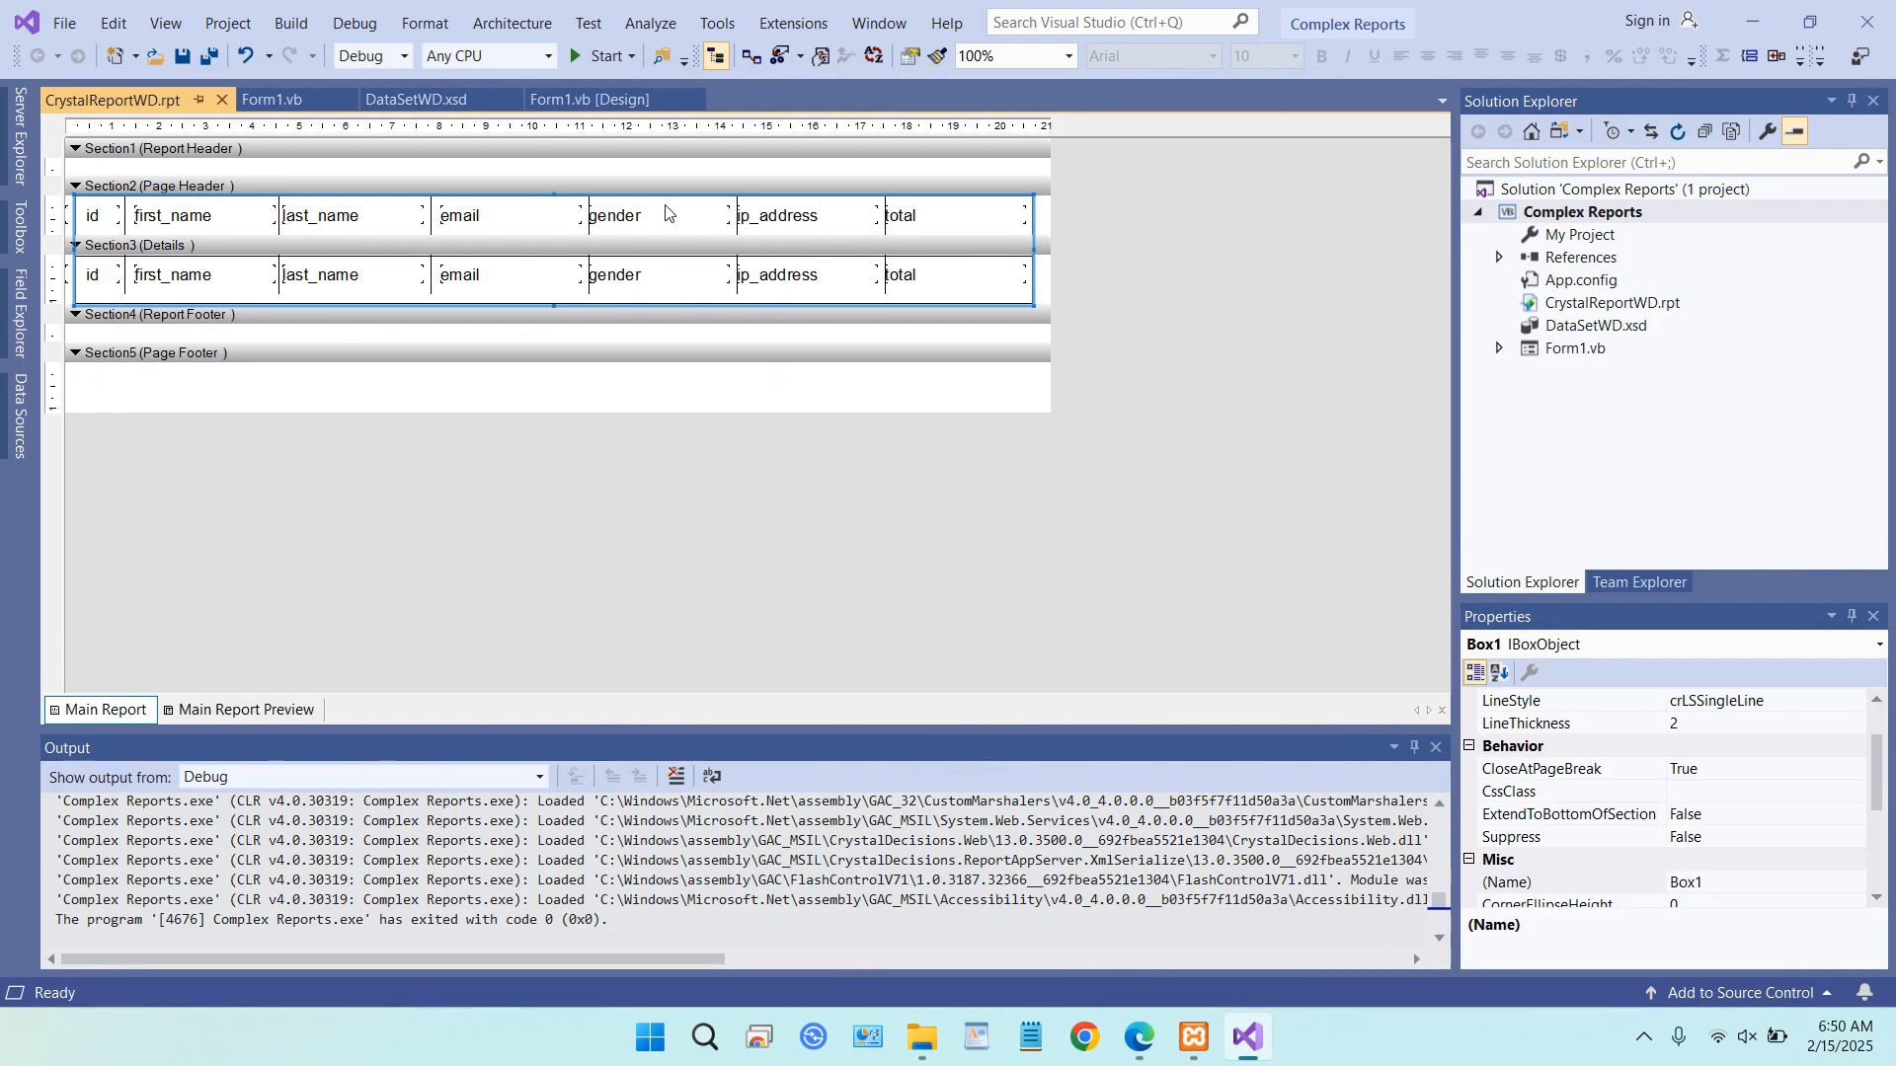
- Shrink the box back to the column lines' lower ends and set its ExtendToBottomOfSection property to True
key("shift+Up")
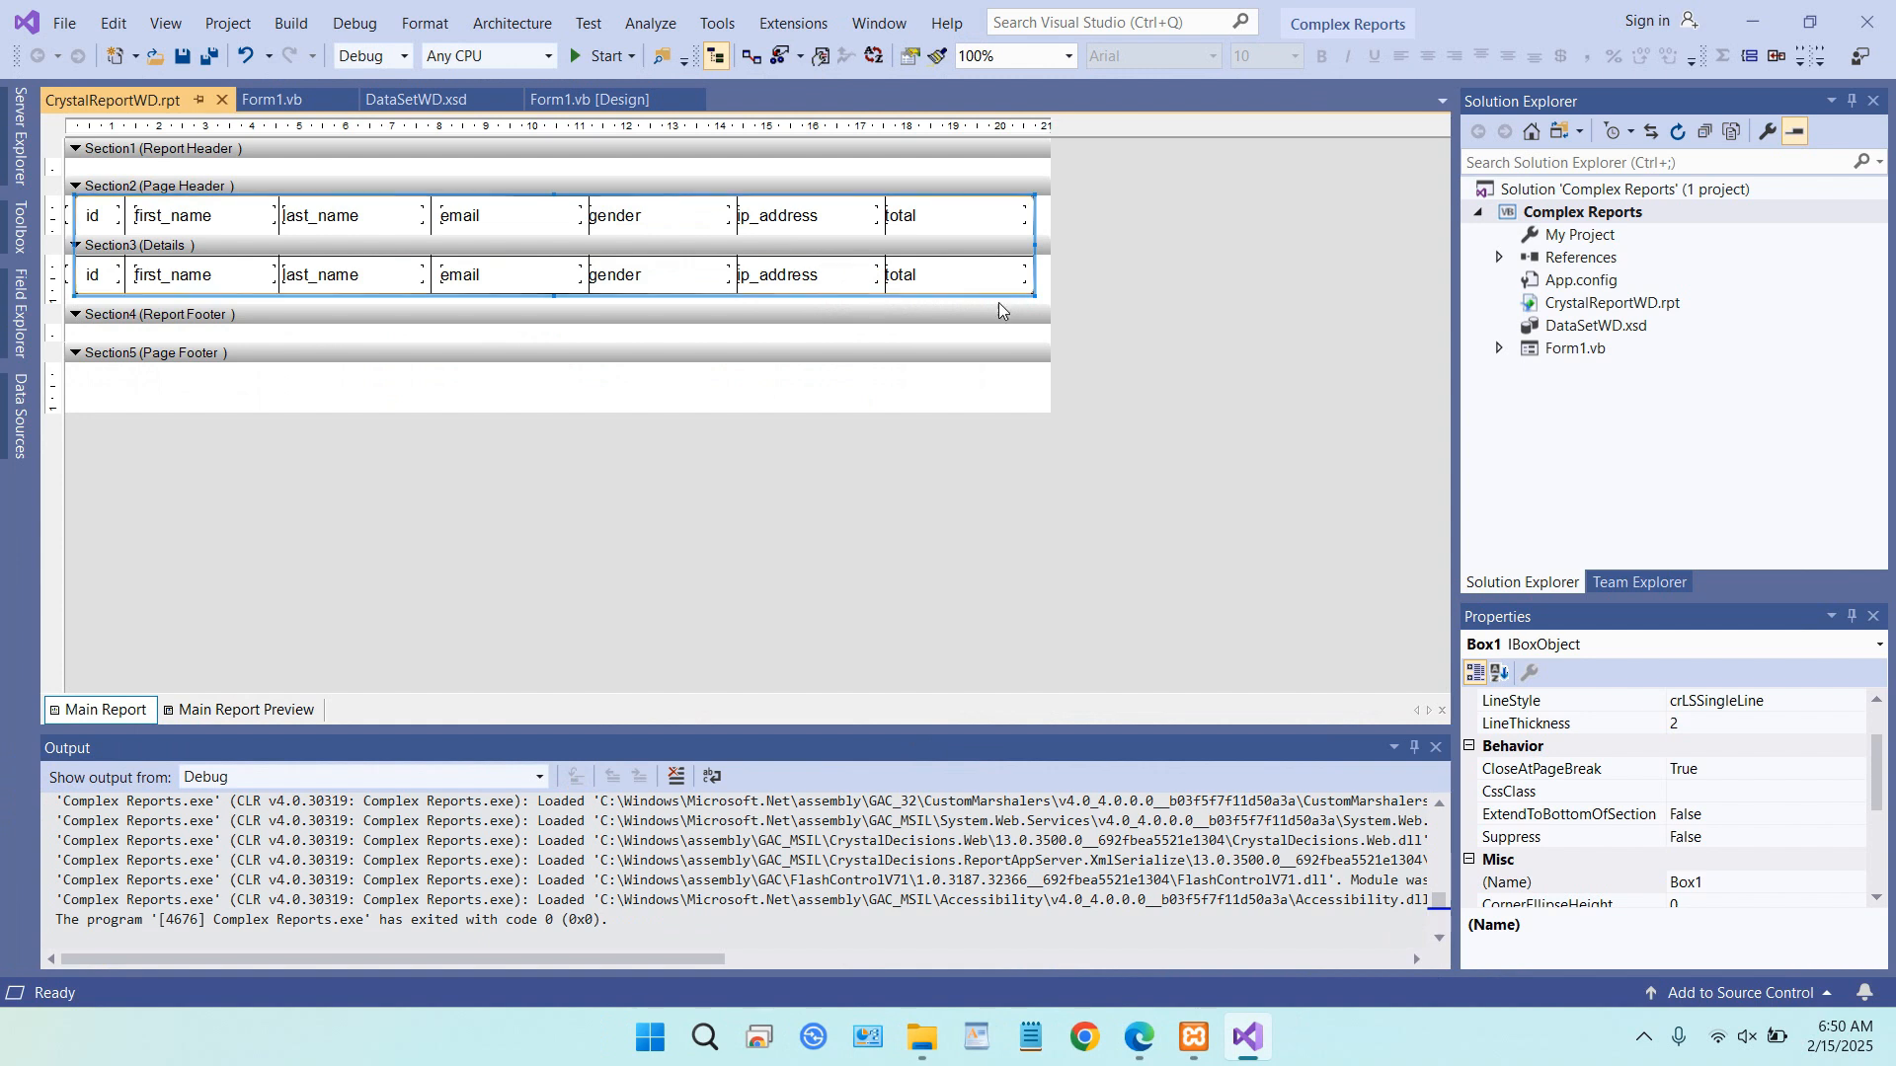
scroll(1607, 756, "up", 1)
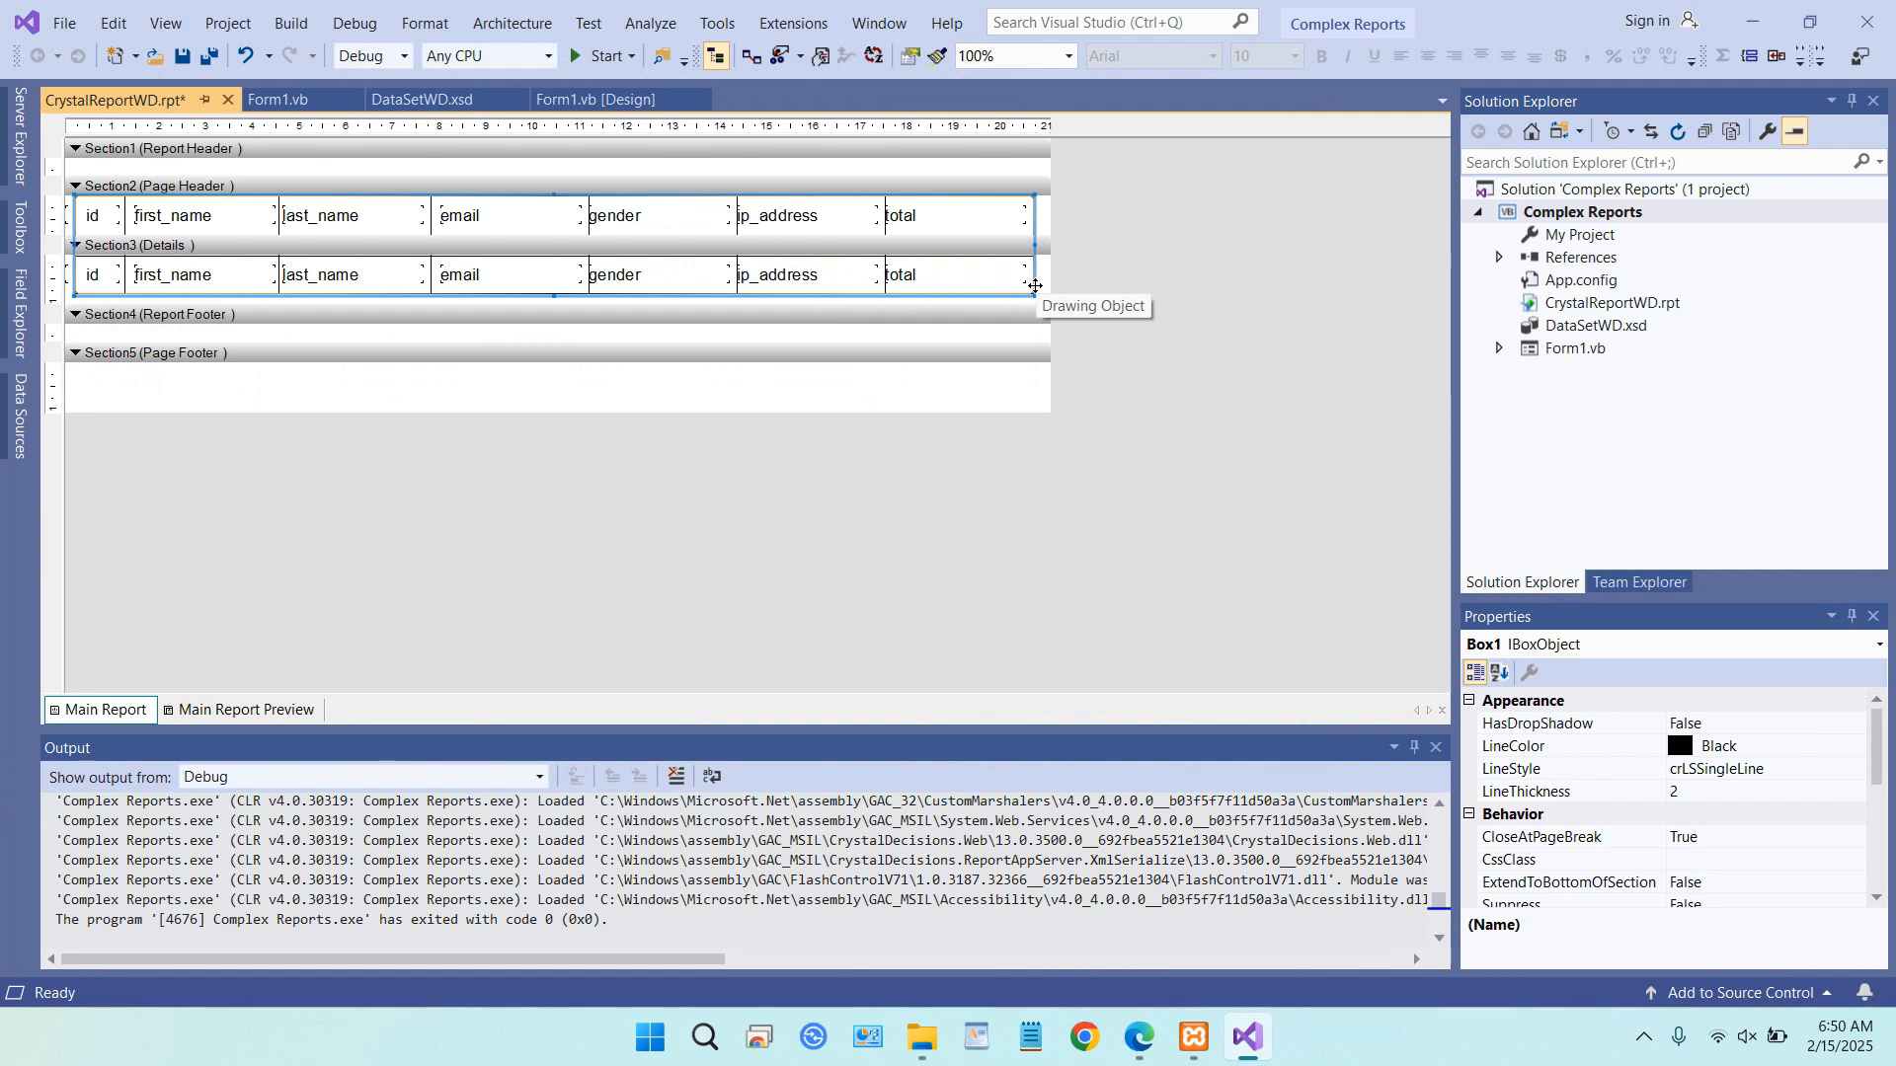
scroll(1710, 740, "down", 1)
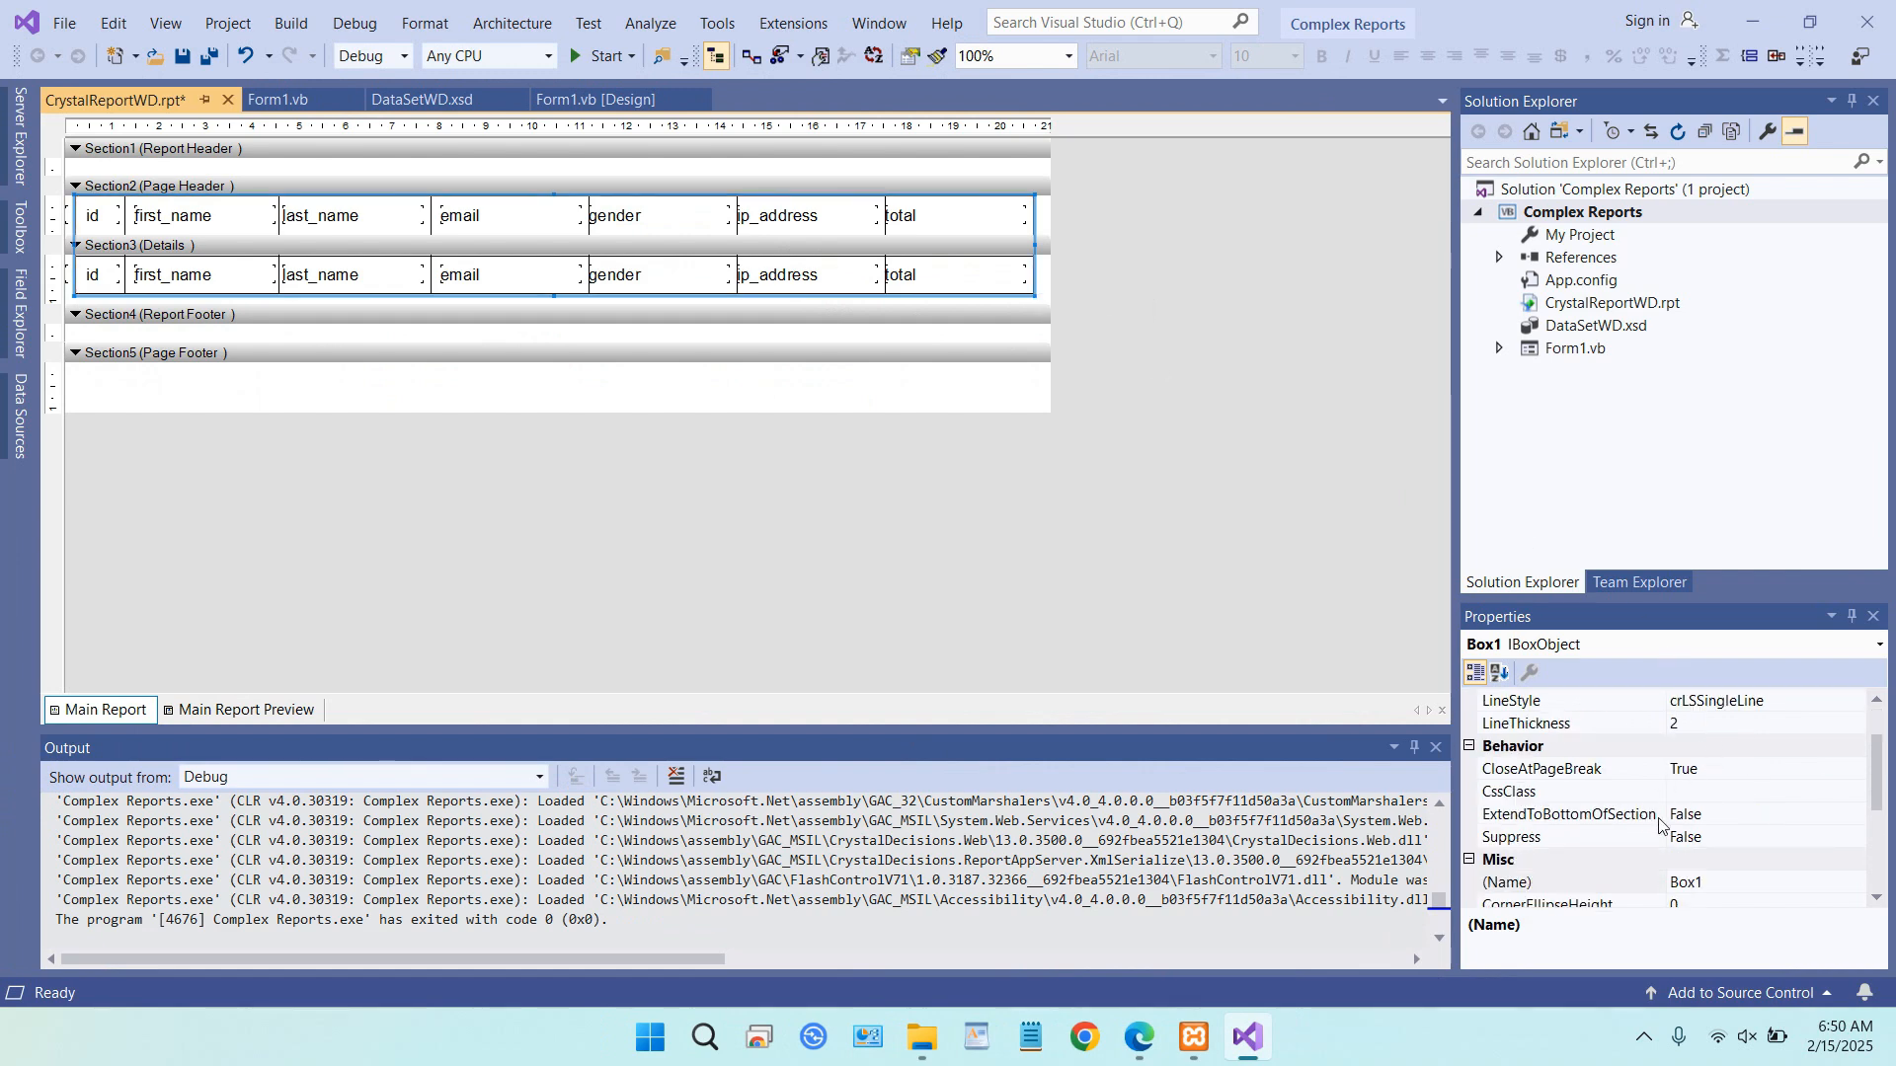
left_click(1752, 820)
left_click(1856, 814)
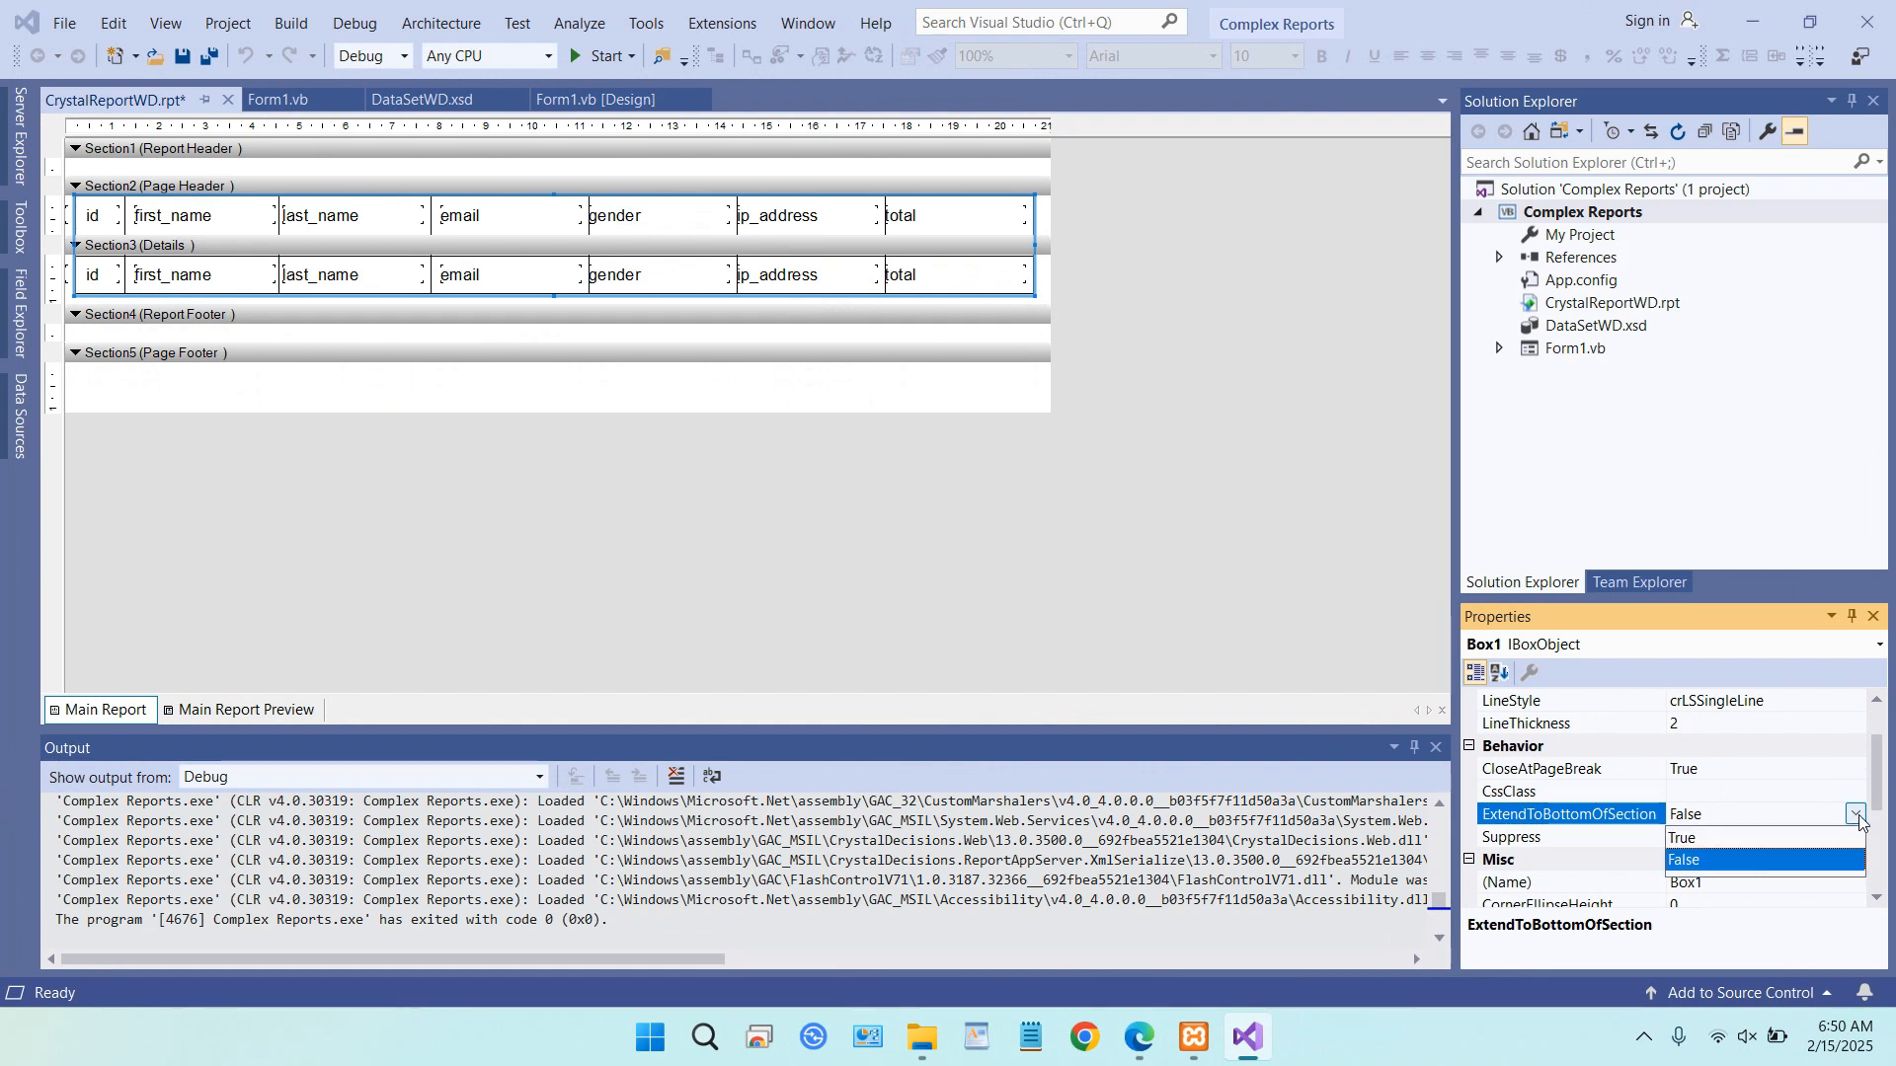
left_click(1811, 837)
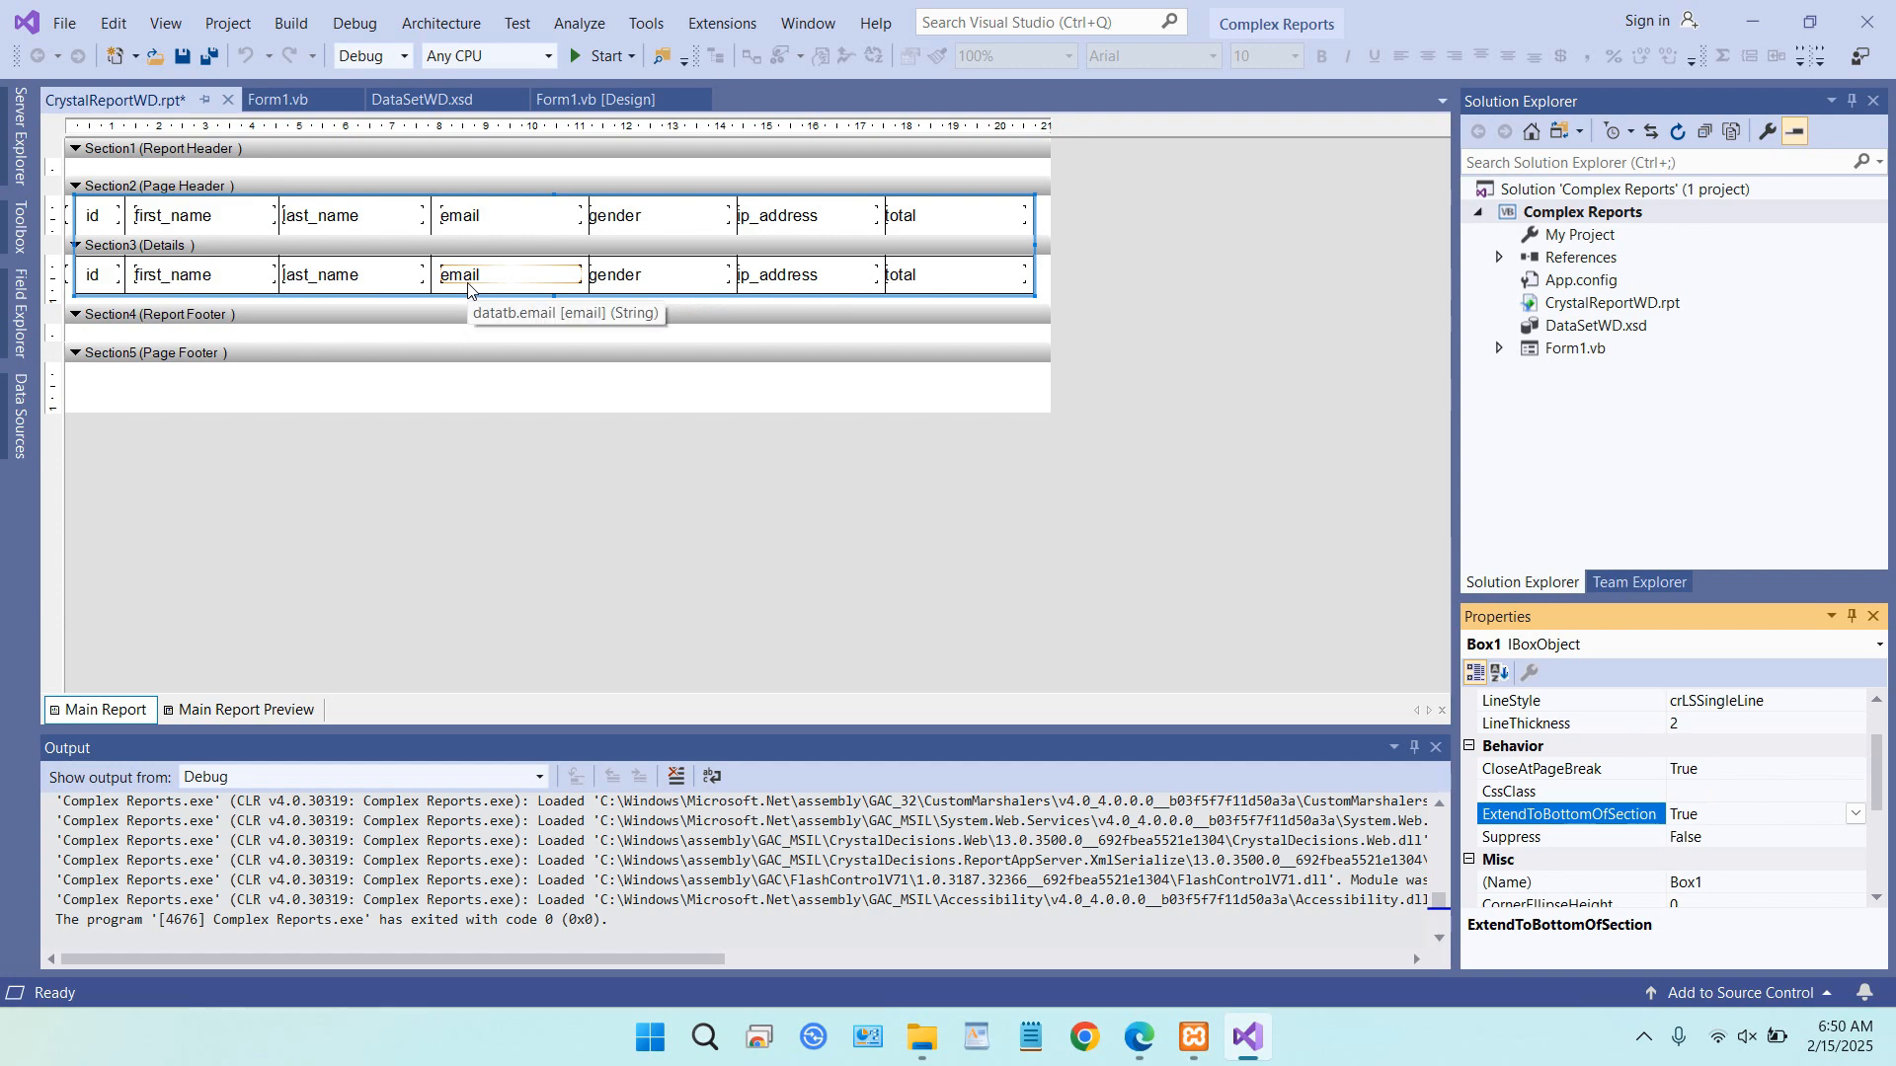
- Run the project, examine the table borders down to the first page's last row in the maximized form, and close it
left_click(592, 55)
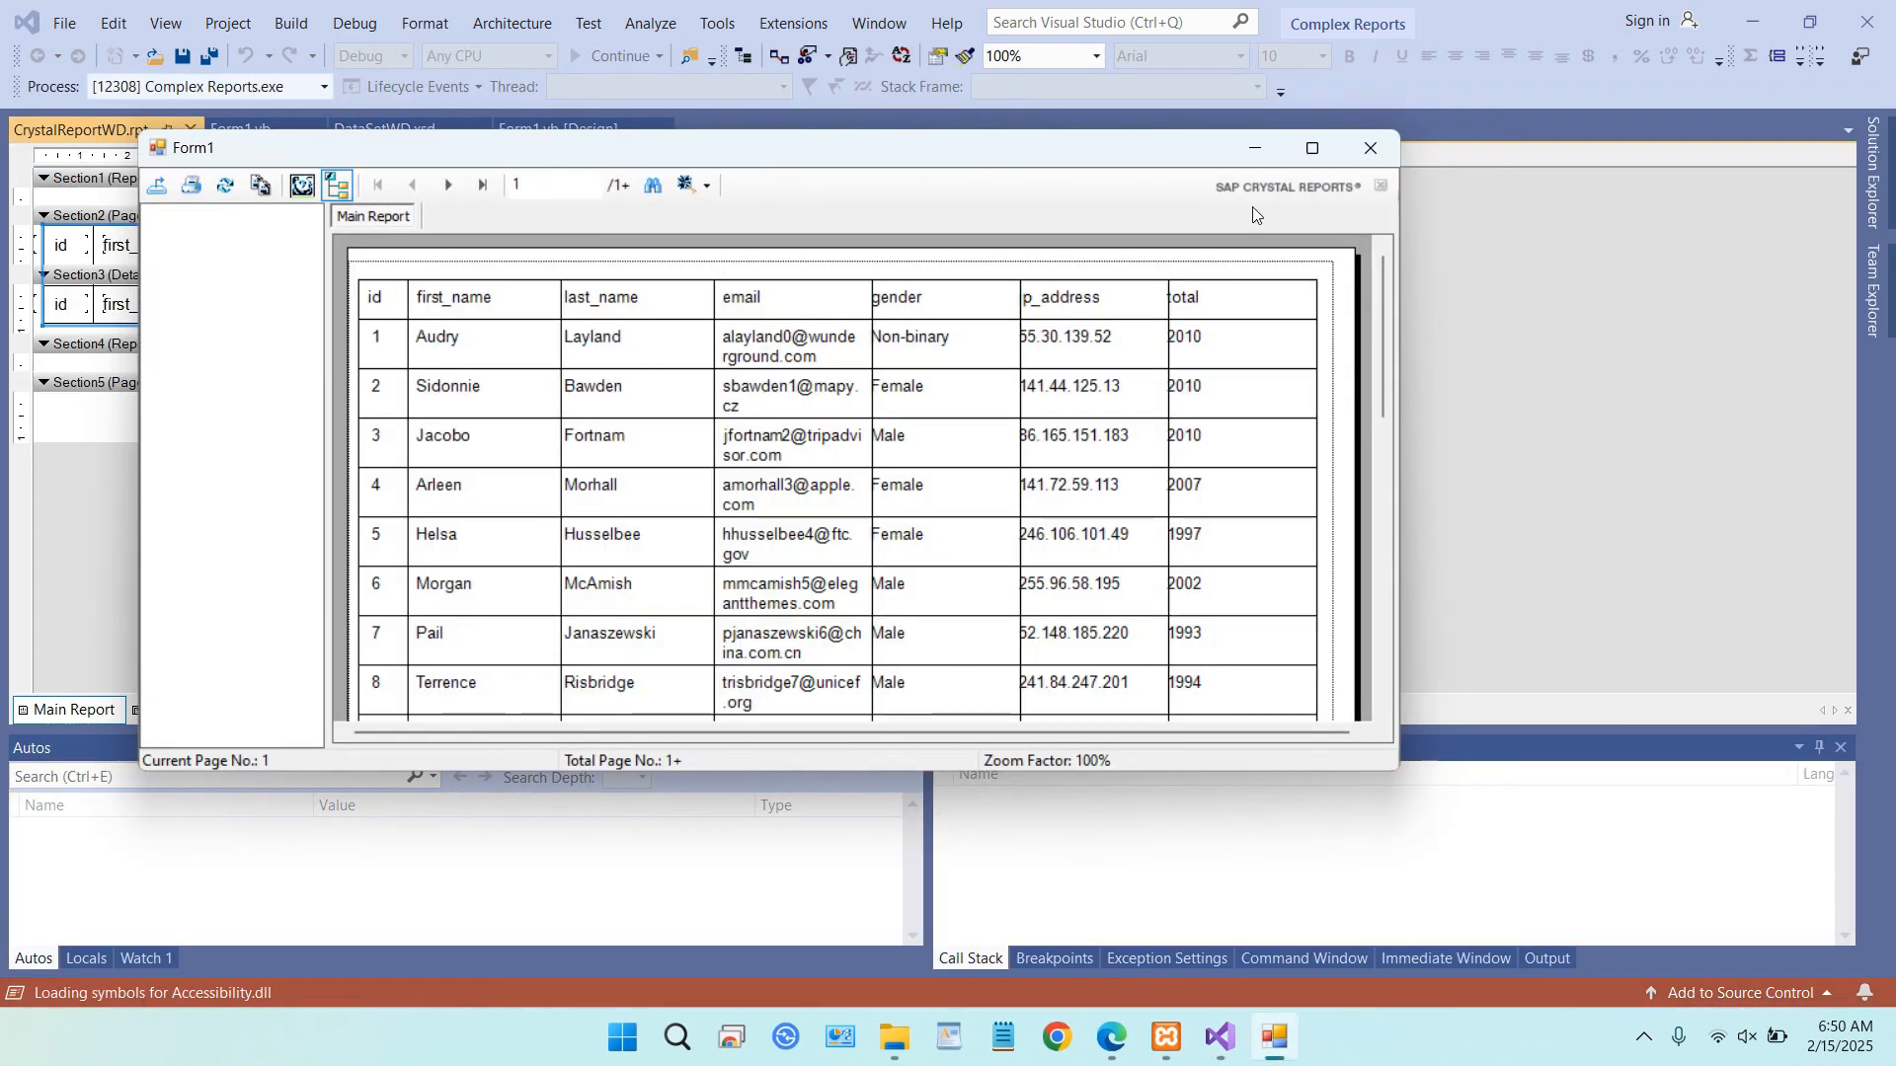
left_click(1305, 152)
scroll(1212, 326, "down", 5)
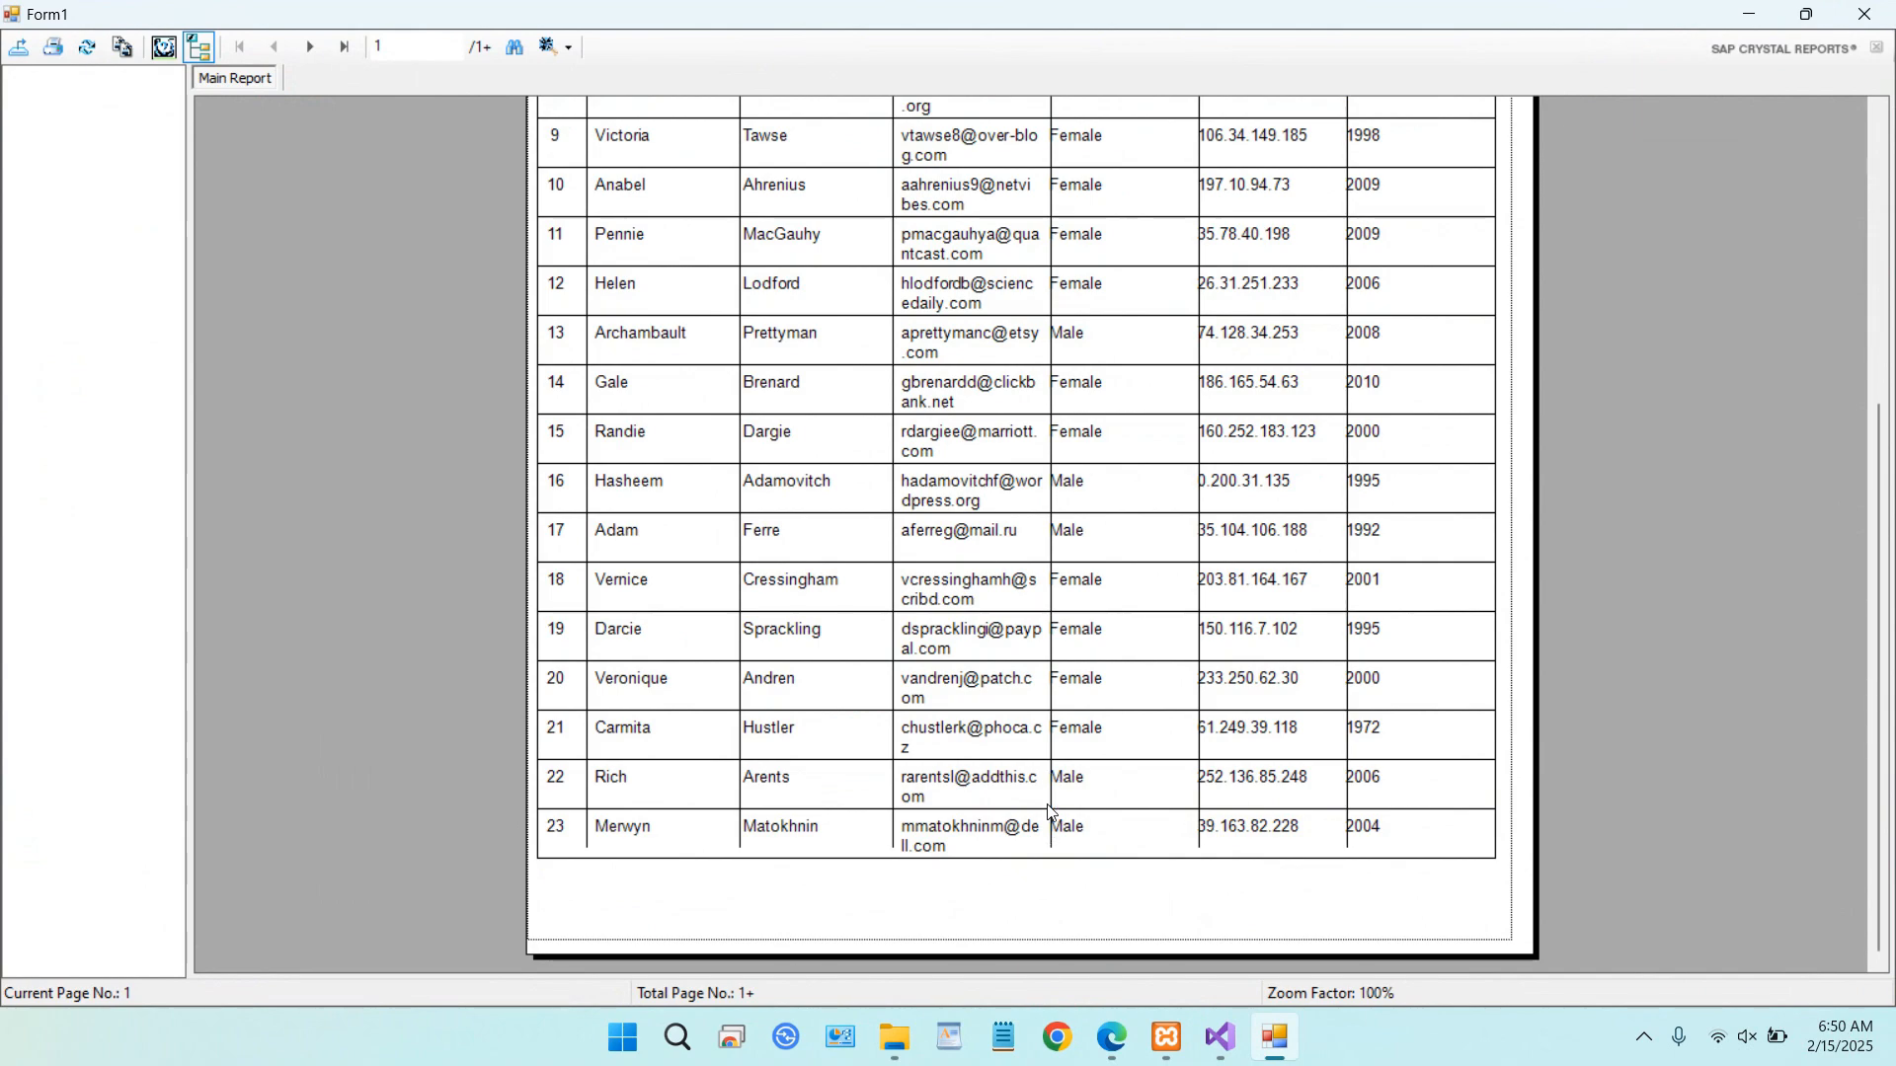
left_click(1869, 18)
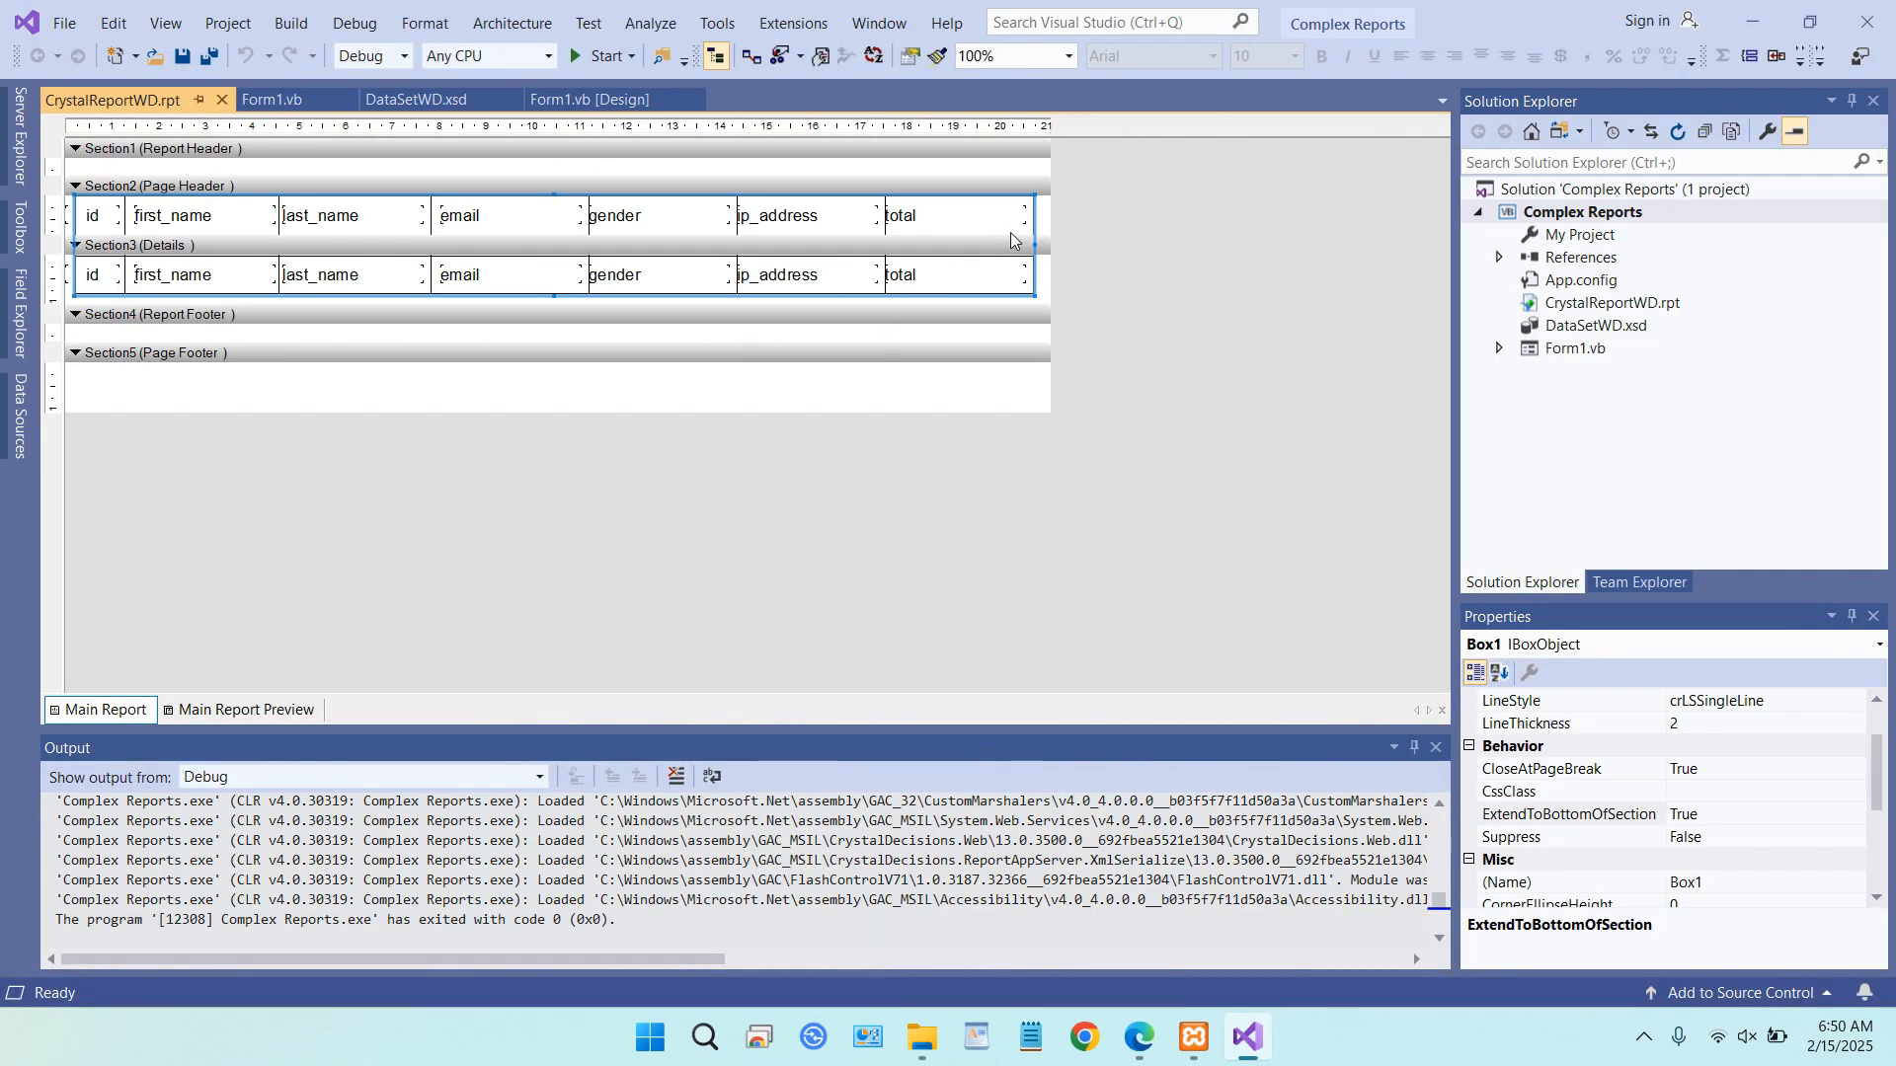
- Center the Page Header headings first_name, last_name, email, gender, ip_address and total horizontally
left_click(958, 214)
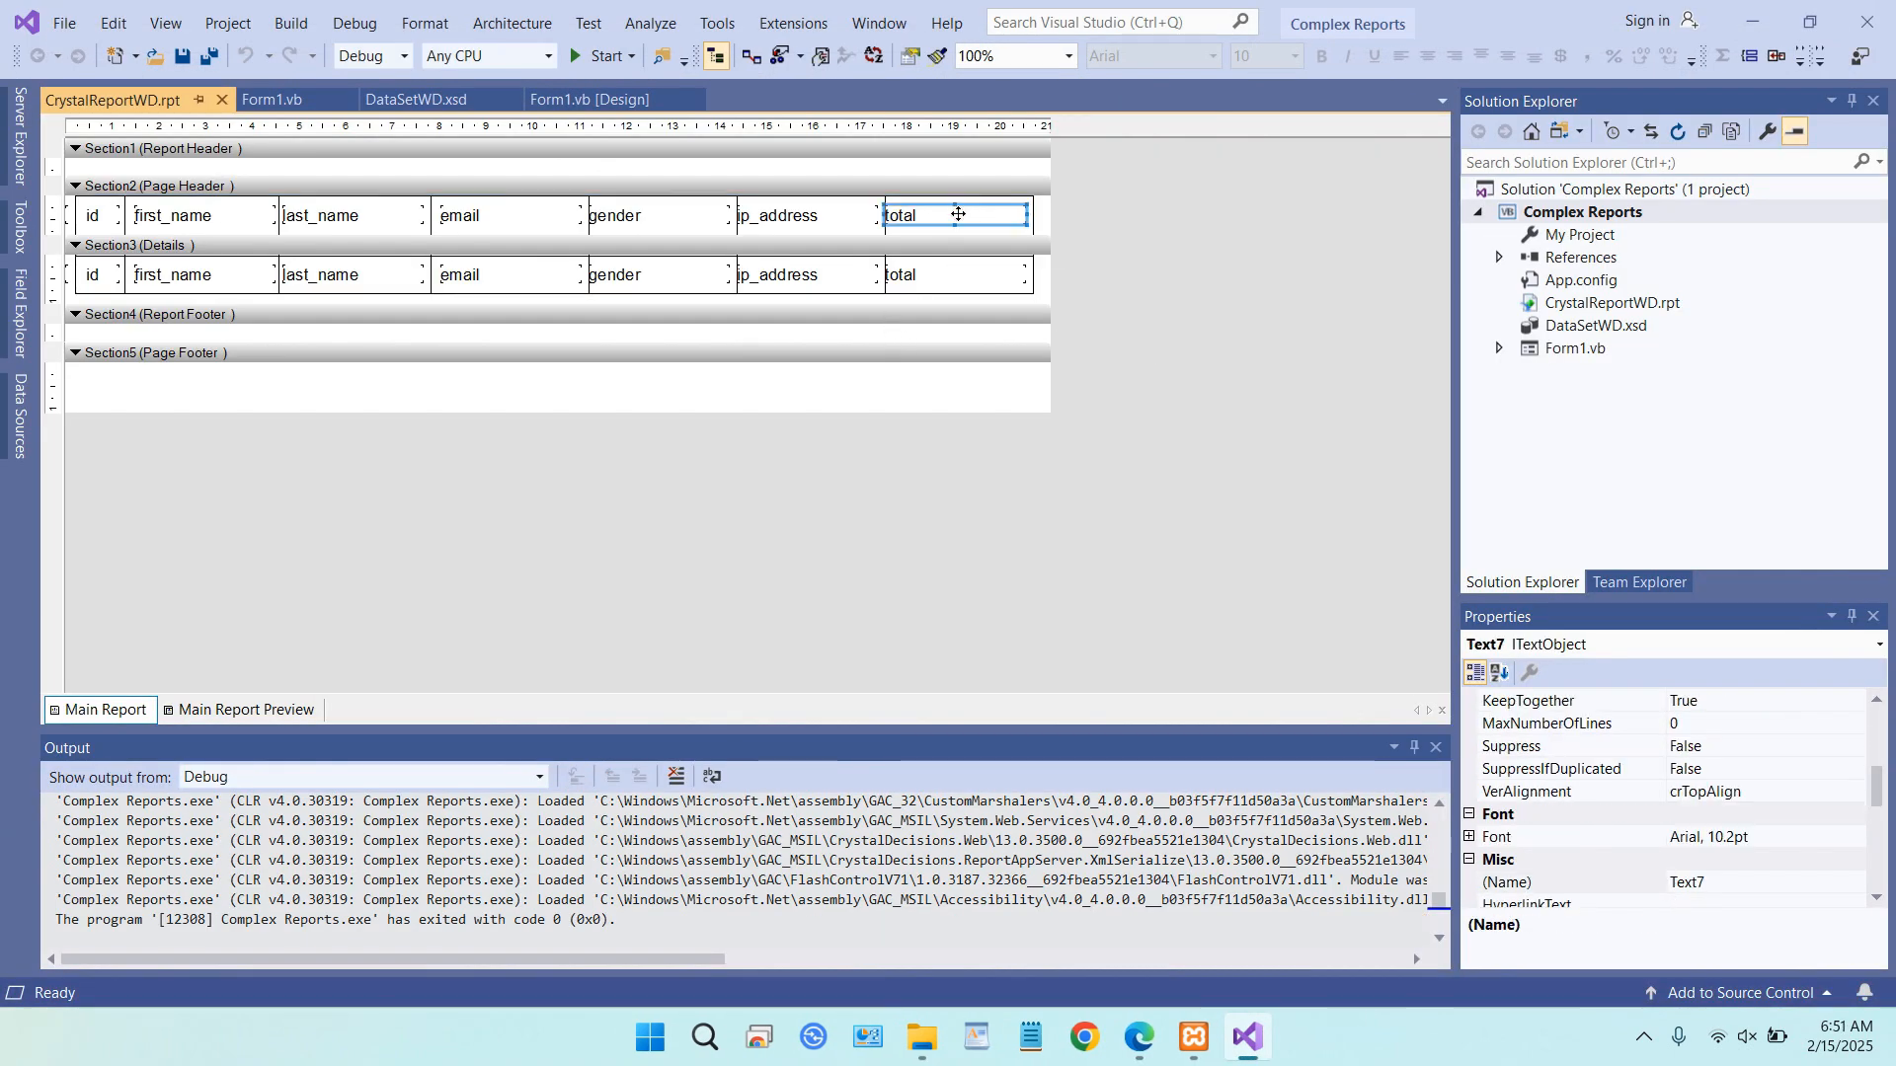
left_click(818, 221, "ctrl")
left_click(622, 218, "ctrl")
left_click(498, 219, "ctrl")
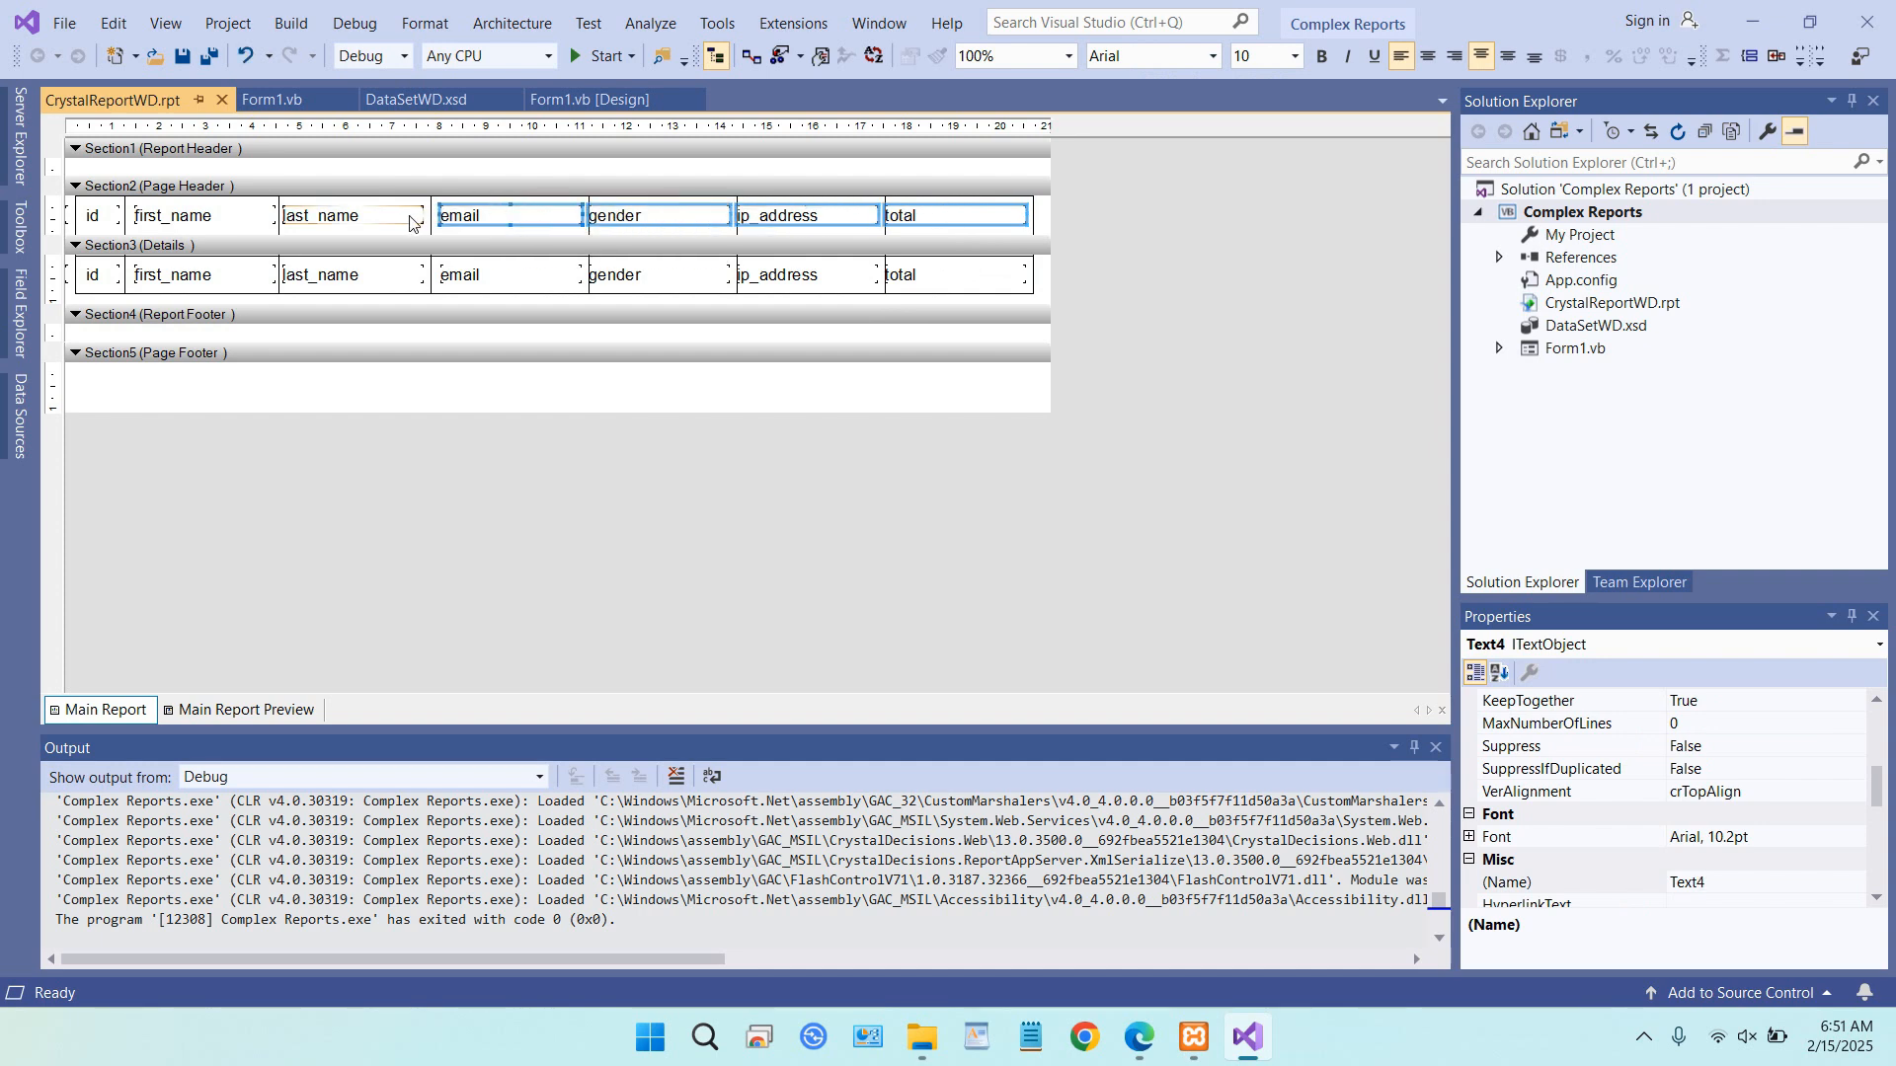
left_click(410, 223, "ctrl")
left_click(188, 214, "ctrl")
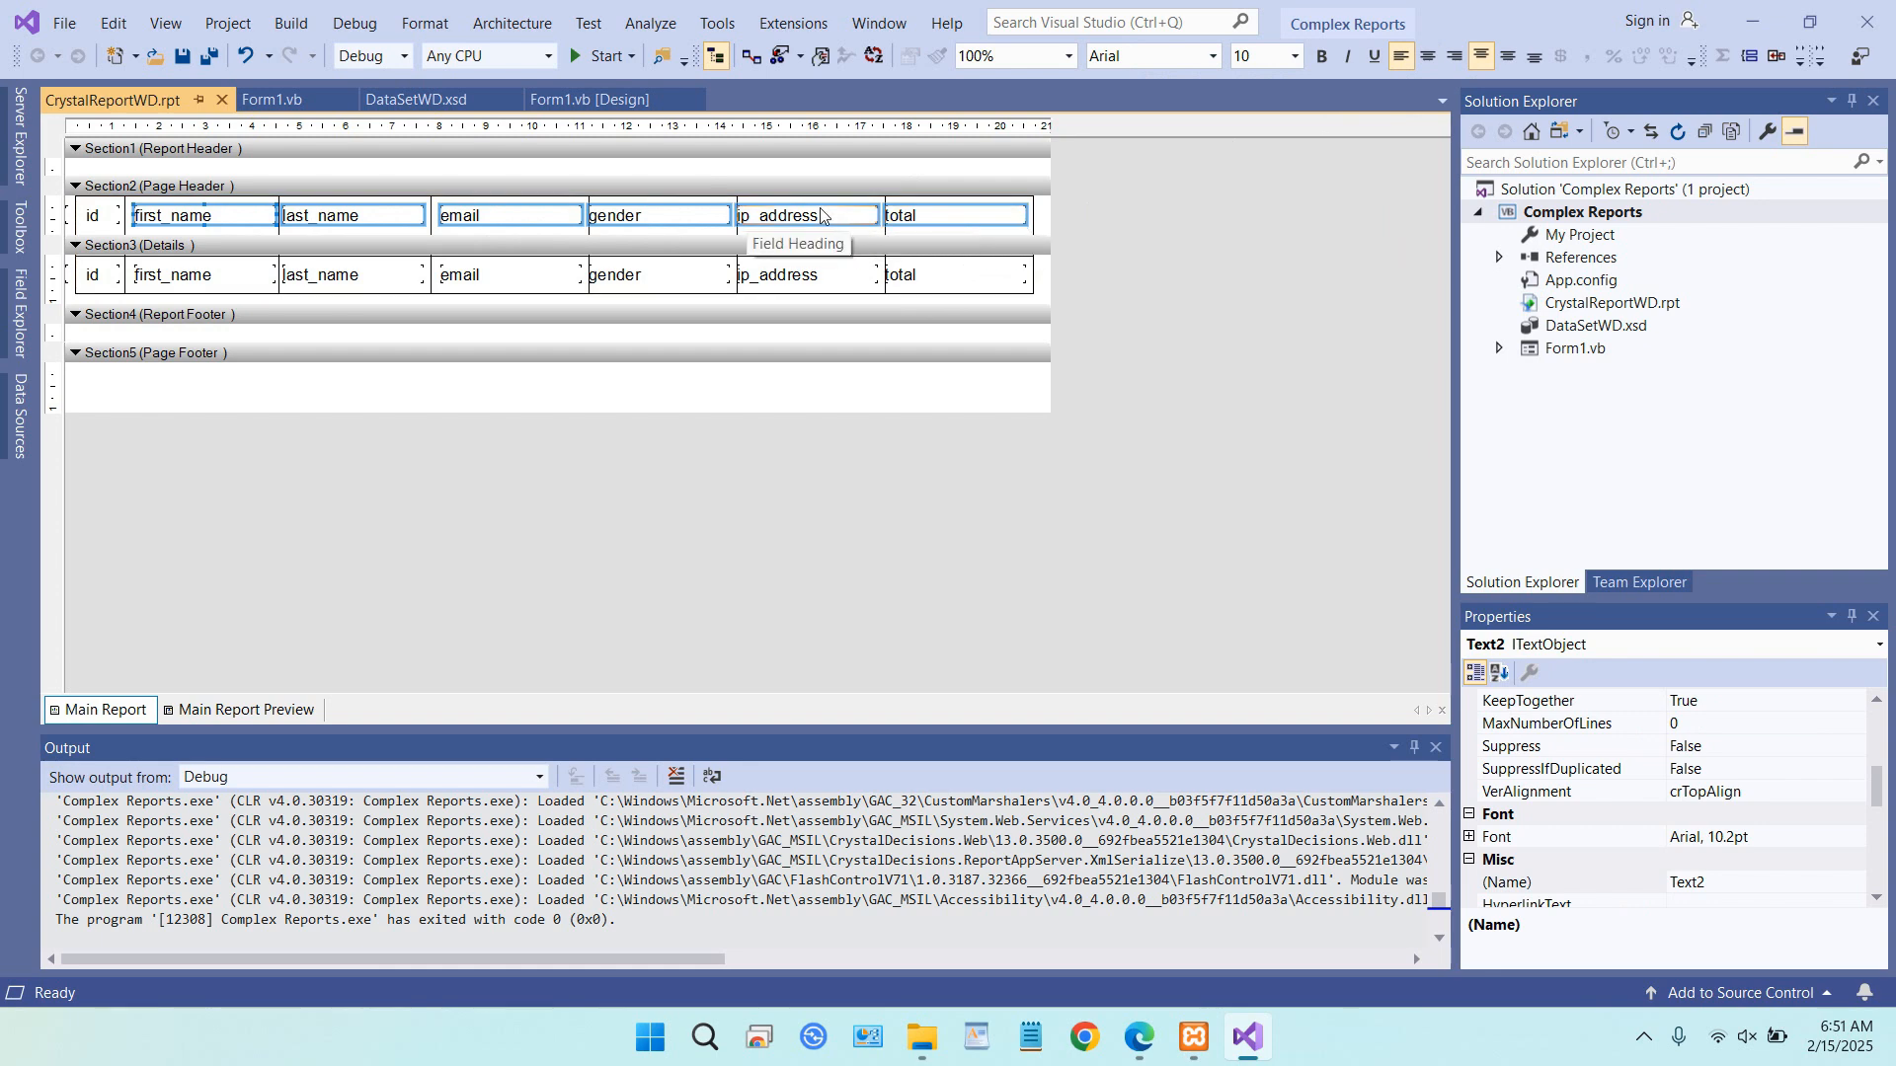
left_click(1427, 56)
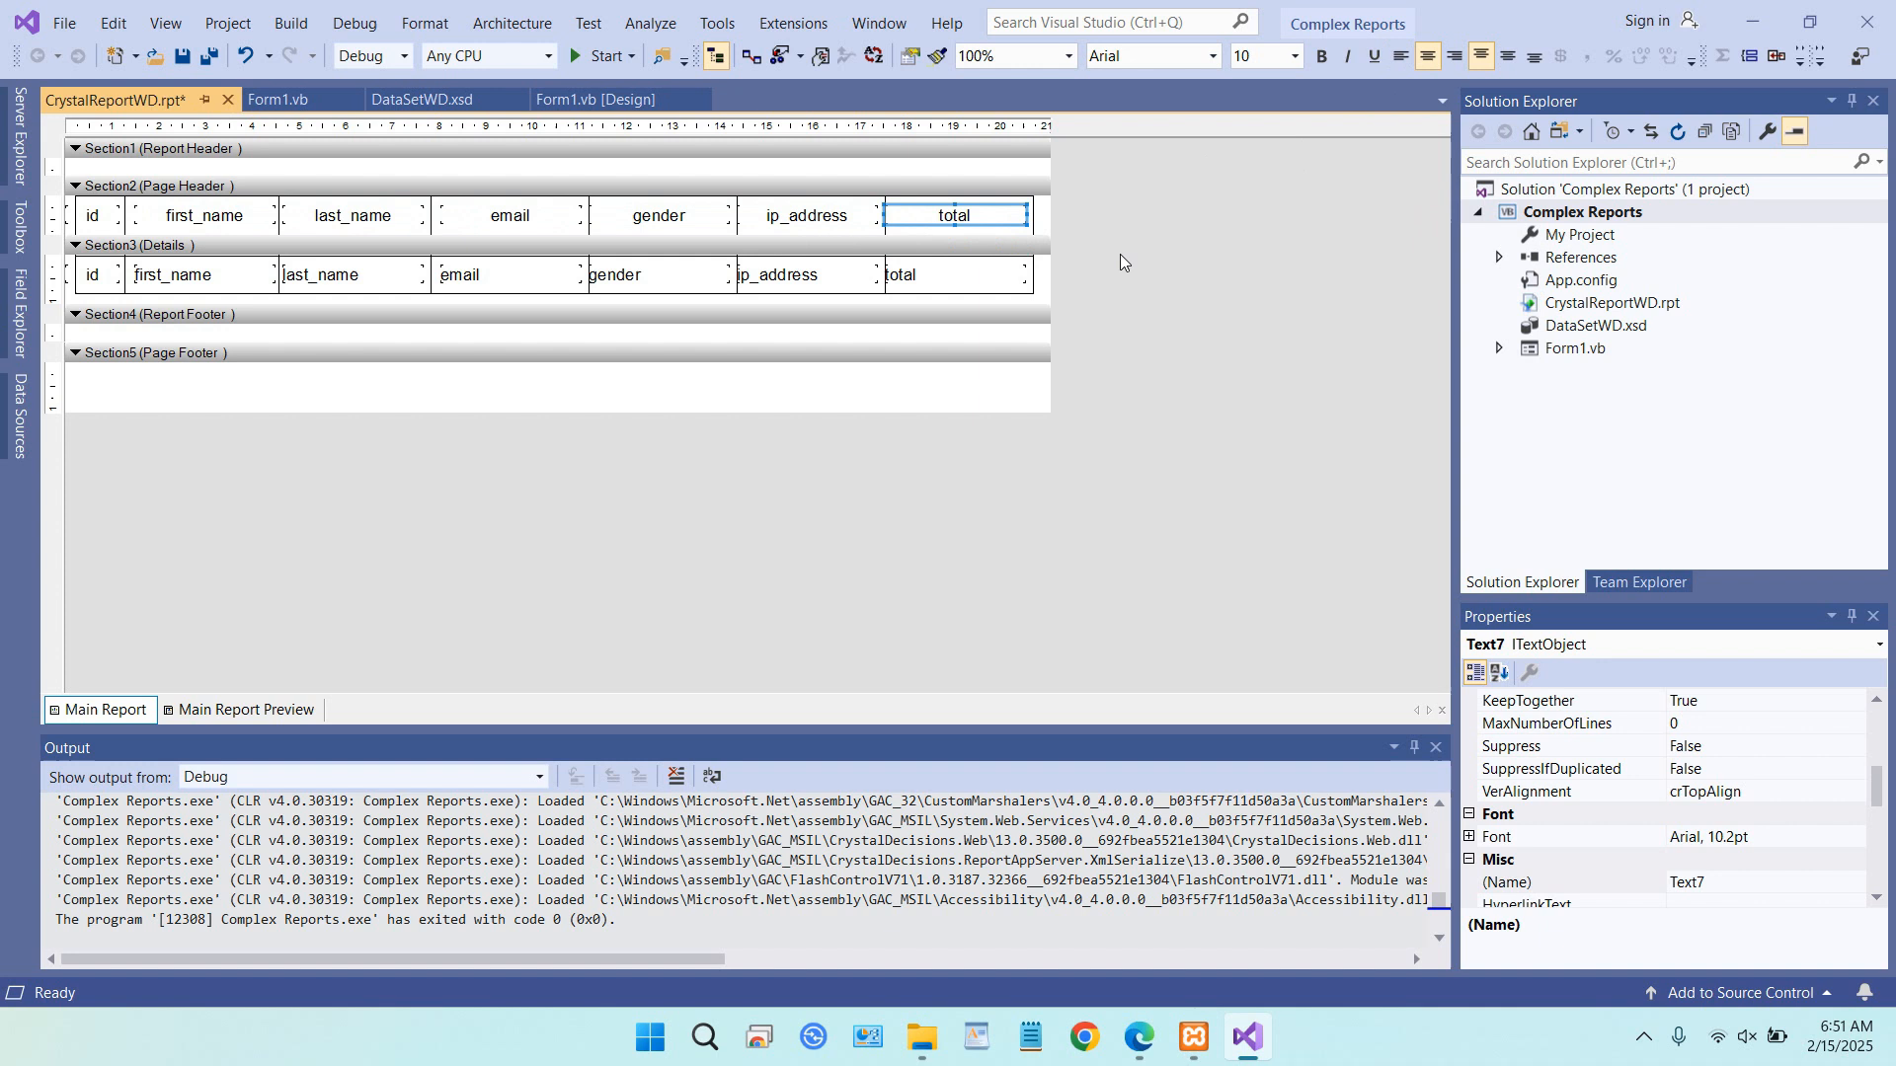
- Center the total, ip_address and gender fields in the Details section horizontally
left_click(960, 275)
left_click(1428, 56)
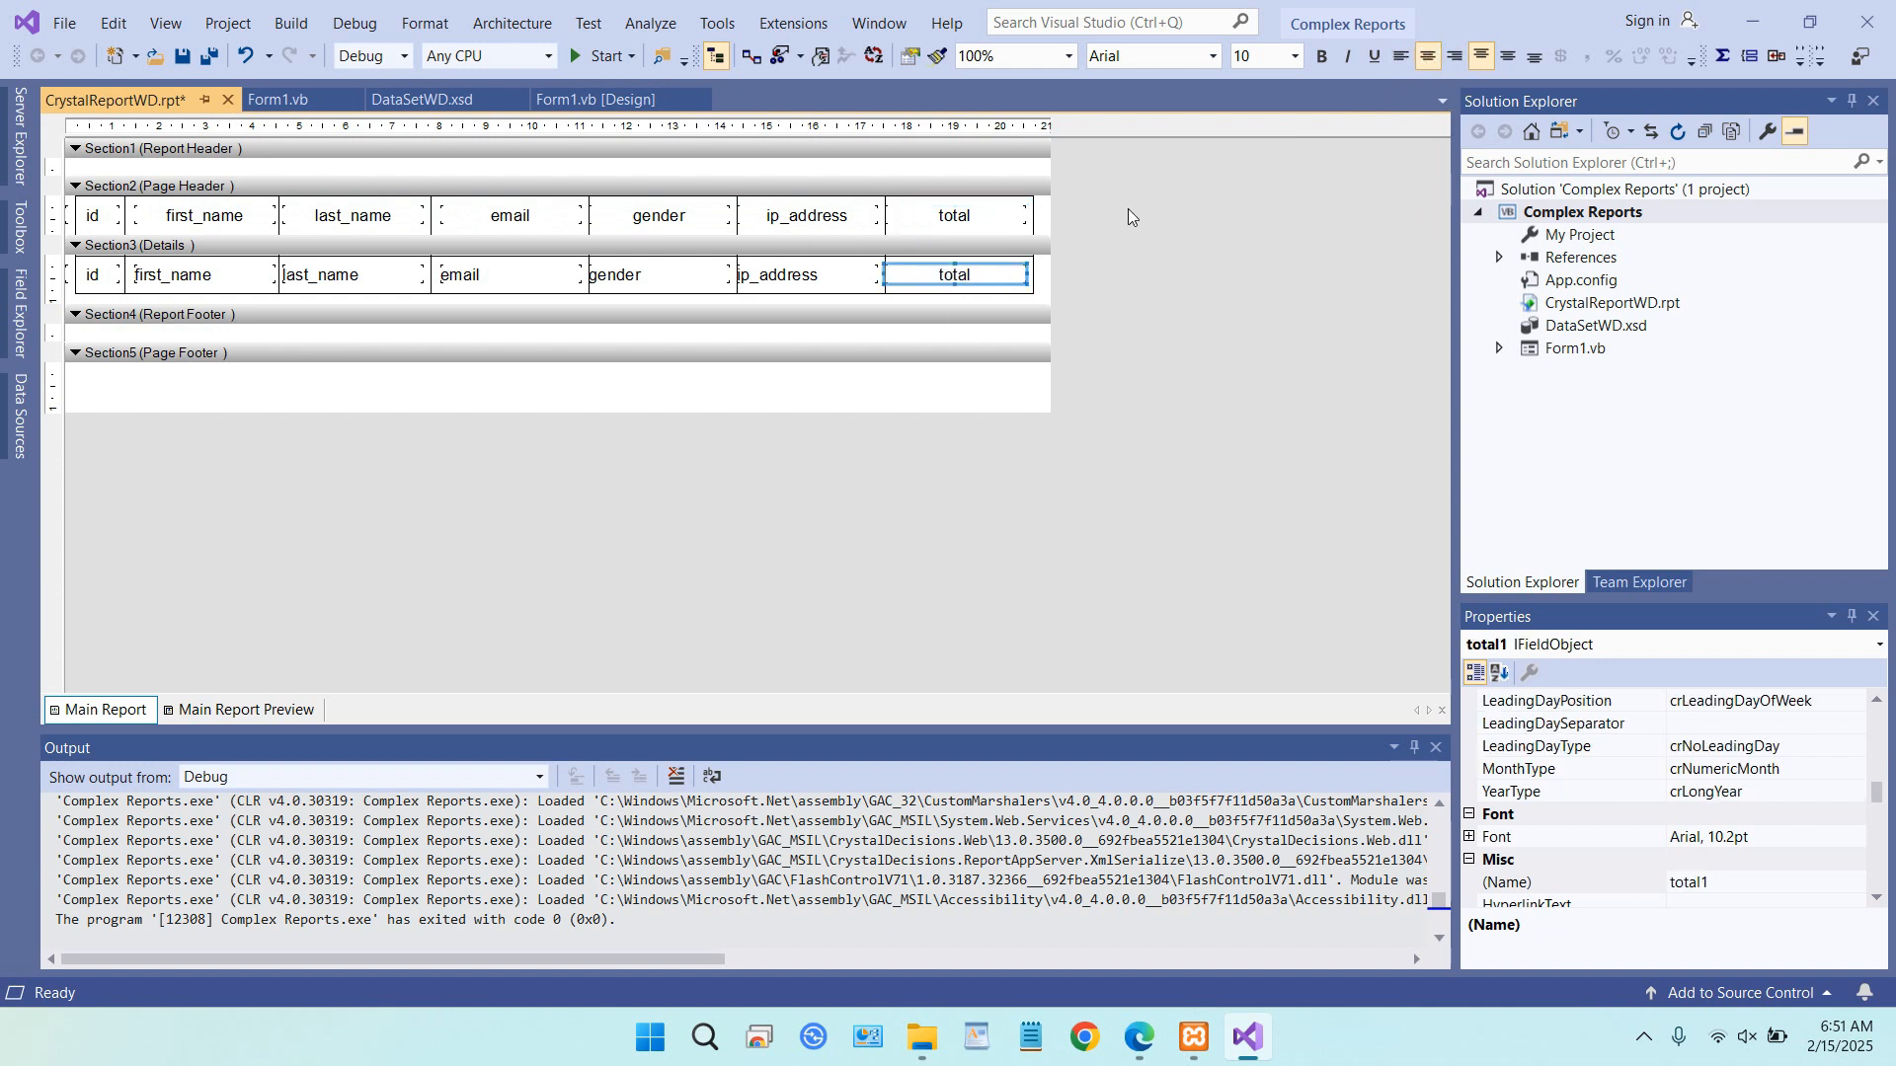
left_click(809, 274)
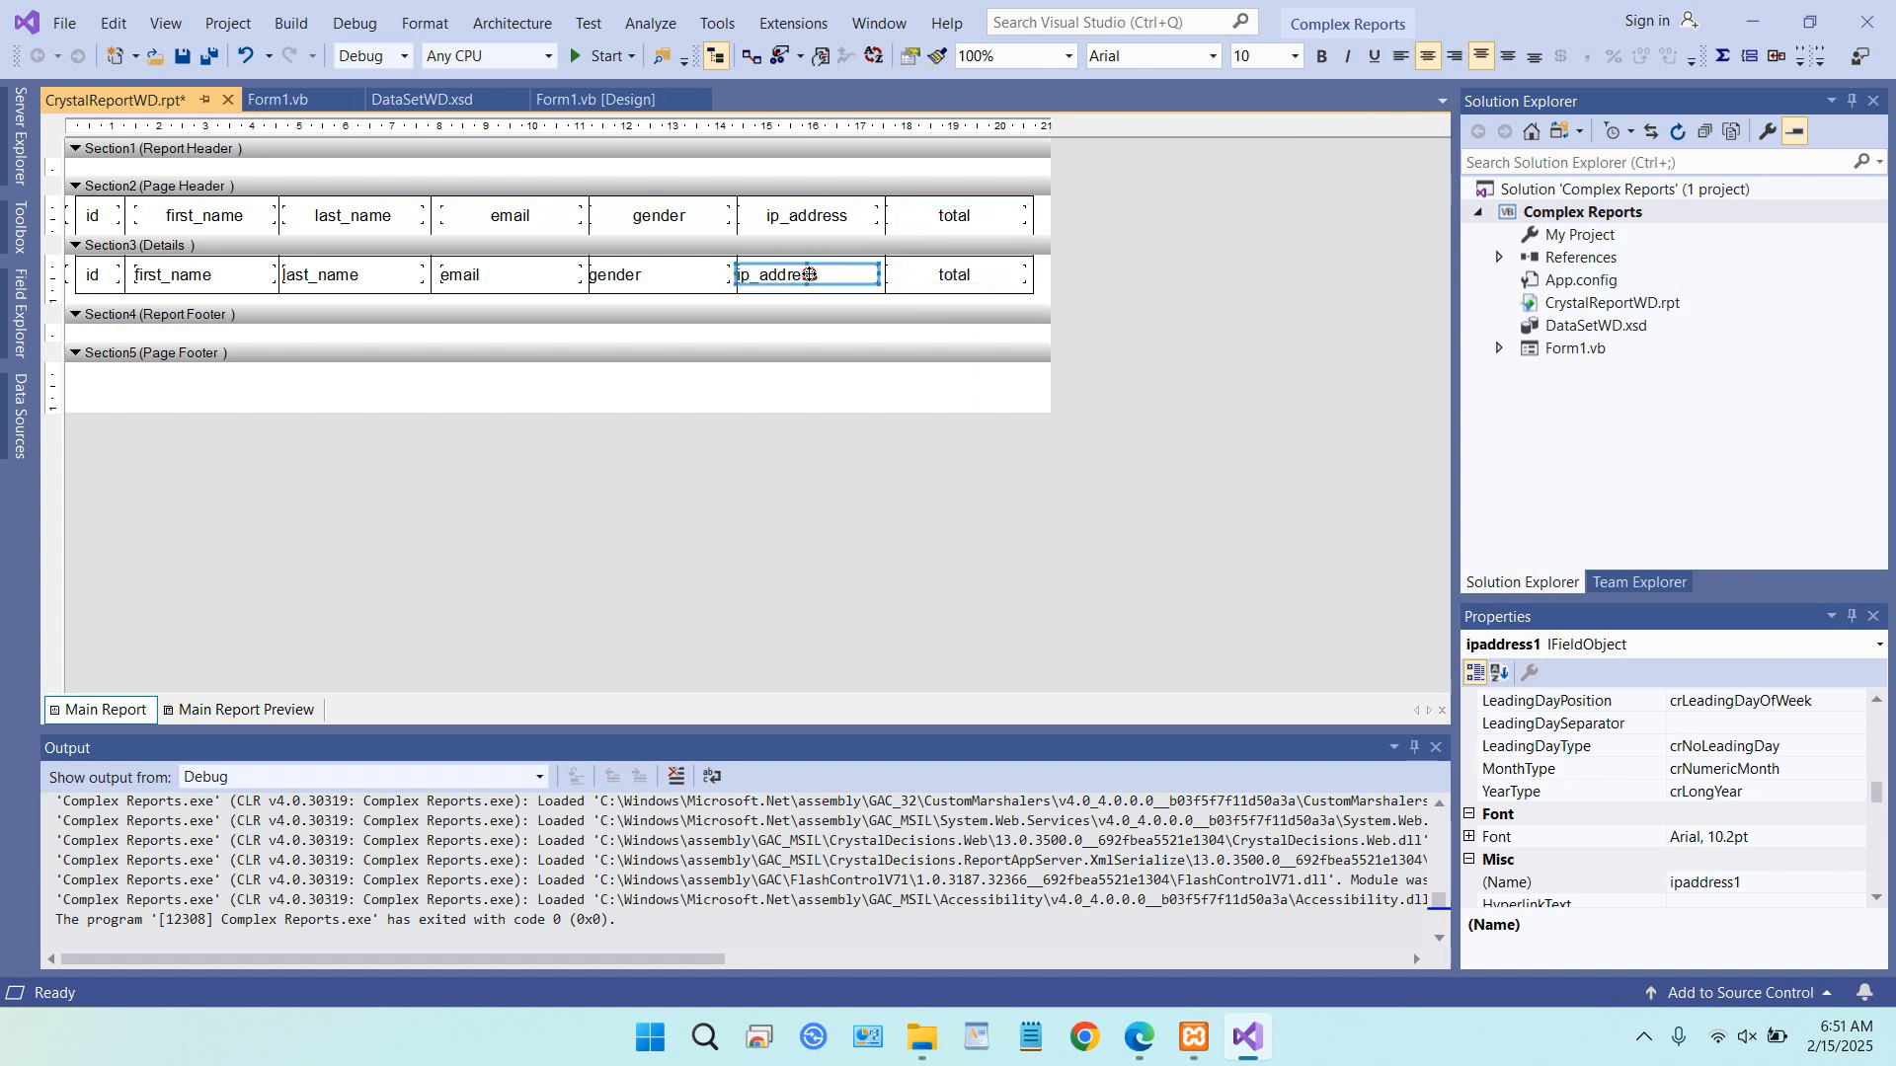
left_click(669, 270)
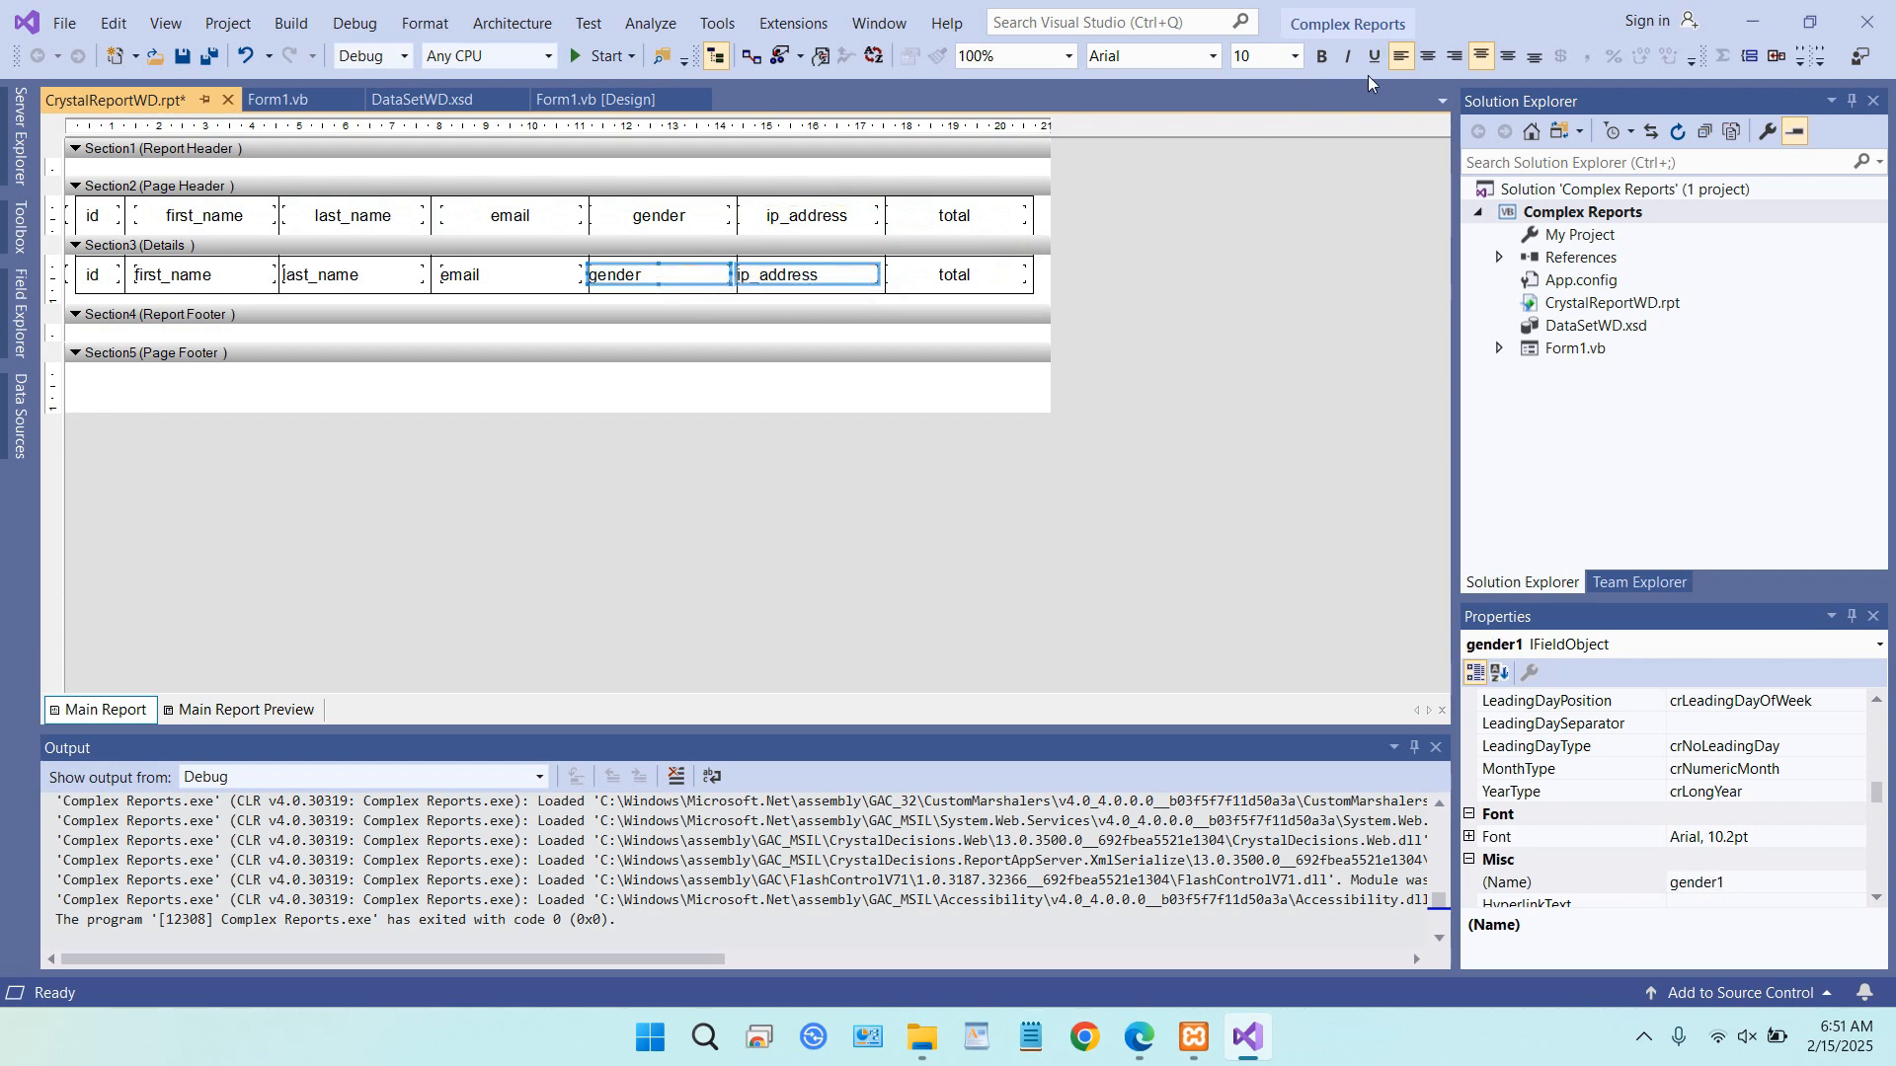
left_click(1427, 56)
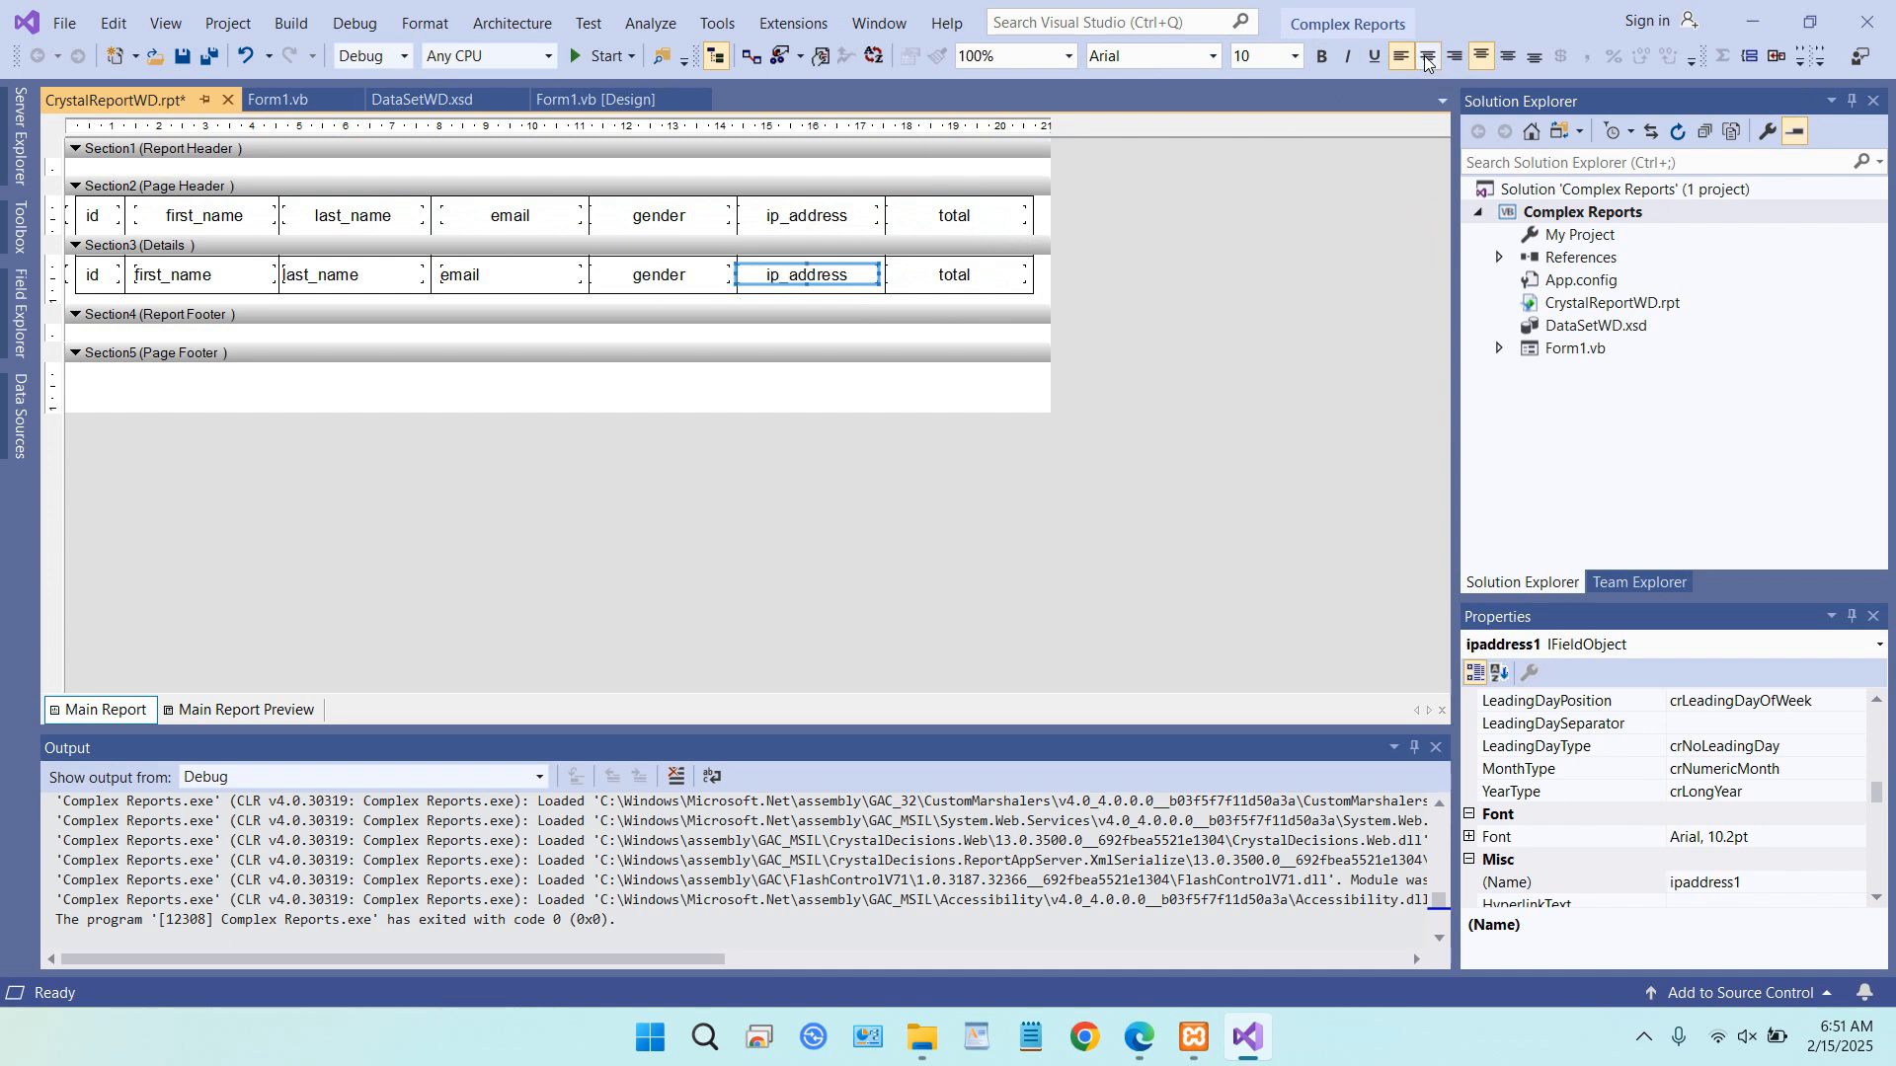
left_click(514, 276)
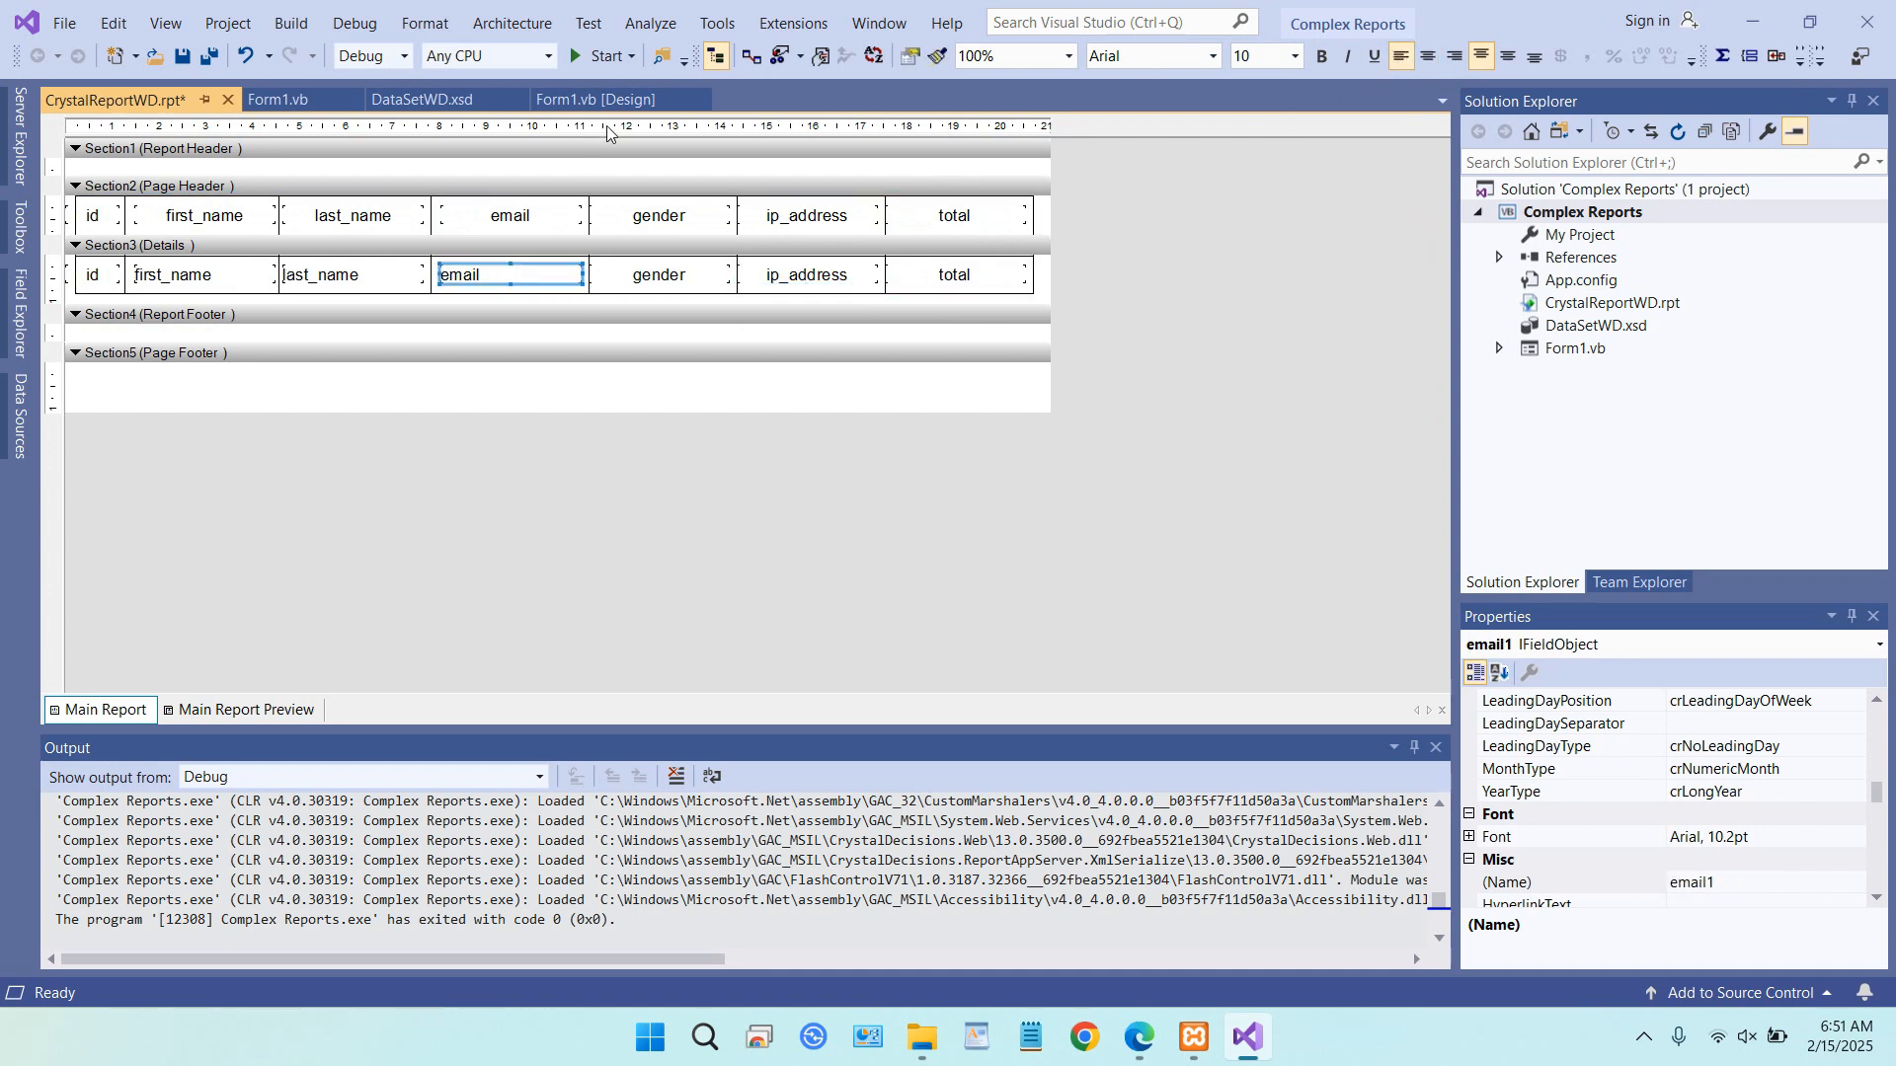
- Run the project, examine the alignment of the headings and of the gender, ip_address and total values, and close the form
left_click(587, 65)
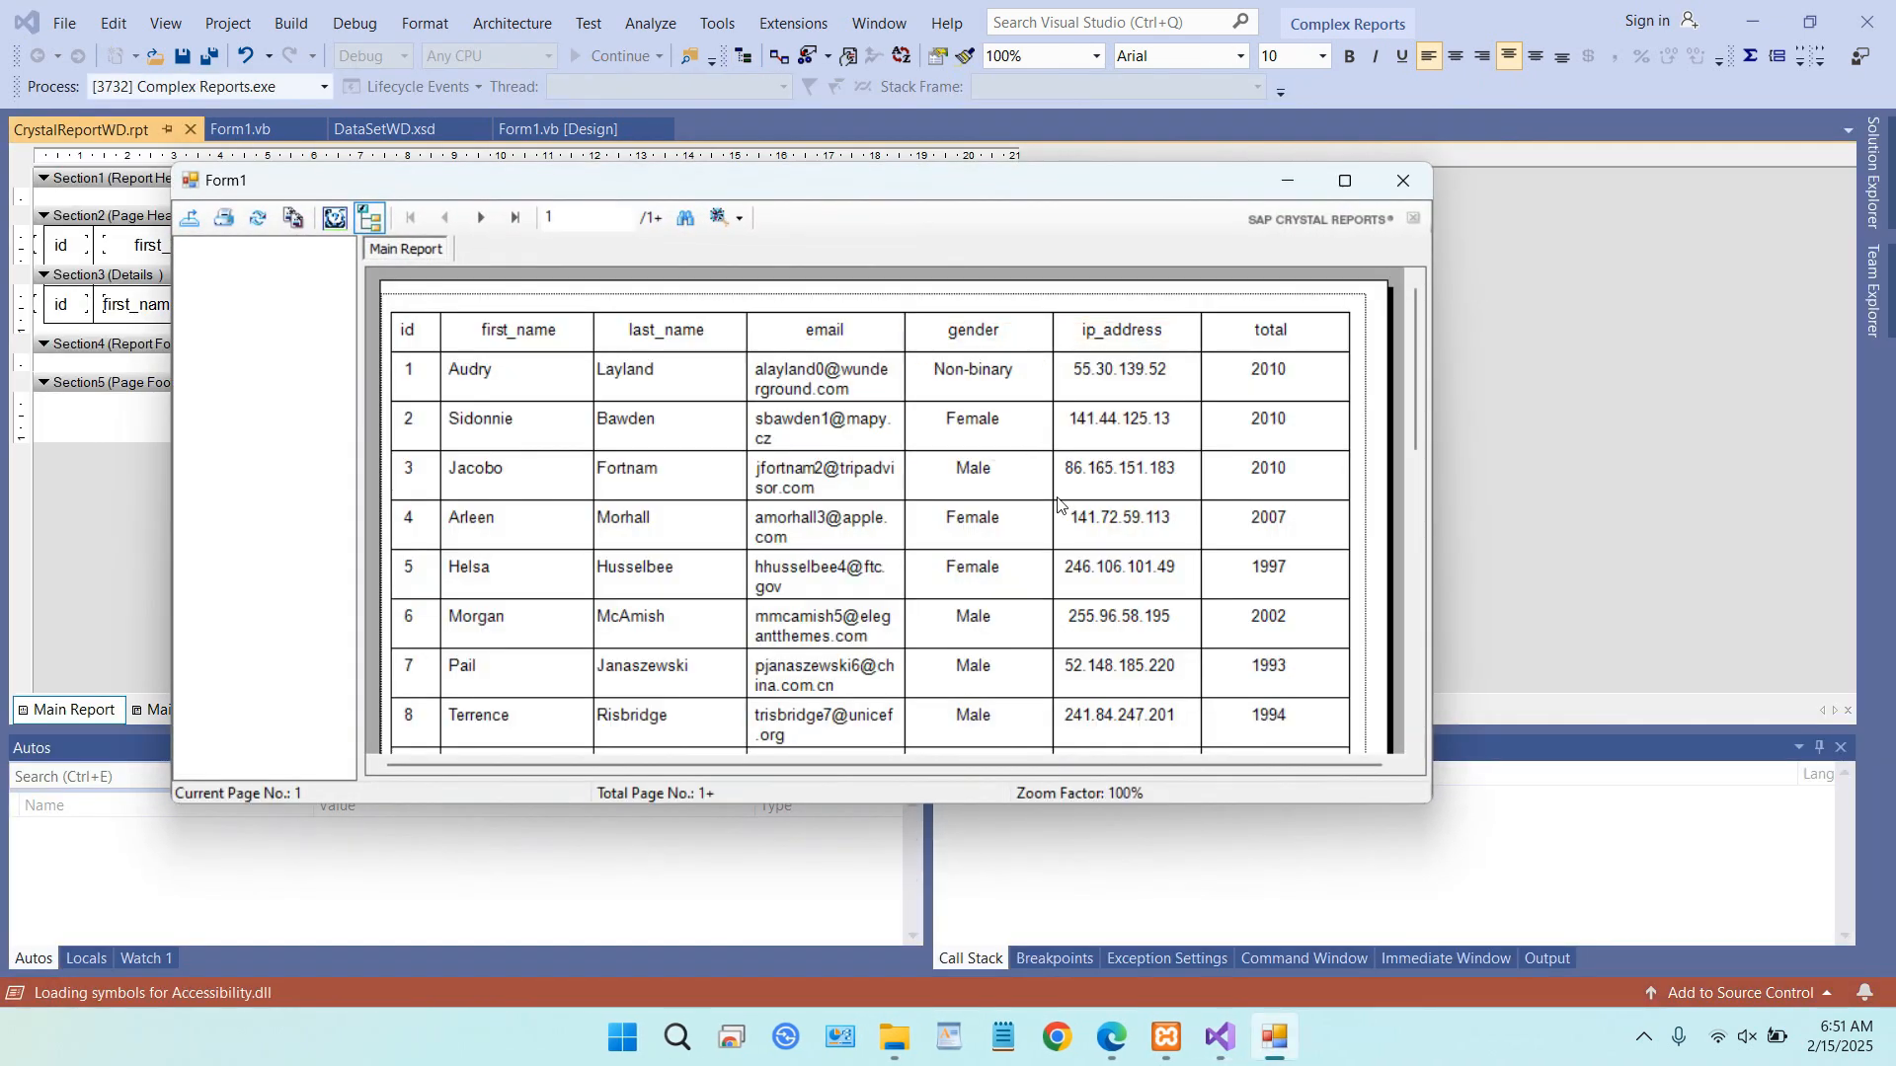
scroll(1098, 553, "down", 5)
scroll(1175, 524, "up", 5)
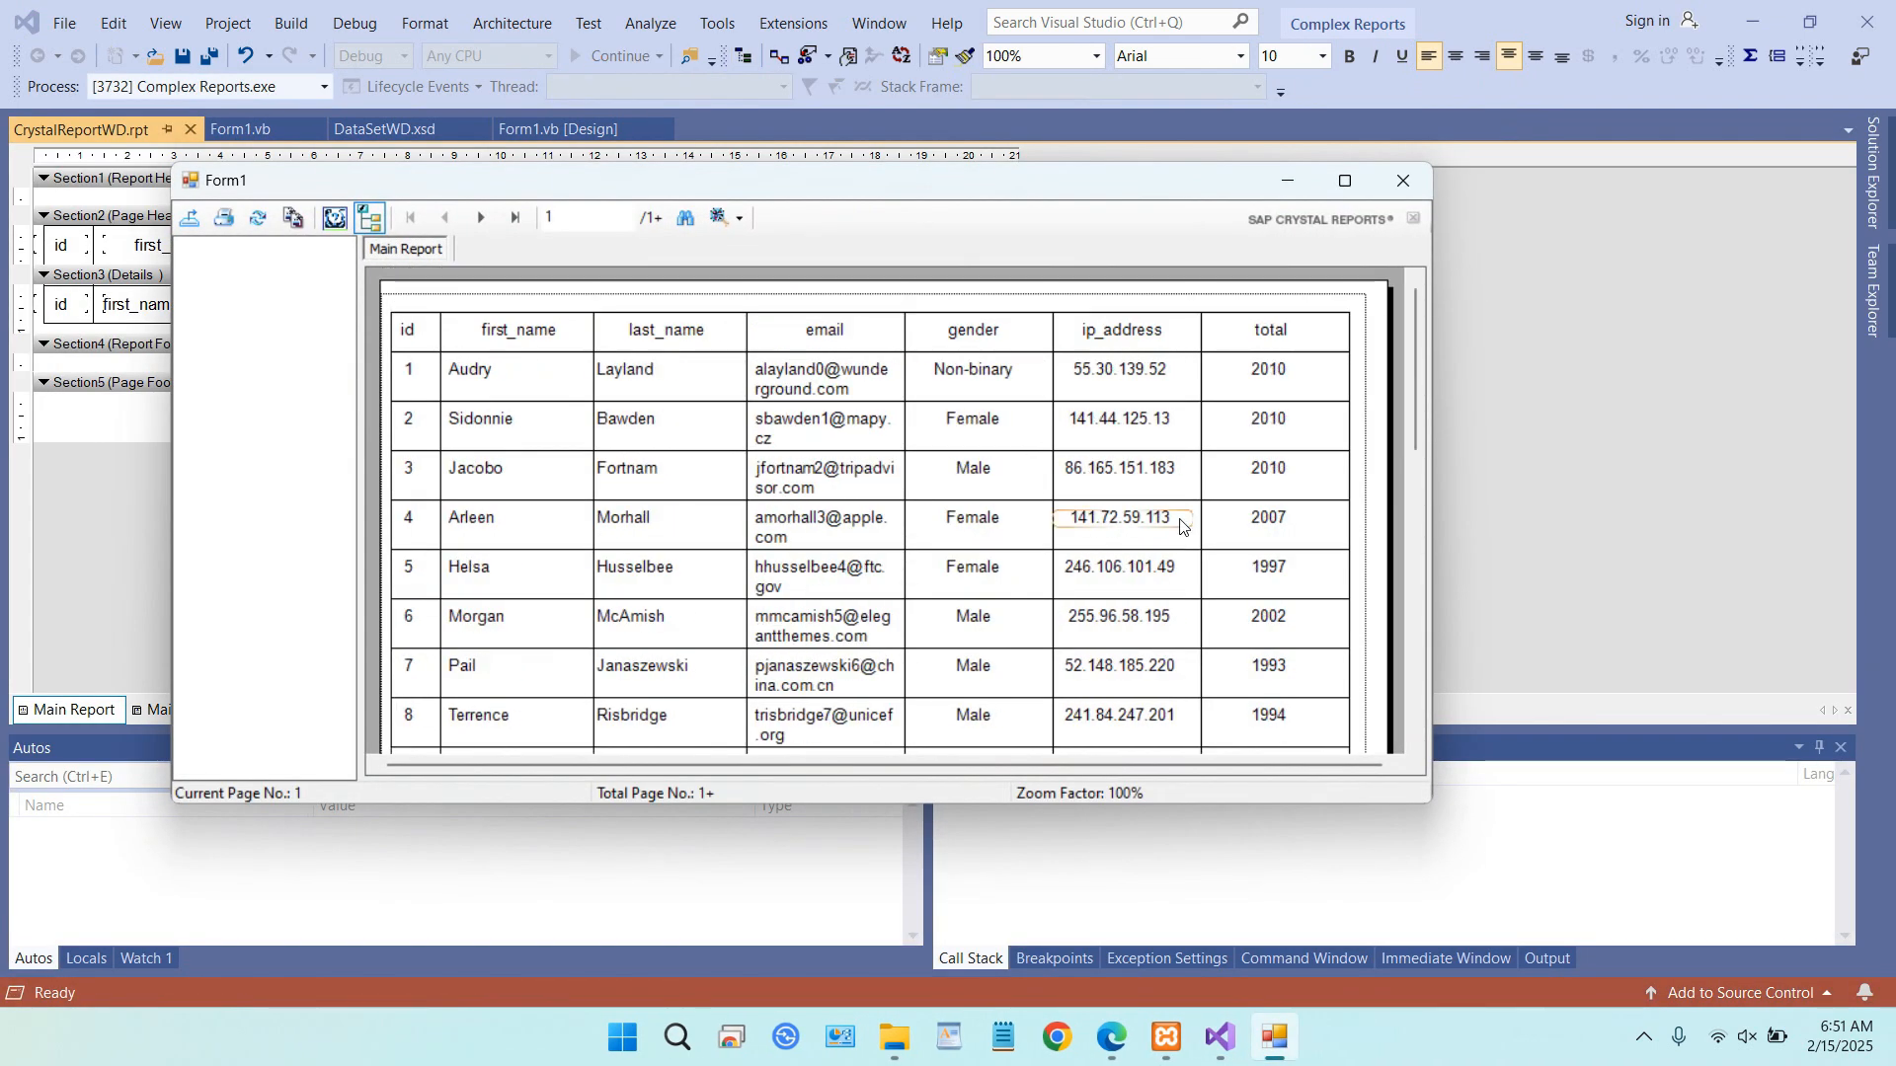
left_click(1143, 370)
left_click(1252, 371)
scroll(443, 691, "down", 5)
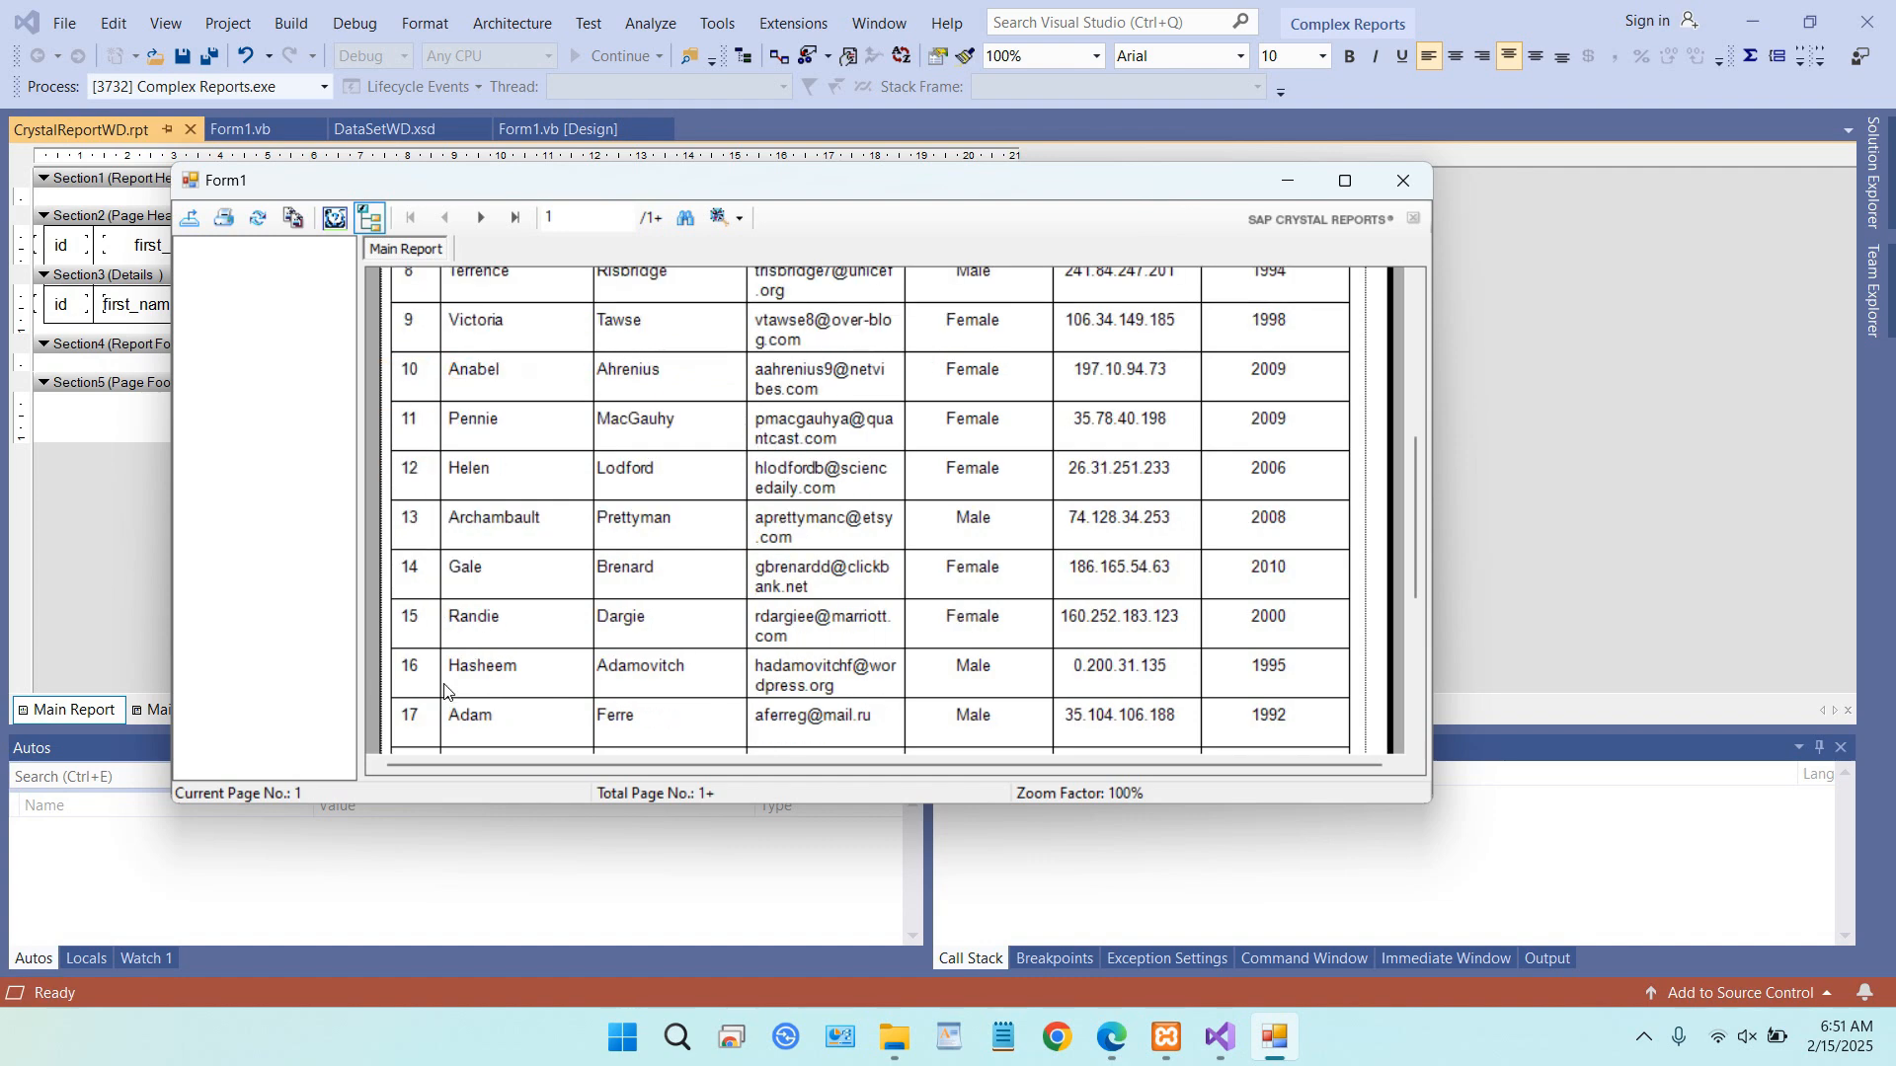
scroll(443, 692, "up", 5)
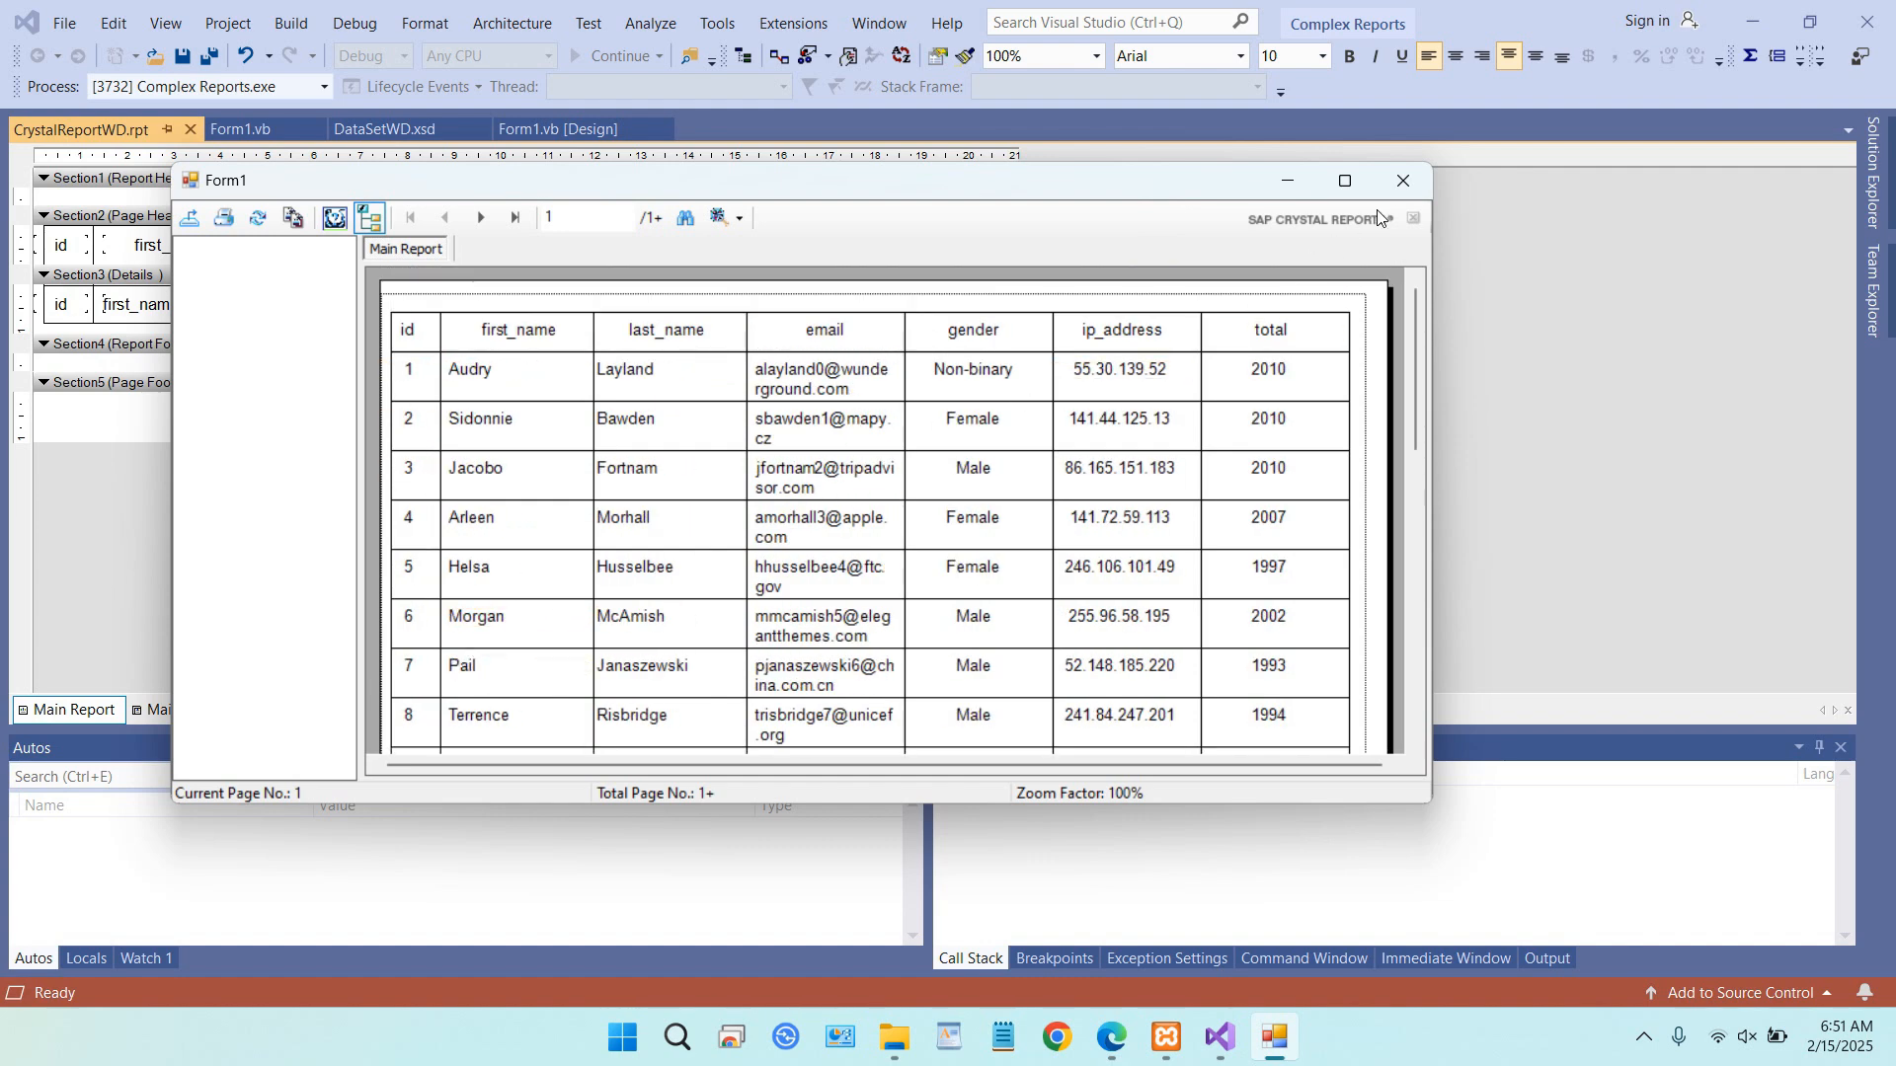
left_click(1403, 181)
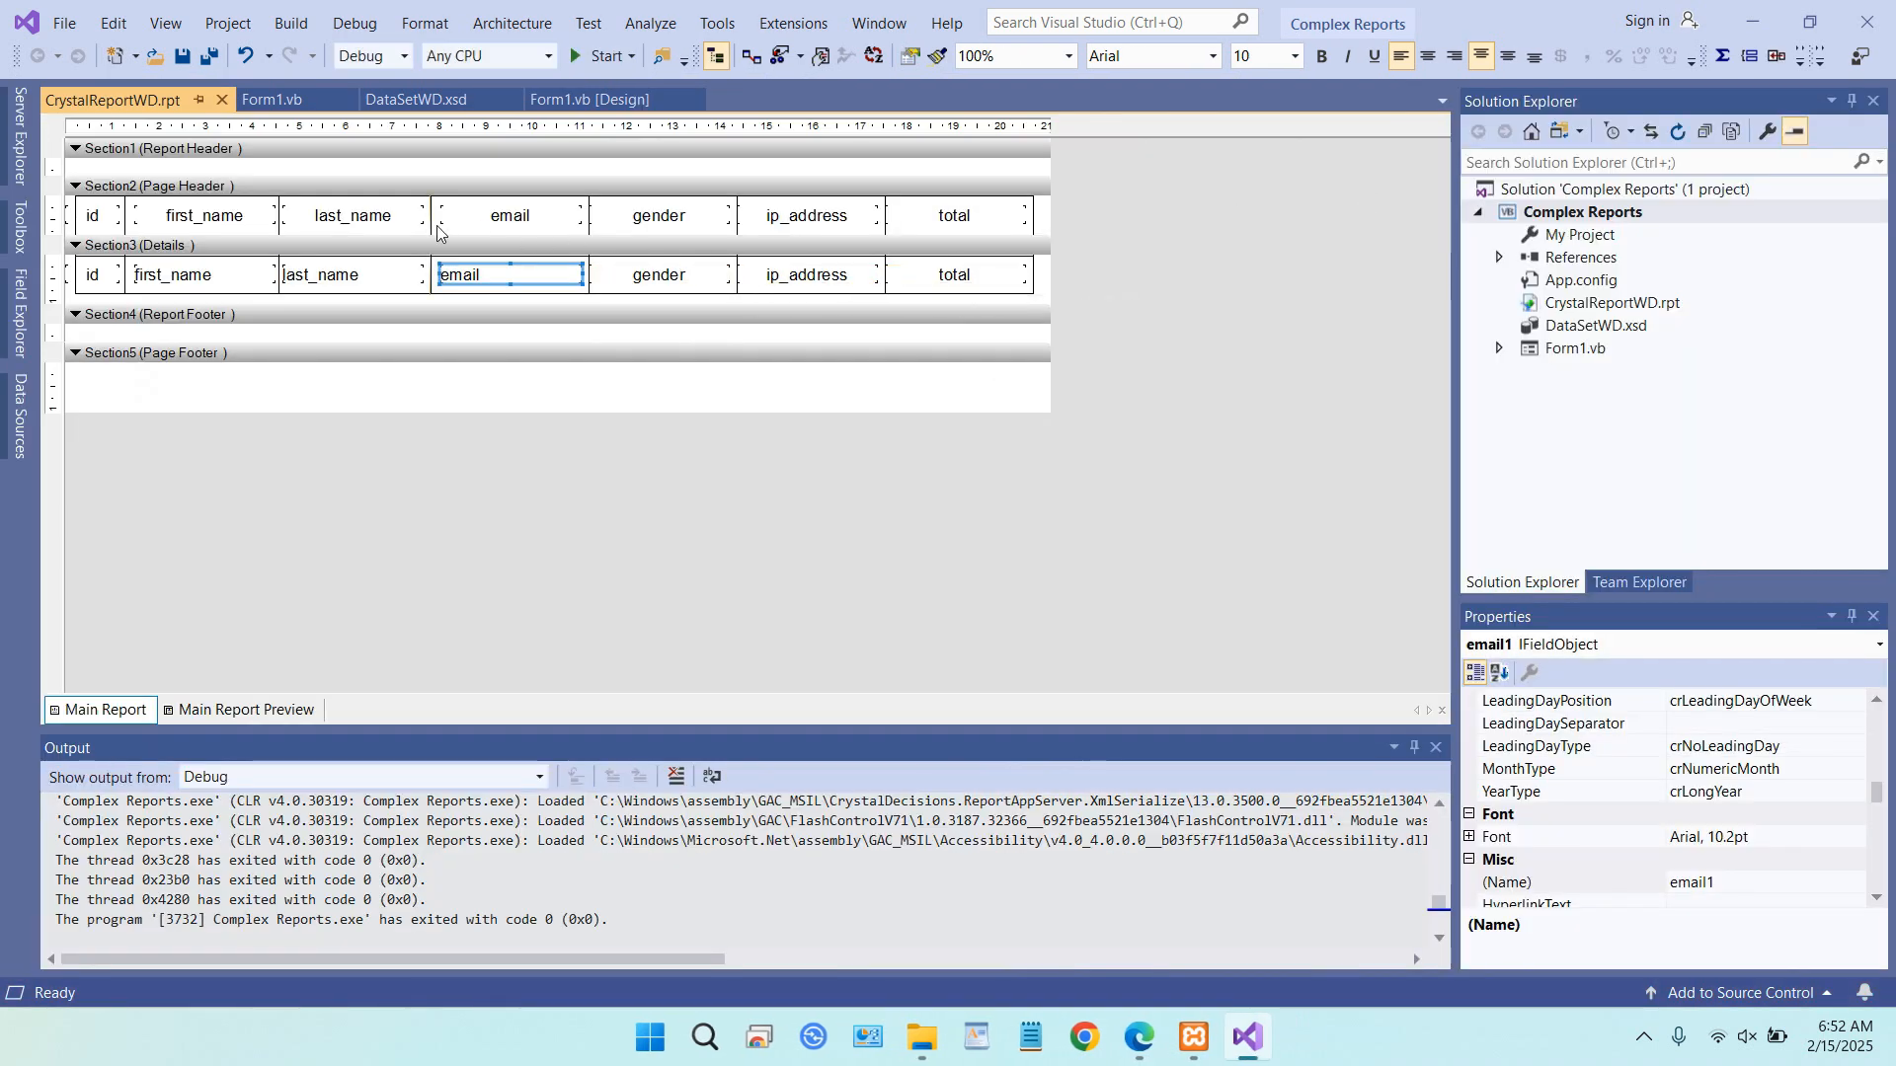
- Change the last_name heading in the Page Header to "Last Name"
left_click(351, 217)
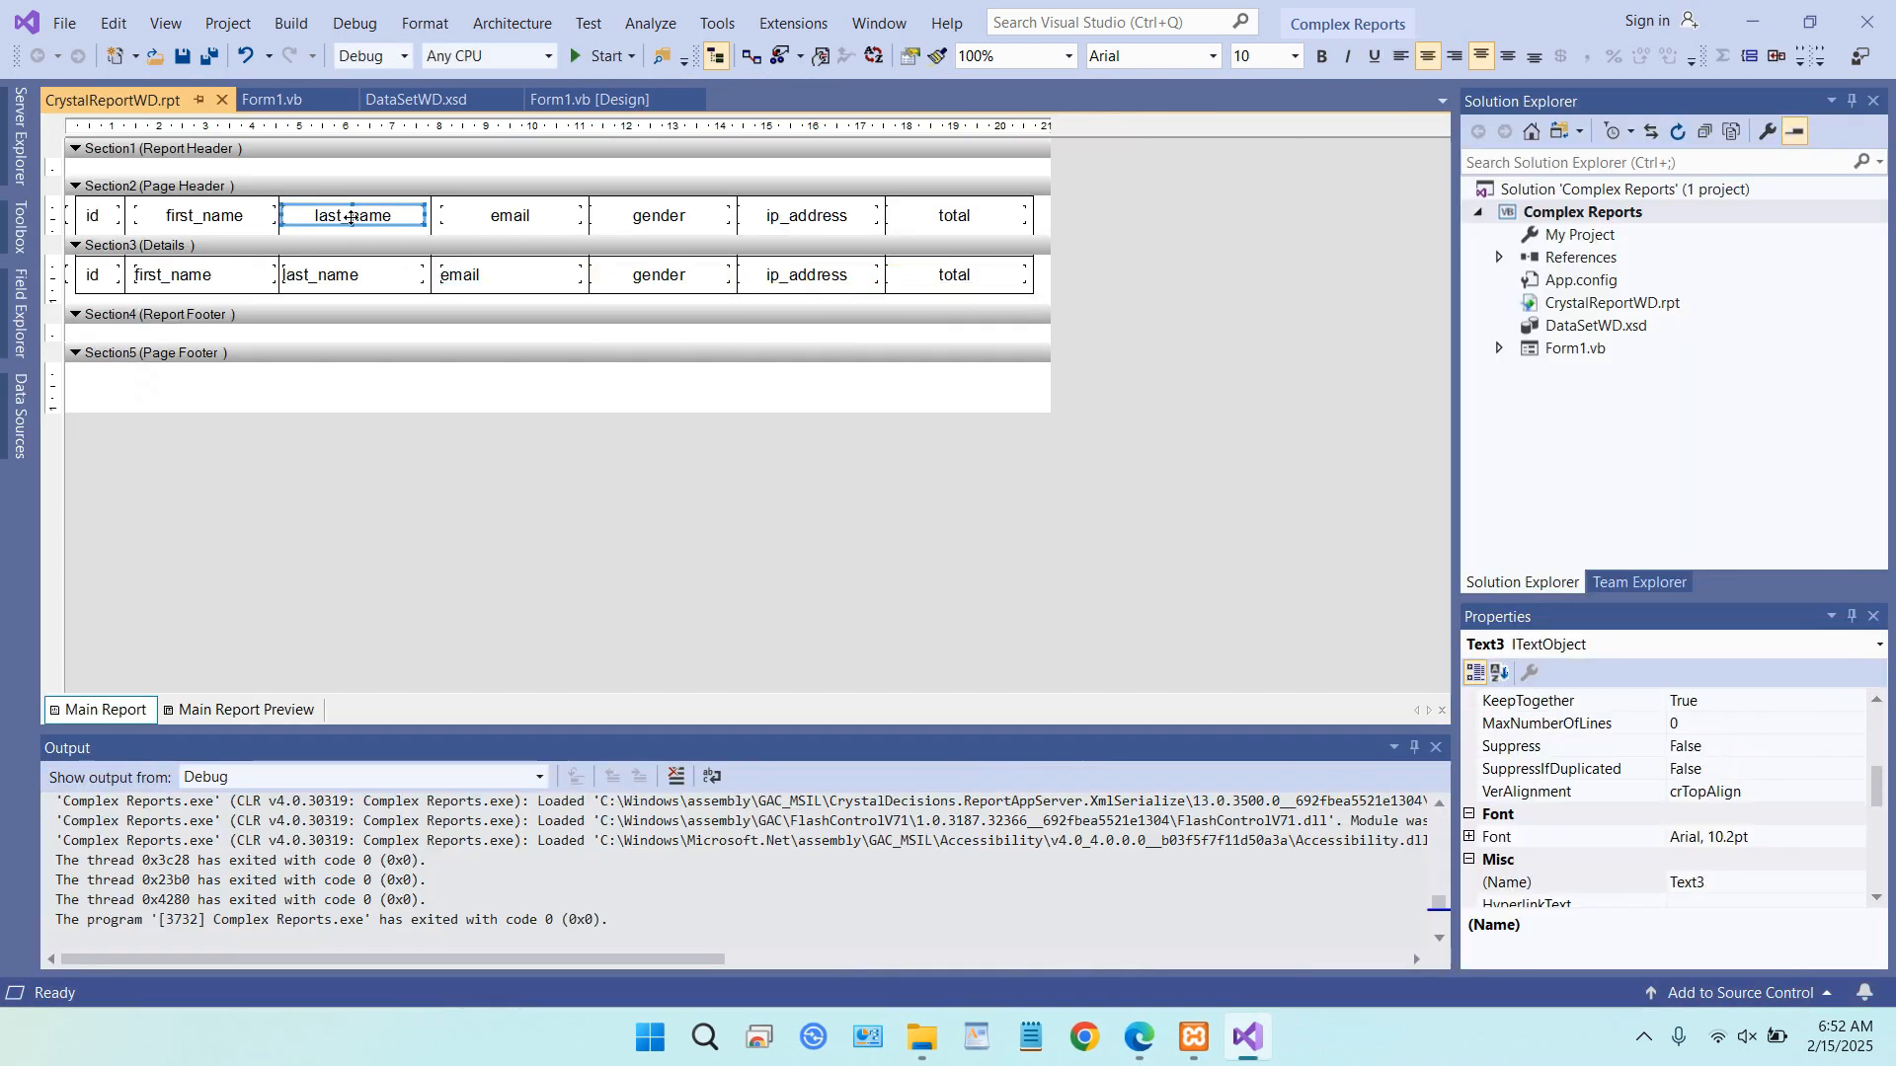
left_click(352, 217)
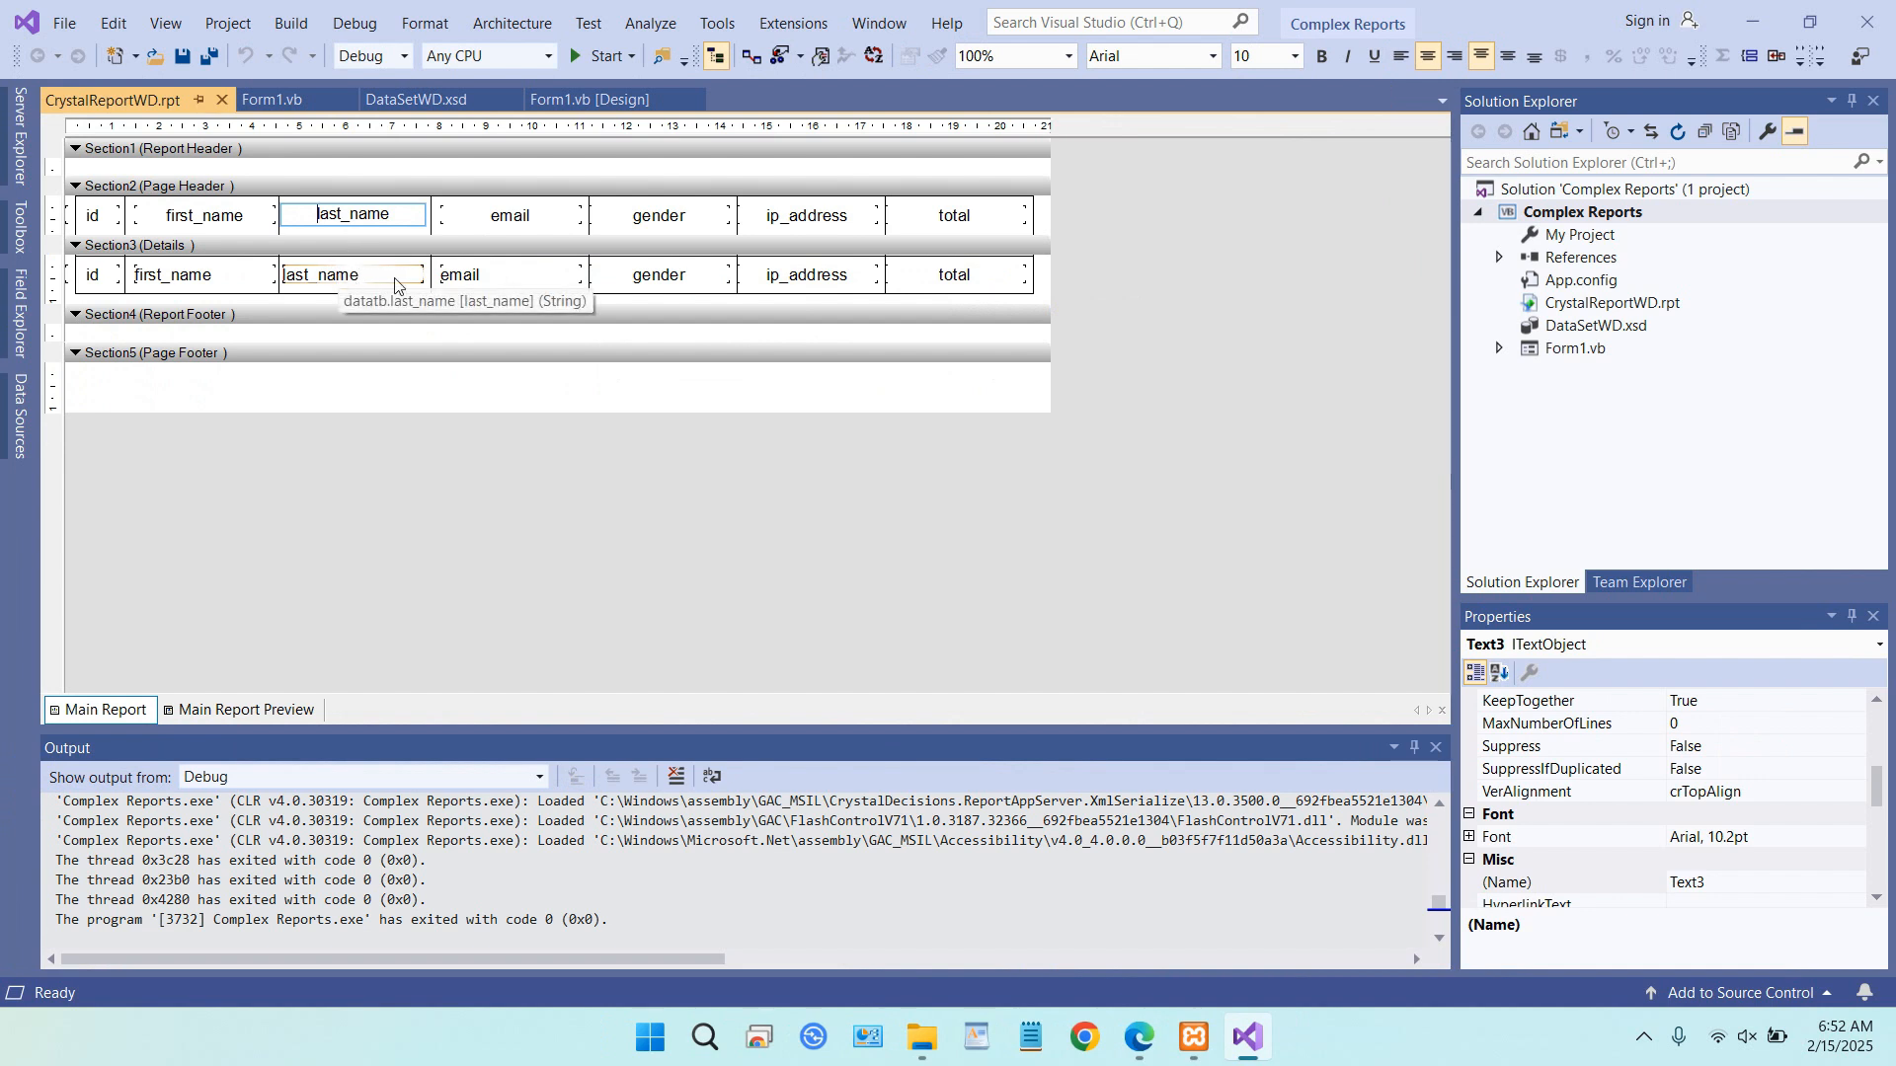
left_click(309, 223)
key("Delete")
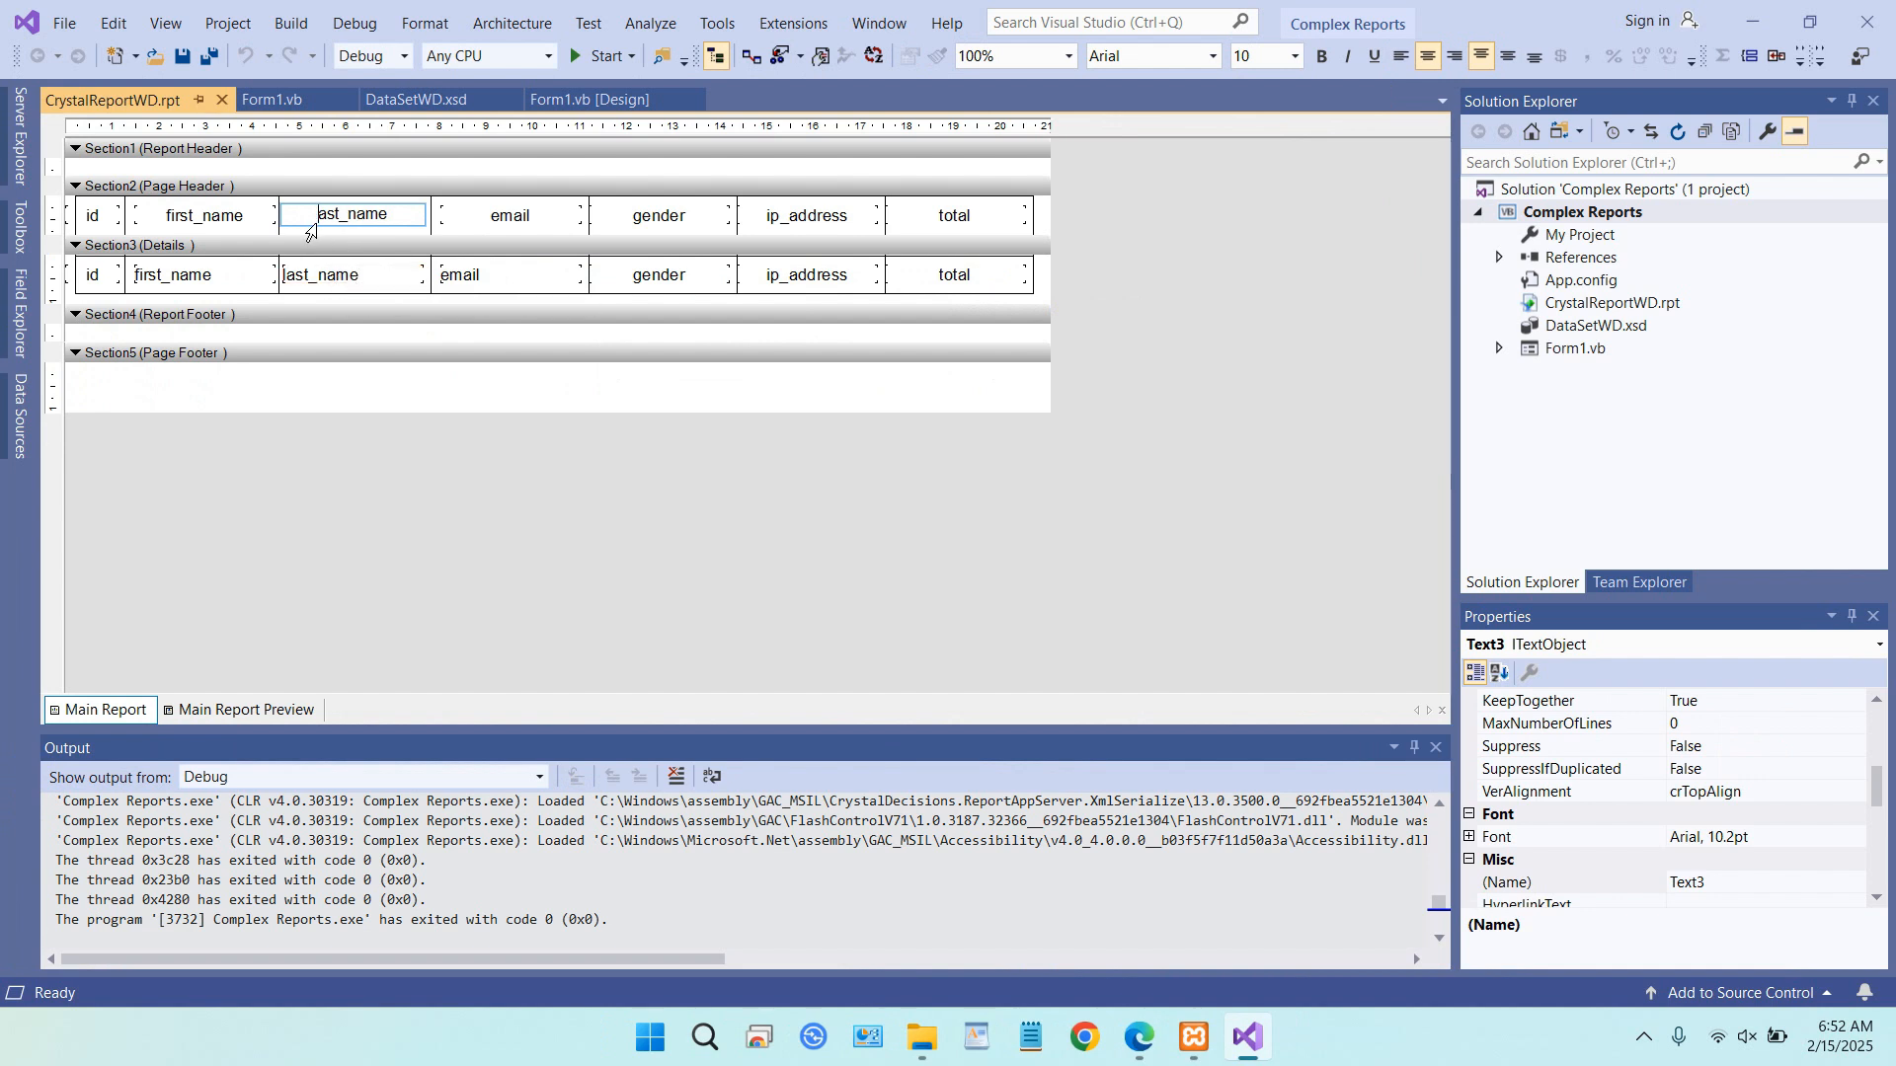
type("L")
- Capitalize the email and gender headings in the Page Header as "Email" and "Gender"
double_click(504, 218)
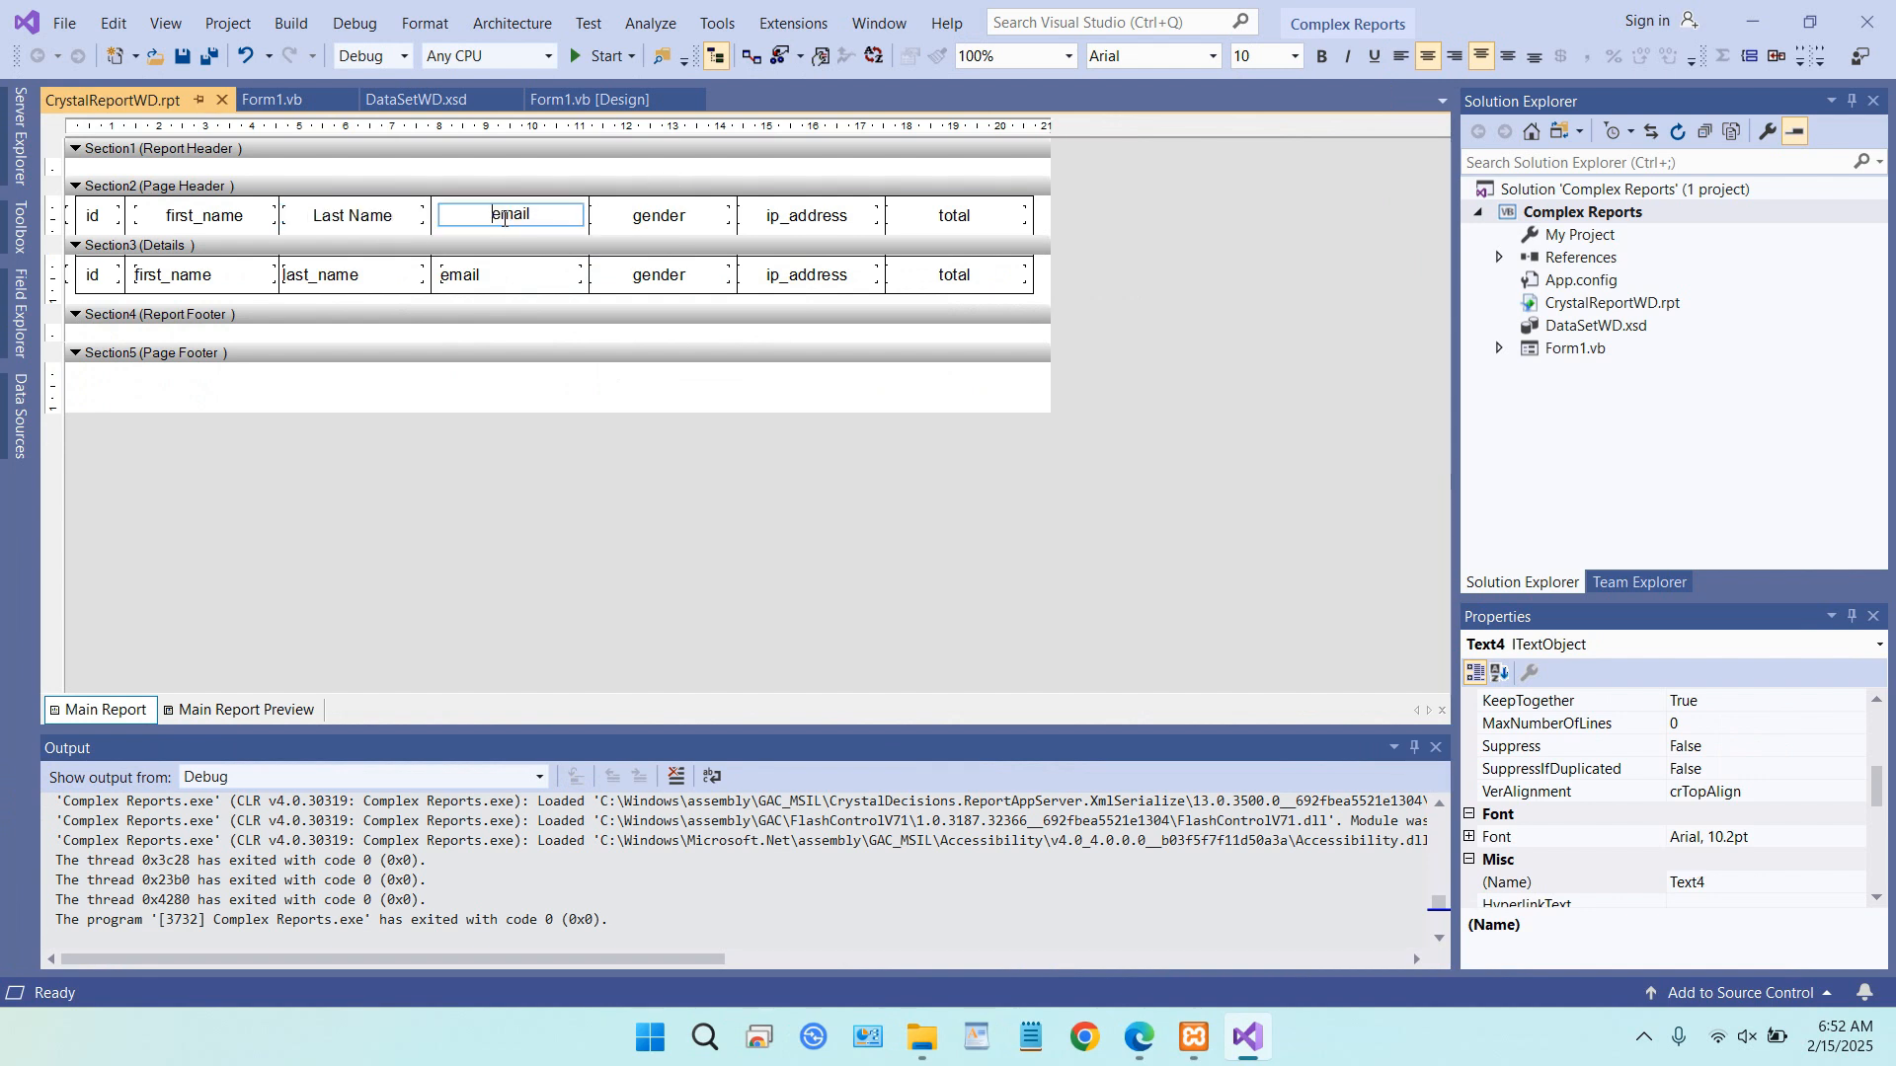
key("BackSpace")
type("E")
double_click(637, 217)
key("BackSpace")
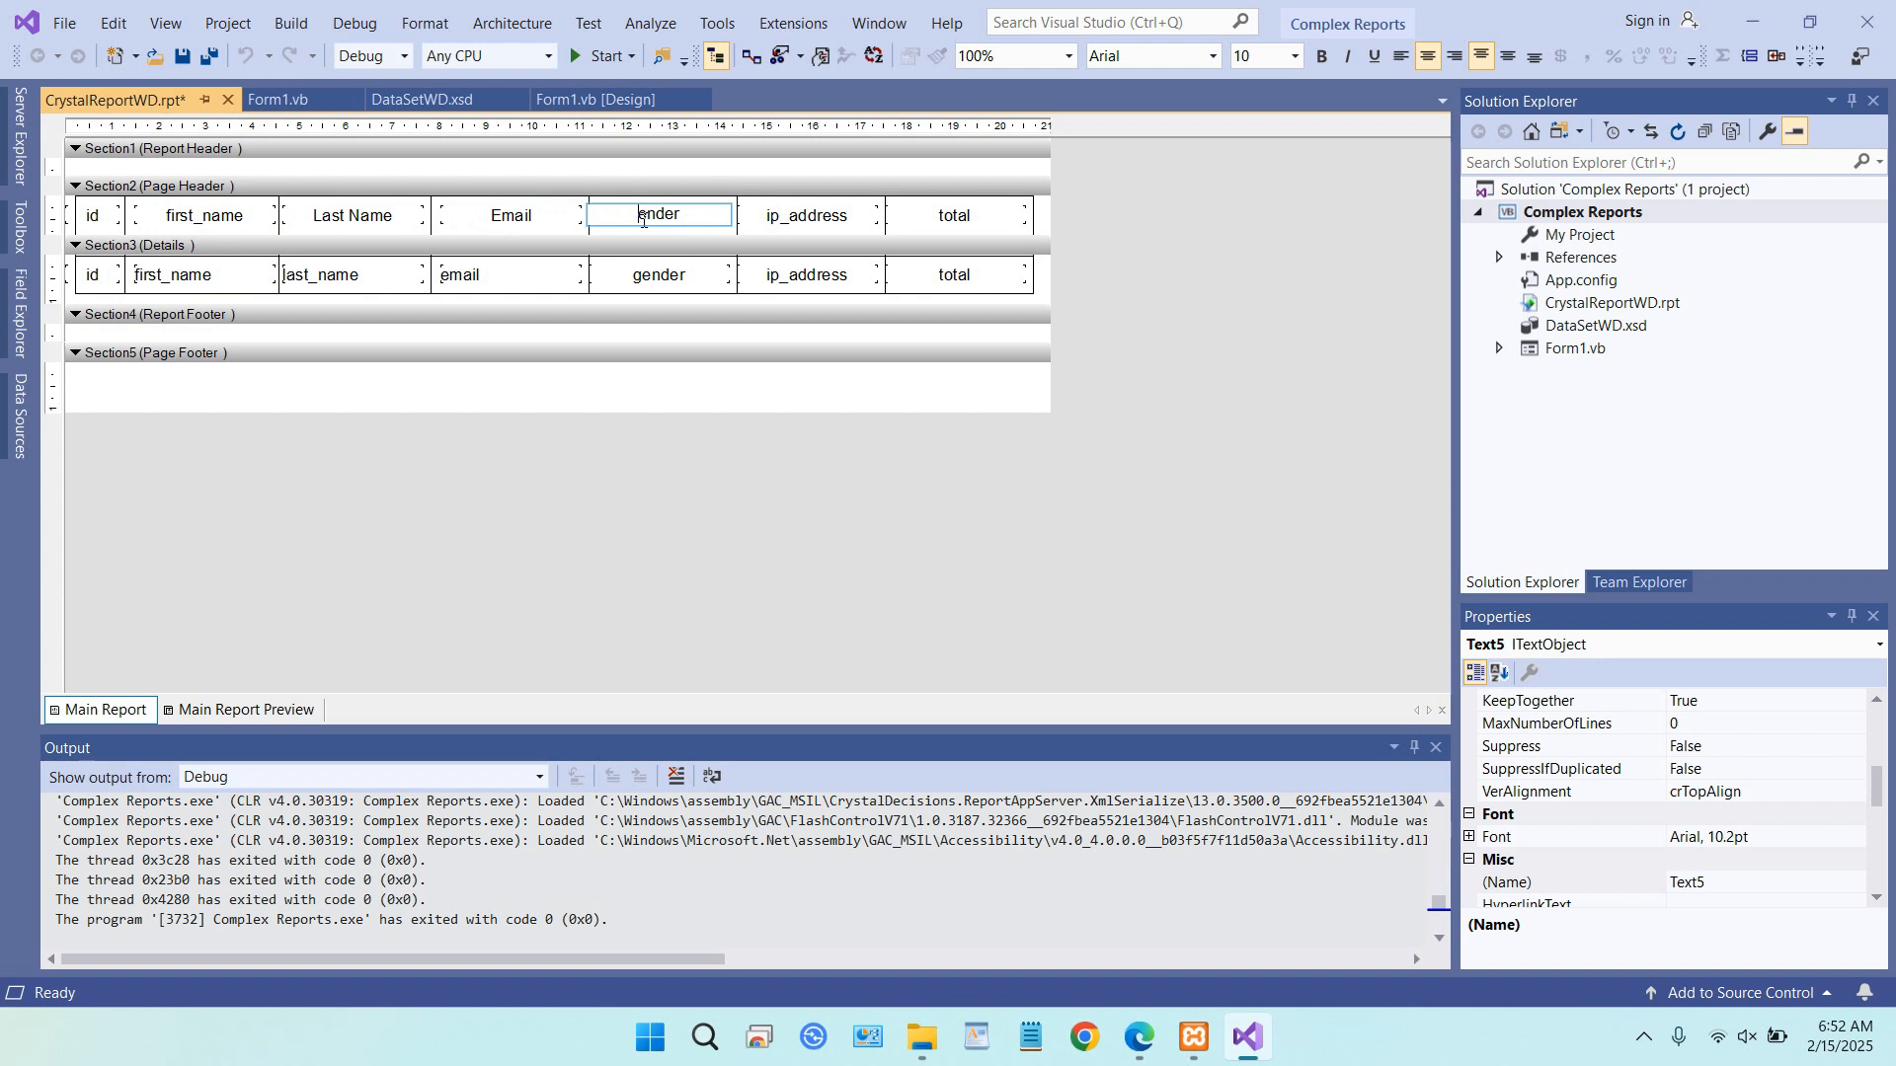
type("G")
- Change the ip_address heading in the Page Header to "IP Address" and the total heading to "Total"
double_click(784, 216)
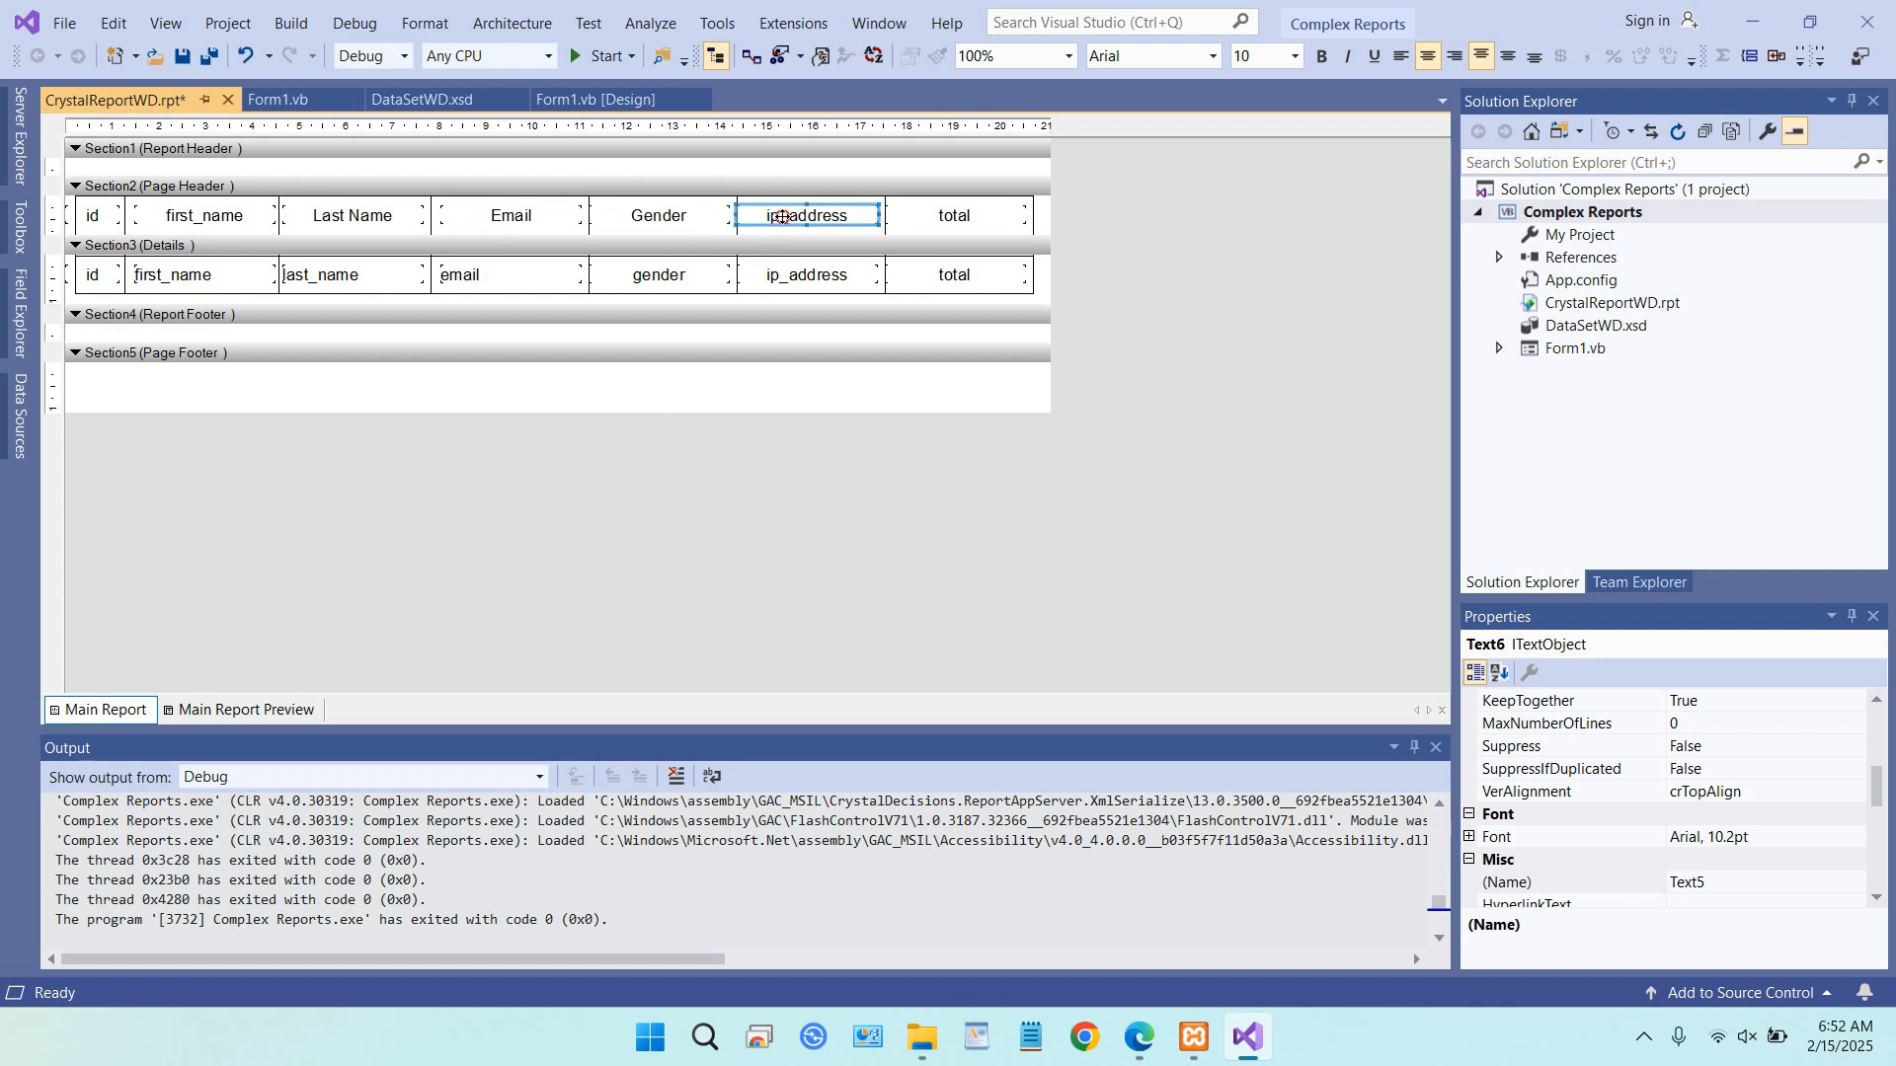
key("BackSpace")
key("BackSpace")
key("BackSpace")
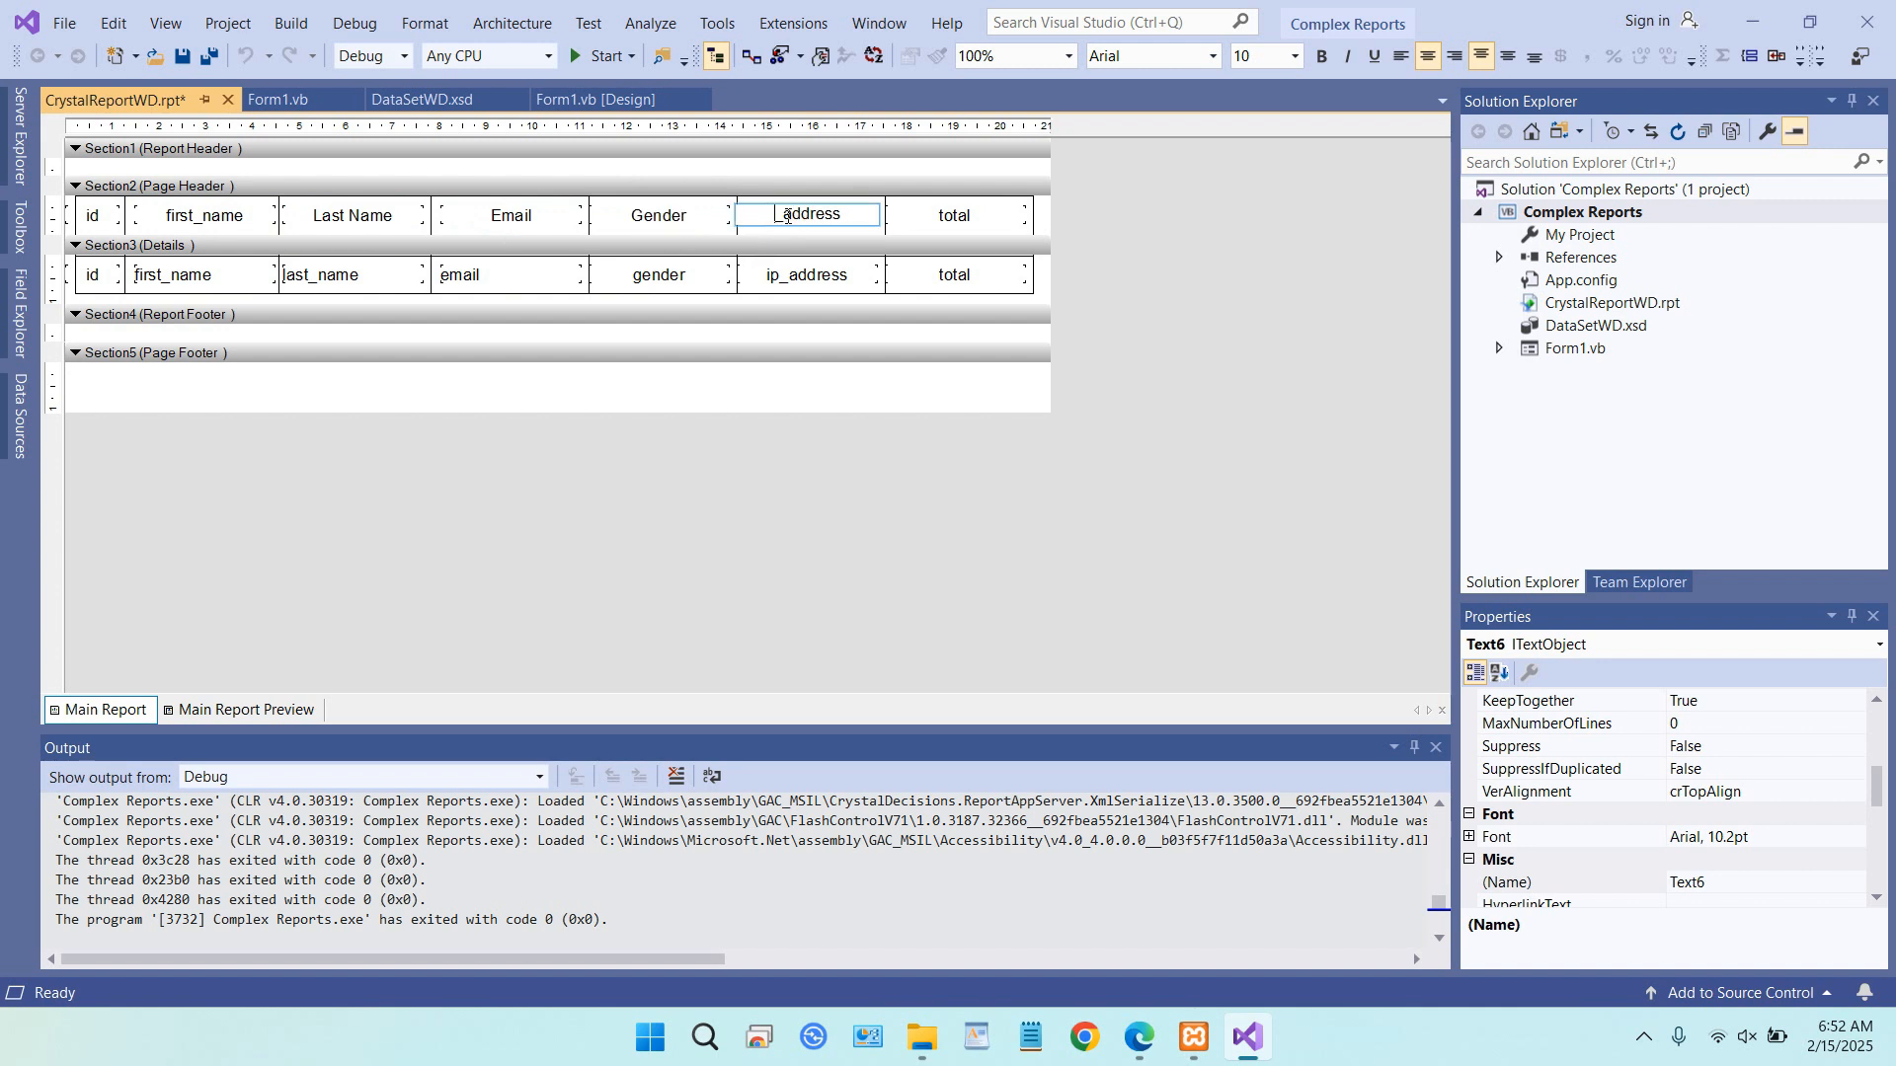
type("IP")
key("Delete")
type("A")
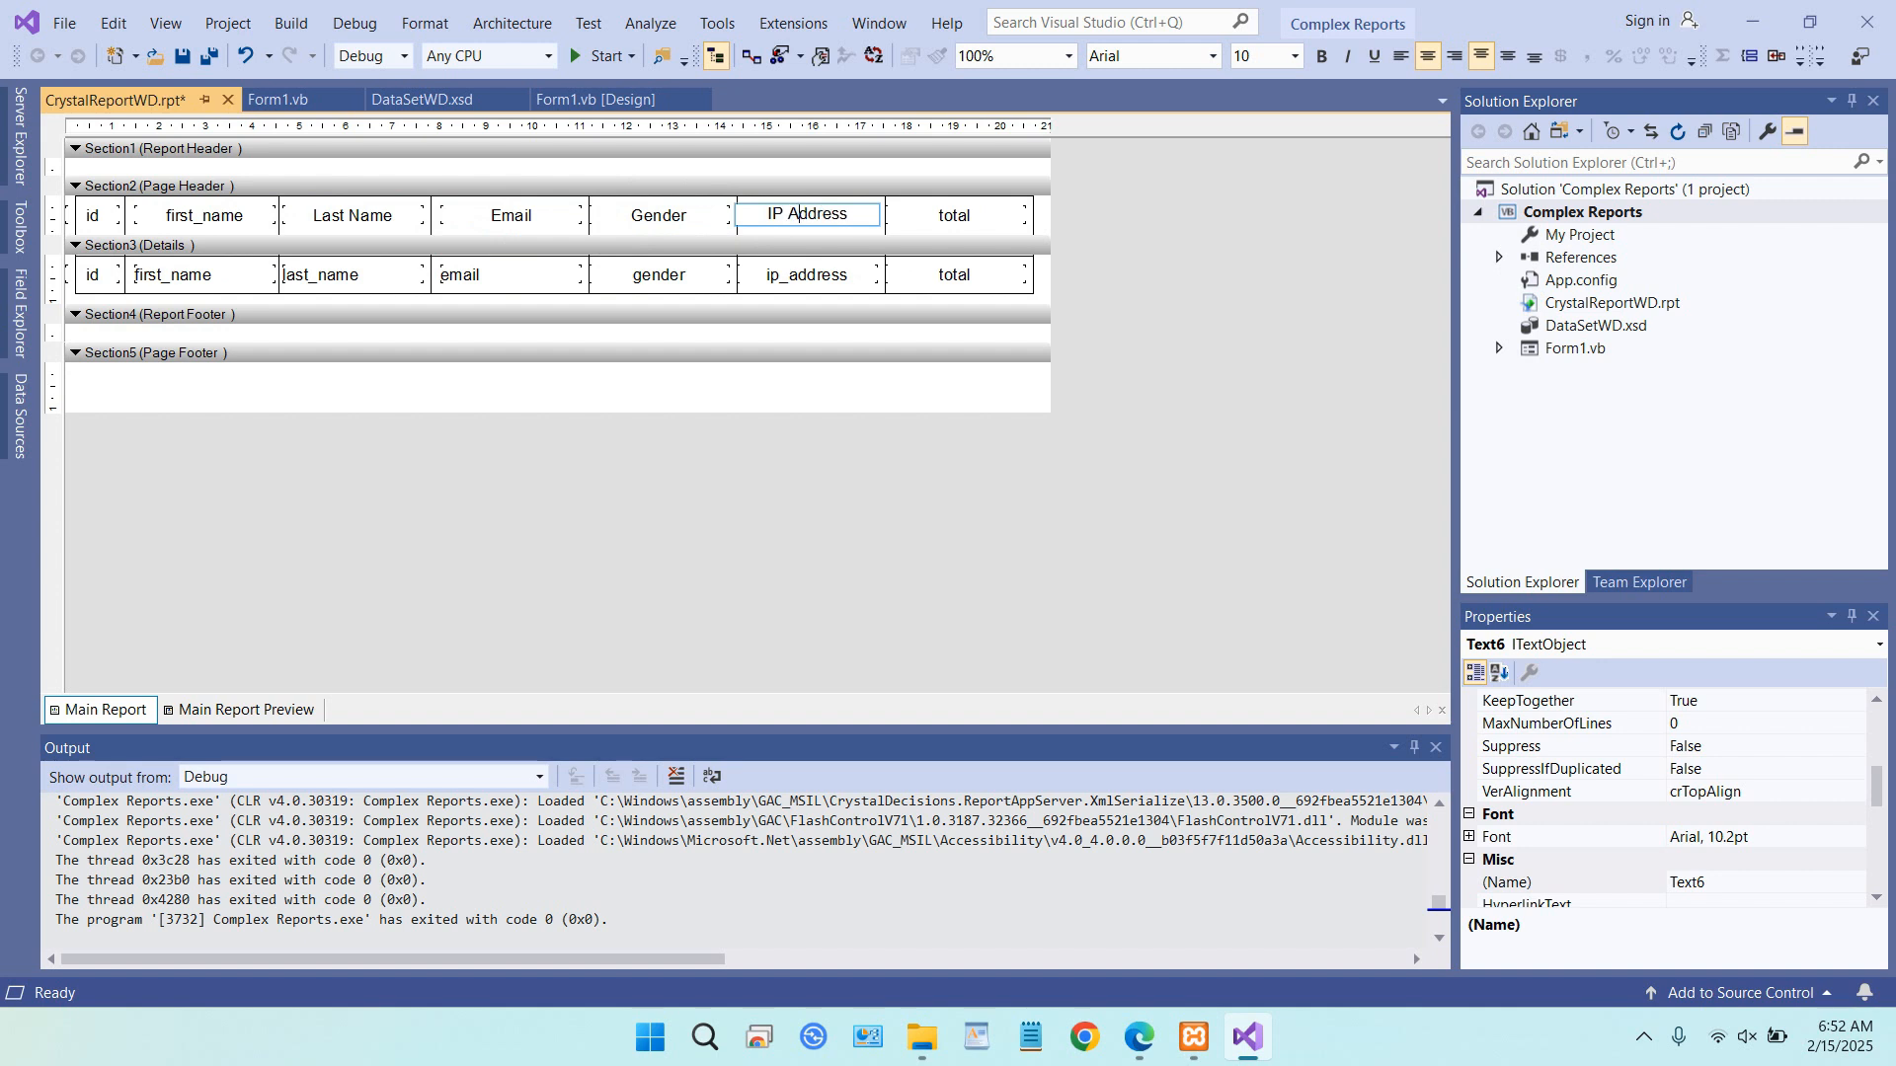
left_click(947, 214)
left_click(946, 211)
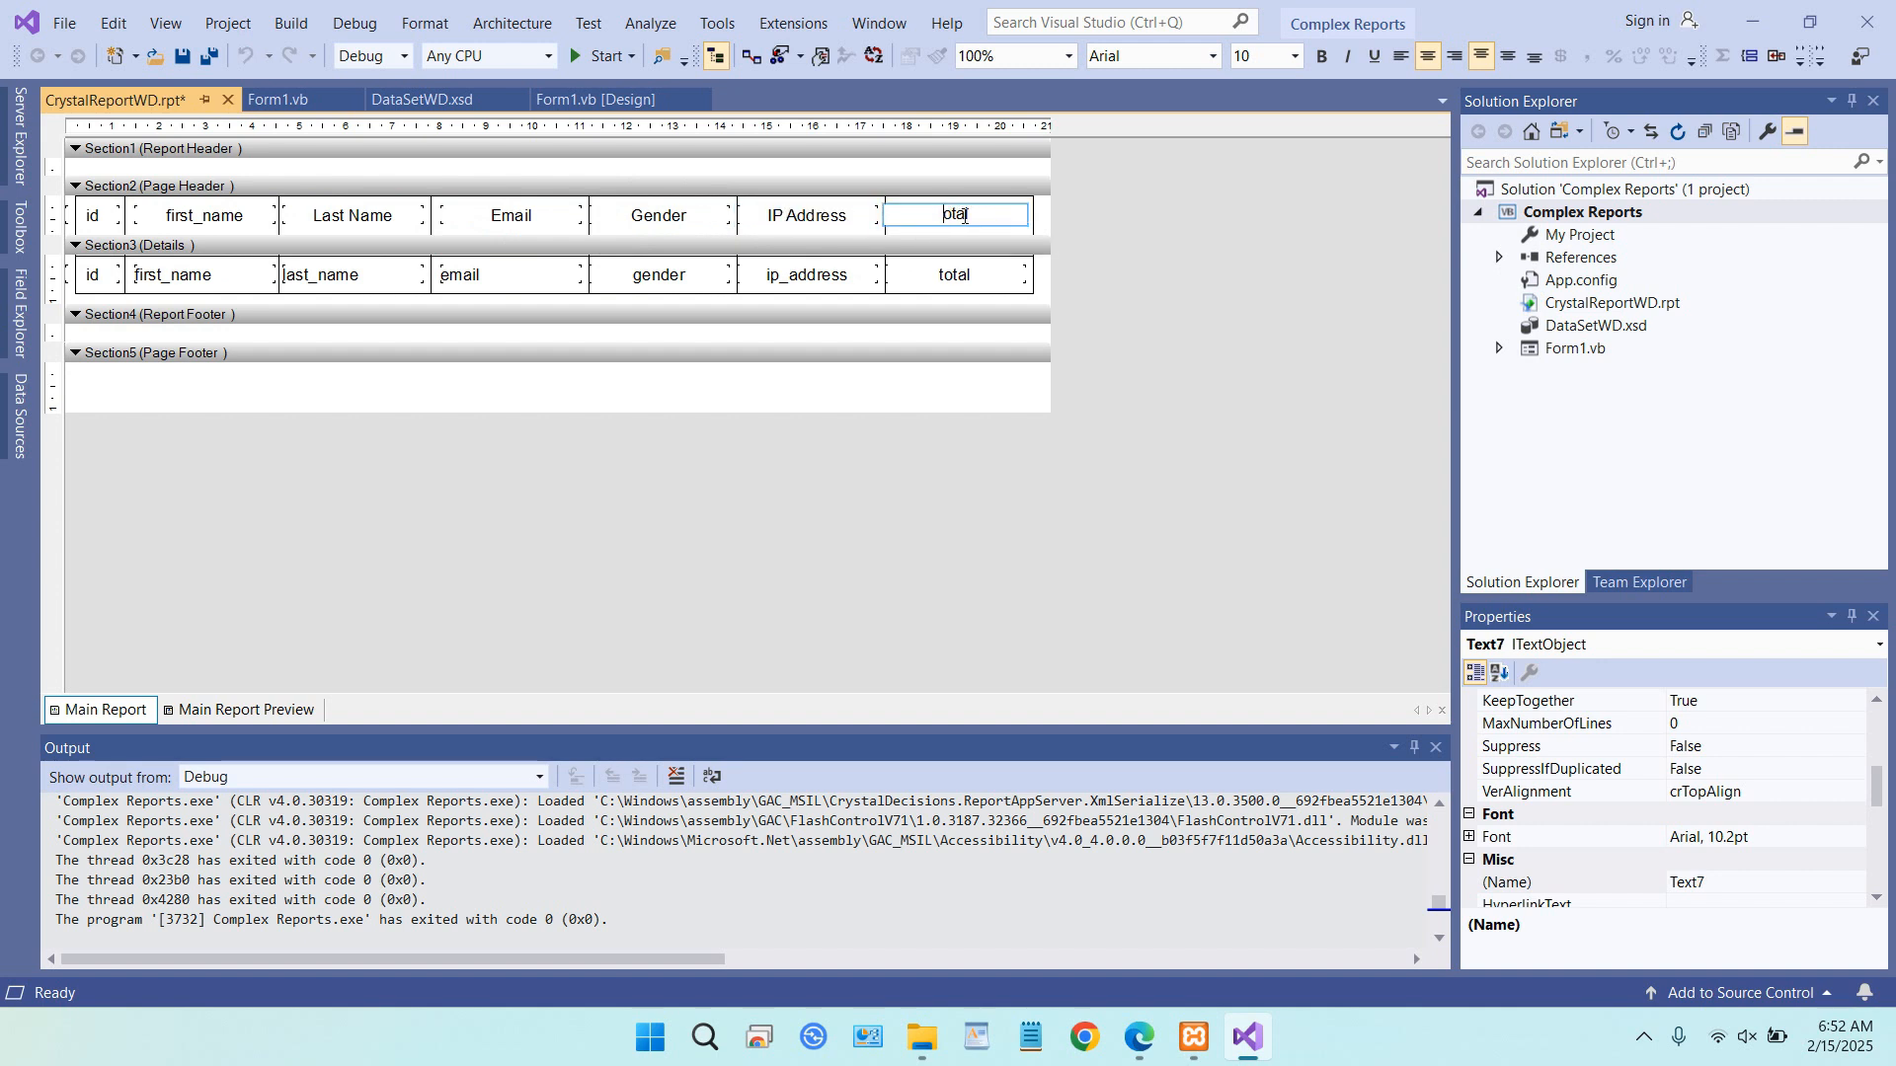
type("T")
- Change the first_name heading in the Page Header to "First Name"
left_click(209, 214)
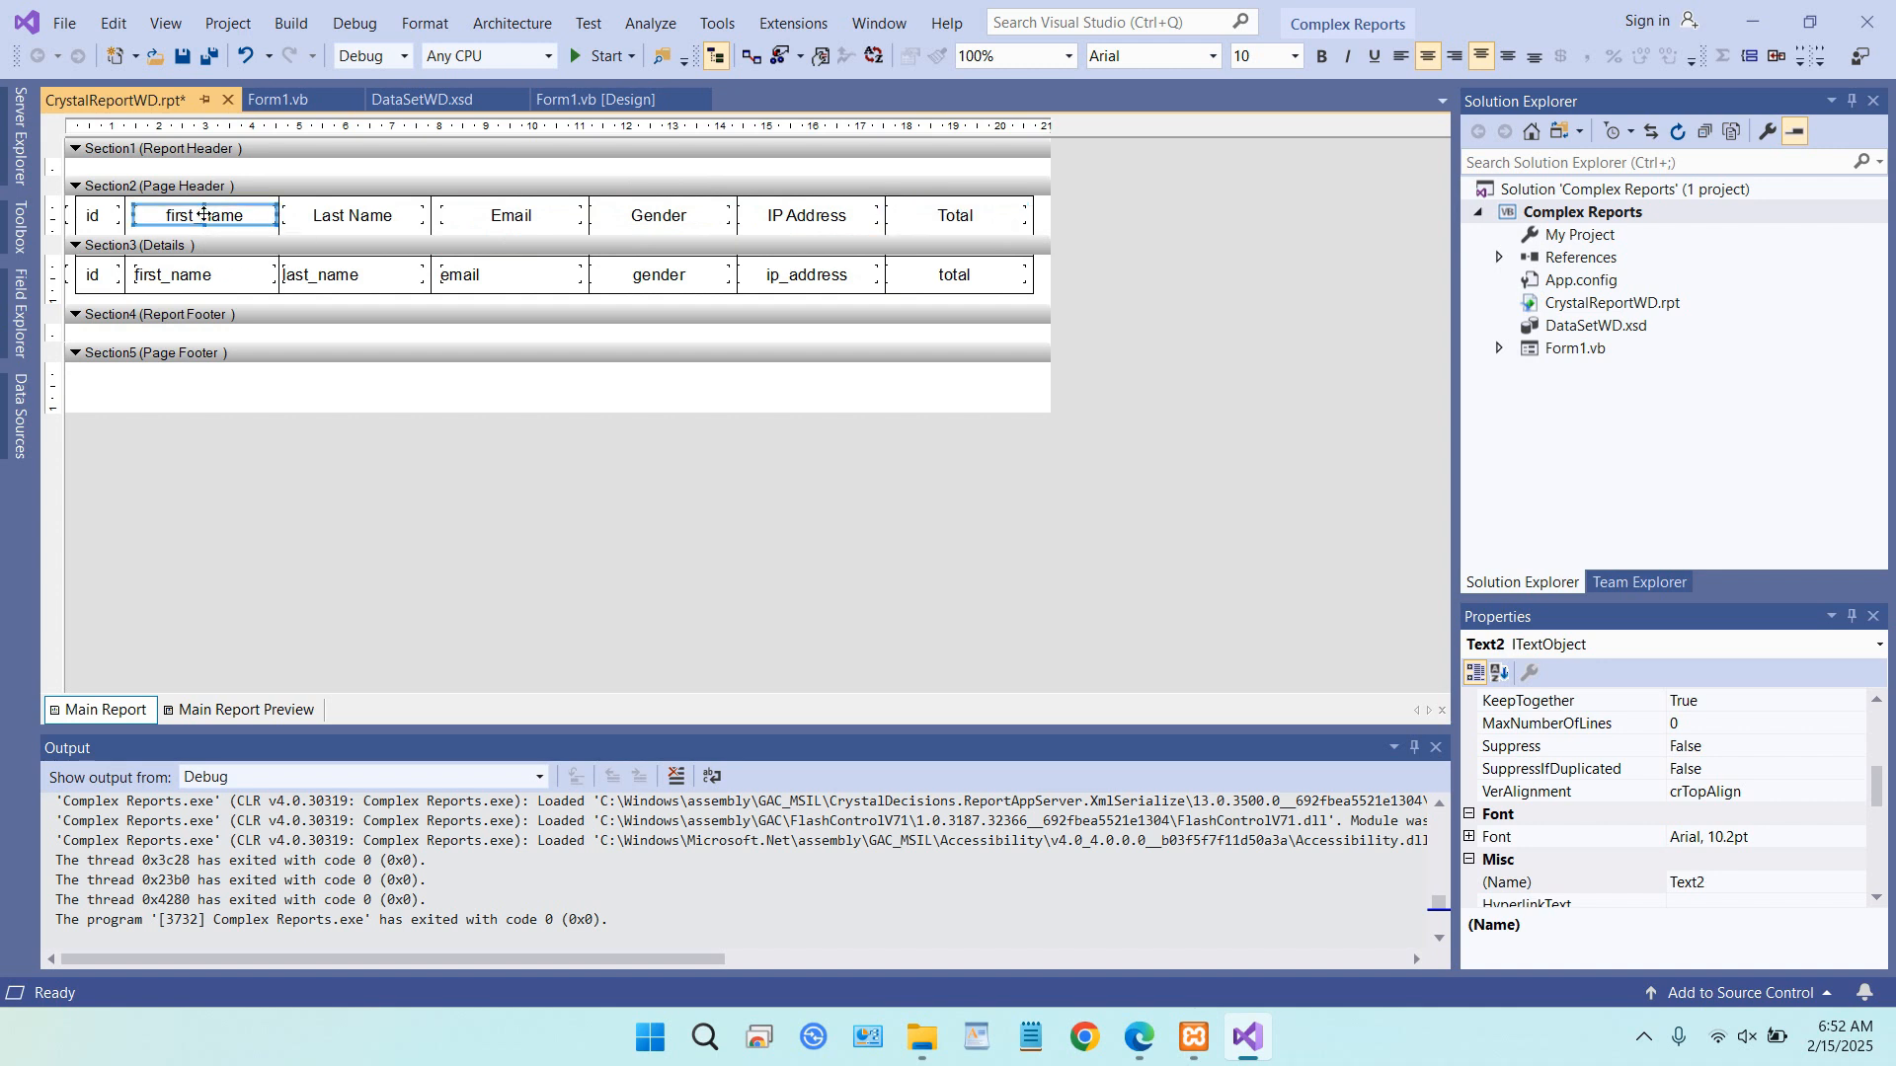
left_click(210, 213)
left_click(210, 214)
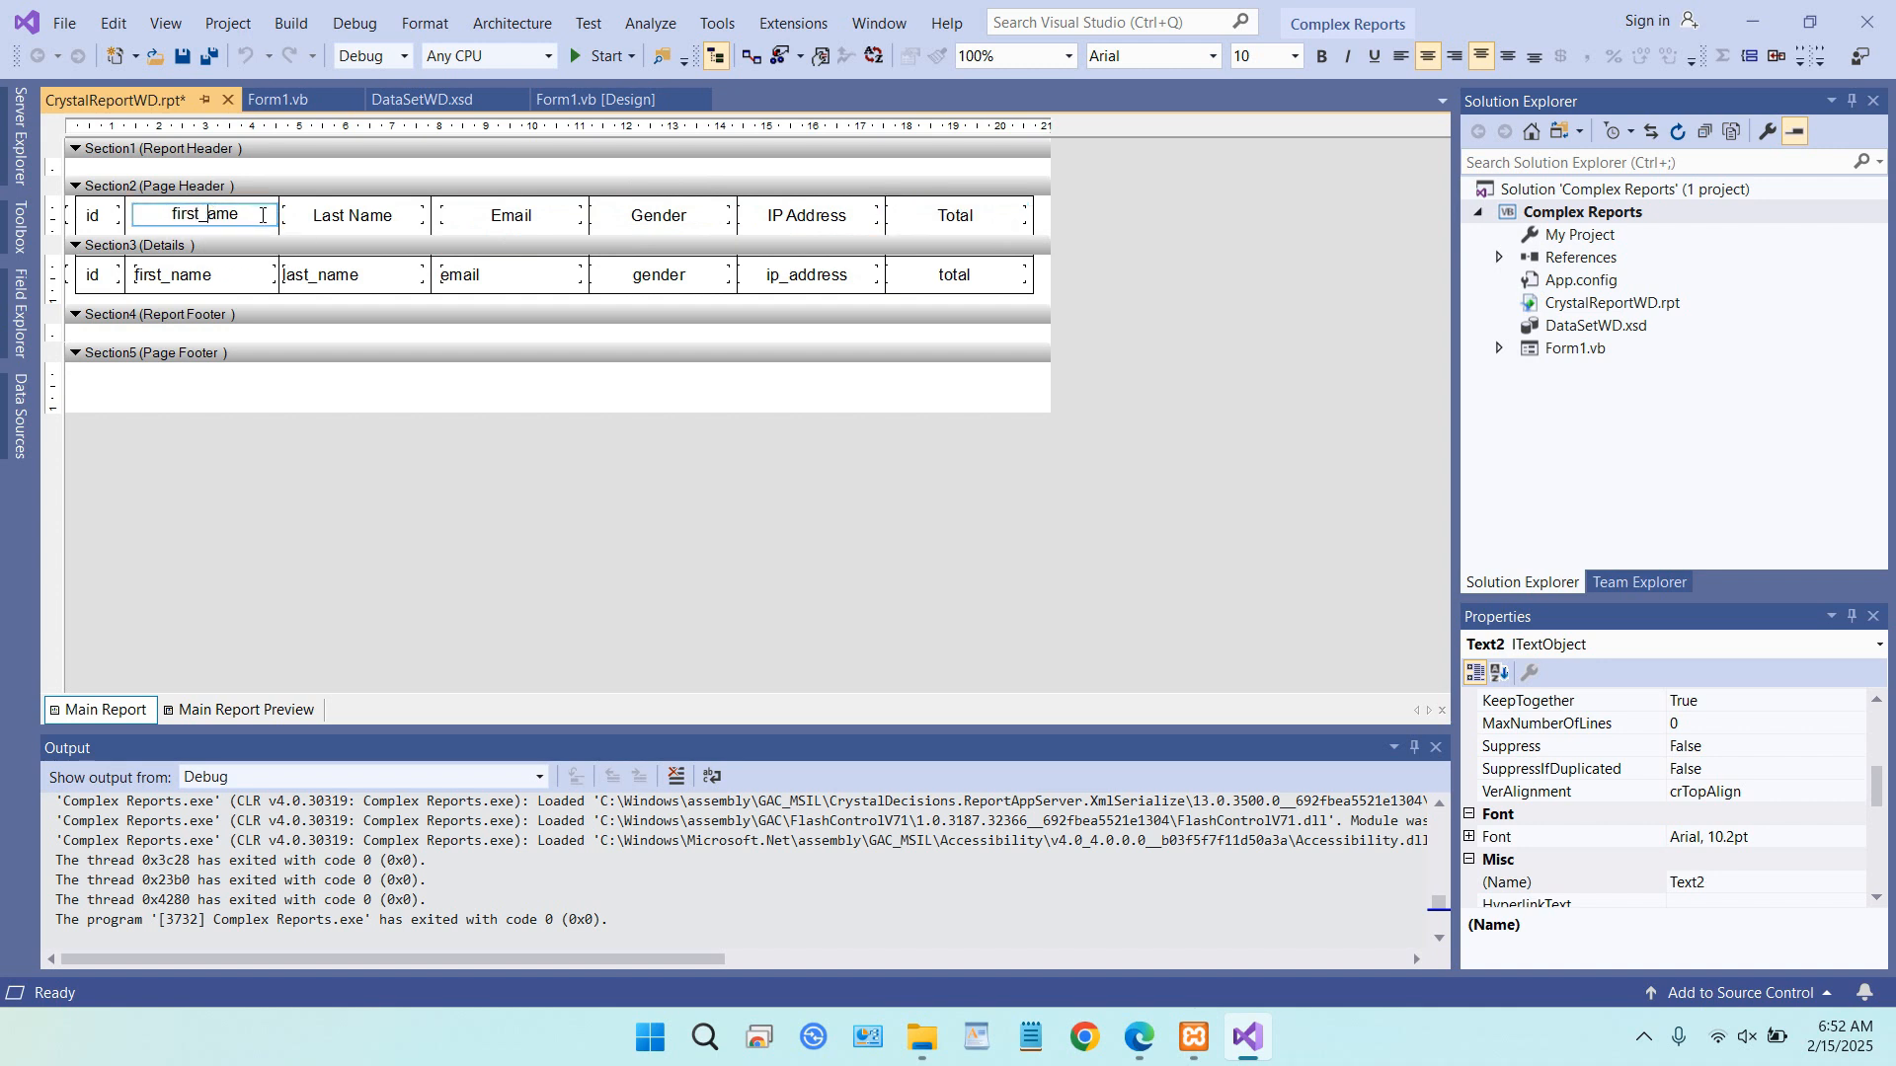
key("BackSpace")
type("N")
left_click(201, 215)
key("BackSpace")
left_click(170, 215)
key("BackSpace")
type("F")
- Change the id heading in the Page Header to "ID"
left_click(102, 216)
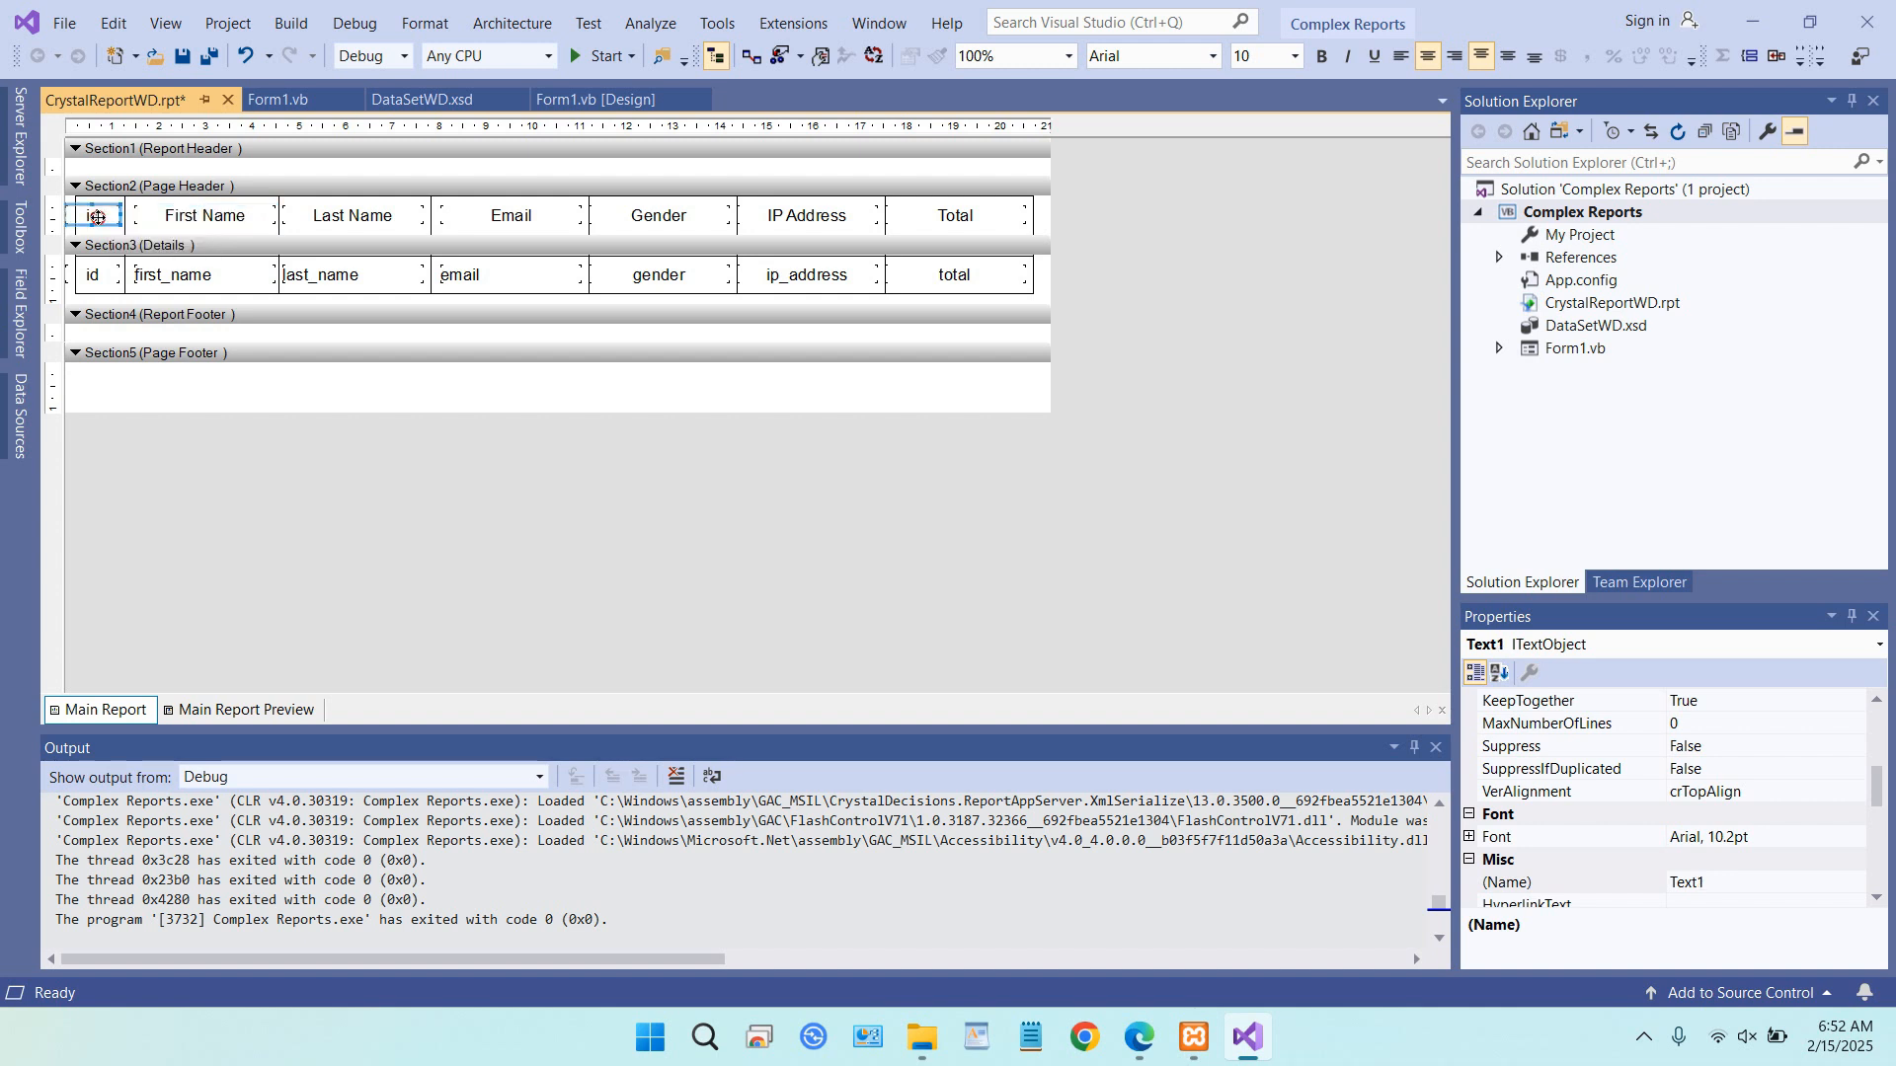
left_click(100, 217)
key("BackSpace")
key("BackSpace")
type("ID")
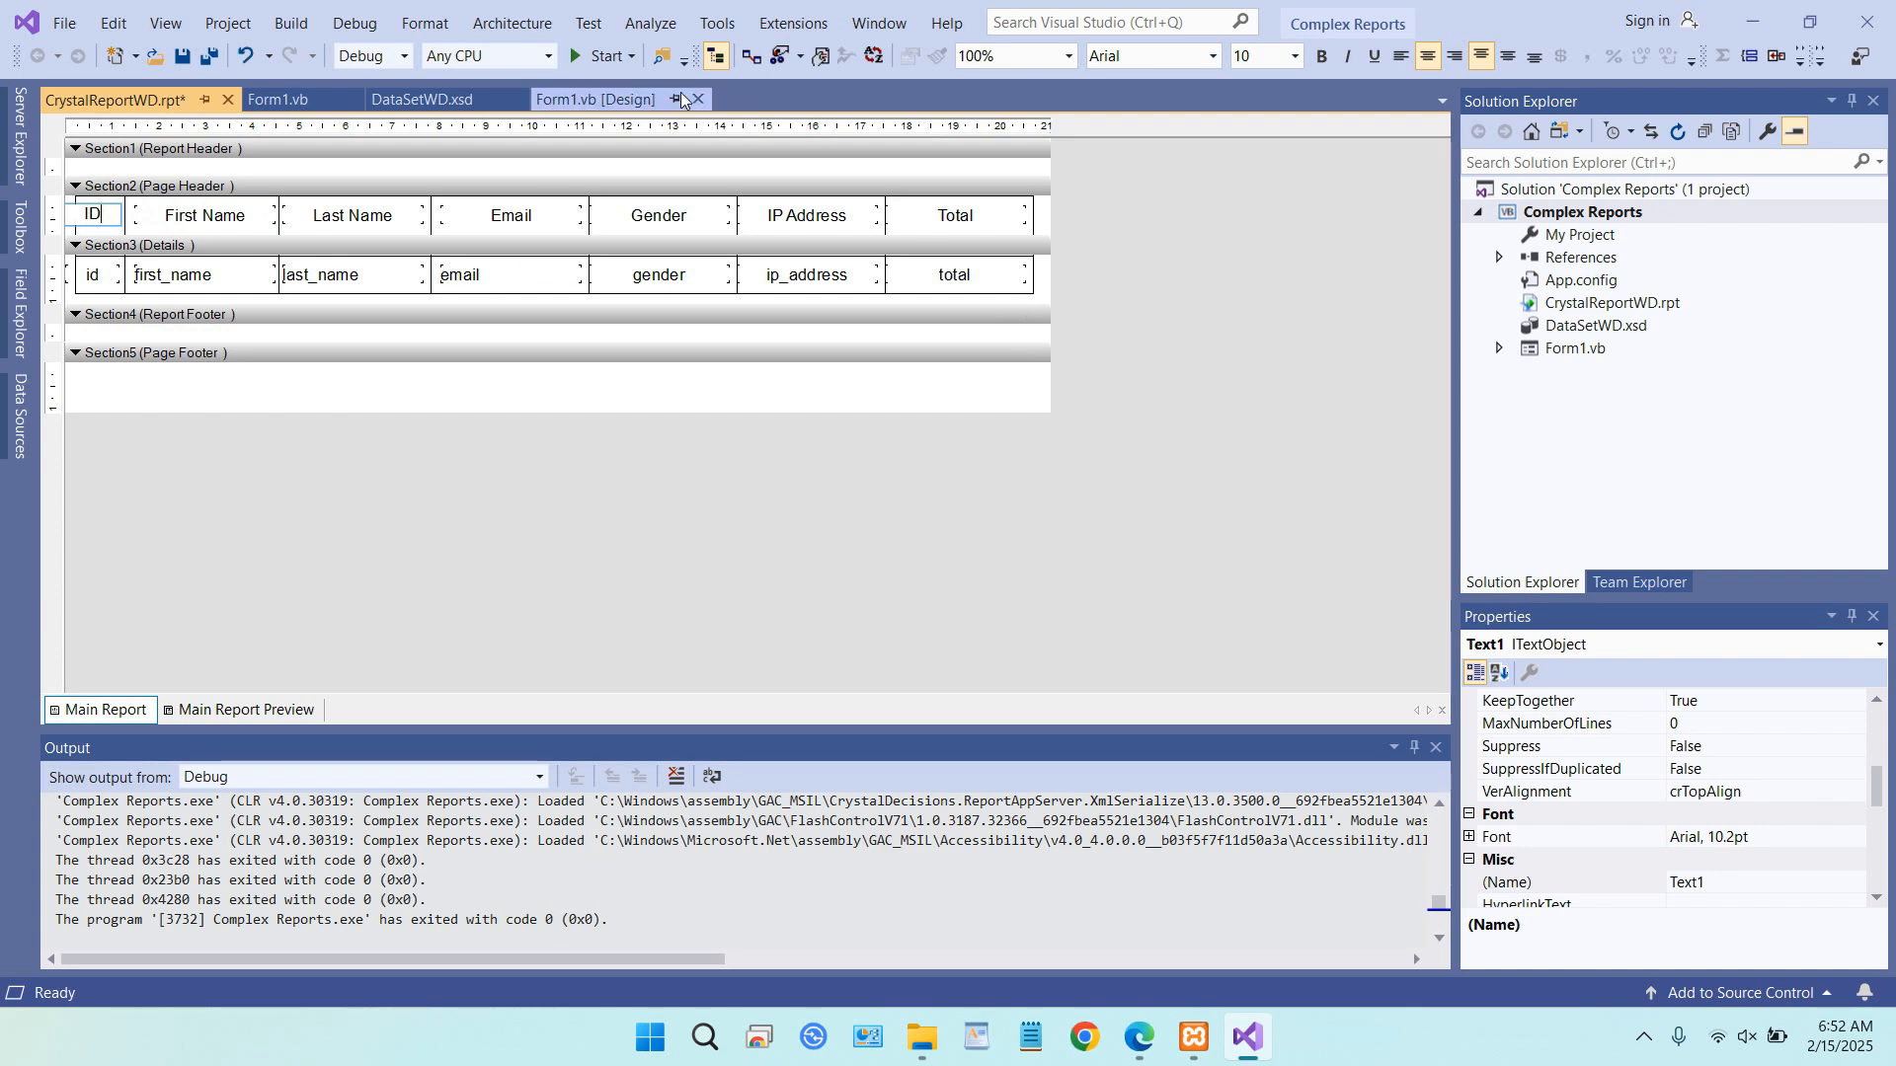
- Run the project, examine the renamed headings and the table rows in the maximized form, and close it
left_click(596, 49)
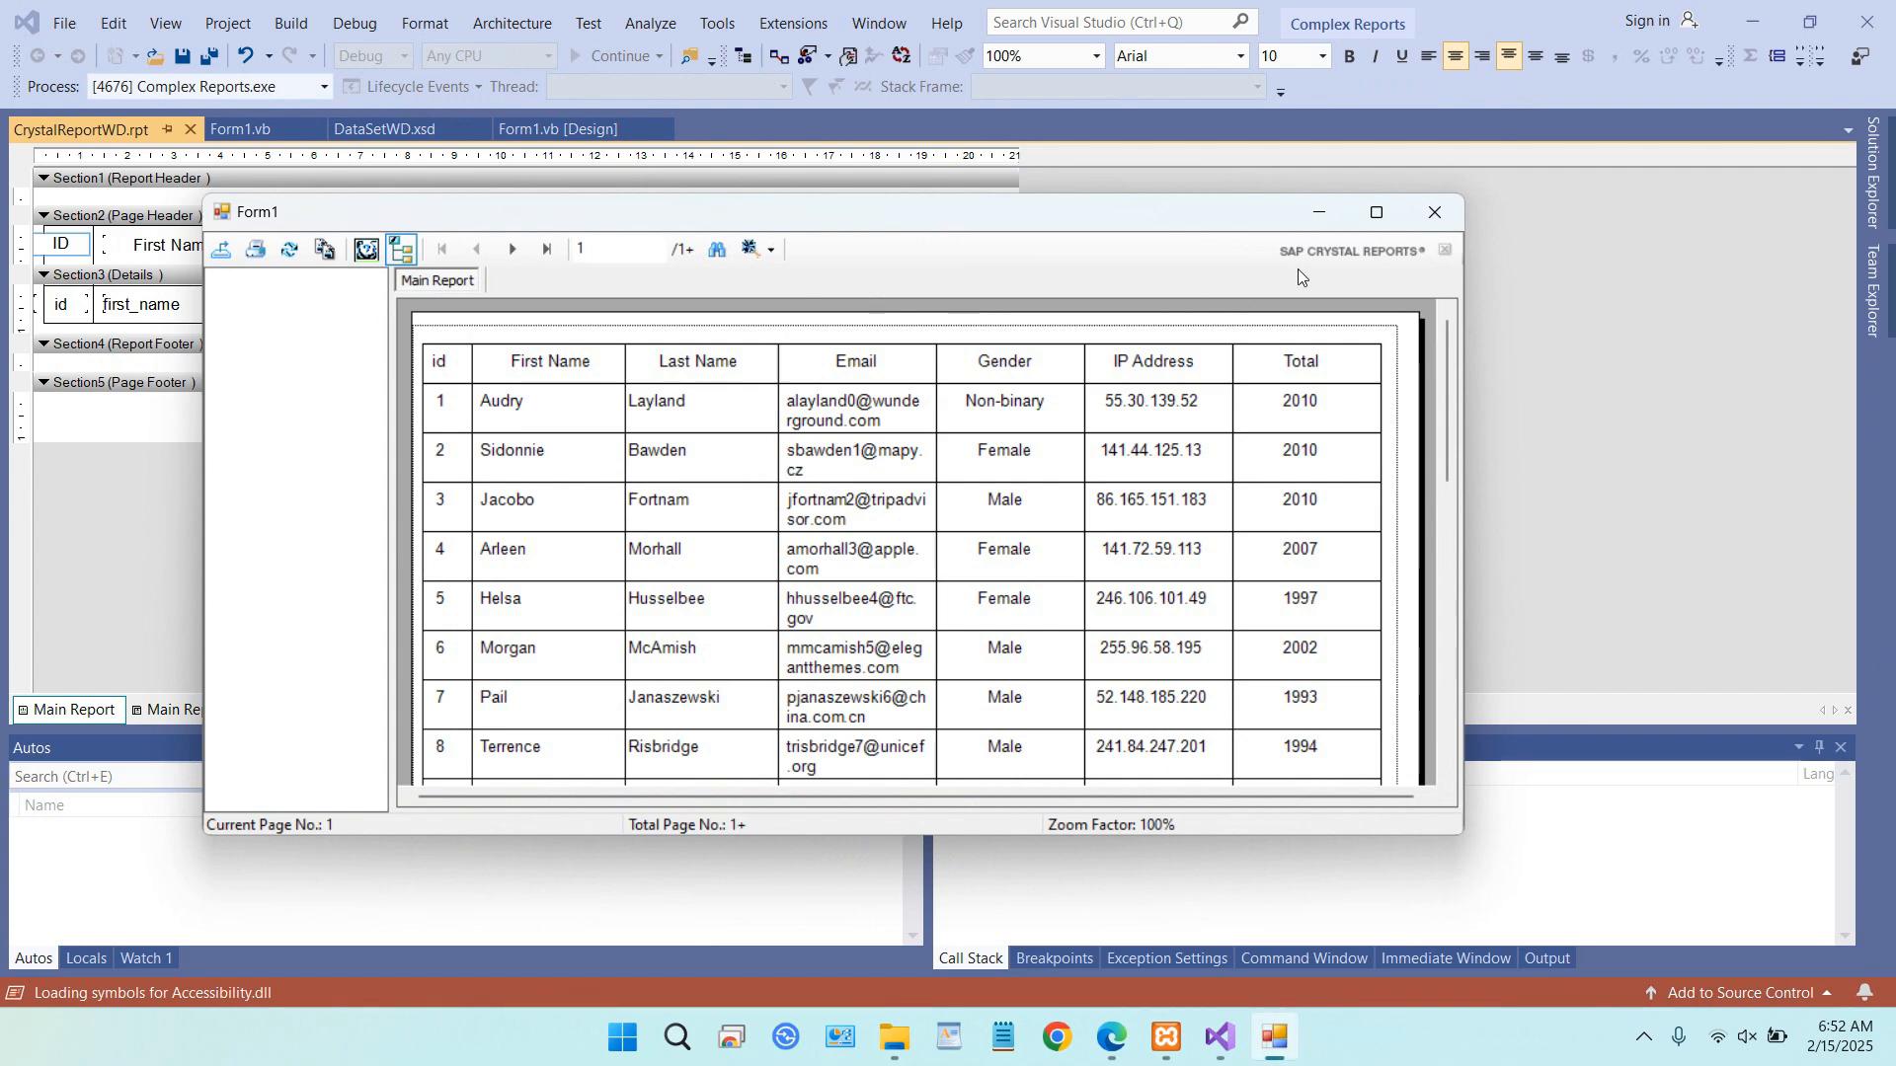
left_click(1376, 212)
scroll(1333, 335, "down", 5)
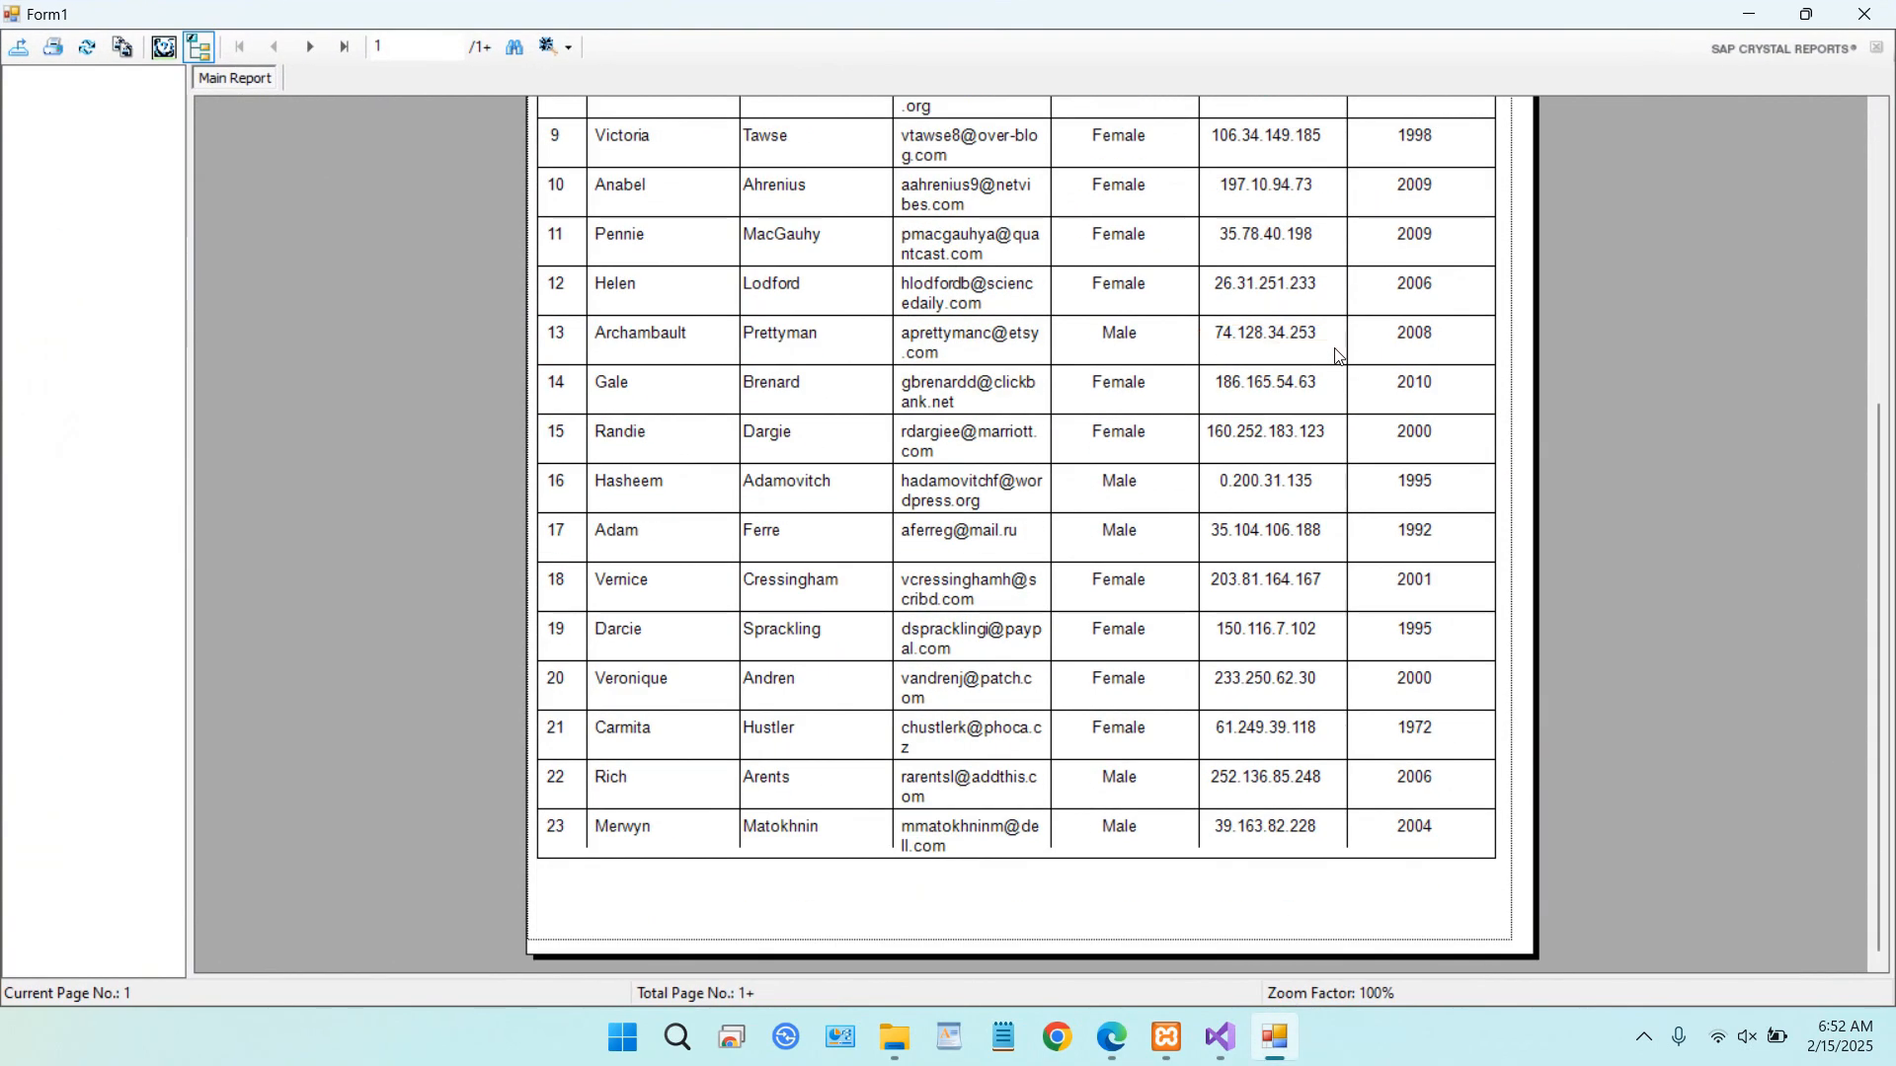
scroll(1339, 360, "up", 5)
scroll(1339, 364, "down", 5)
scroll(1339, 367, "up", 5)
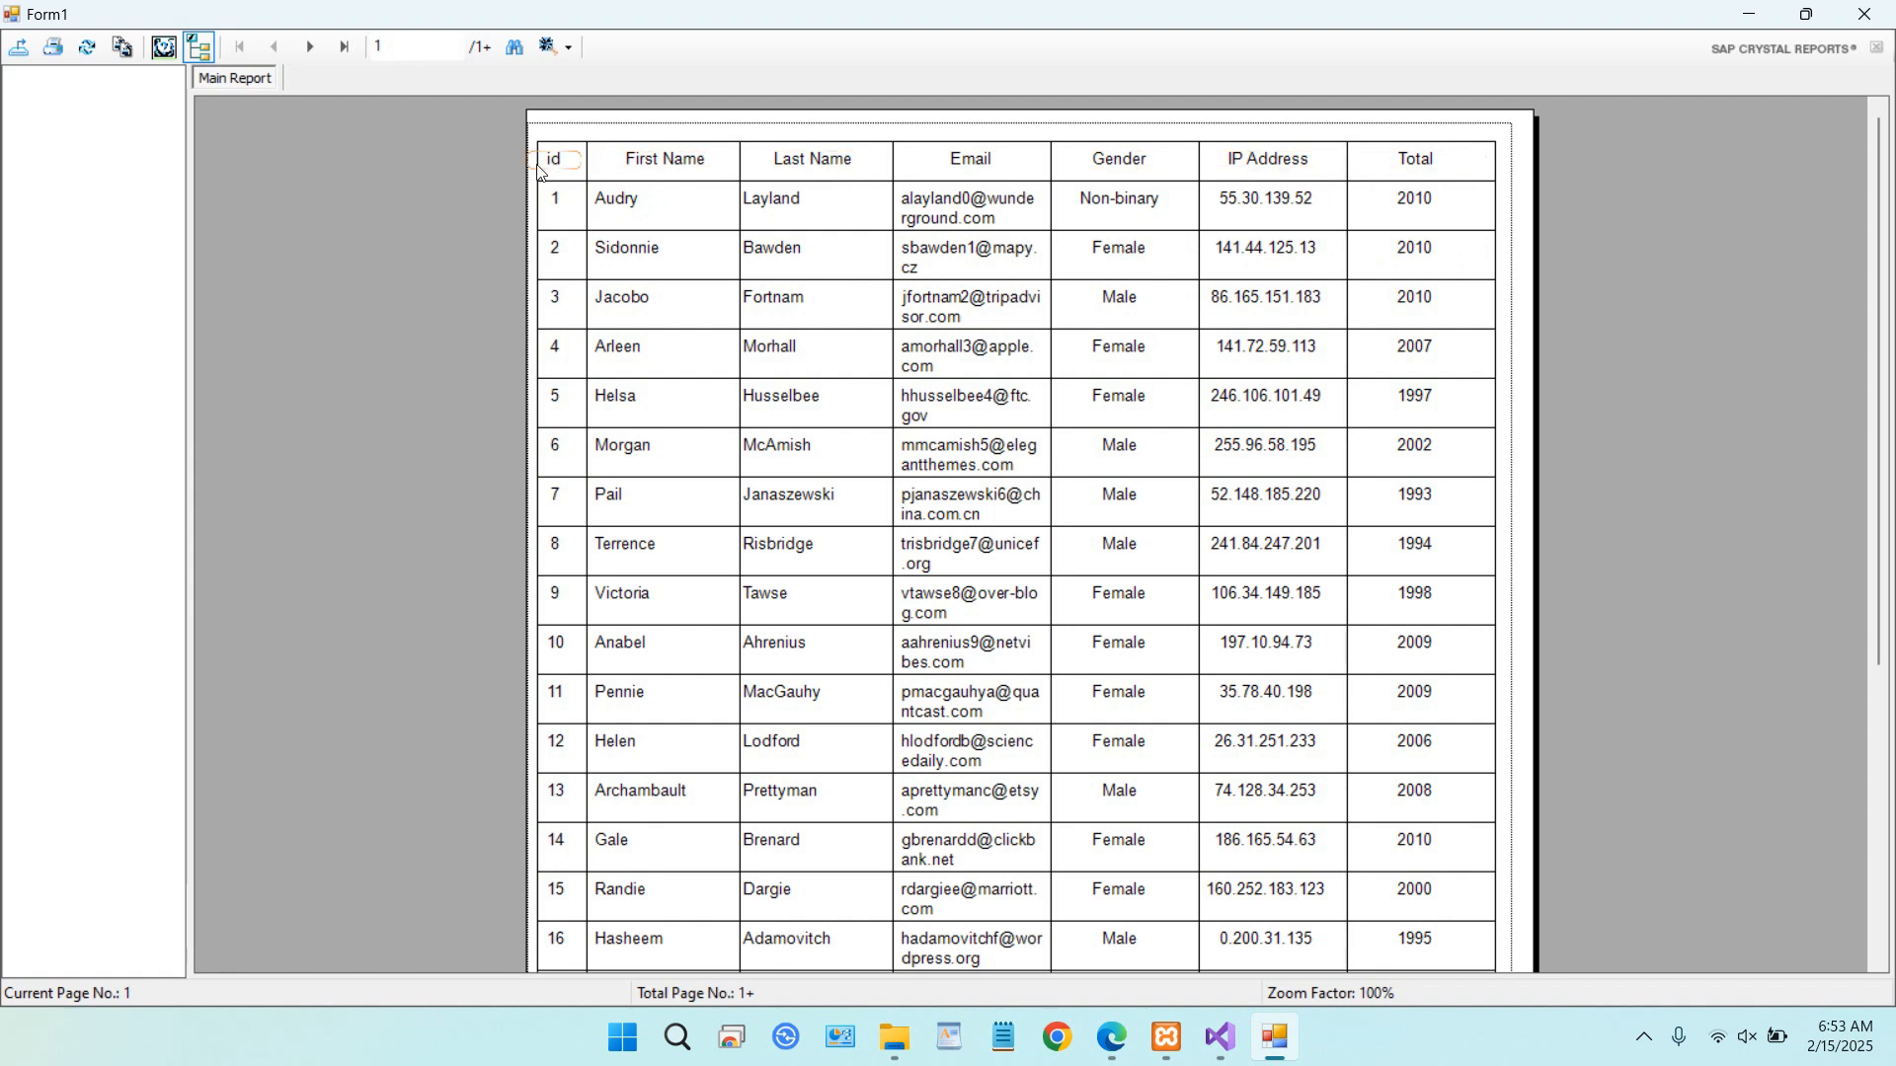
left_click(1864, 14)
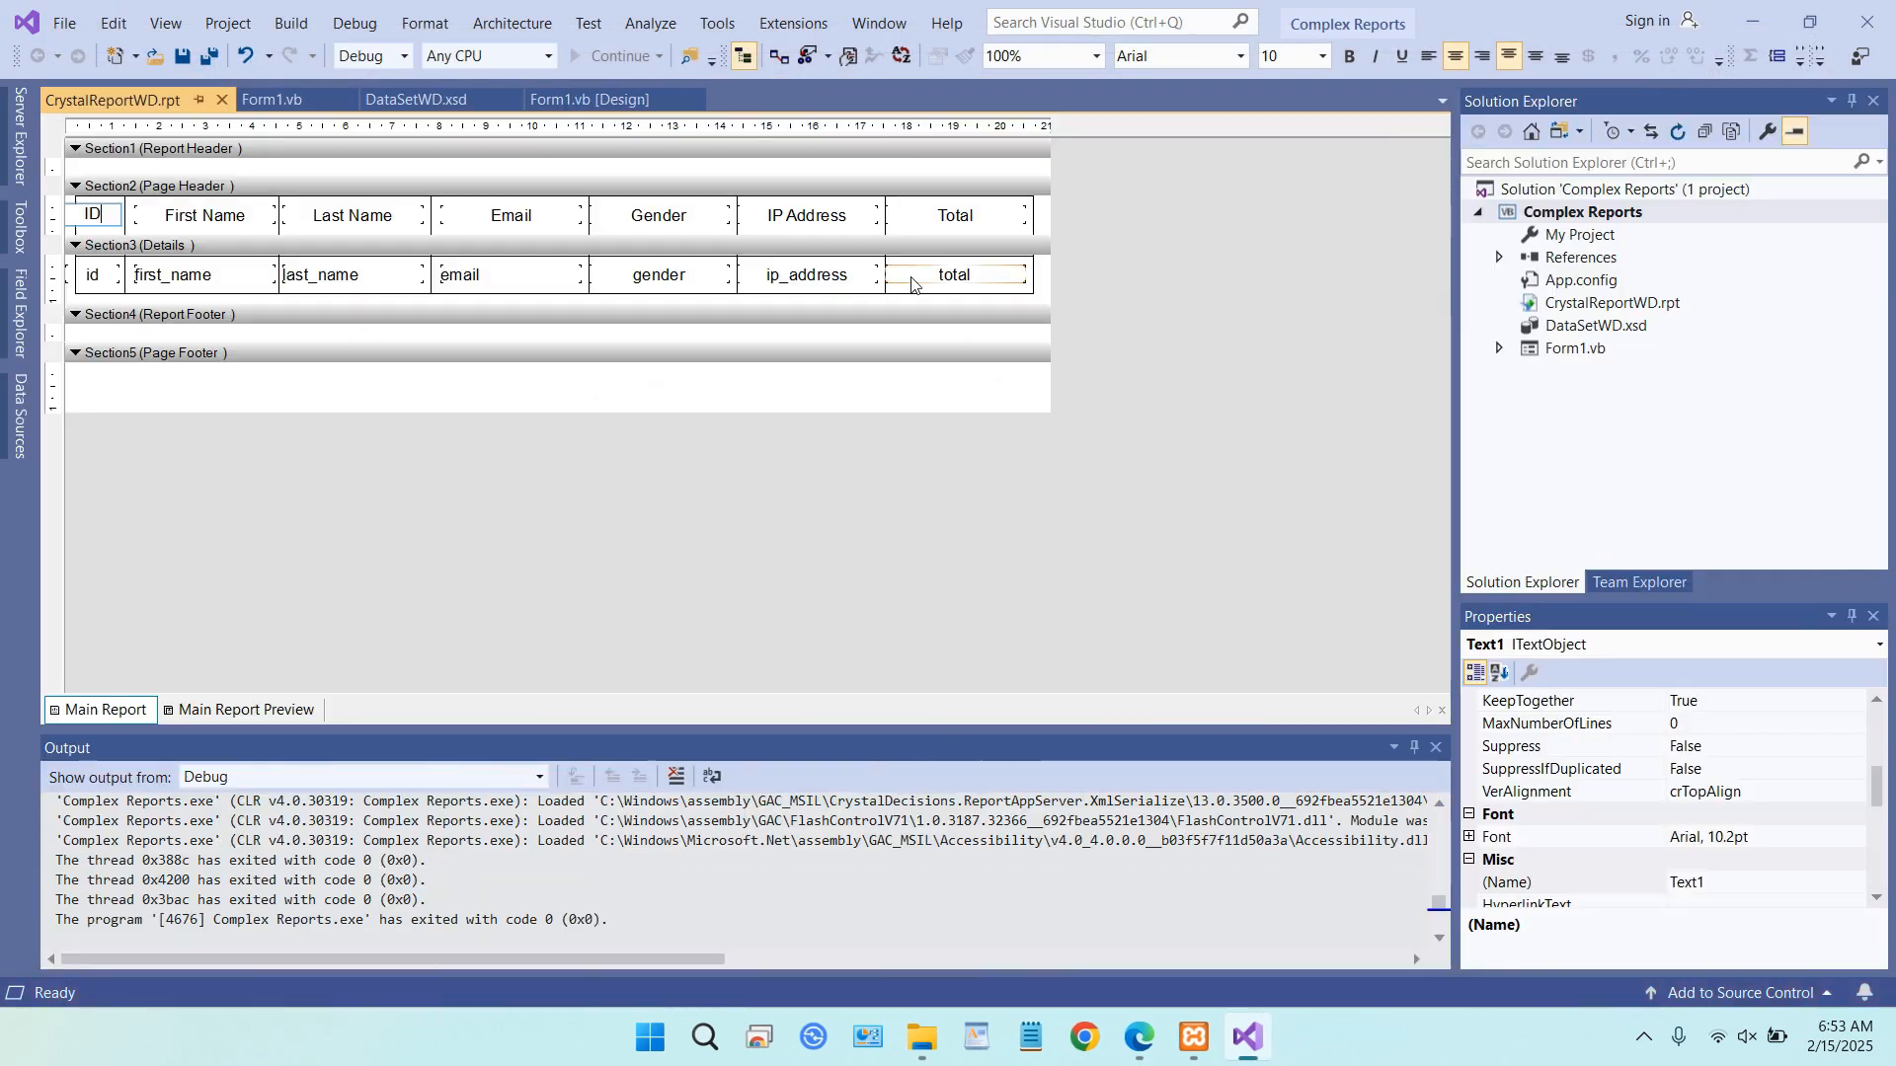
- Set the background color of the Page Header section to the light orange 255, 224, 192
left_click(472, 188)
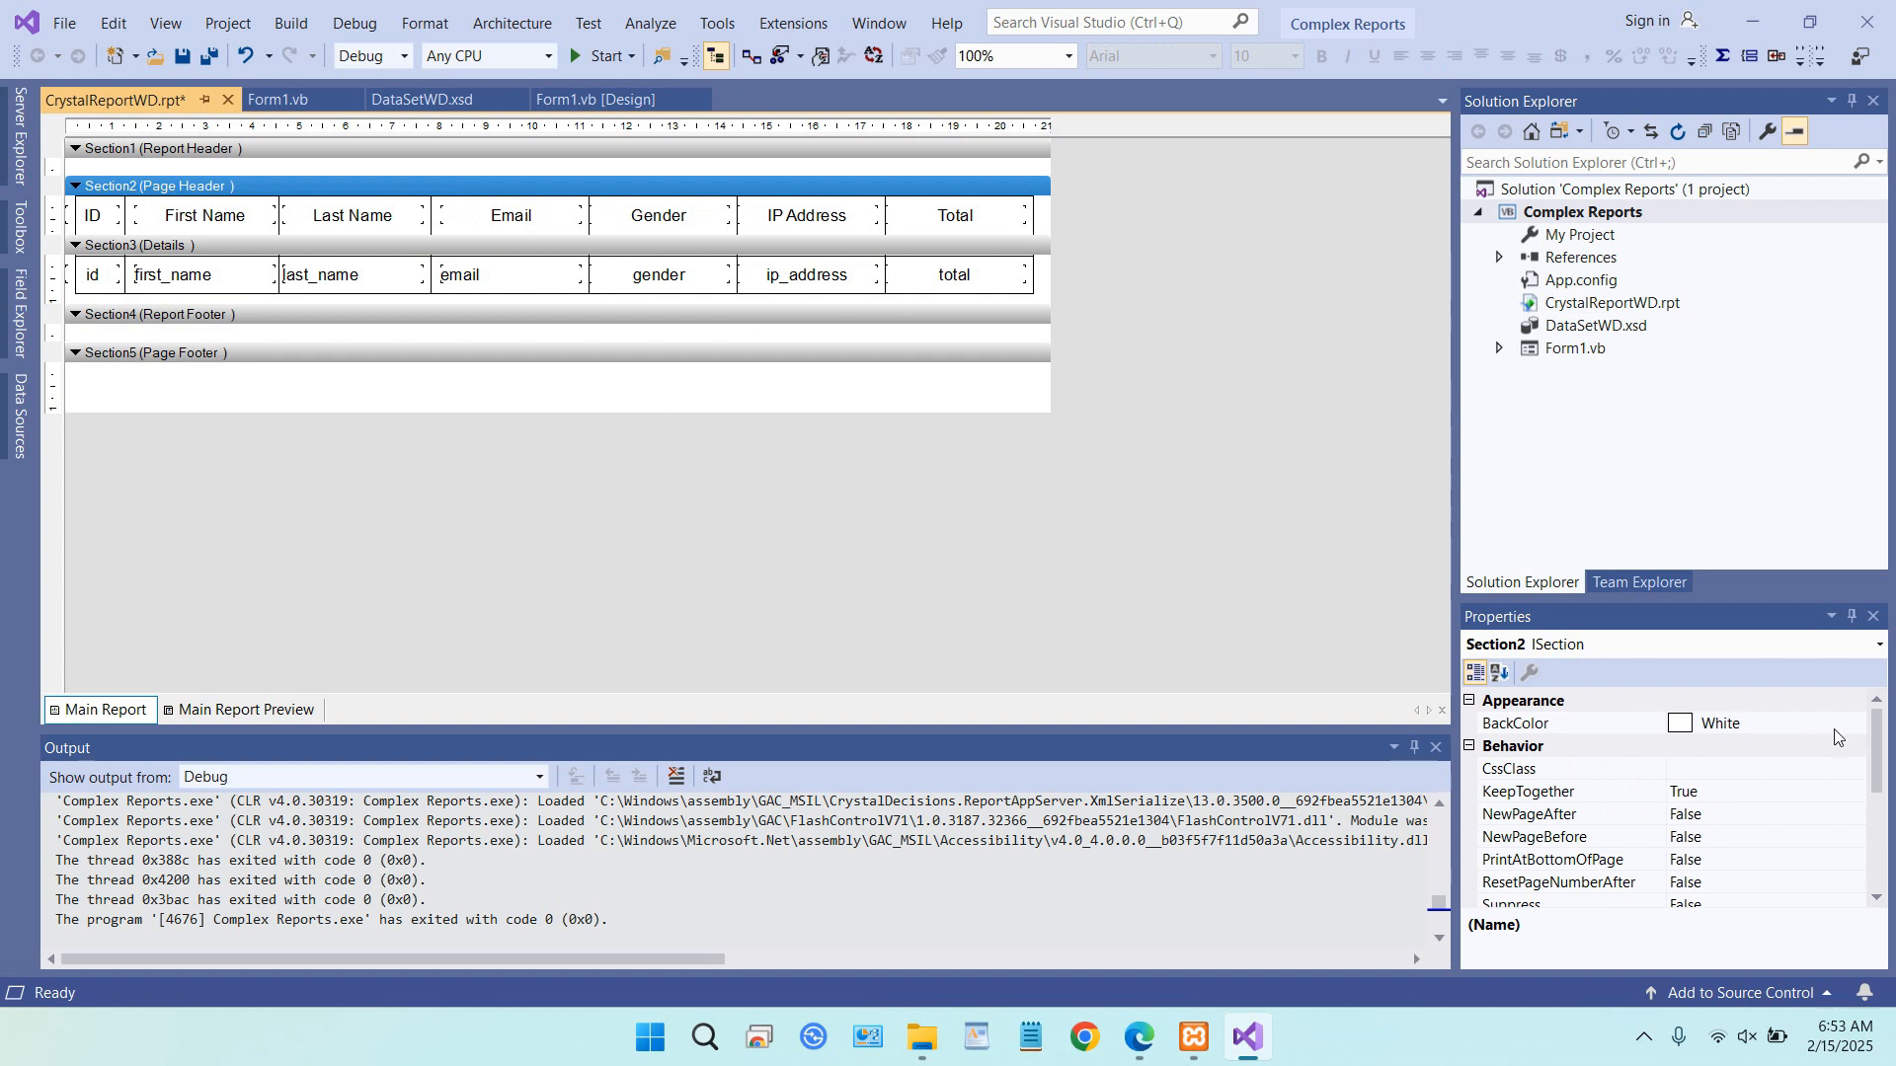
left_click(1848, 731)
left_click(1854, 726)
left_click(1649, 454)
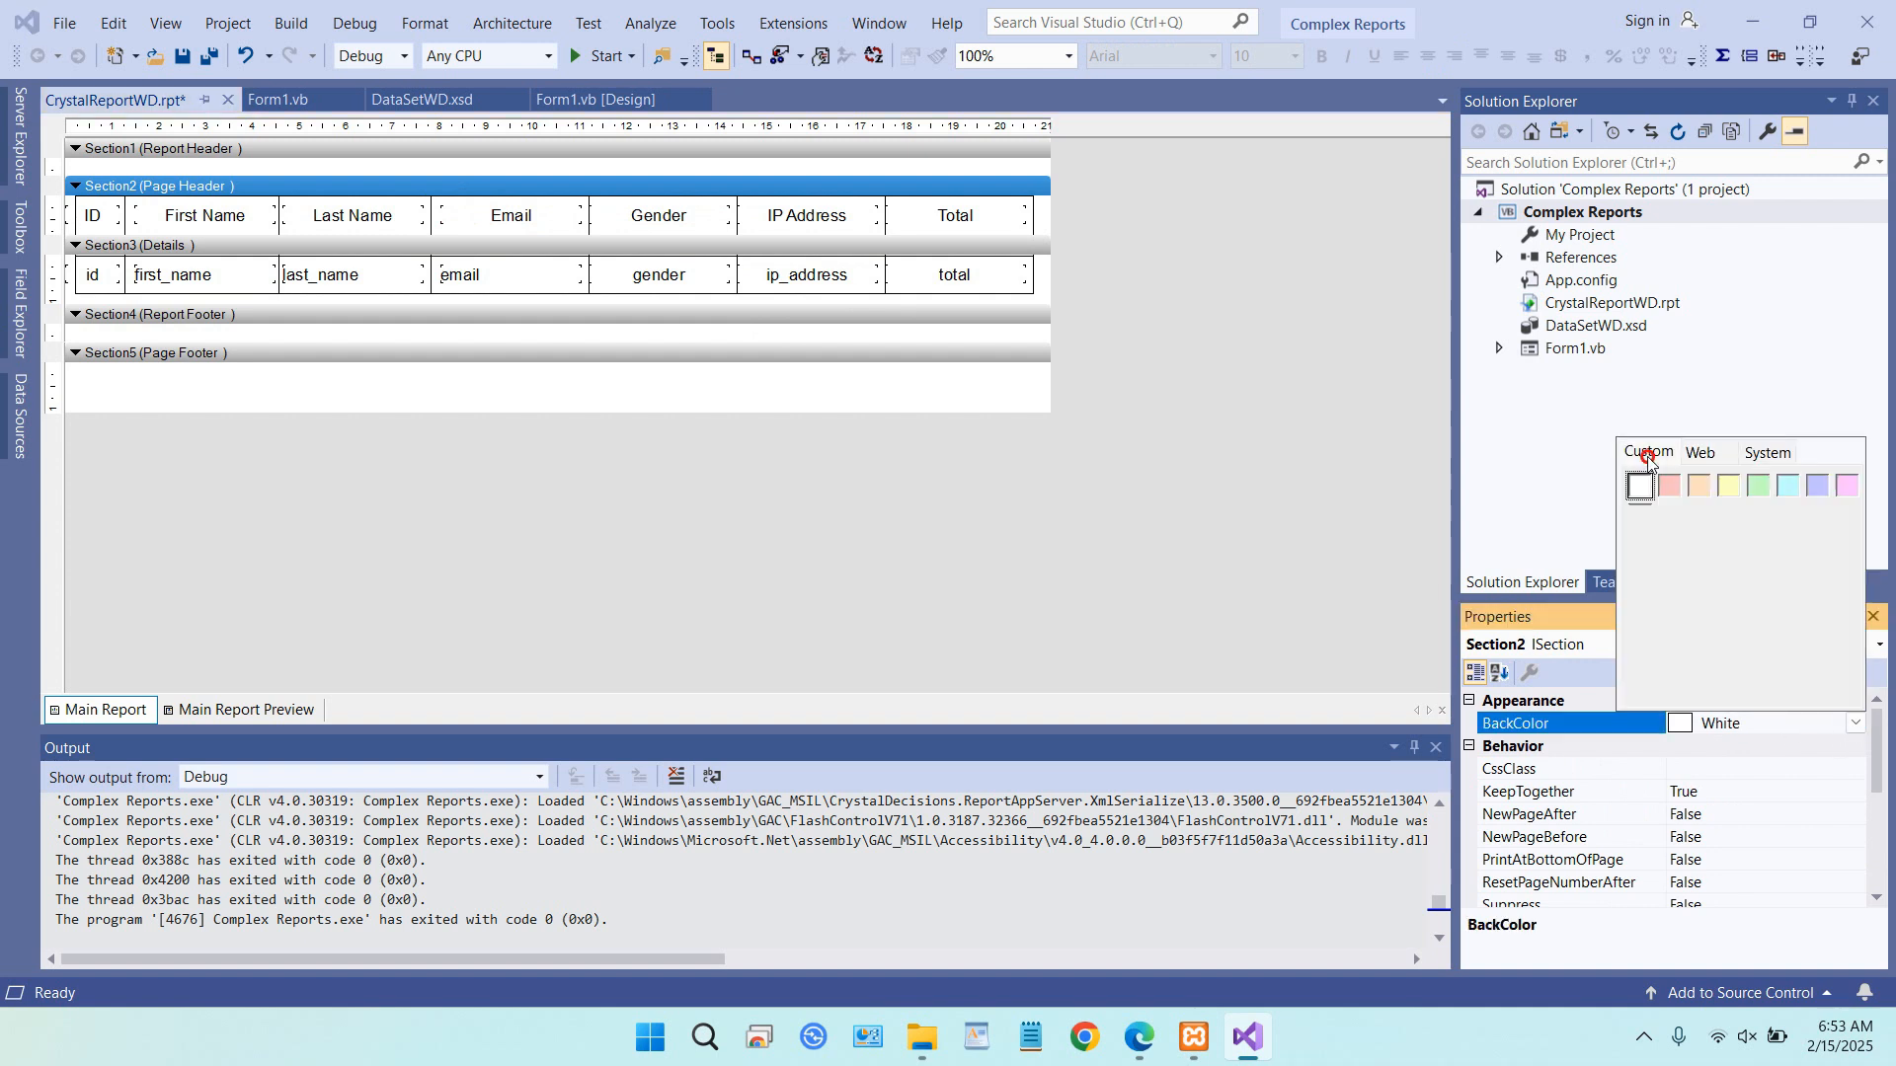
left_click(1698, 485)
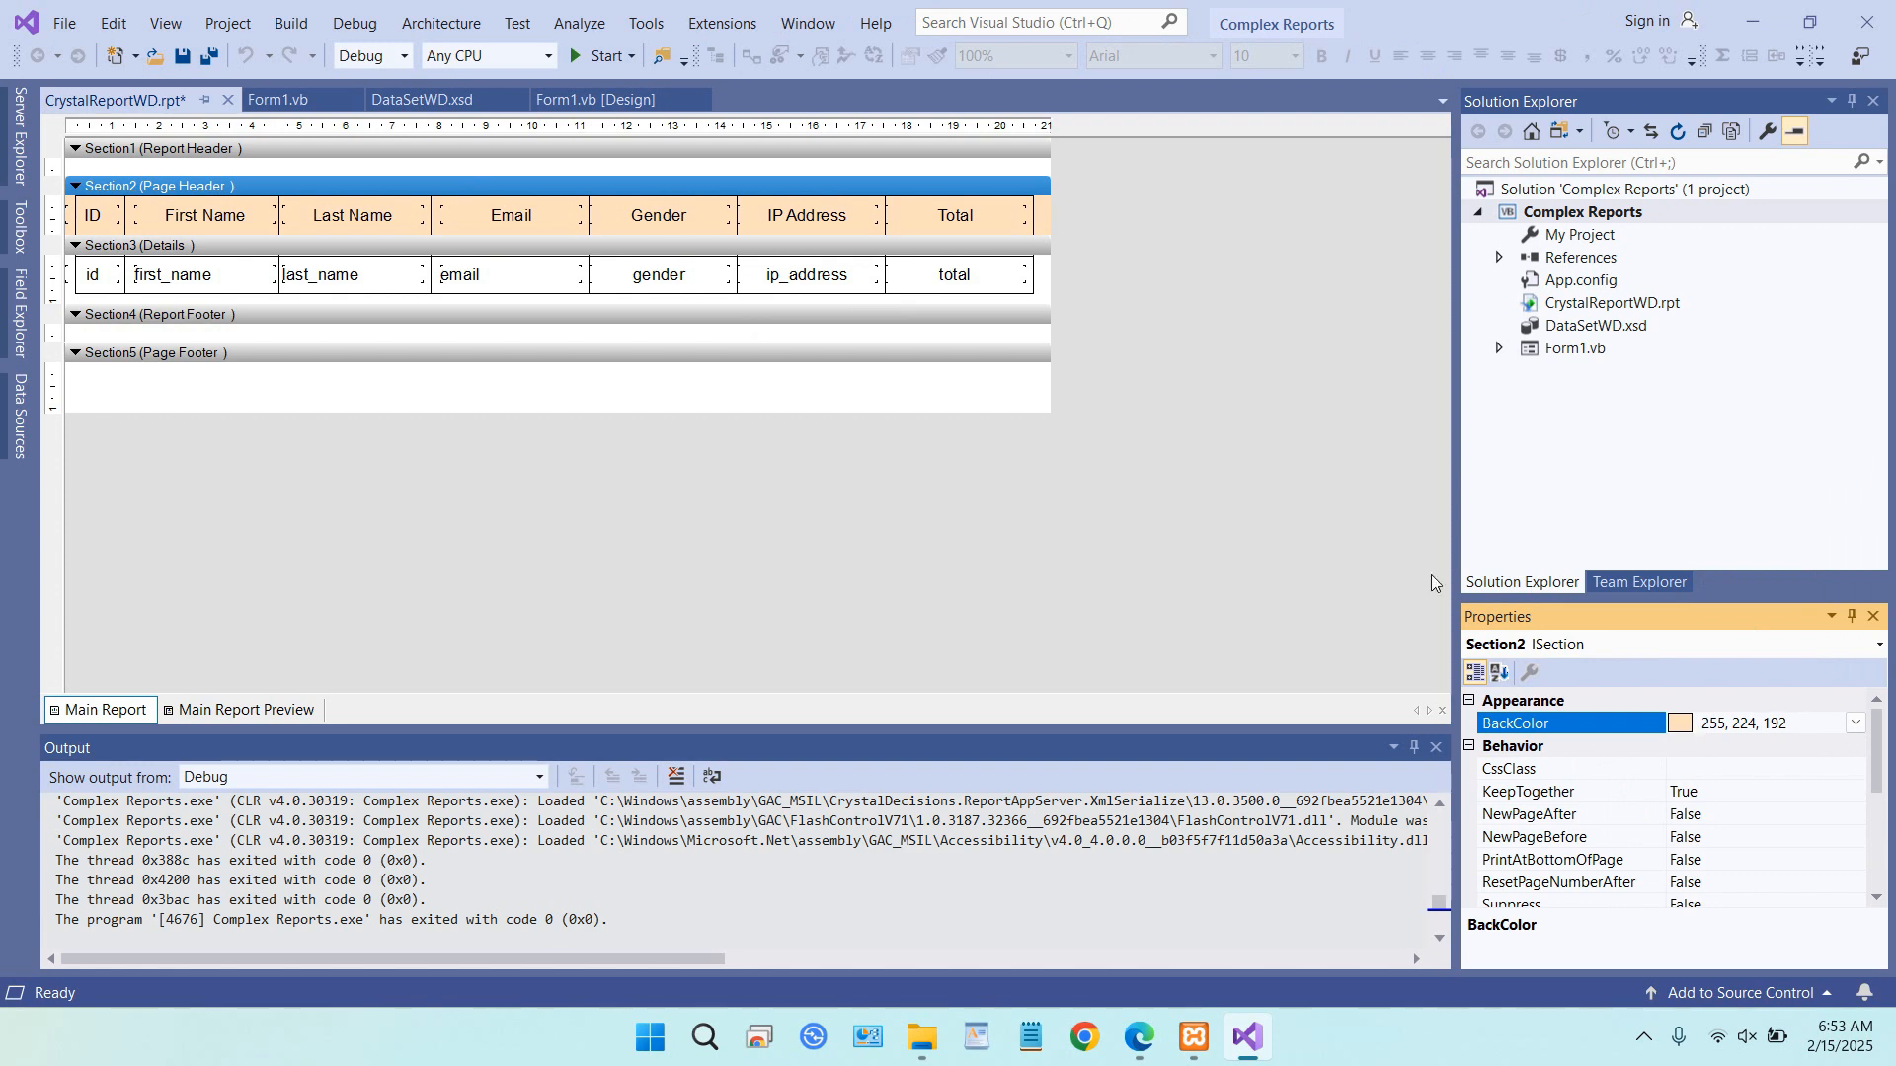
- Run the project, examine the colored page header in the maximized form, and close it
left_click(577, 56)
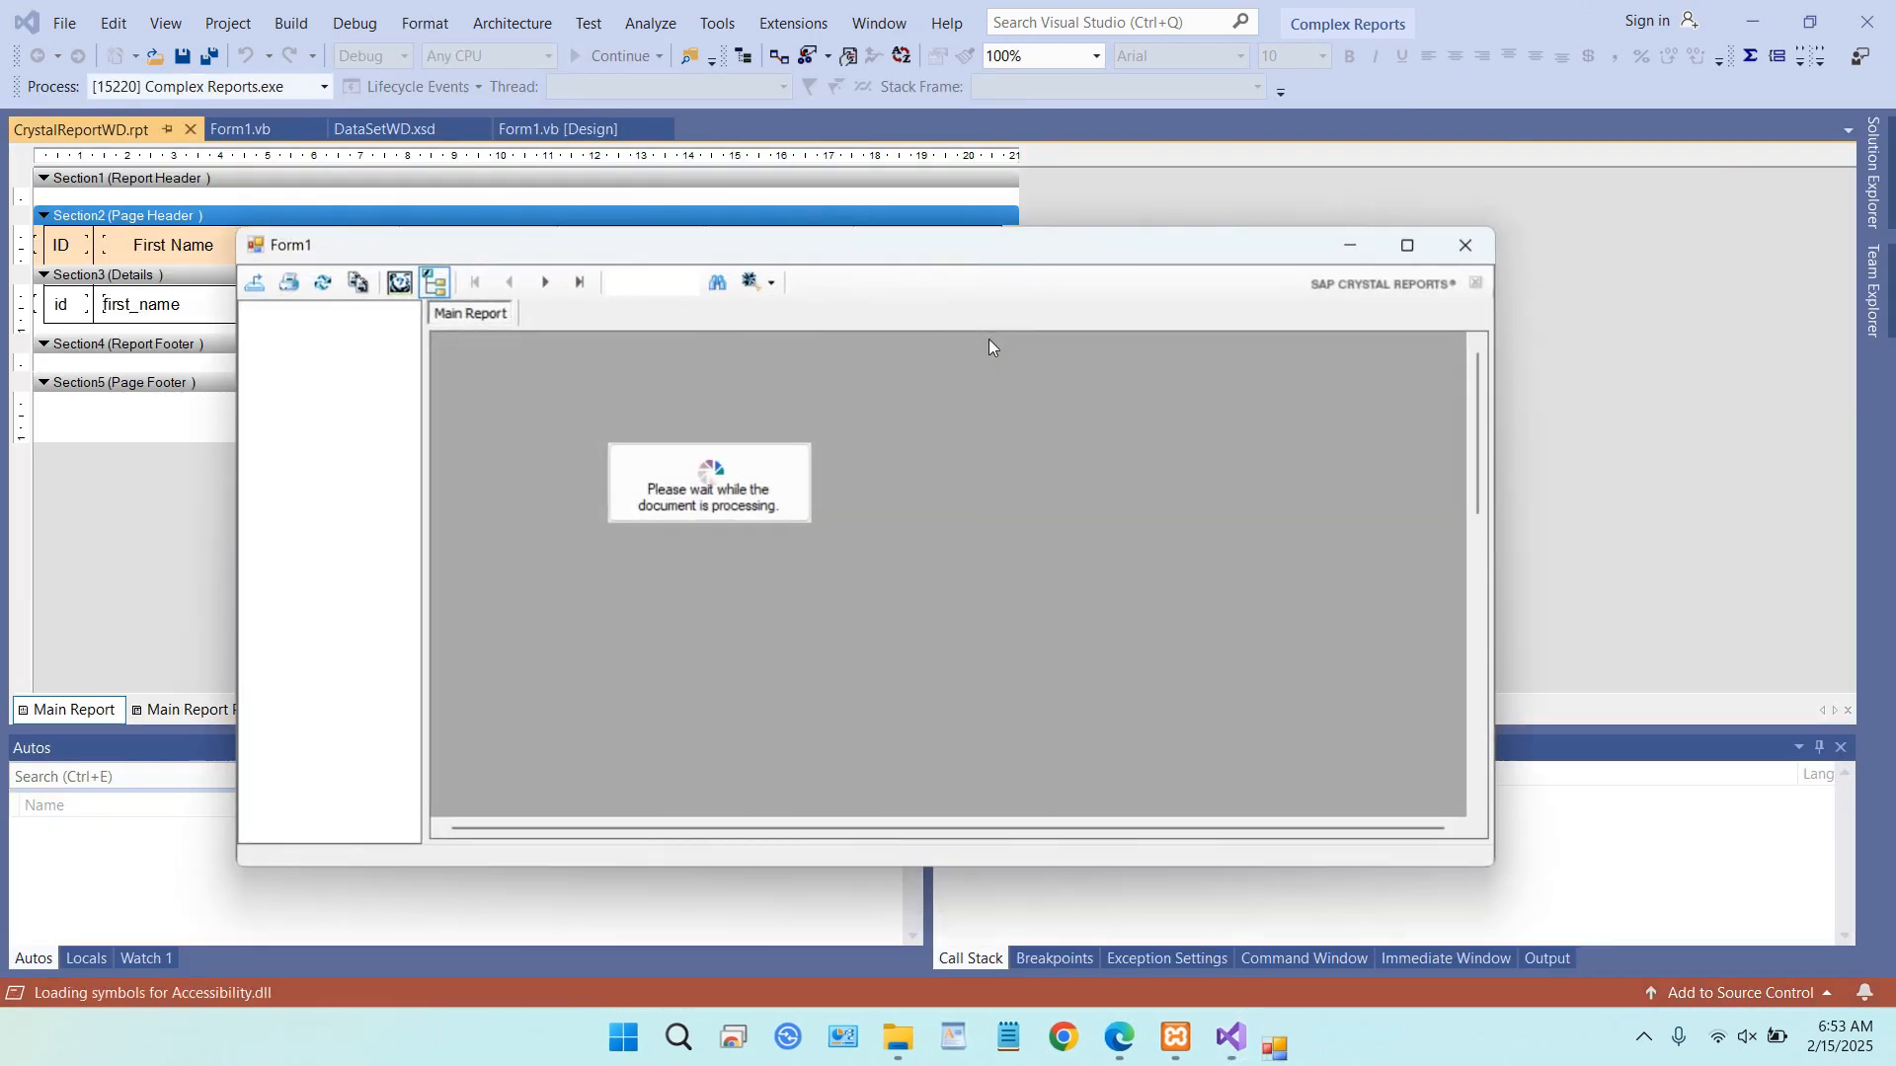
left_click(1409, 245)
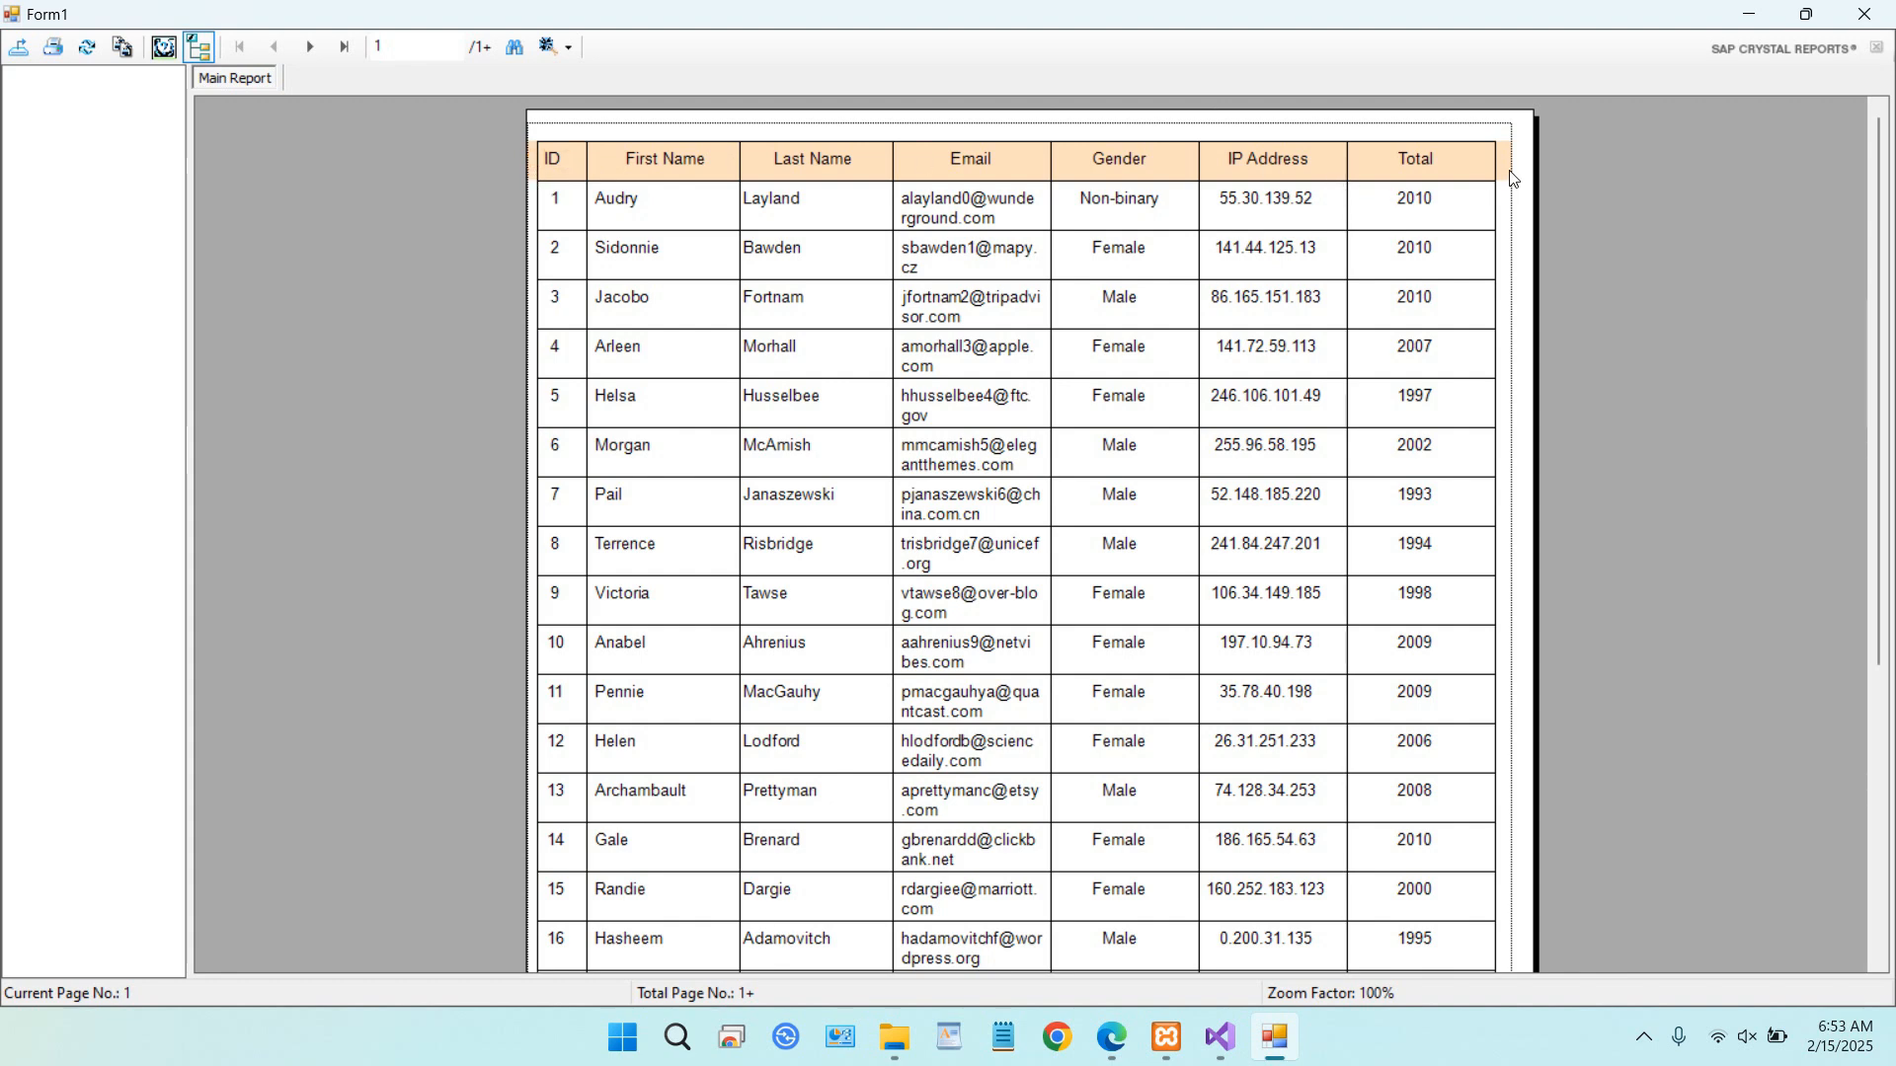
left_click(1876, 6)
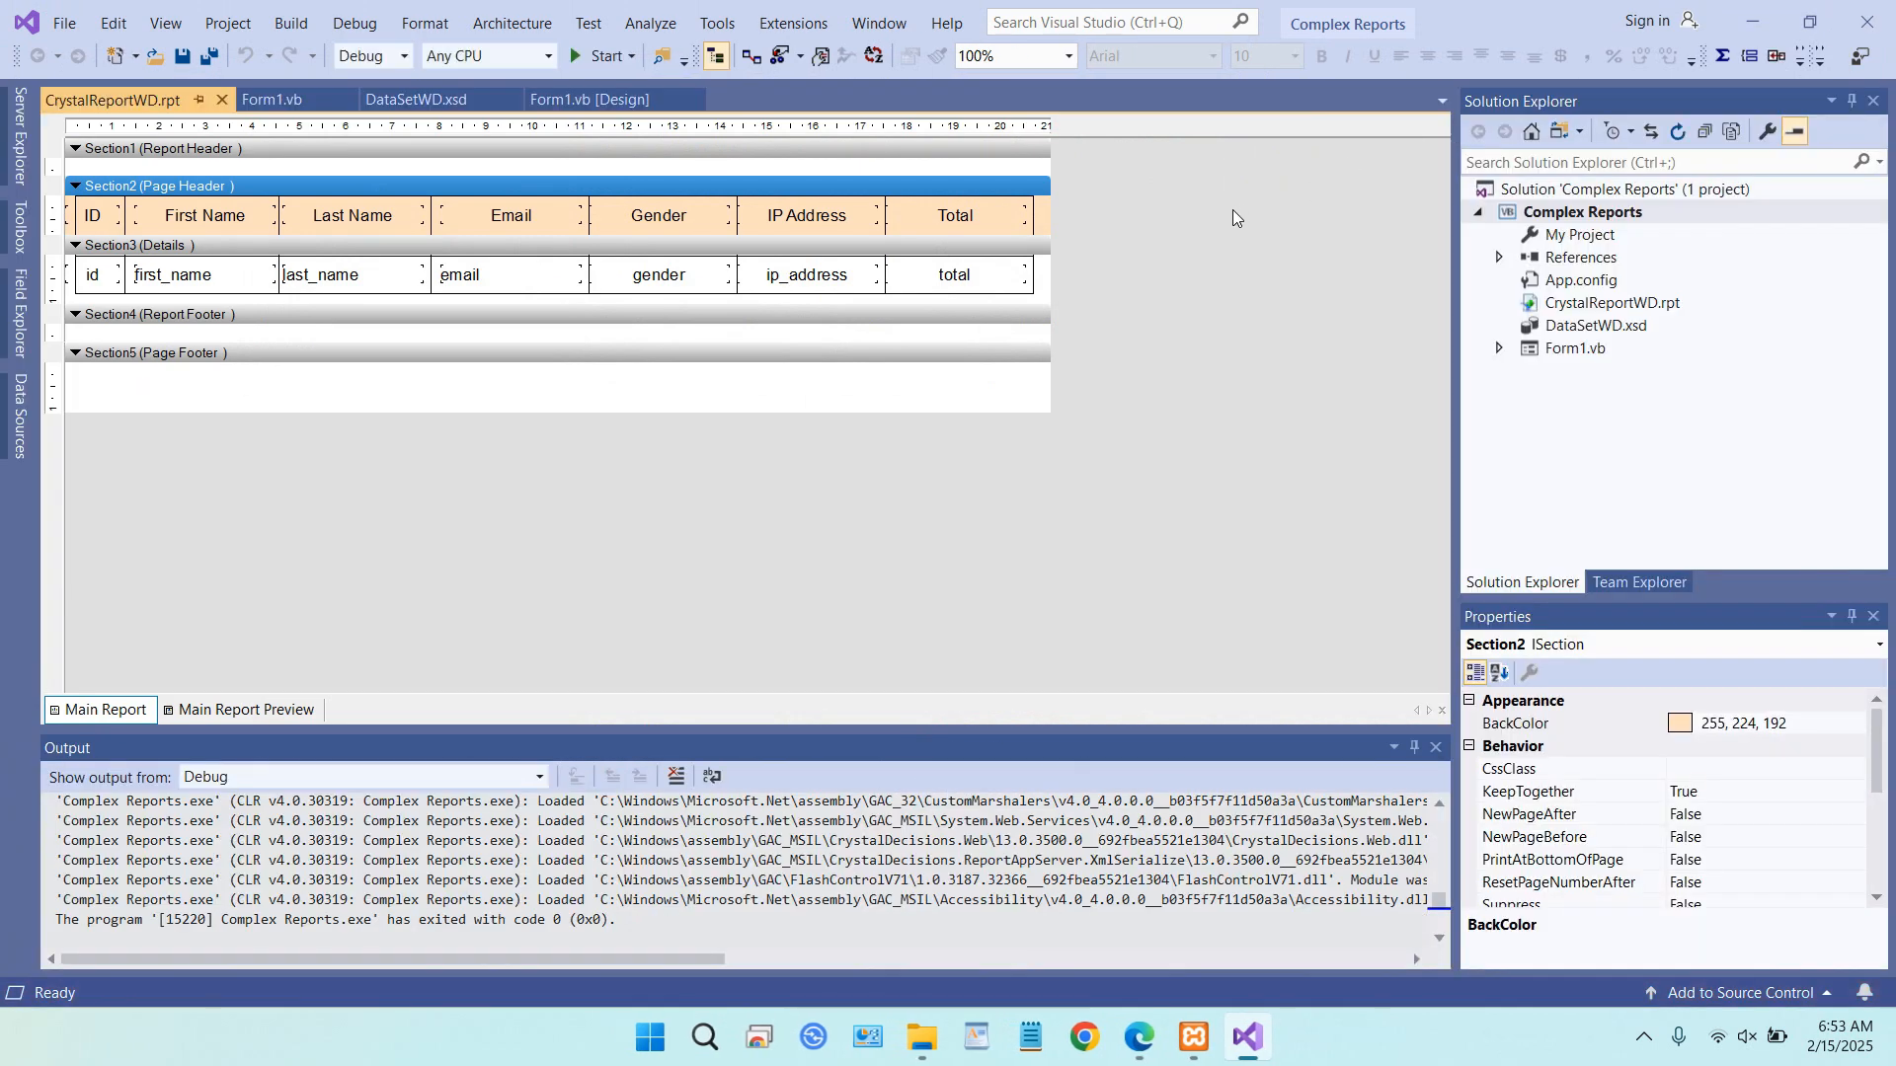
- Make all seven Page Header headings bold, from ID through Total
left_click(977, 222)
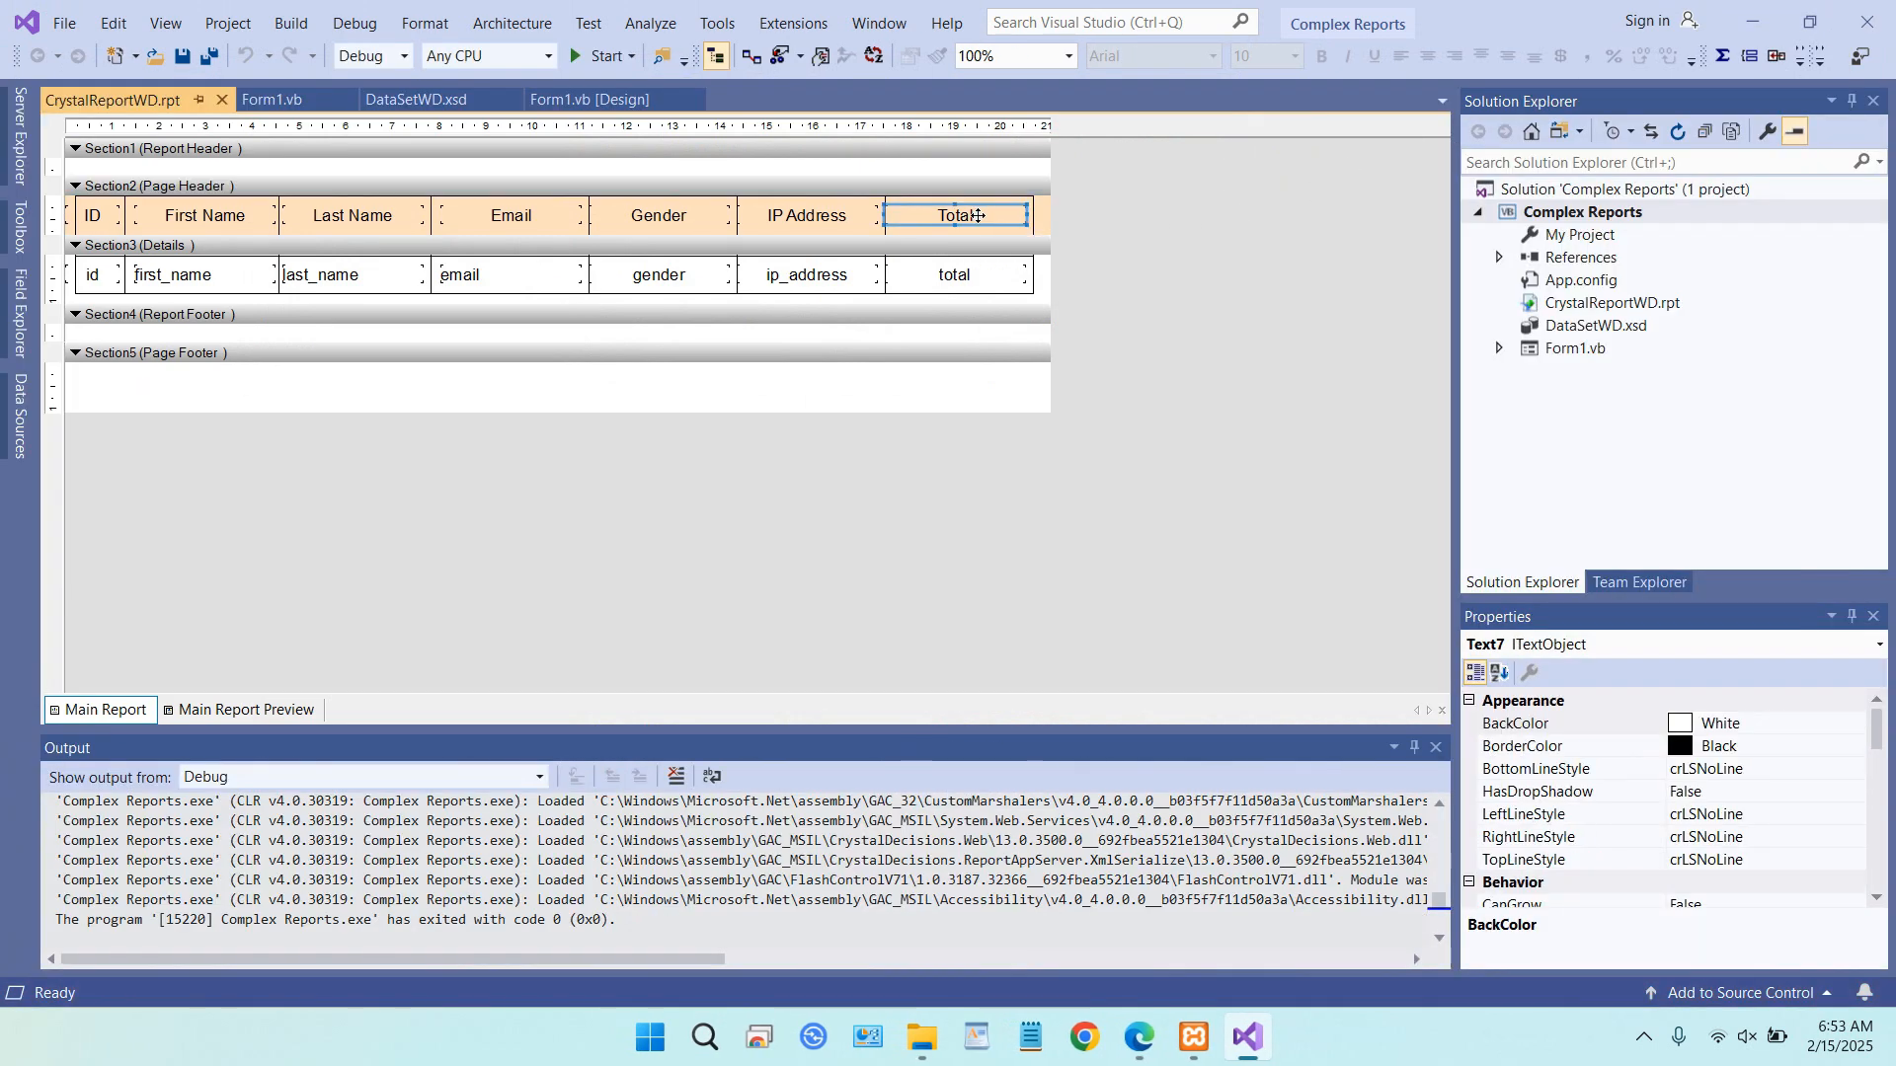
left_click(815, 222, "ctrl")
left_click(658, 222, "ctrl")
left_click(464, 218, "ctrl")
left_click(375, 214, "ctrl")
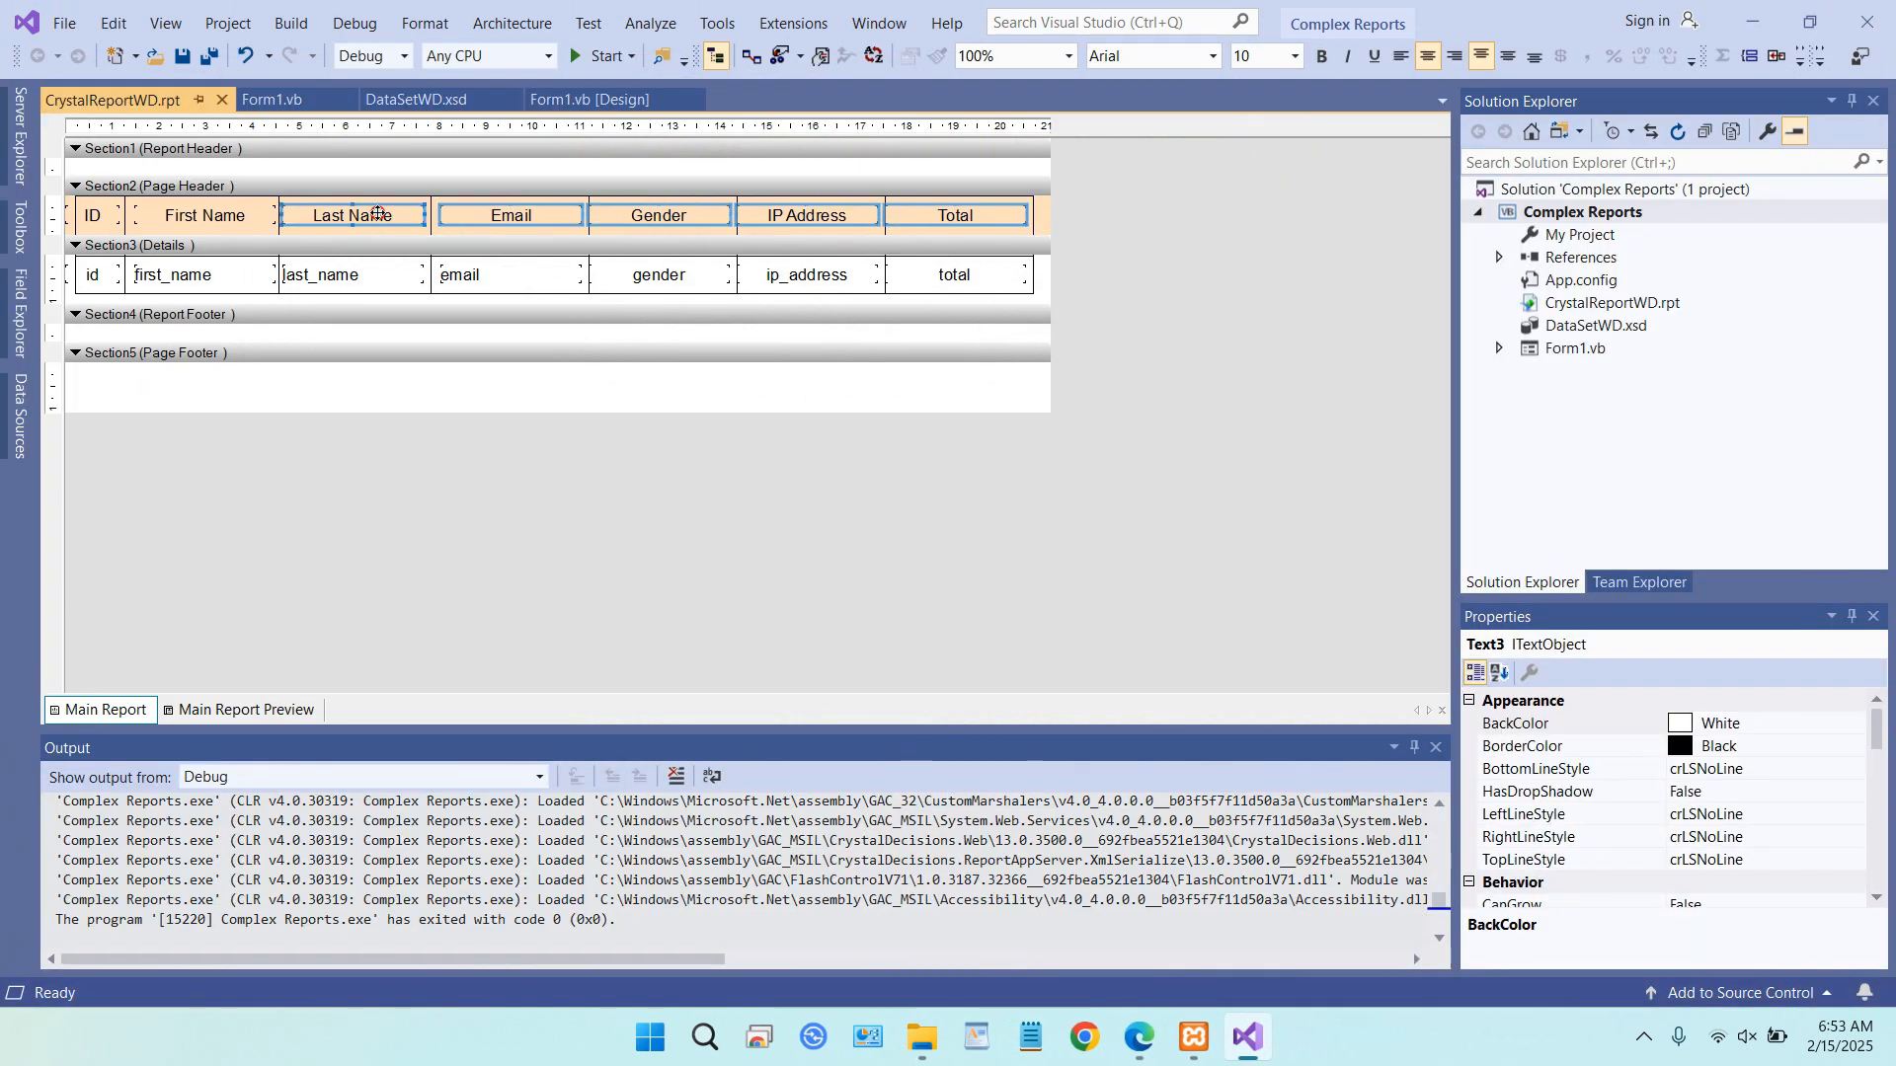
left_click(216, 210, "ctrl")
left_click(108, 224, "ctrl")
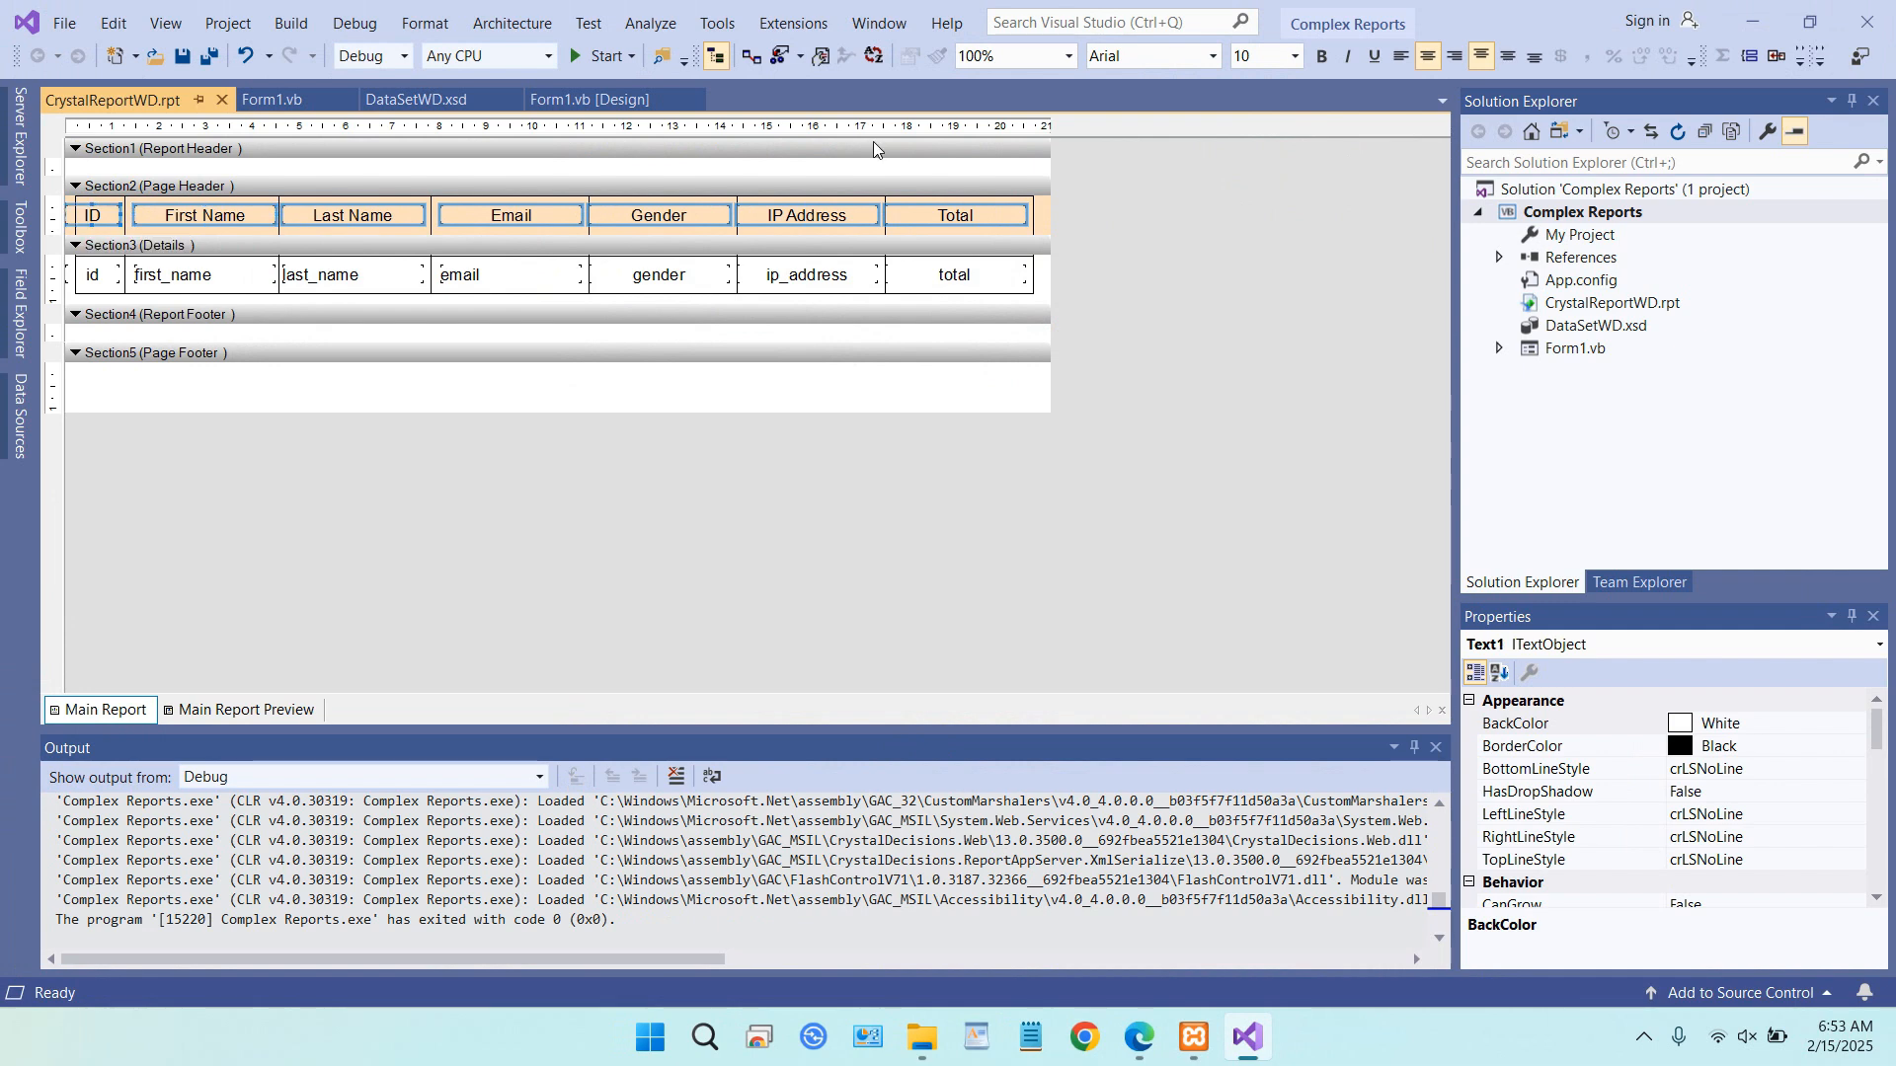
left_click(1321, 59)
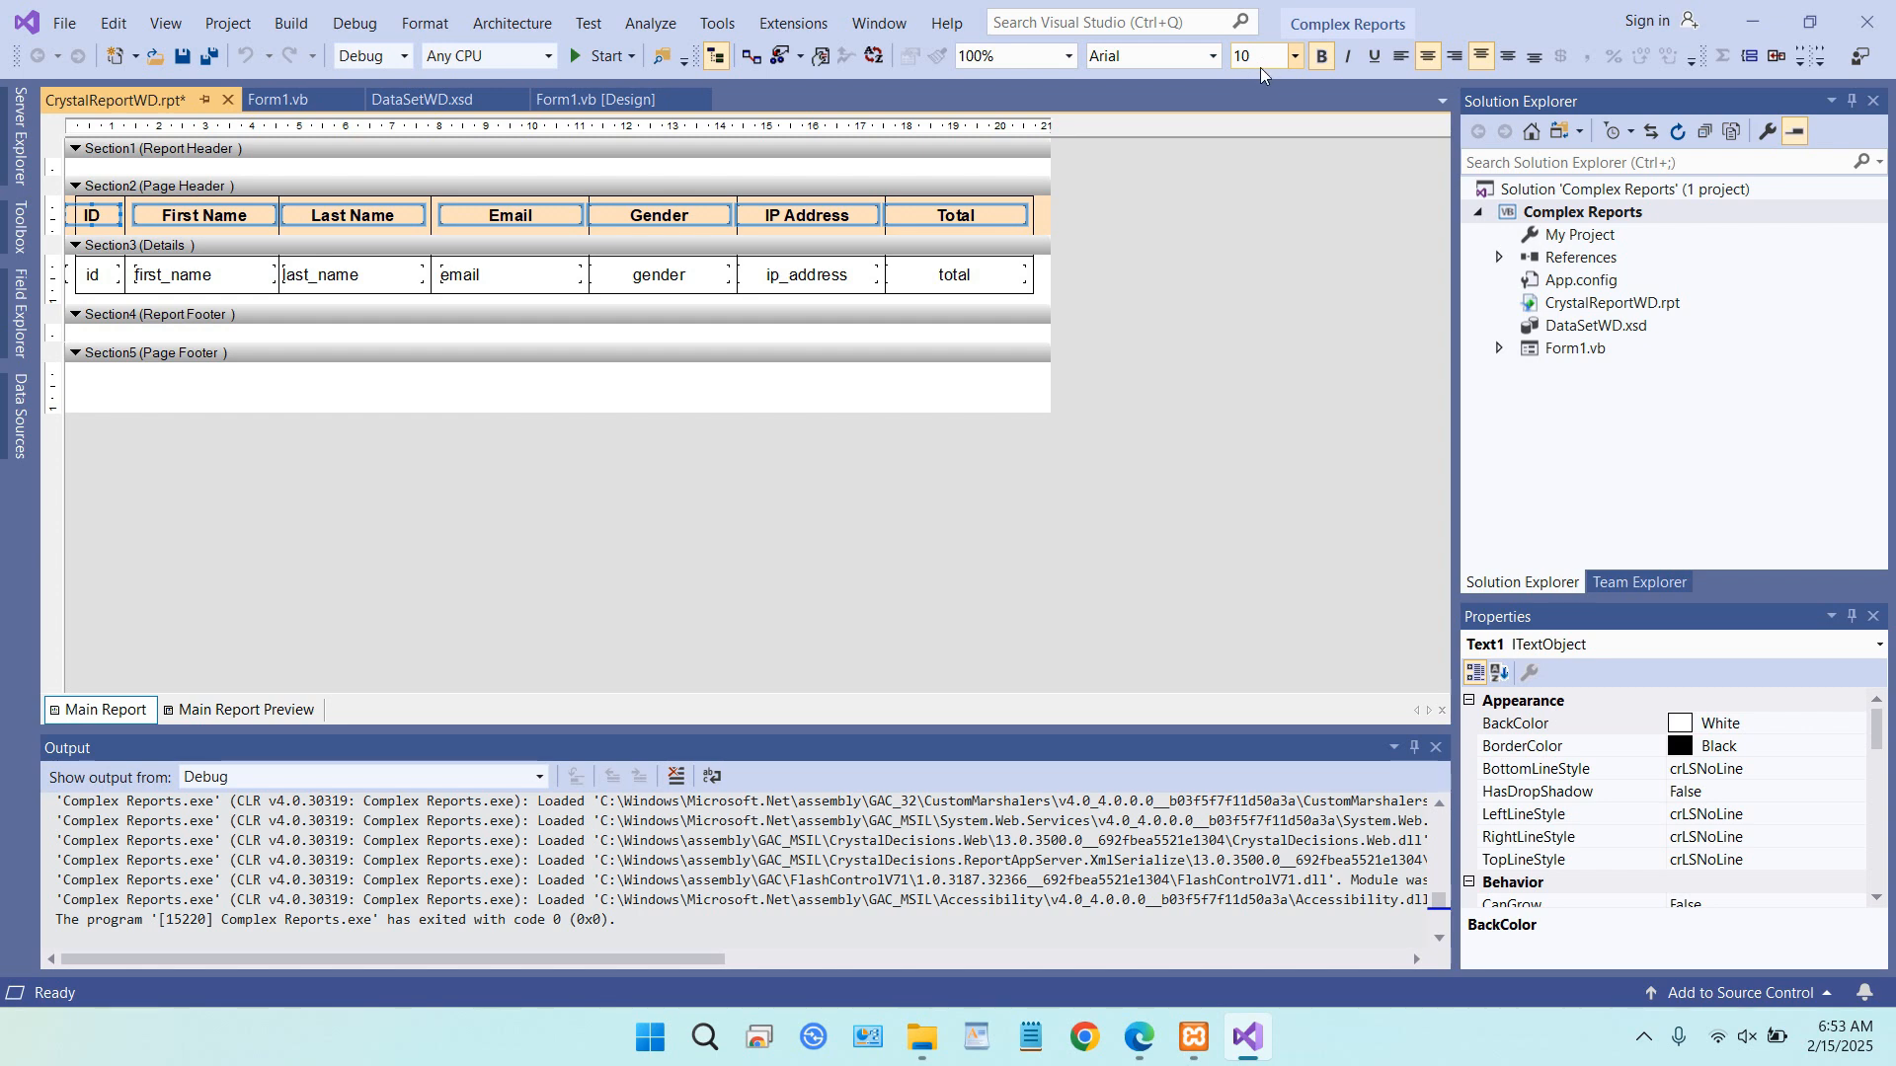
- Run the project, examine the bold headings in the maximized form, and close it
left_click(588, 59)
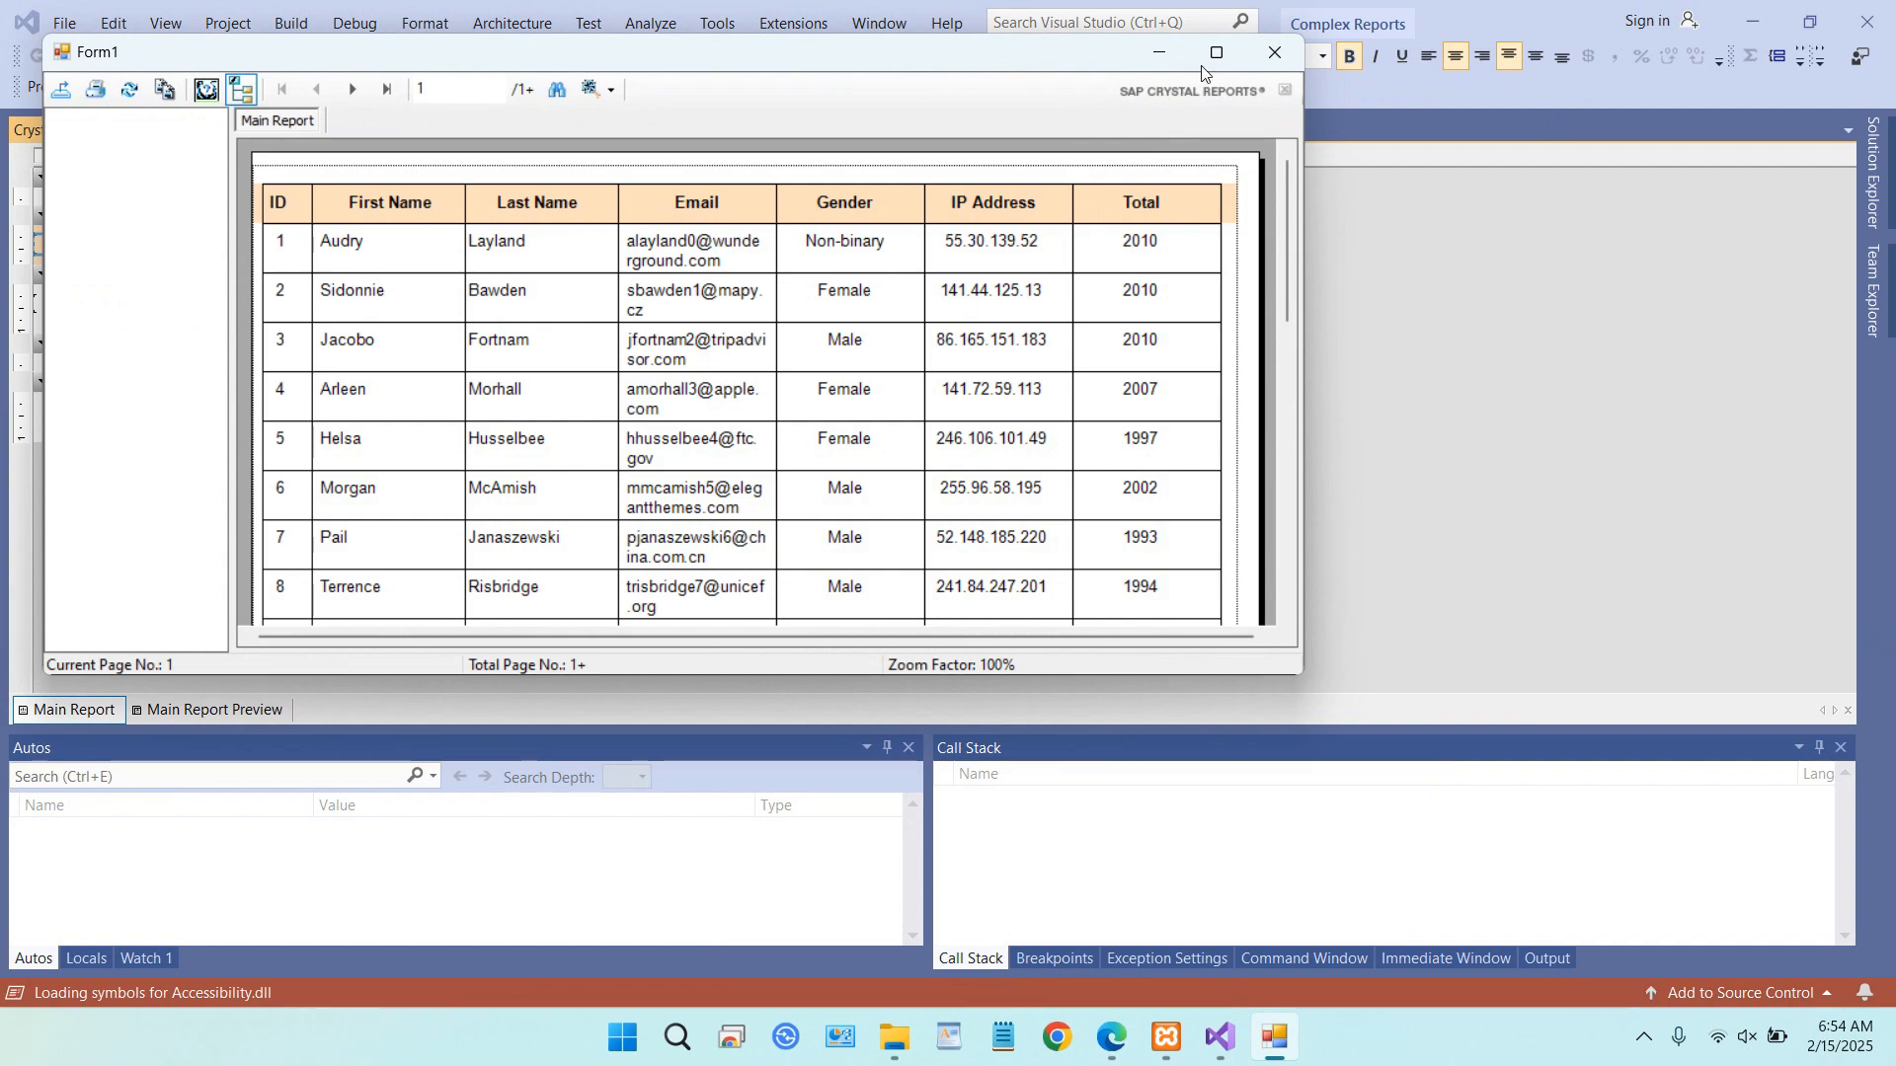
left_click(1203, 57)
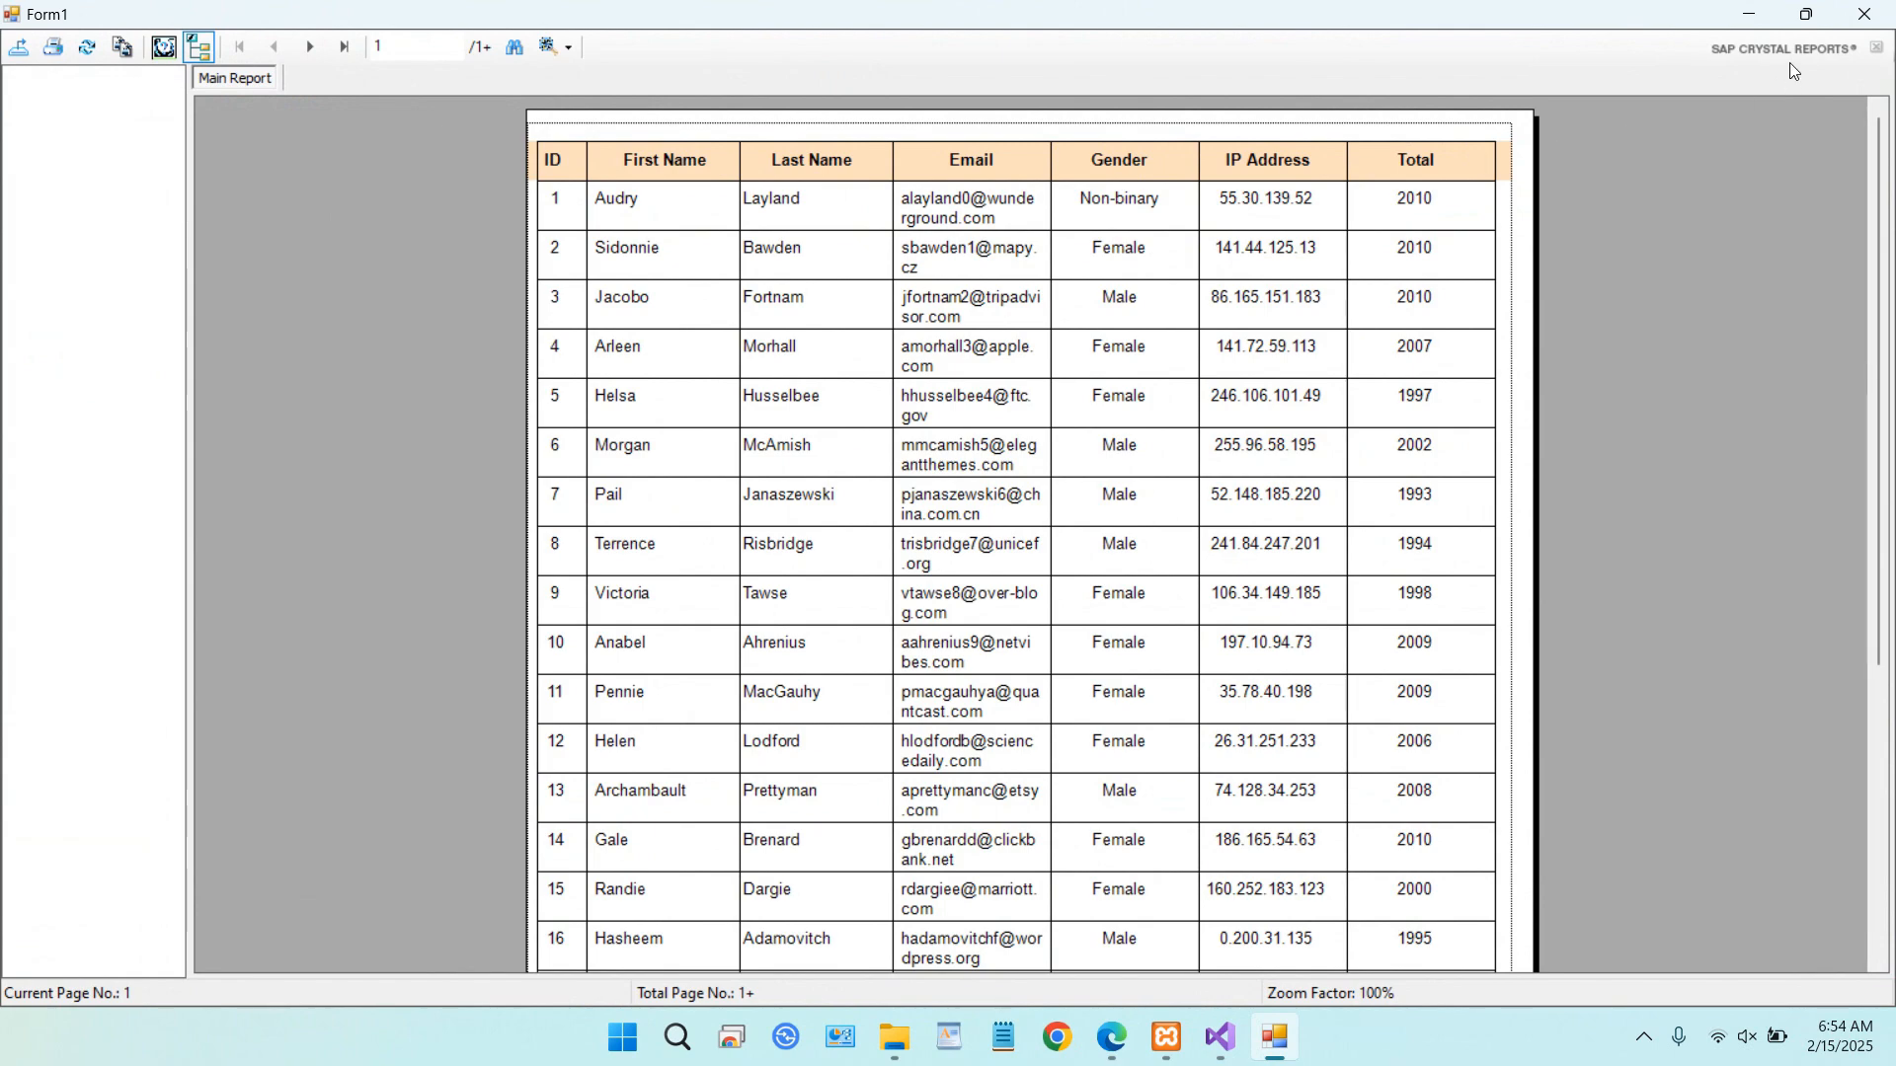
left_click(1864, 14)
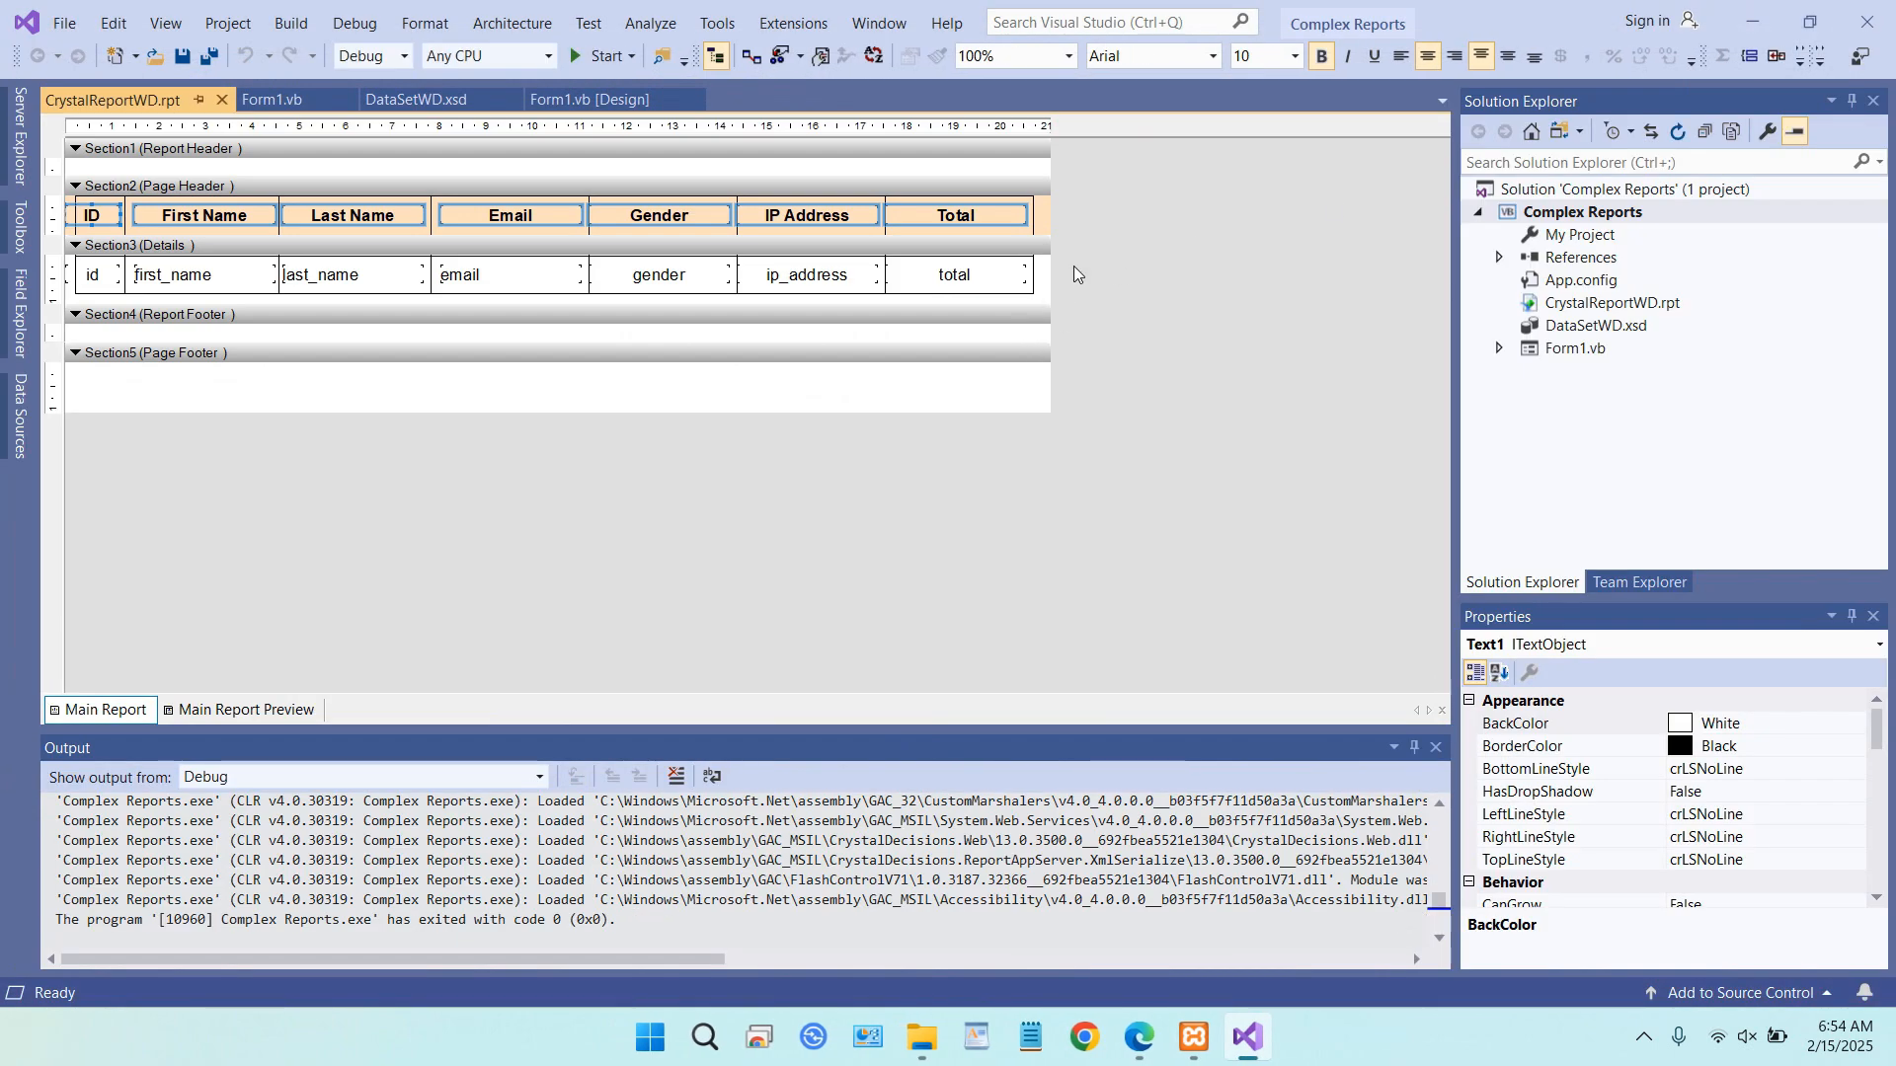
- Set the report's left page margin to 42 and its right page margin to 70 in Page Setup
right_click(984, 386)
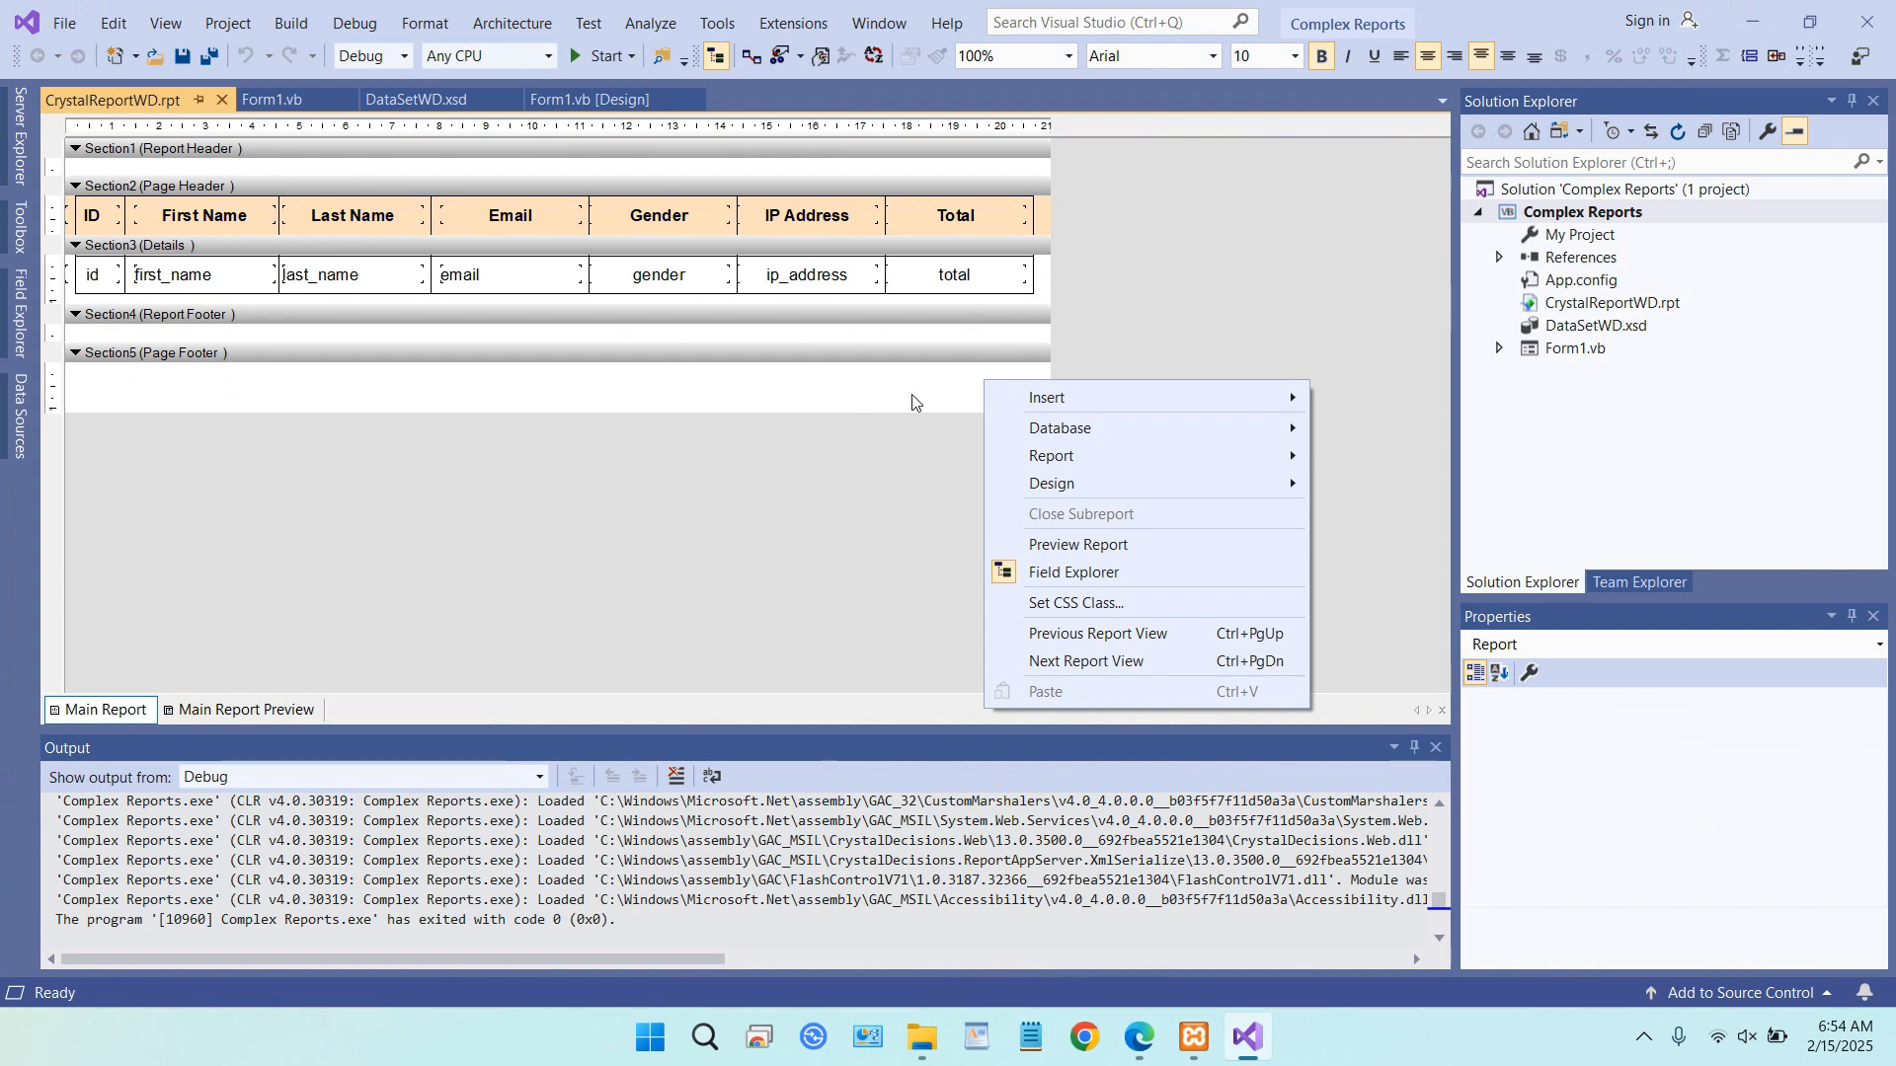
mouse_move(1092, 478)
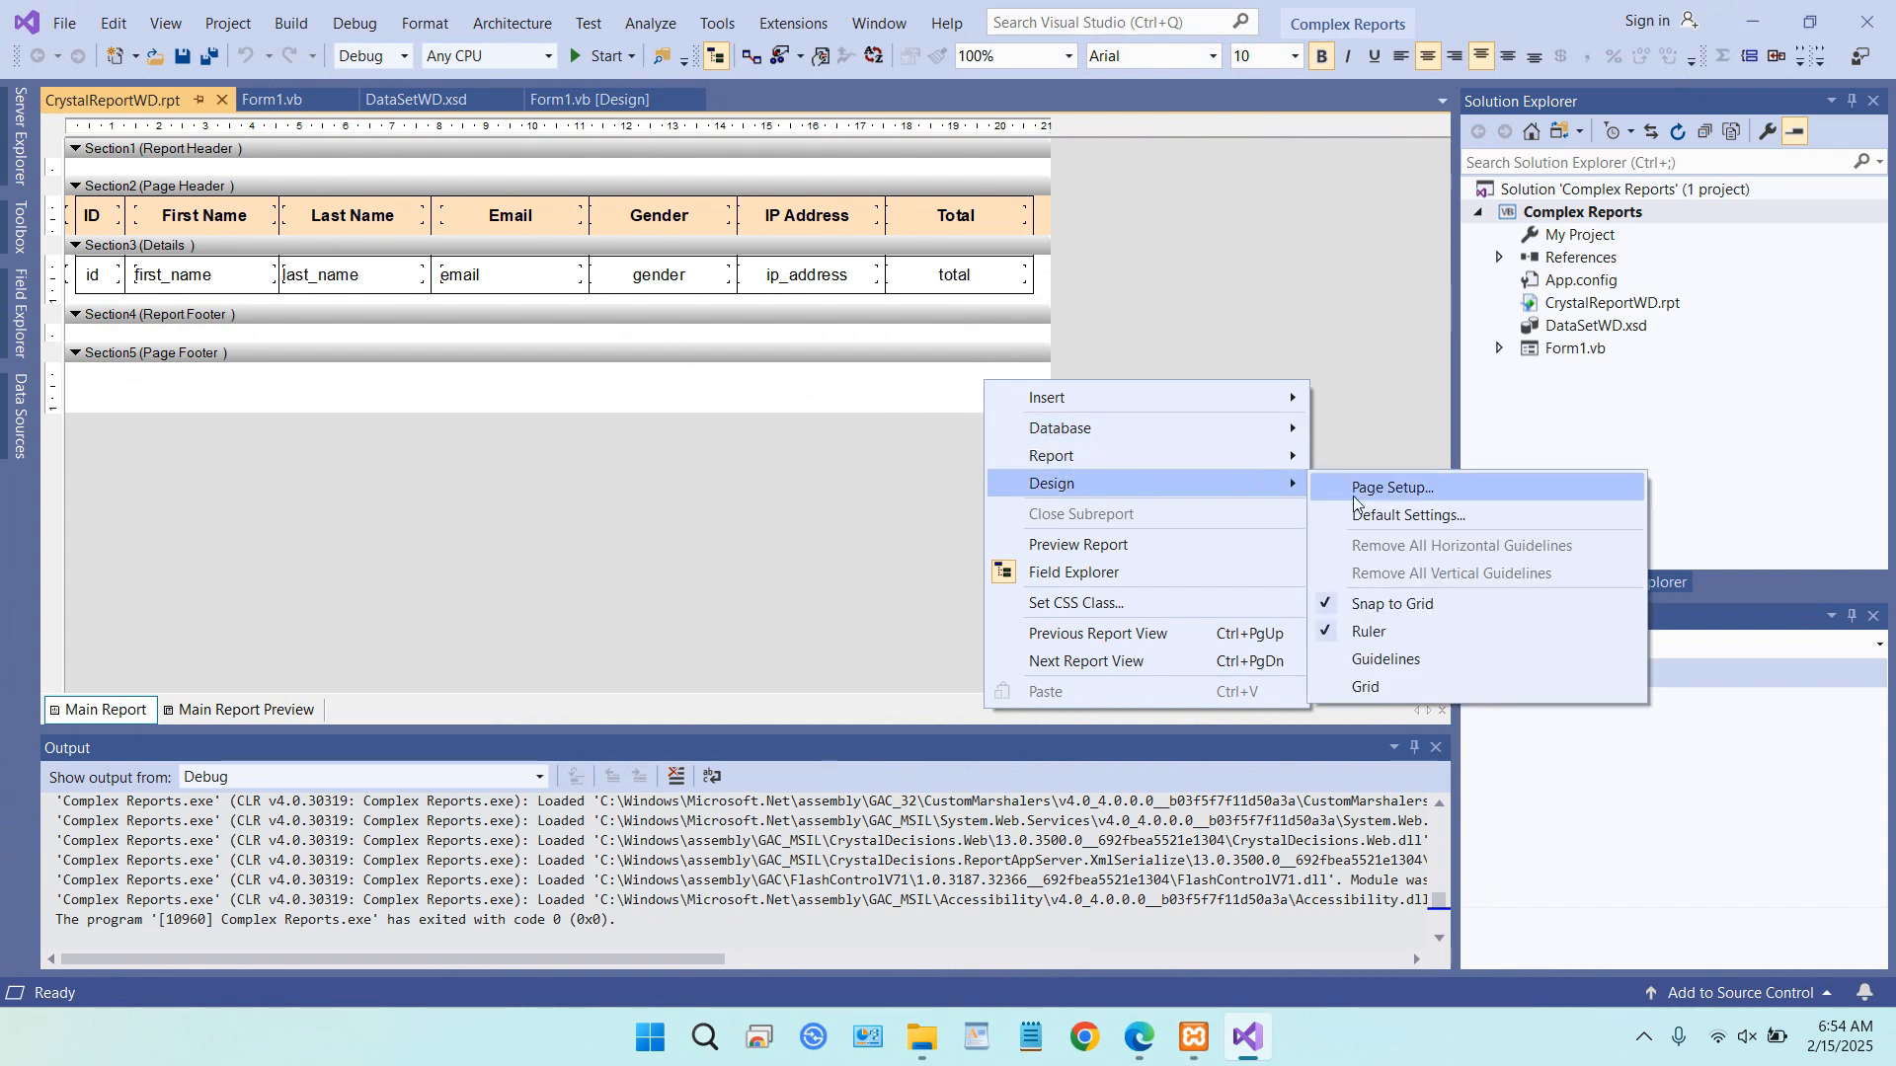
left_click(1372, 490)
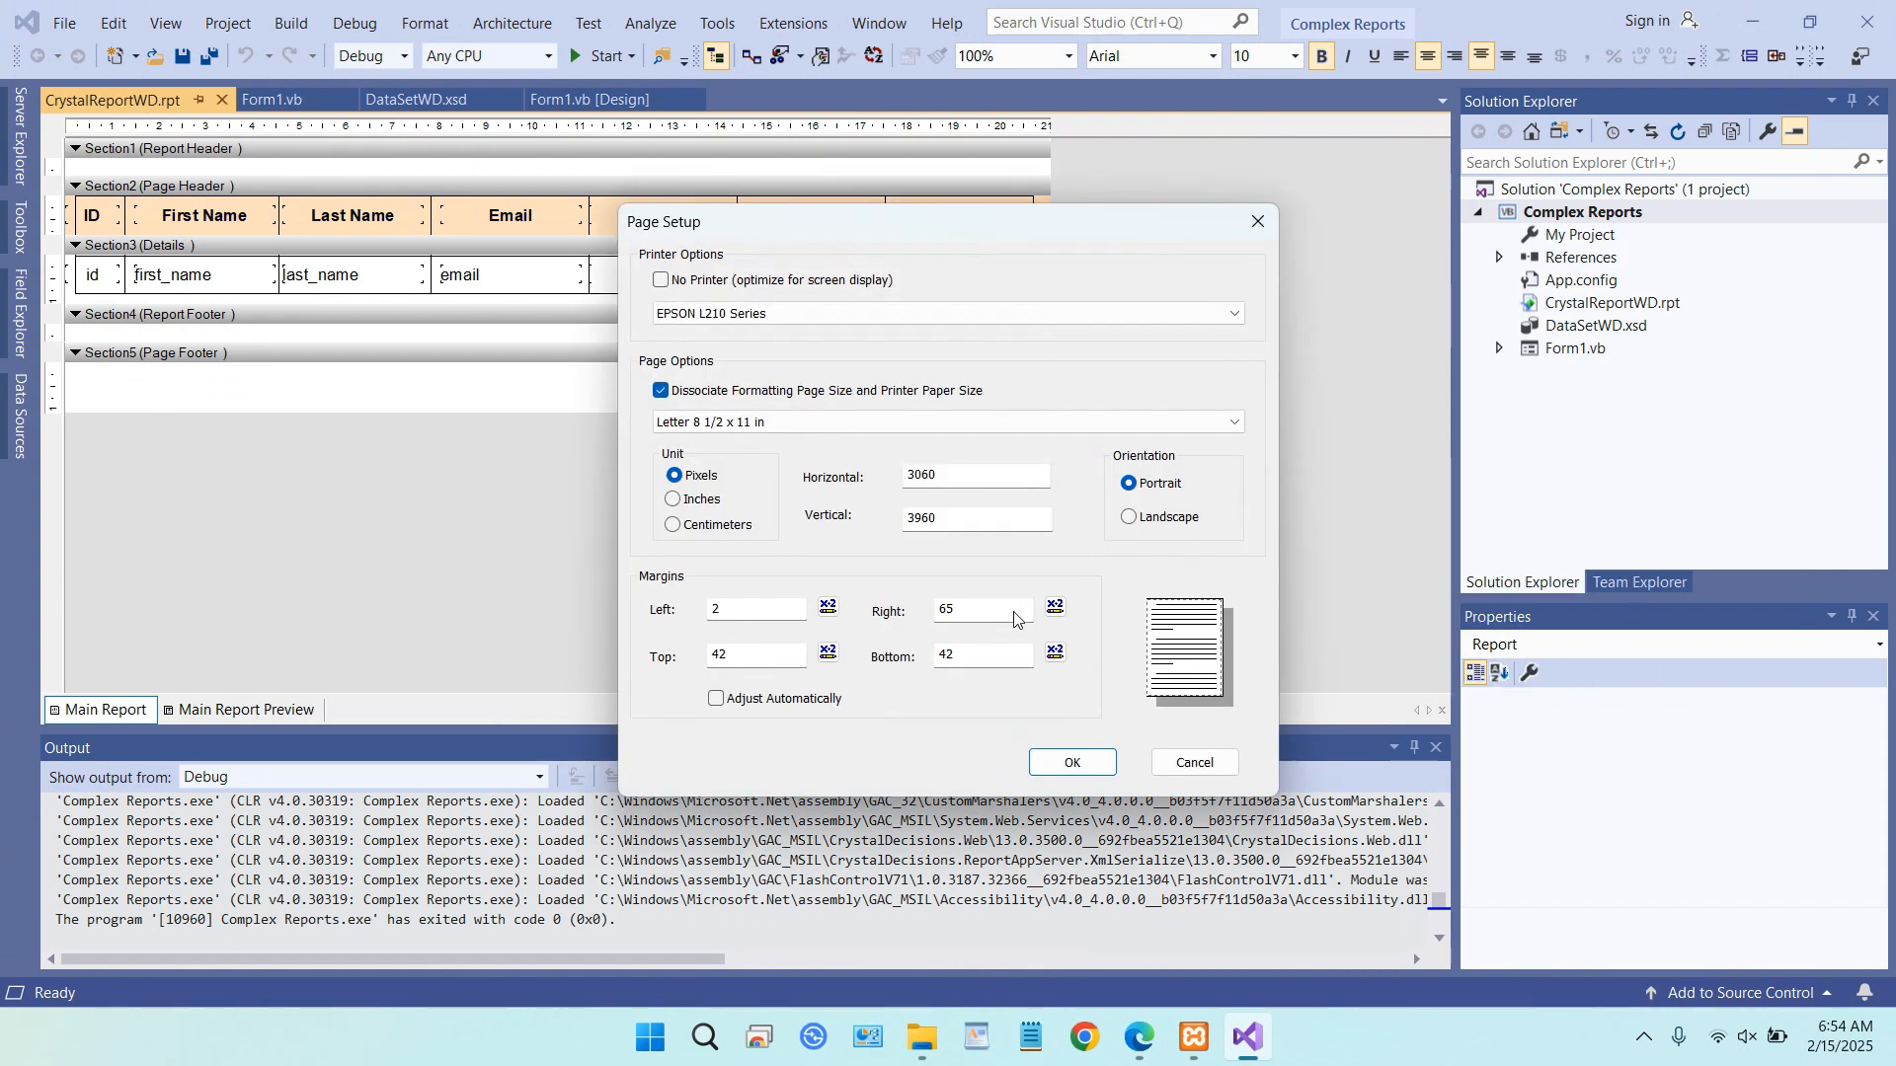
double_click(762, 620)
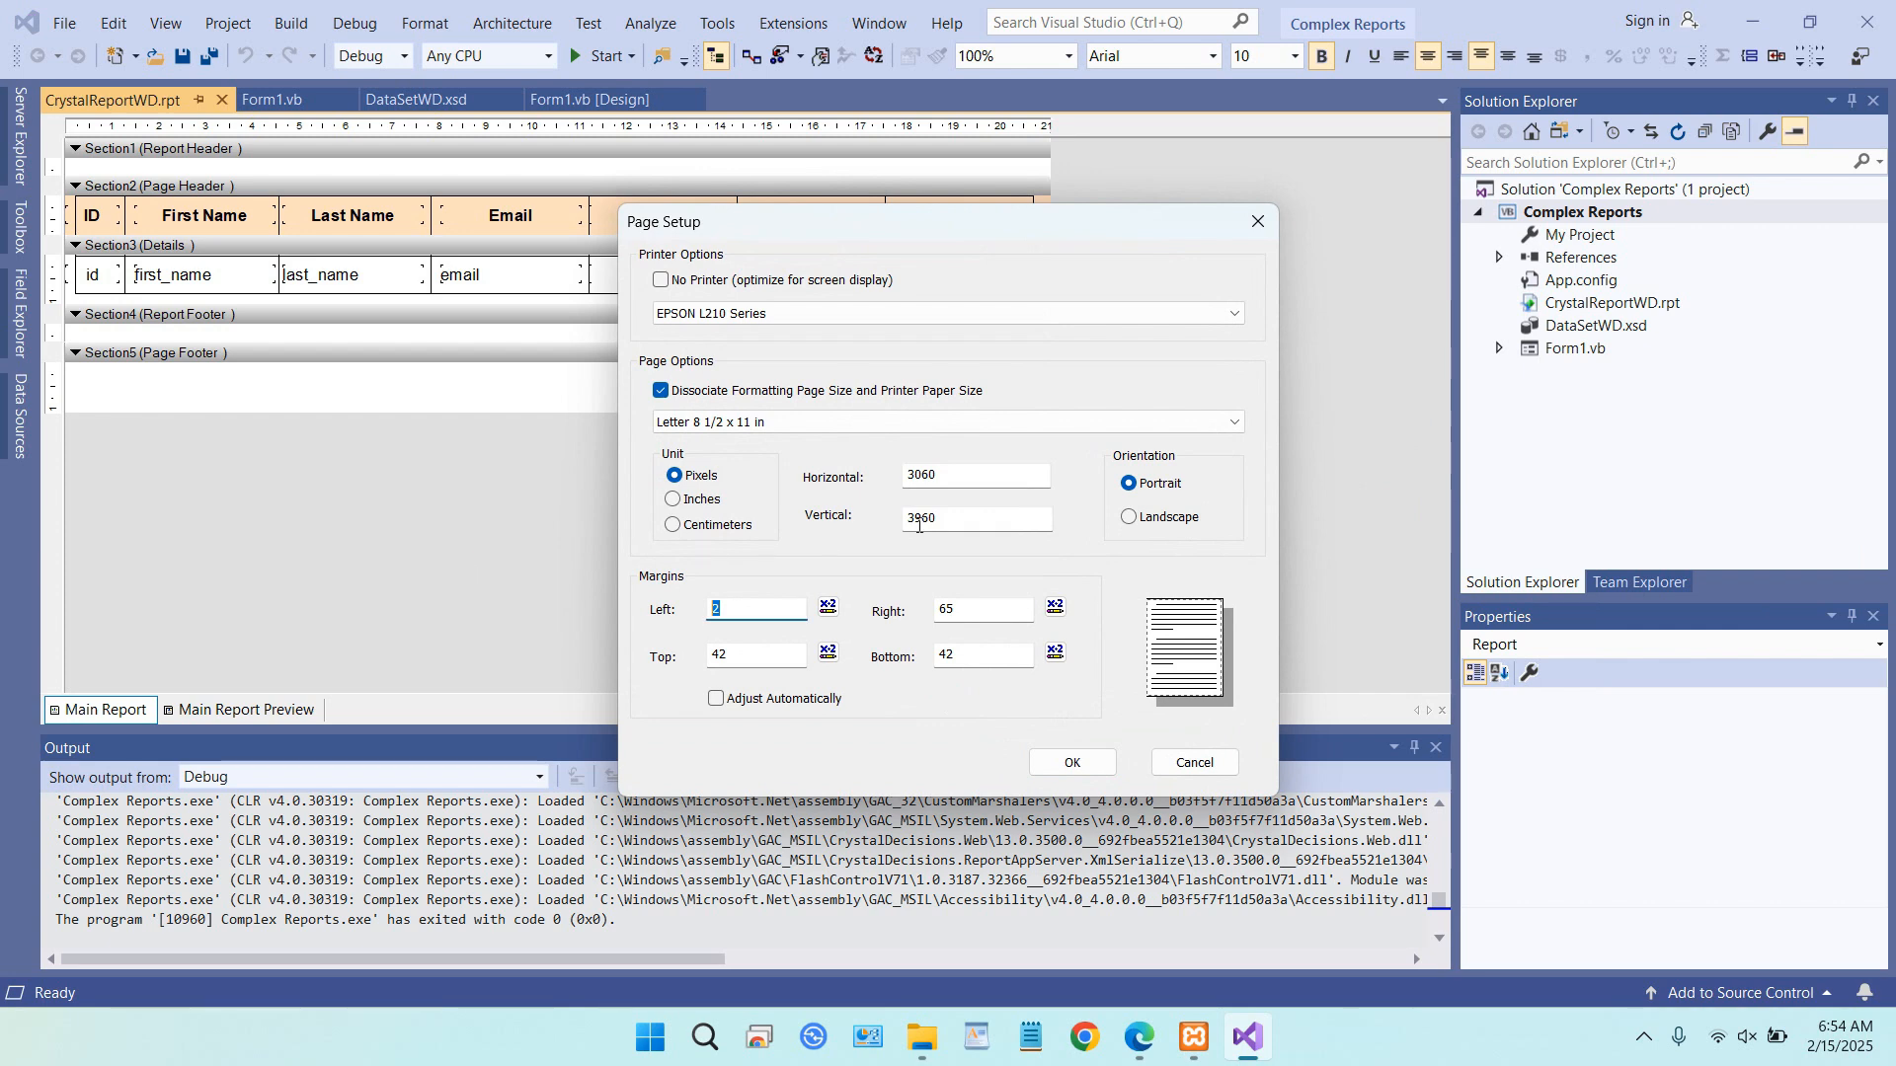
type("42")
double_click(948, 606)
type("42")
left_click_drag(1007, 606, 910, 593)
type("70")
left_click(1072, 762)
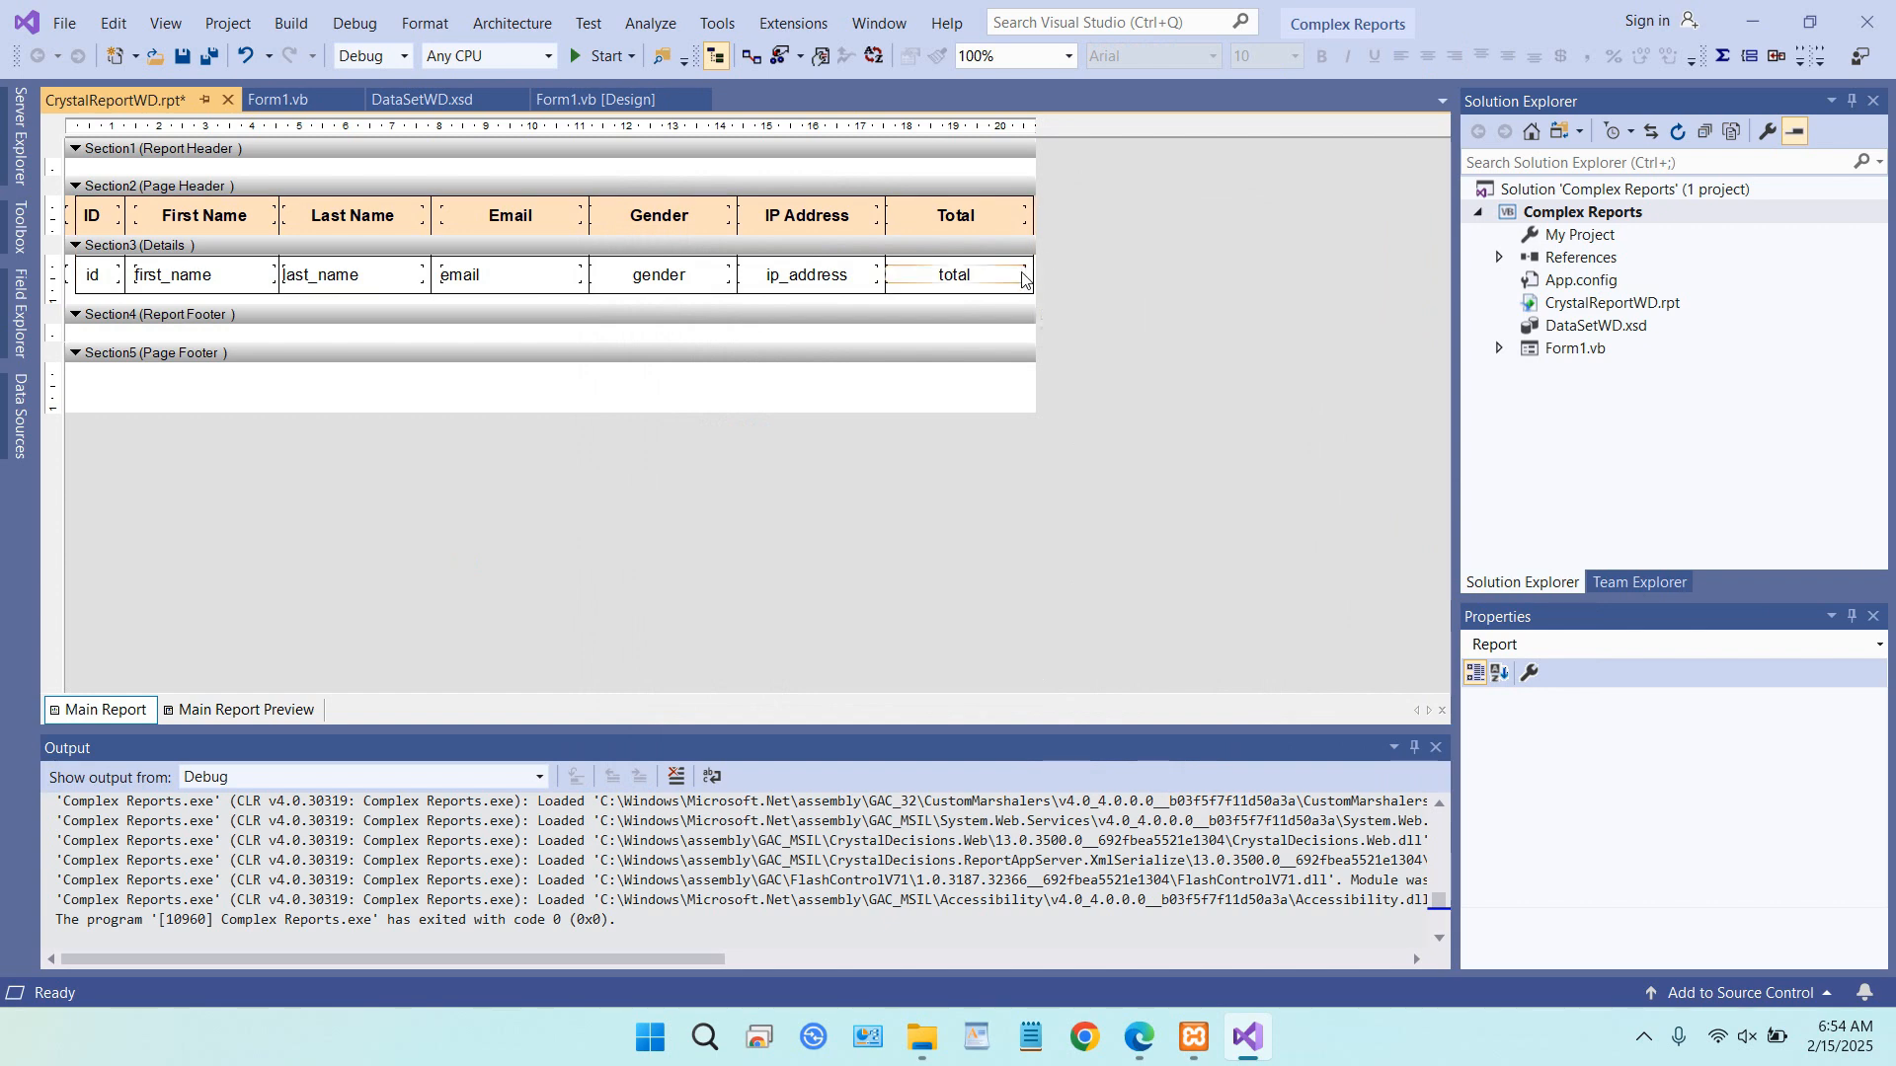
- Run the project, examine the new margins and the bottom rows of the first page, and close the form
left_click(600, 56)
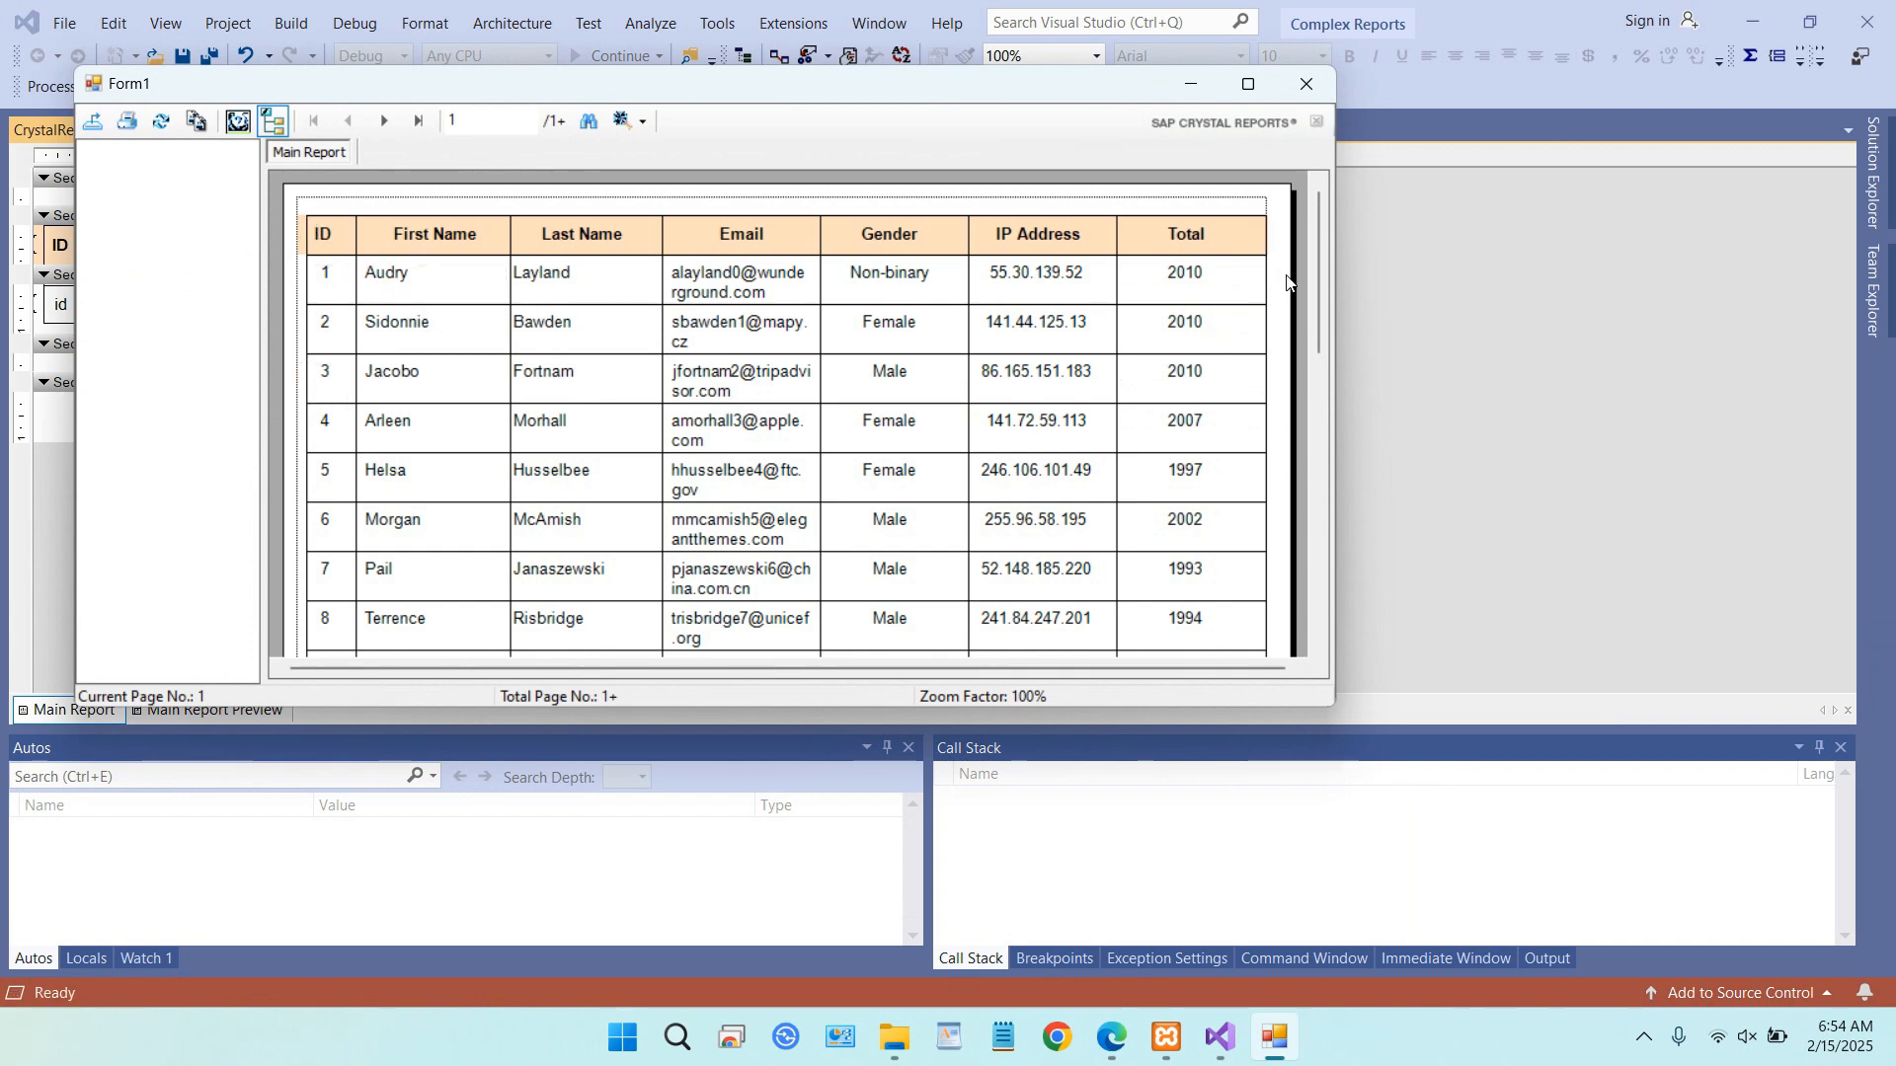
left_click(1242, 89)
scroll(1410, 393, "down", 5)
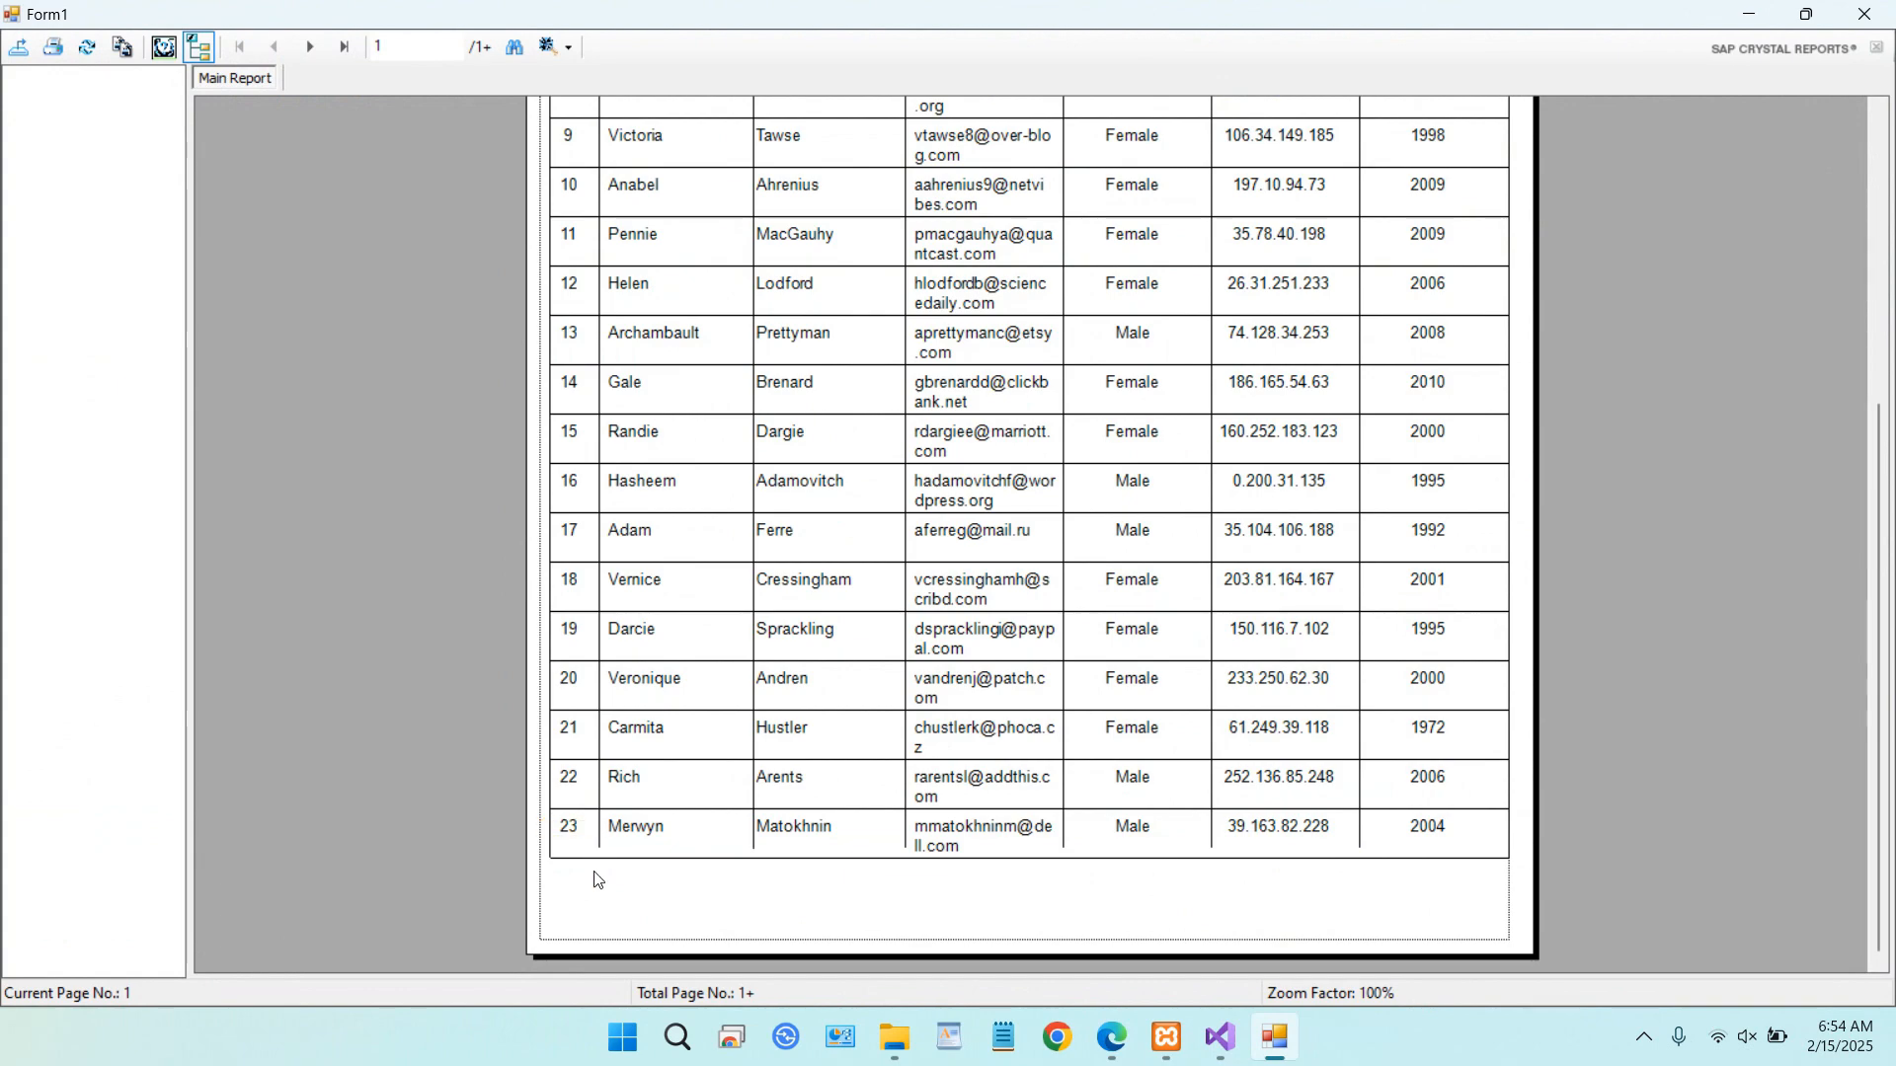
left_click(1871, 21)
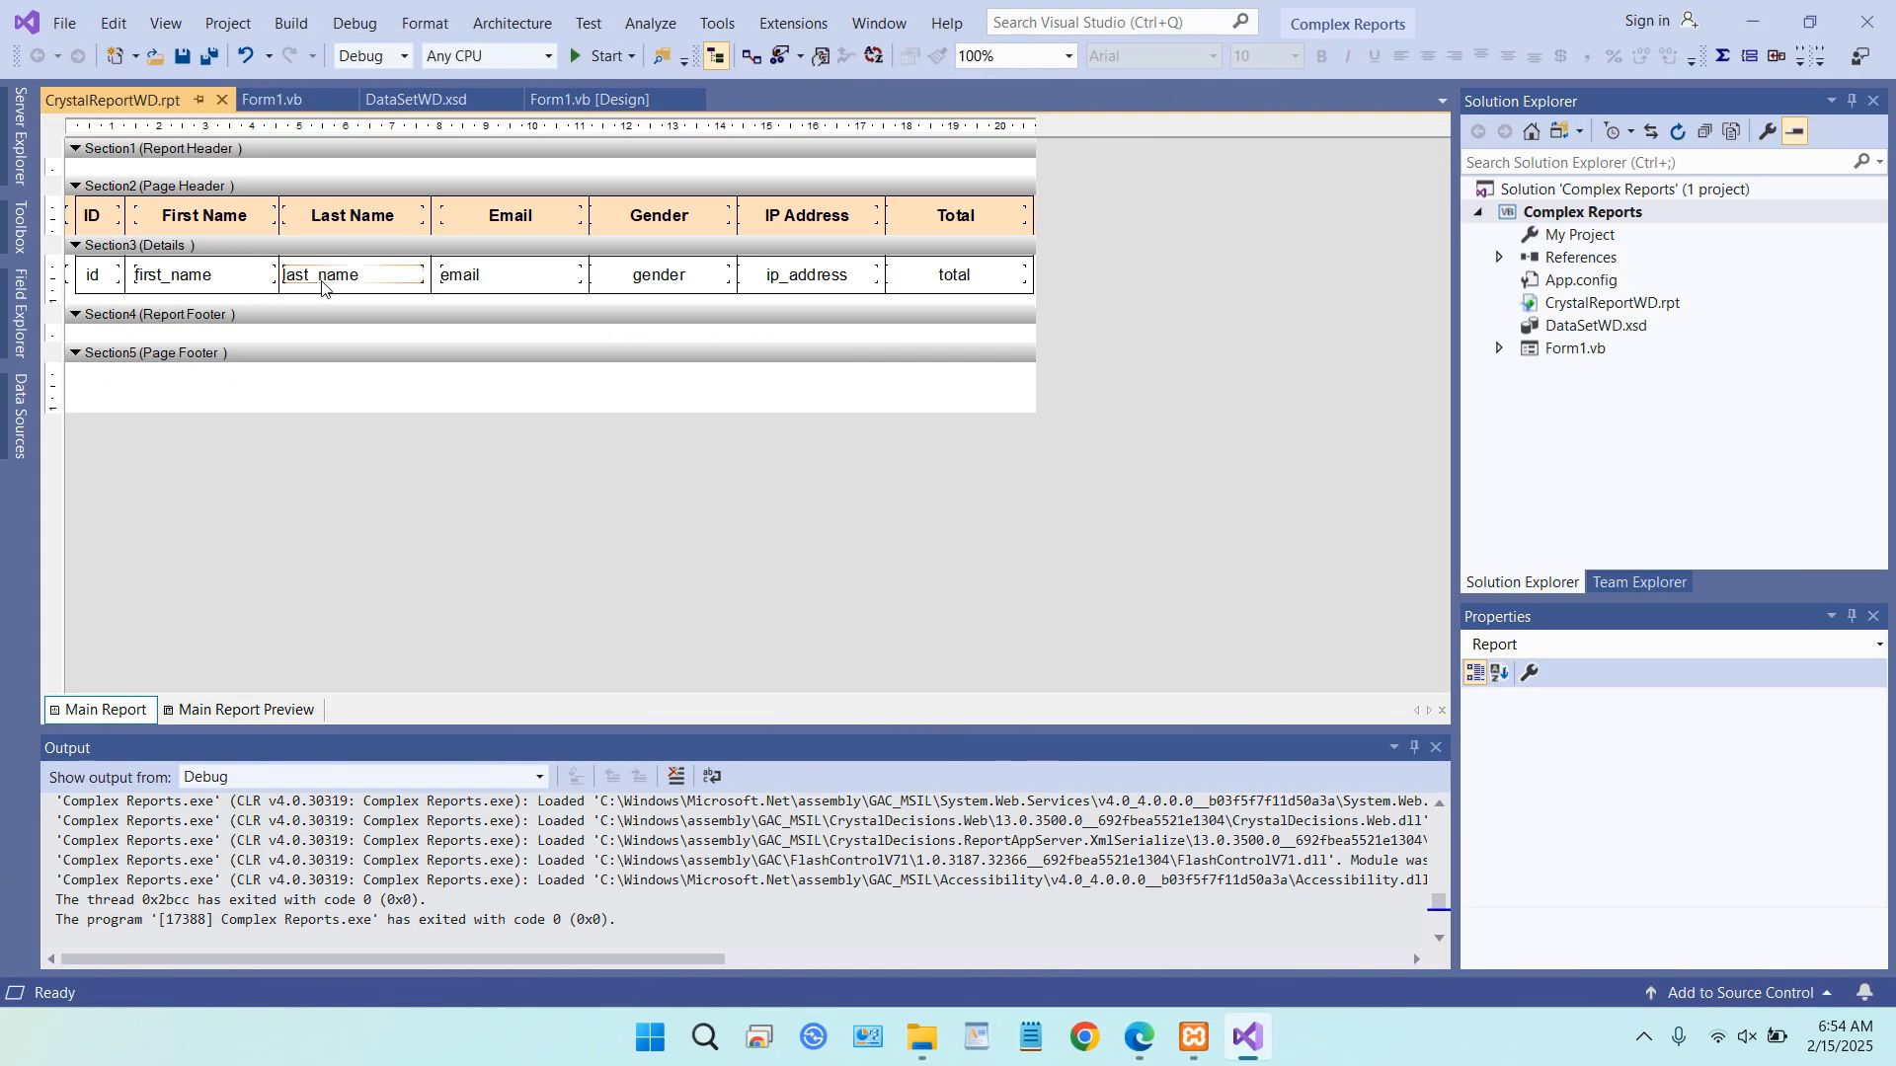
- Set the Bottom position of the vertical line between last_name and email to 500 and check the last rows in a project run
left_click(1069, 58)
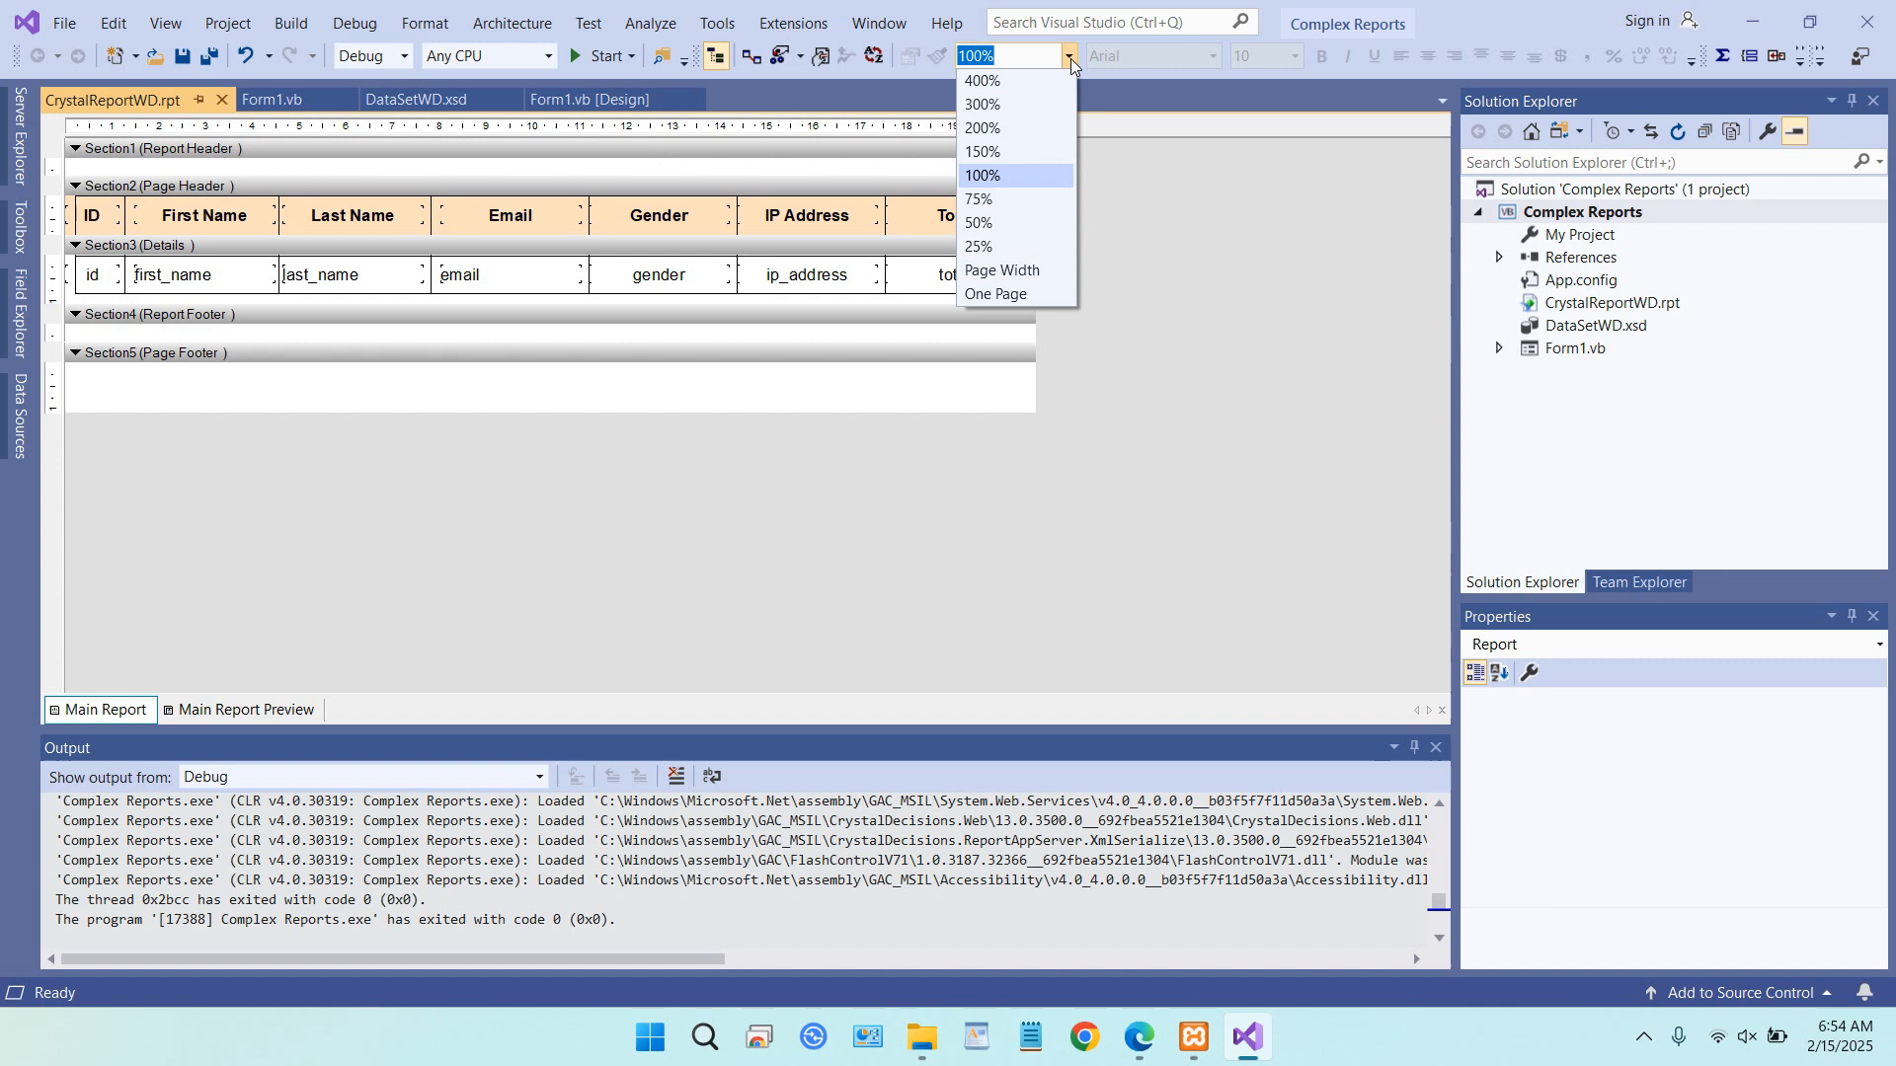
left_click(1041, 99)
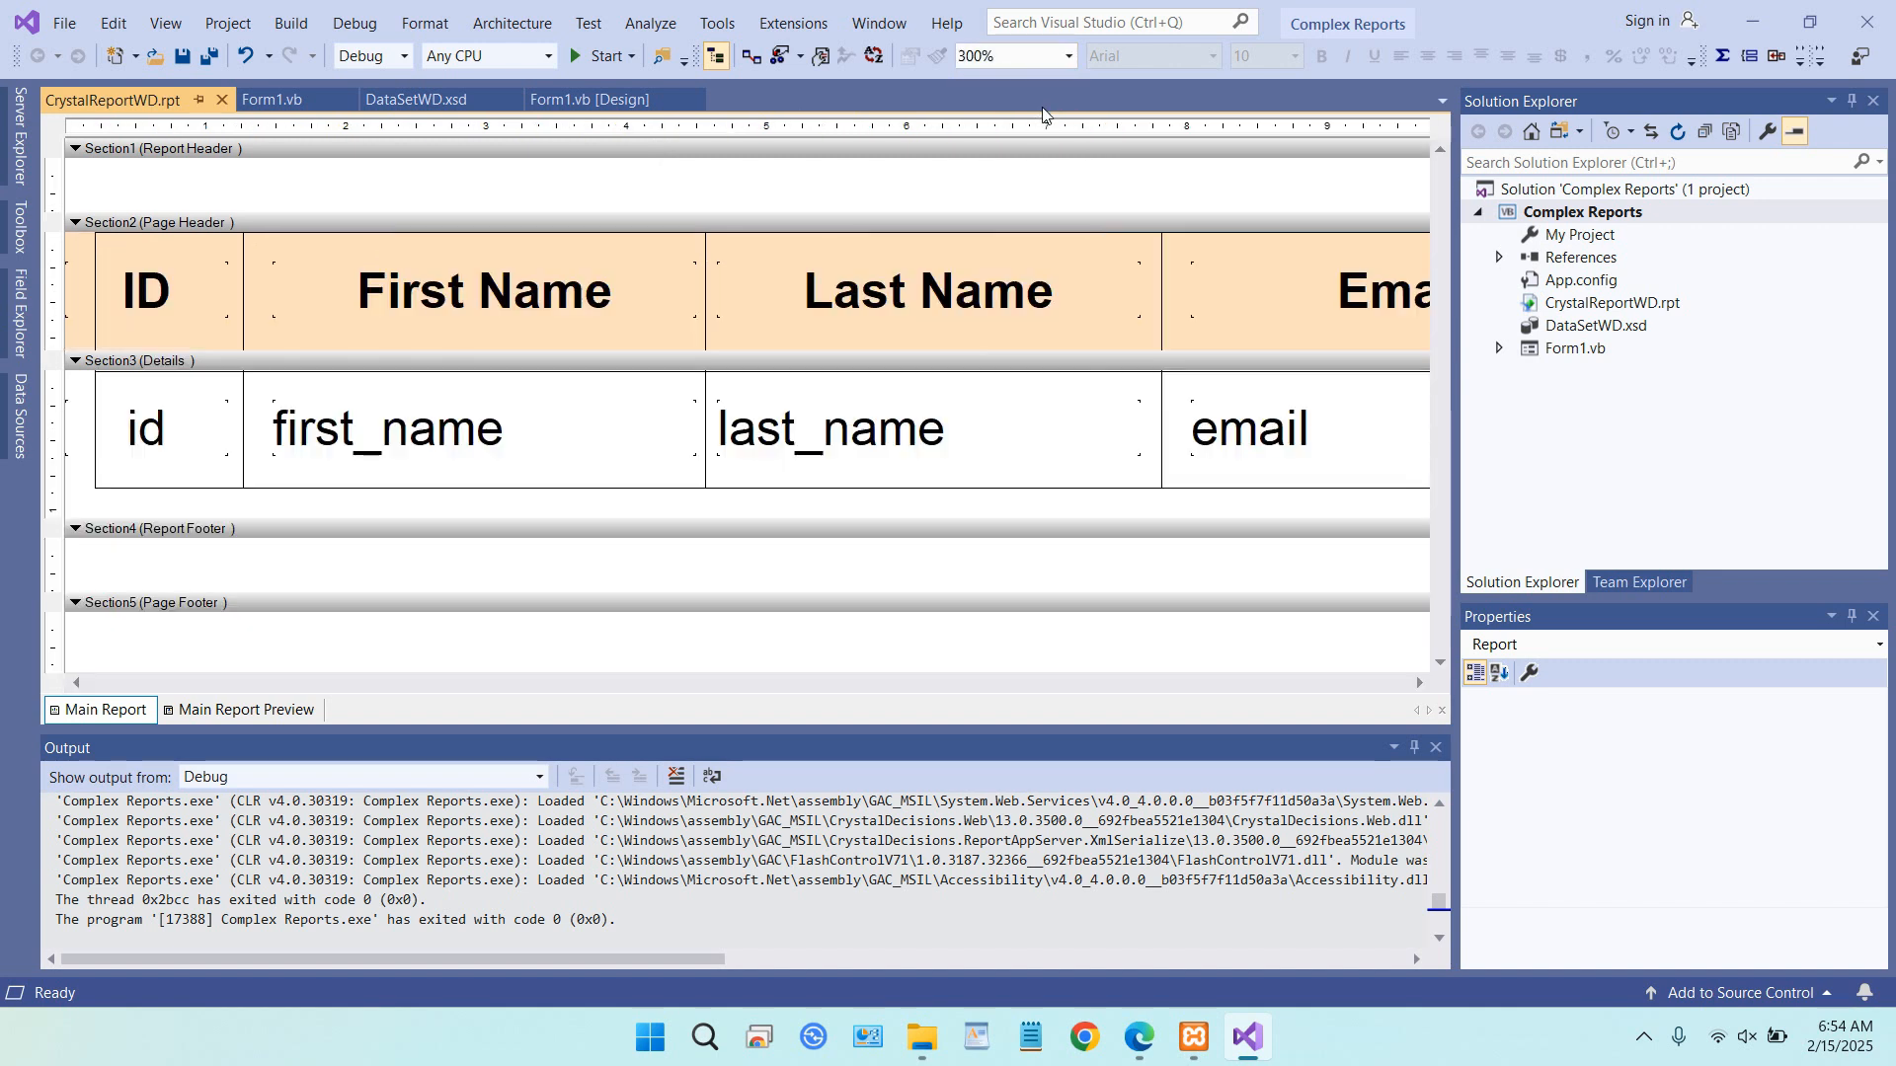
left_click(1163, 476)
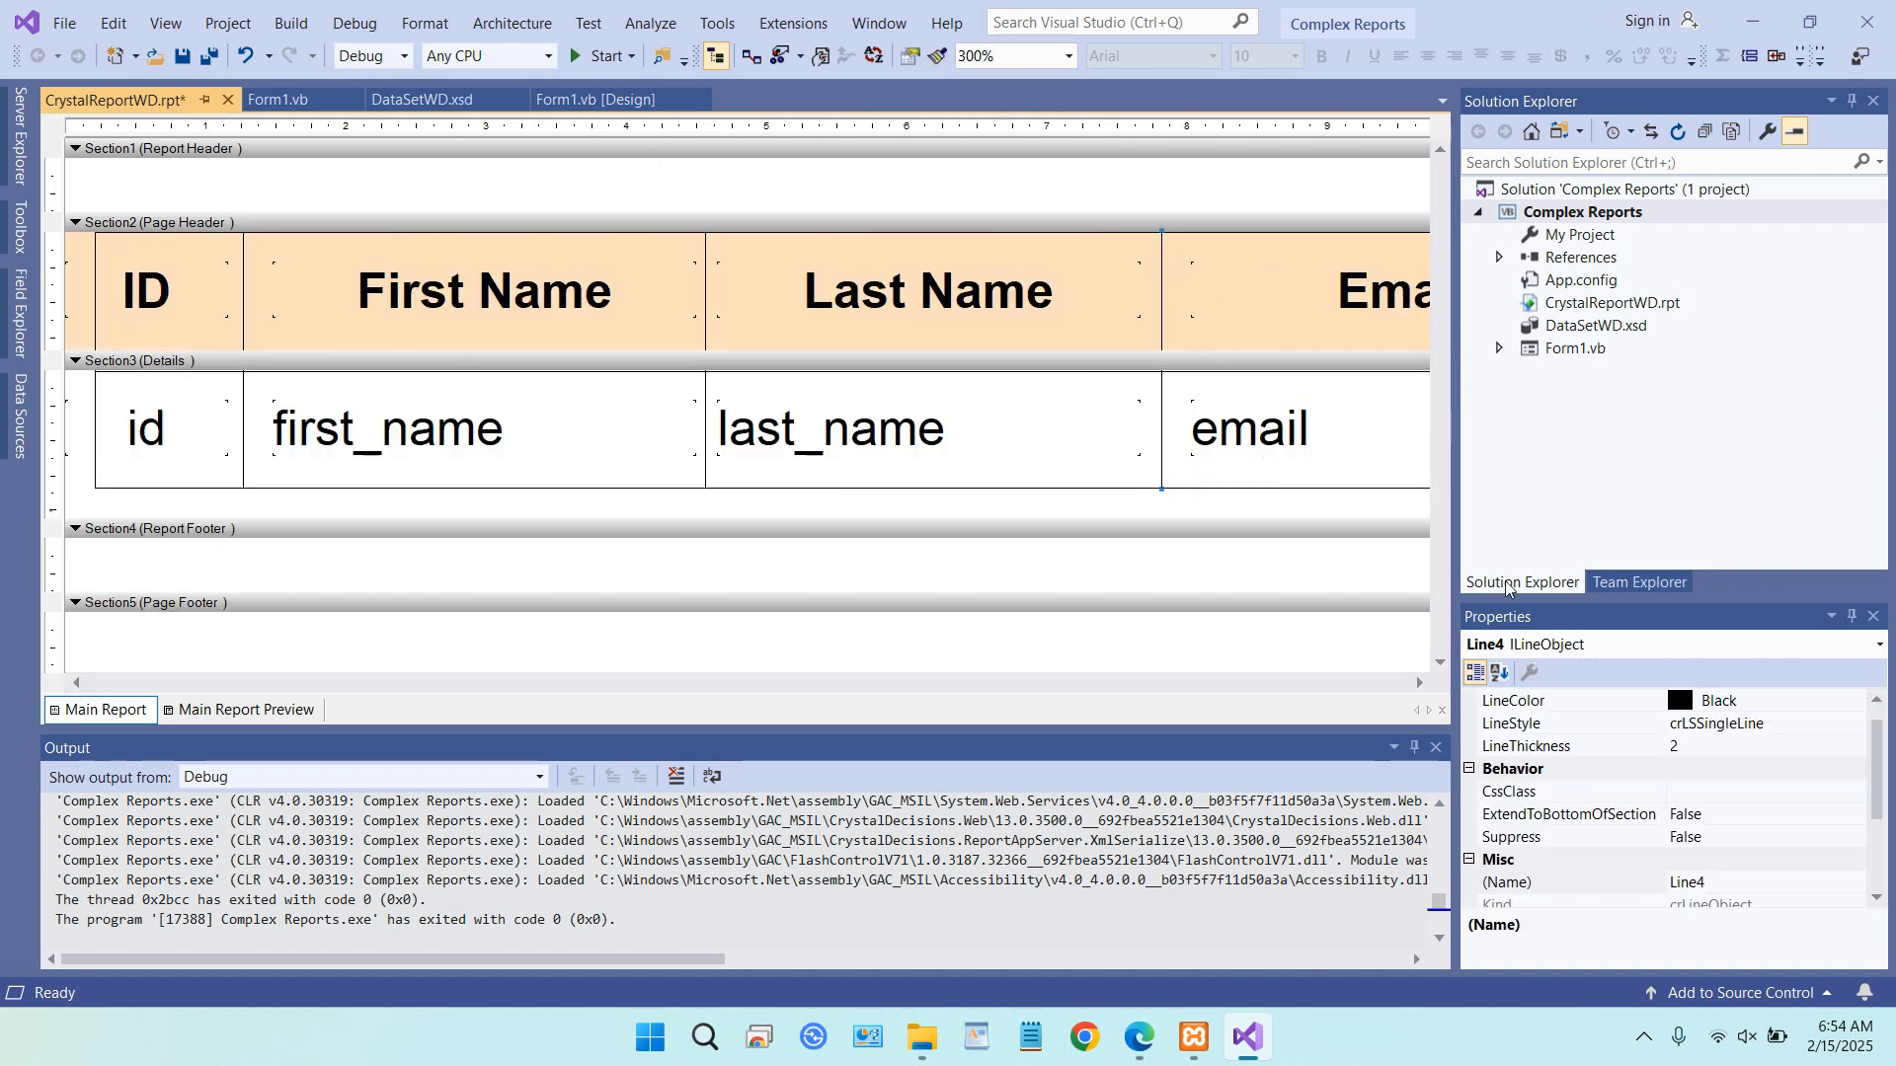
scroll(1782, 784, "down", 2)
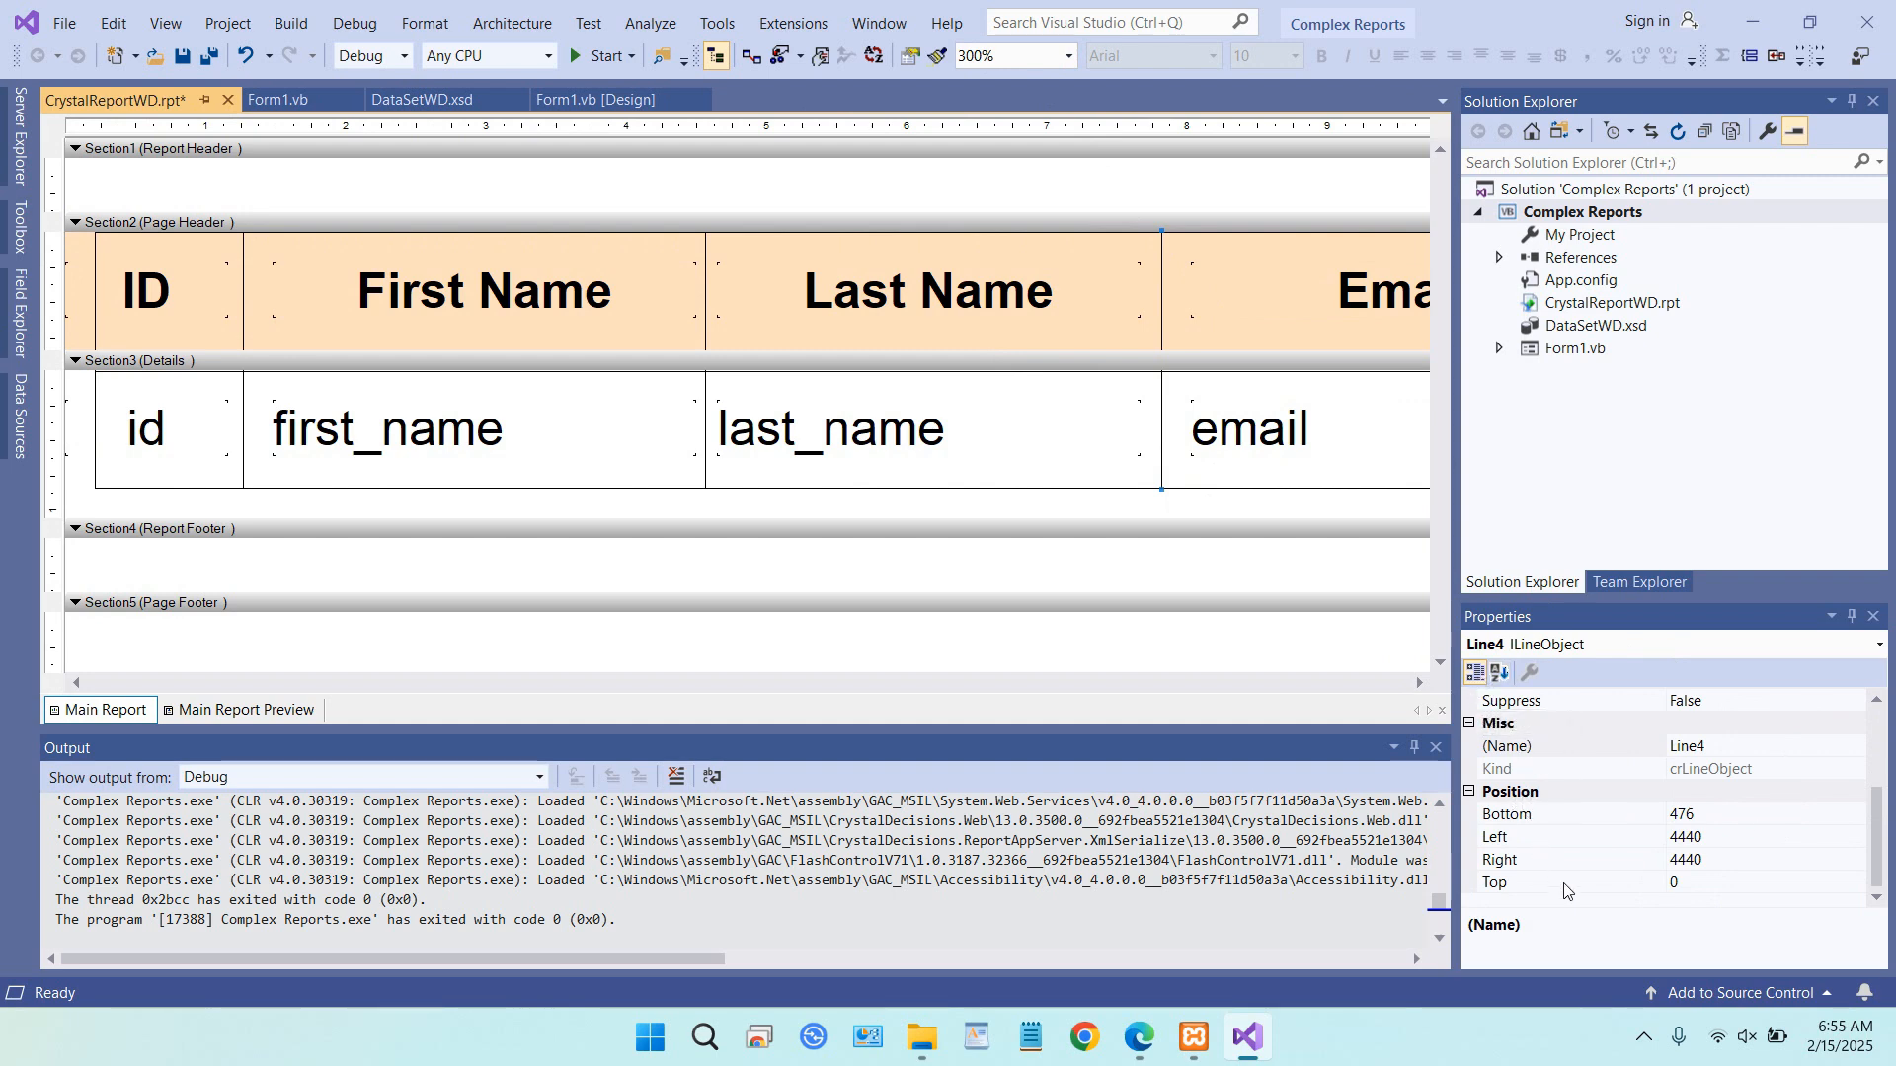
left_click(1716, 820)
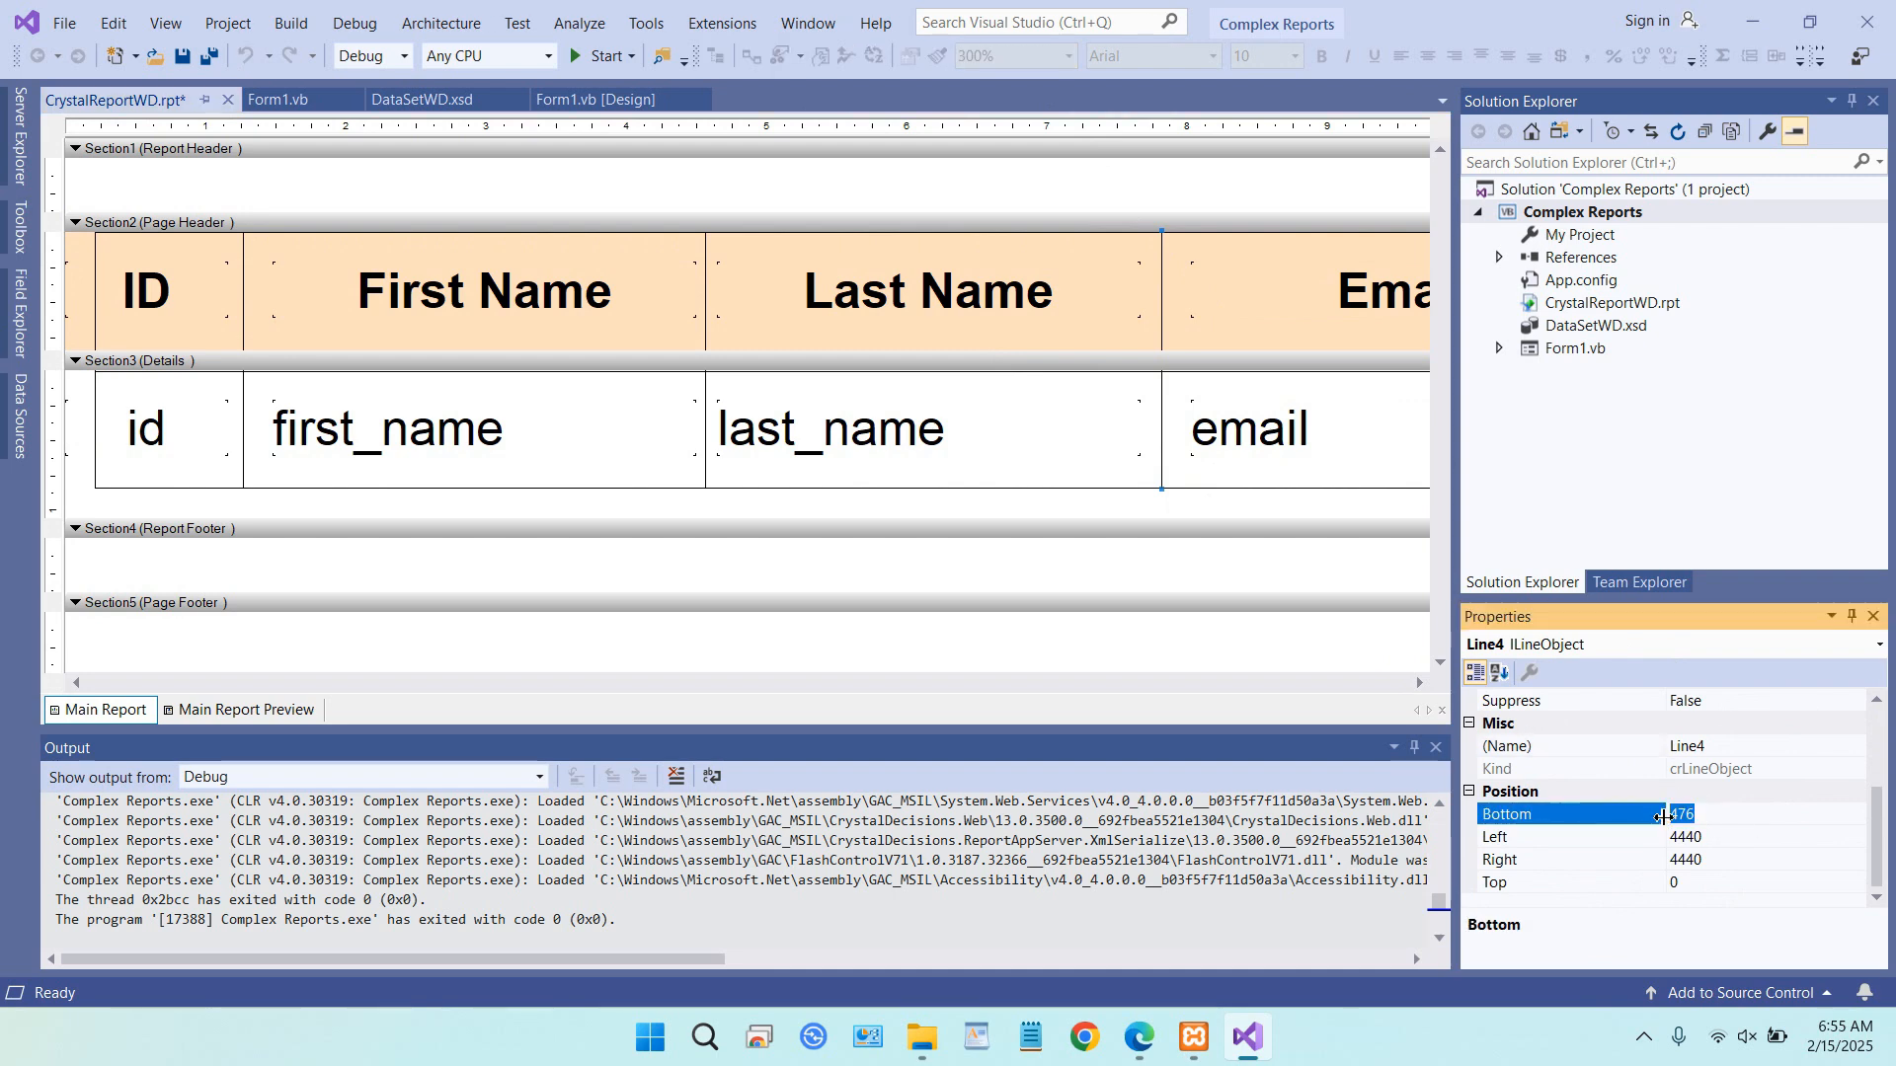
type("500")
key("Return")
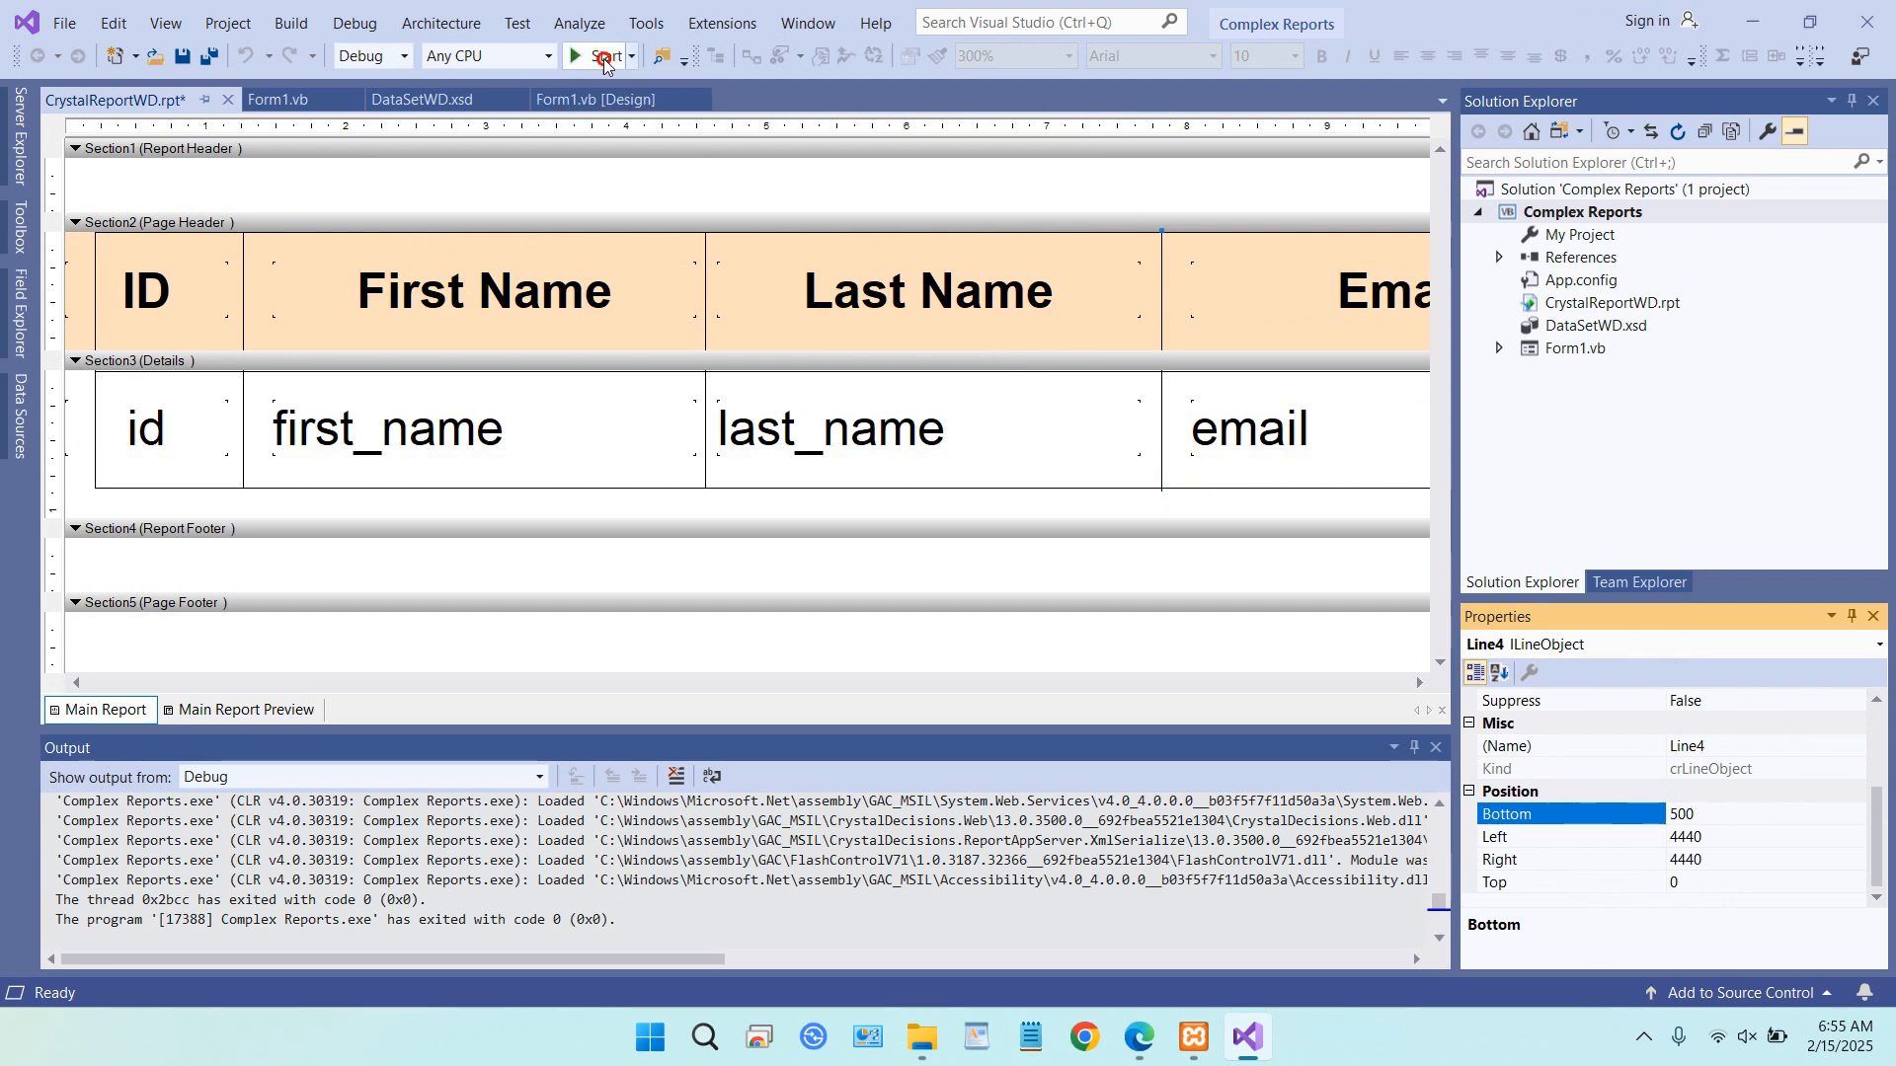
left_click(604, 56)
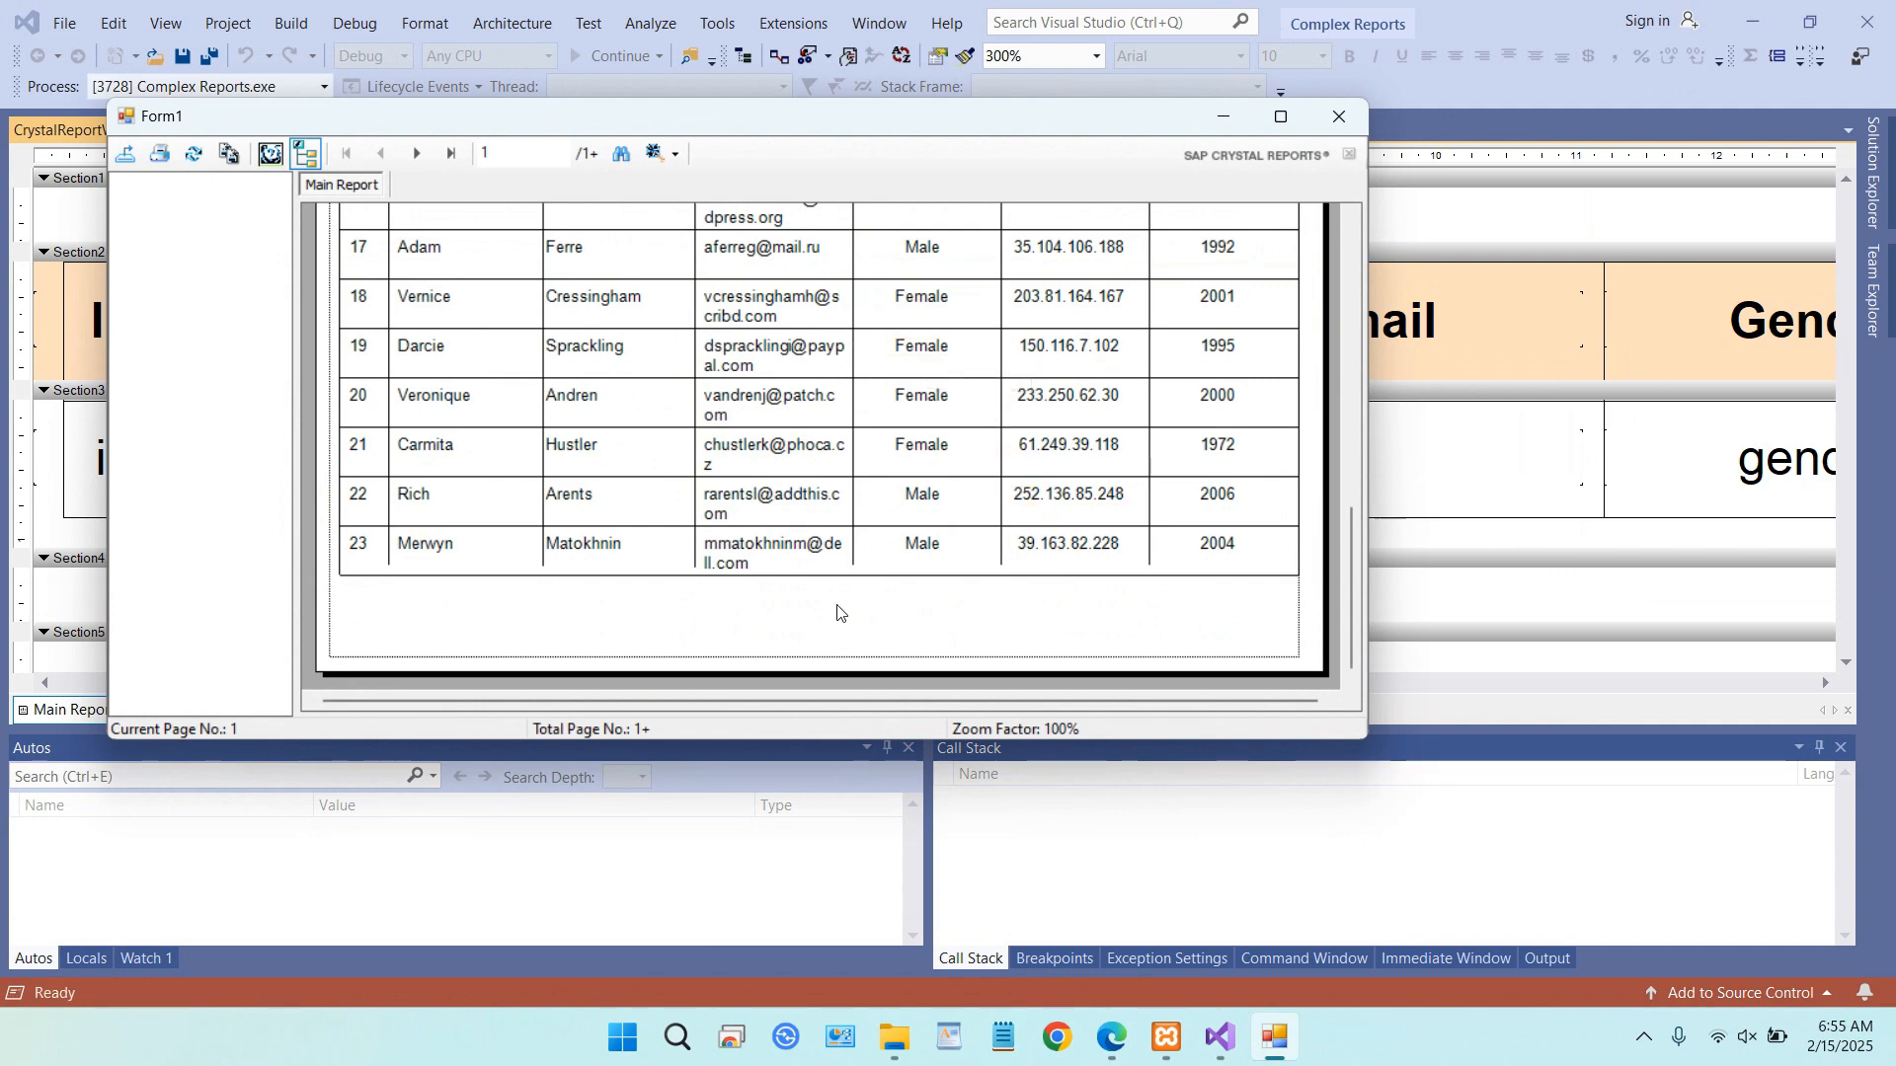
left_click(1351, 117)
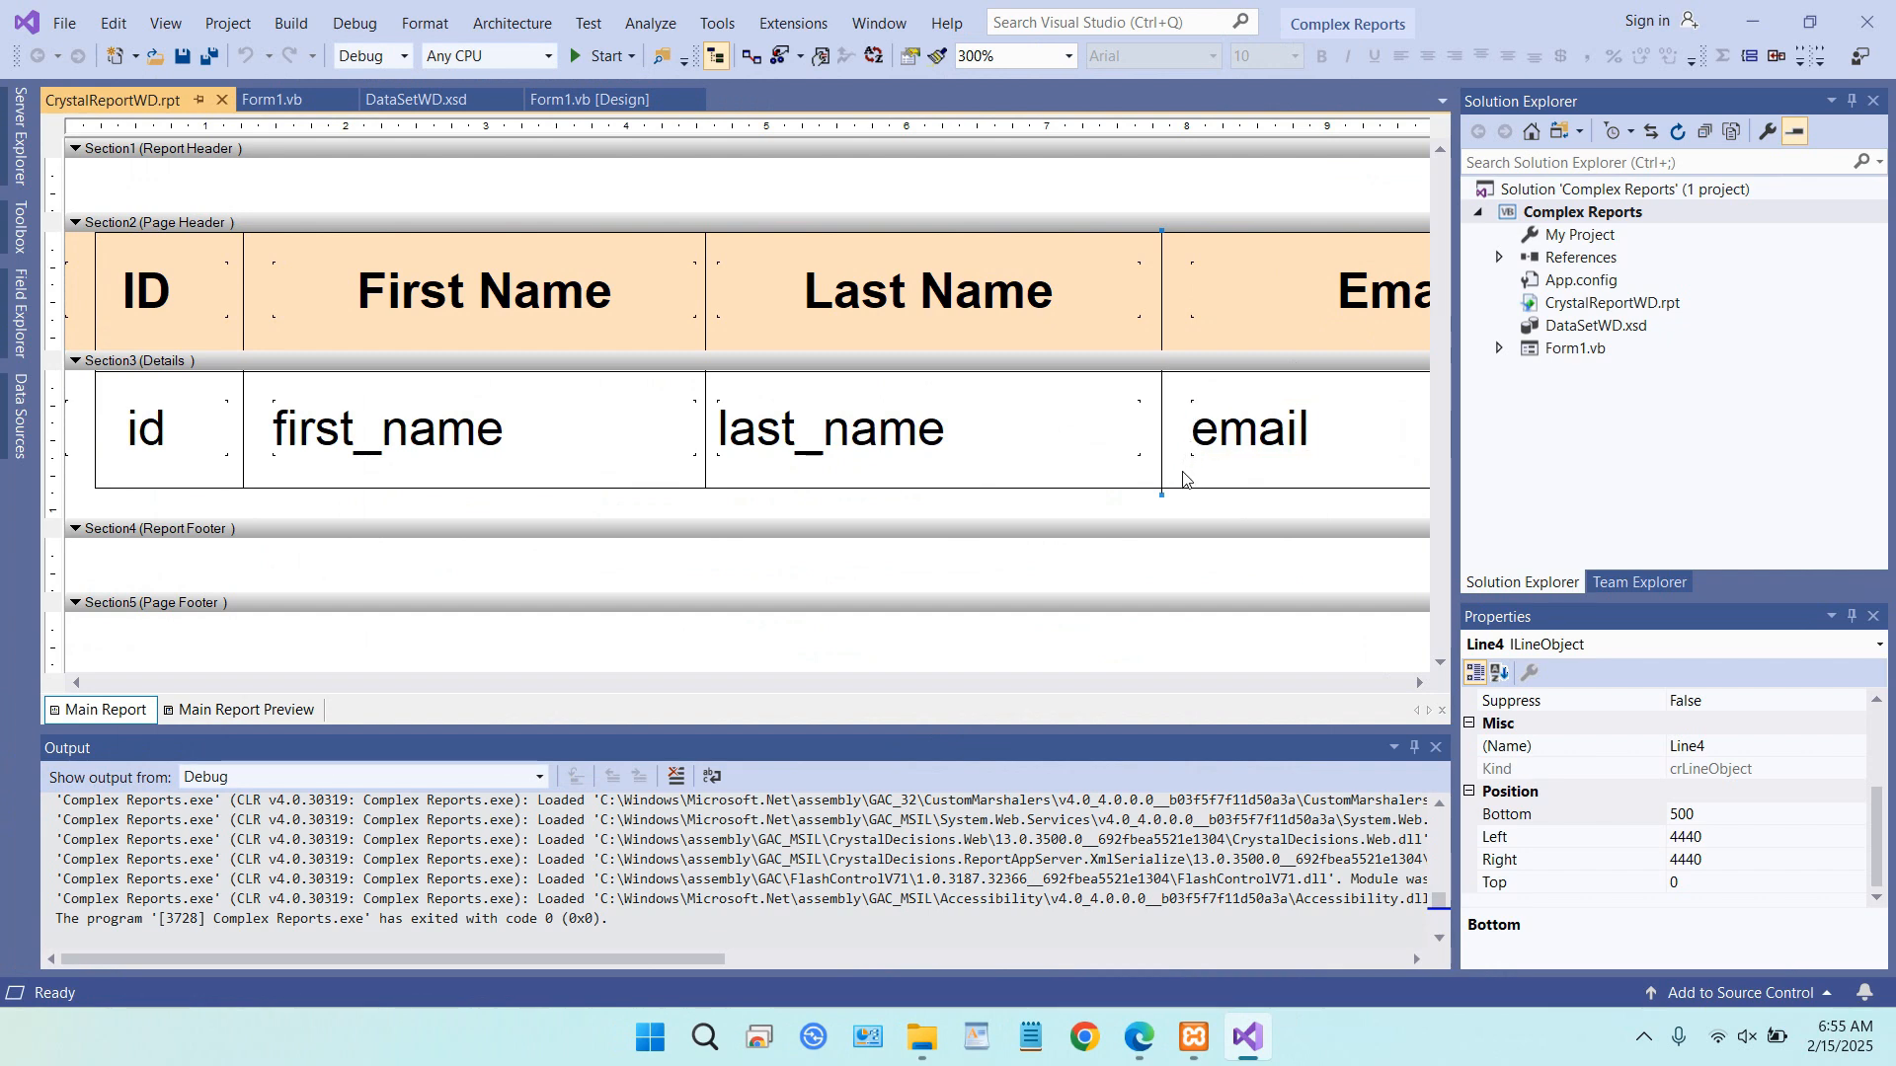
- Set the Bottom position of the line before the email column to 580 and check the page's last row in a project run
left_click(1714, 816)
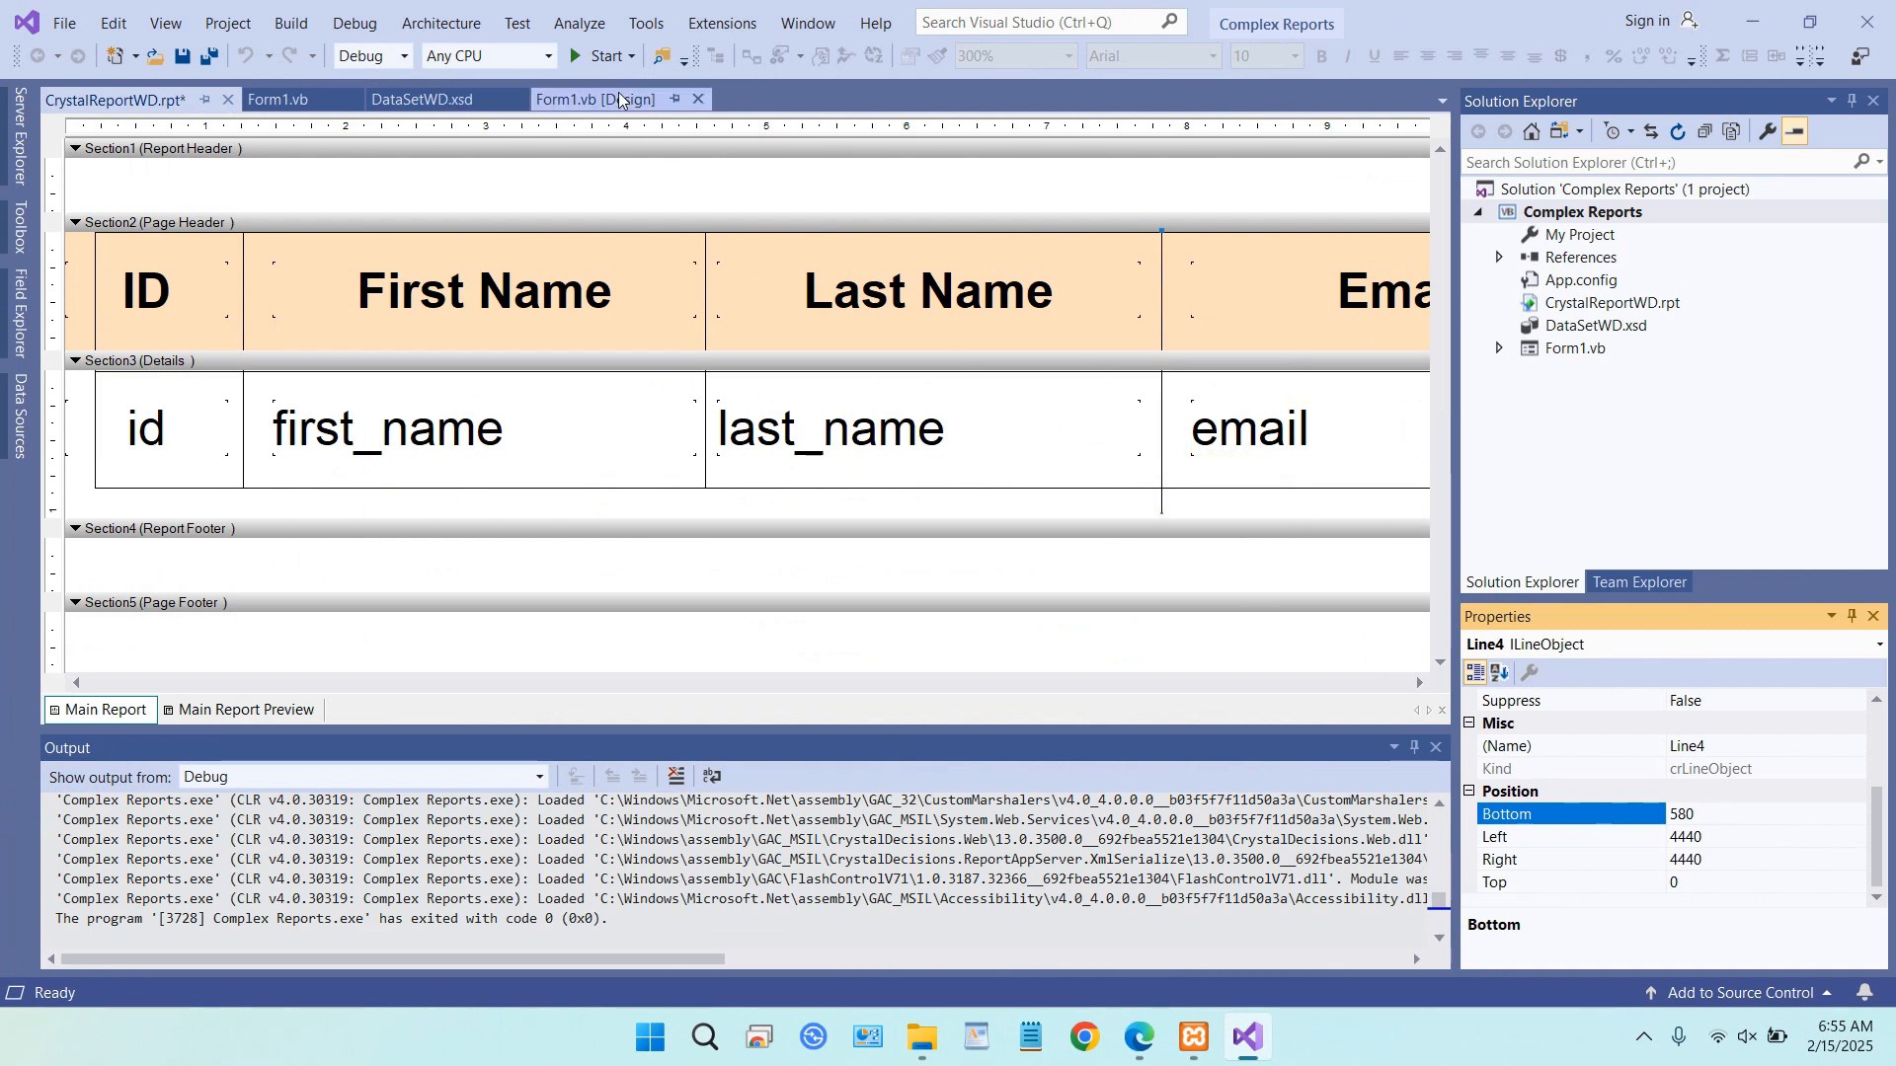
left_click(596, 57)
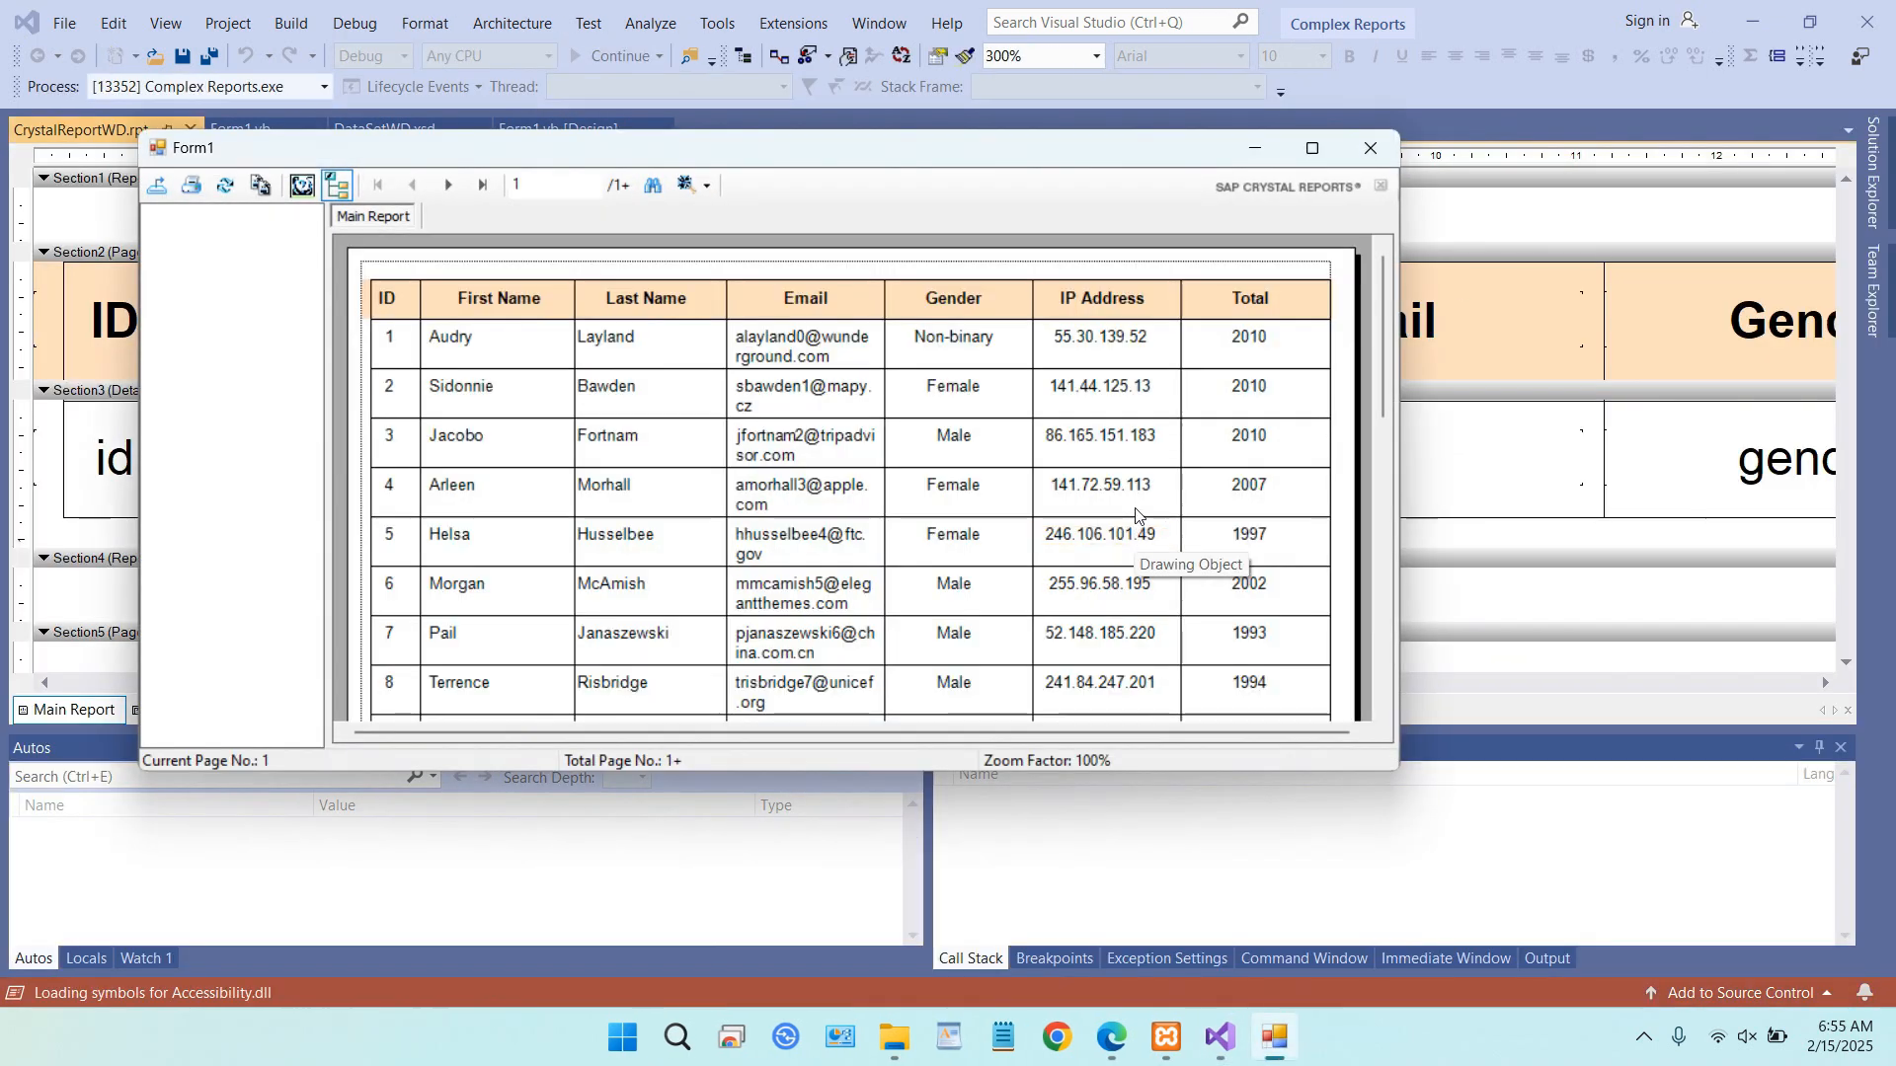
scroll(1138, 504, "down", 5)
scroll(1136, 504, "down", 2)
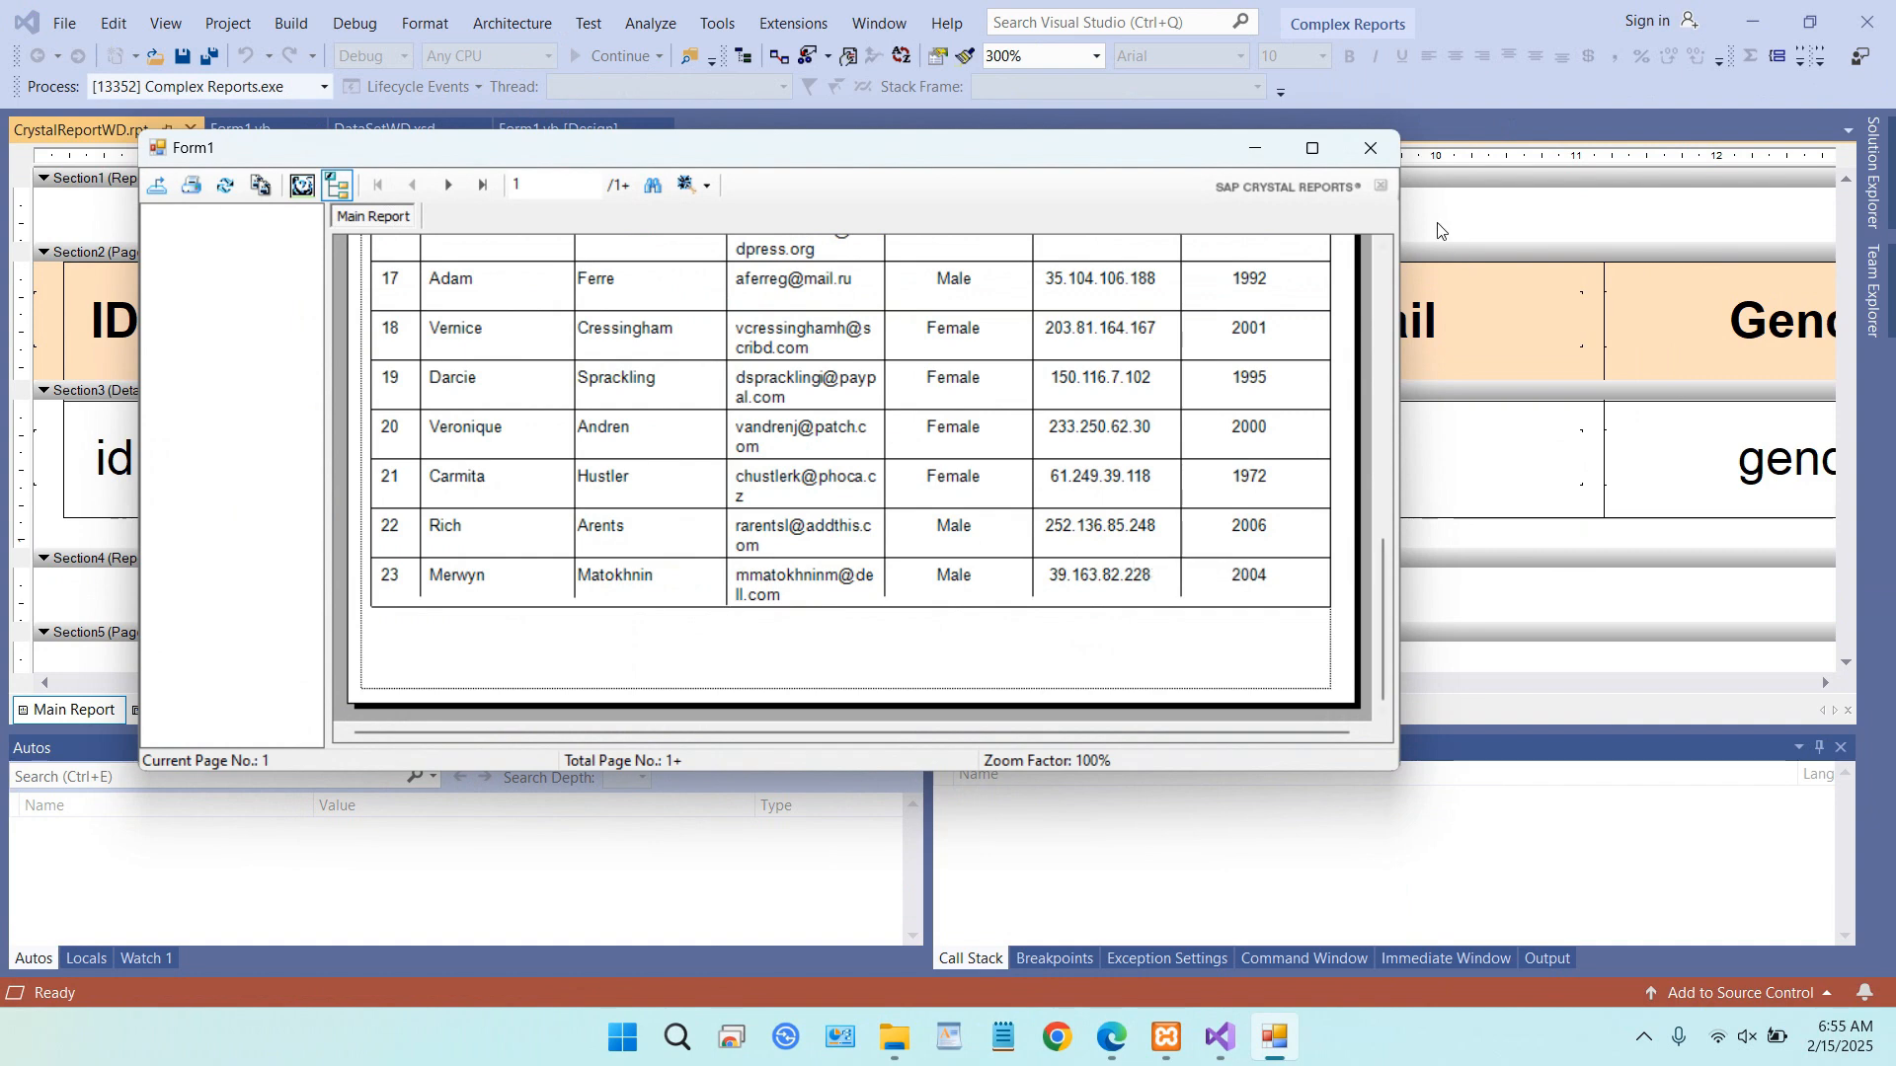
left_click(1370, 148)
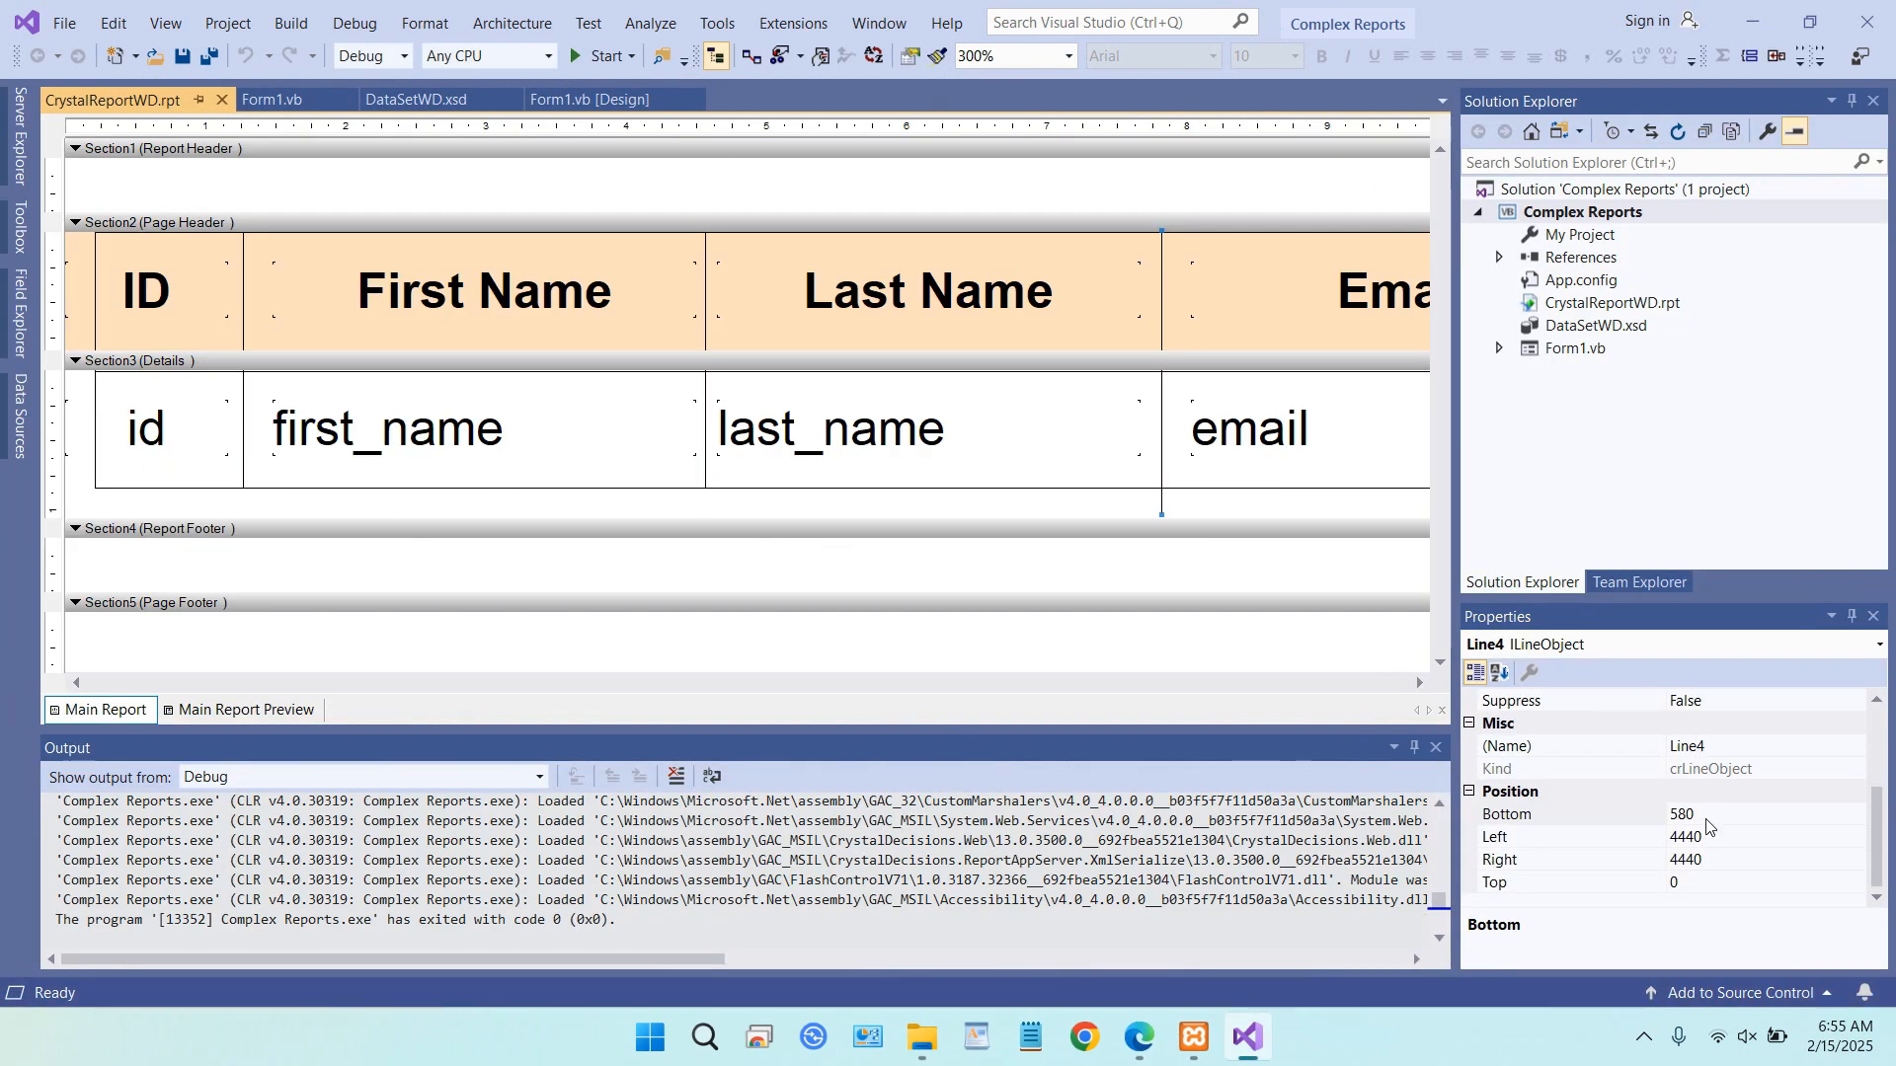
- Set the Bottom position of the line between last_name and email to 600
double_click(1692, 823)
type("6")
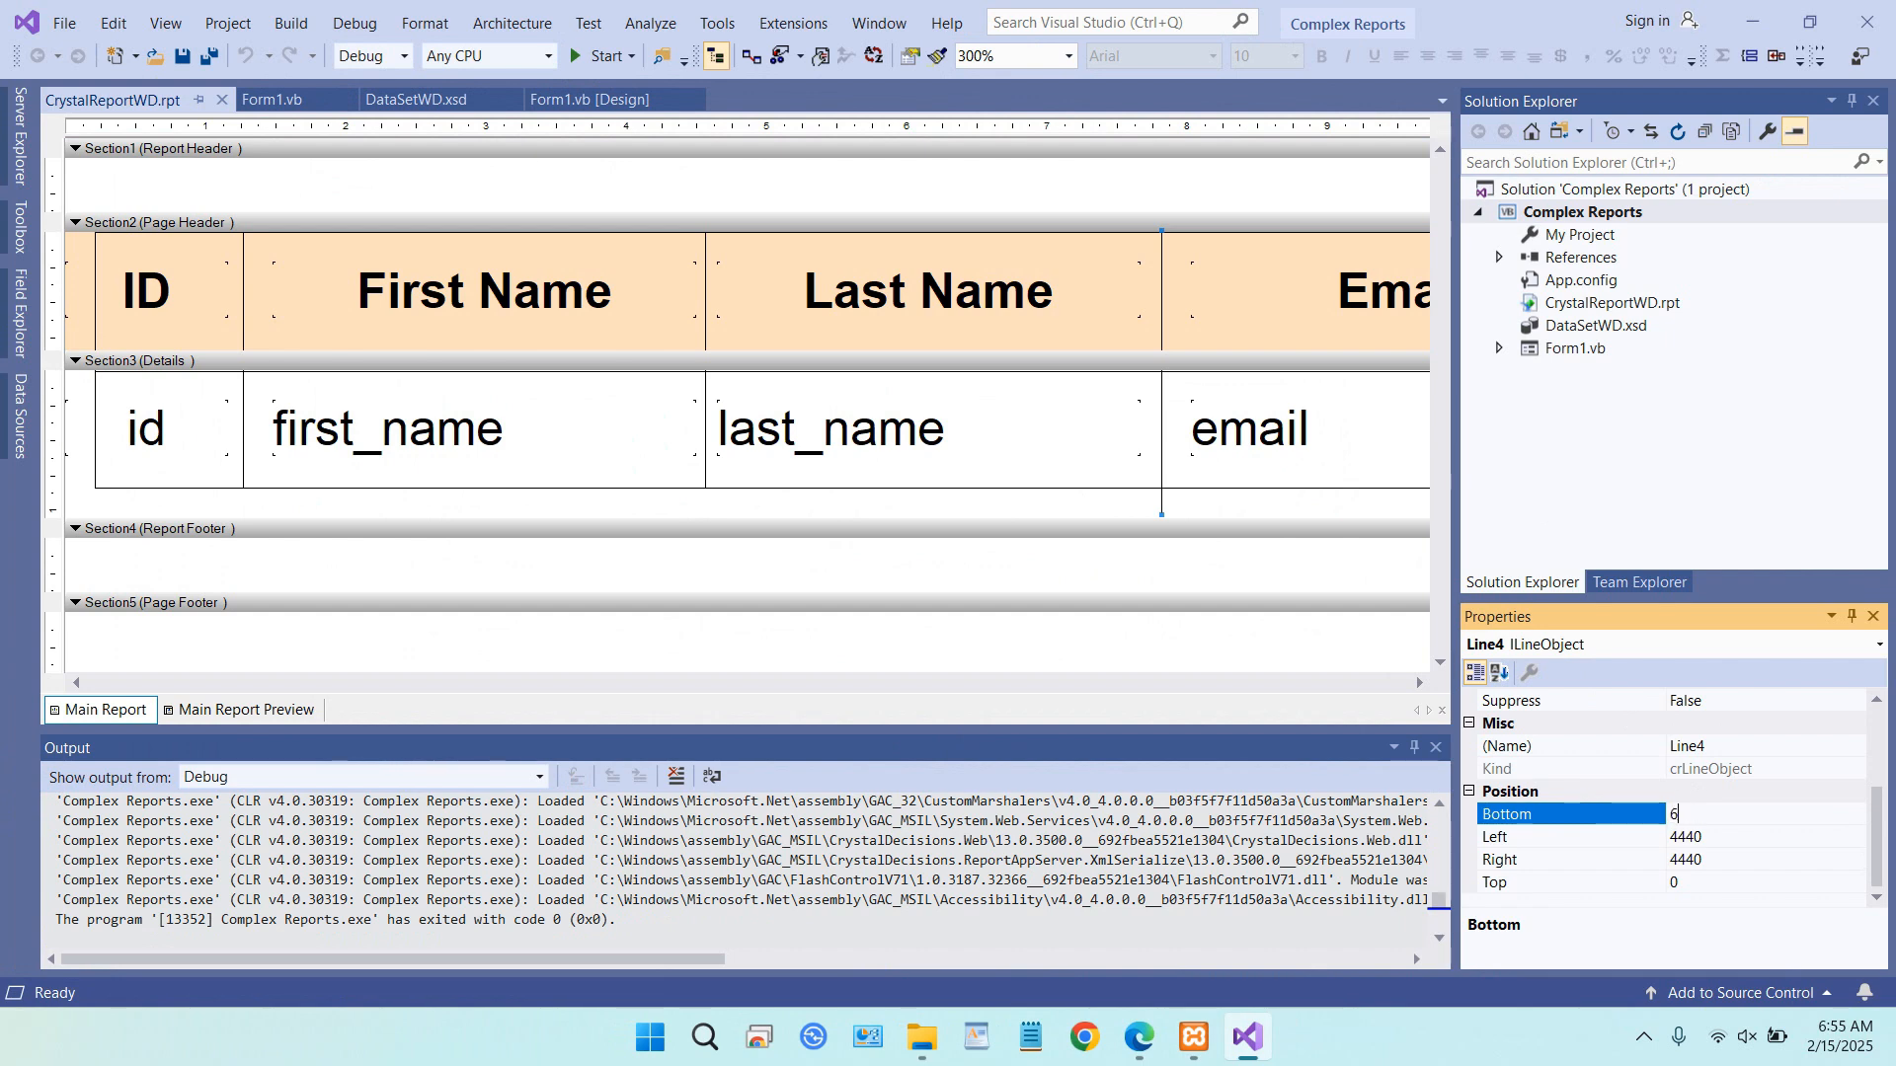
type("00")
key("Return")
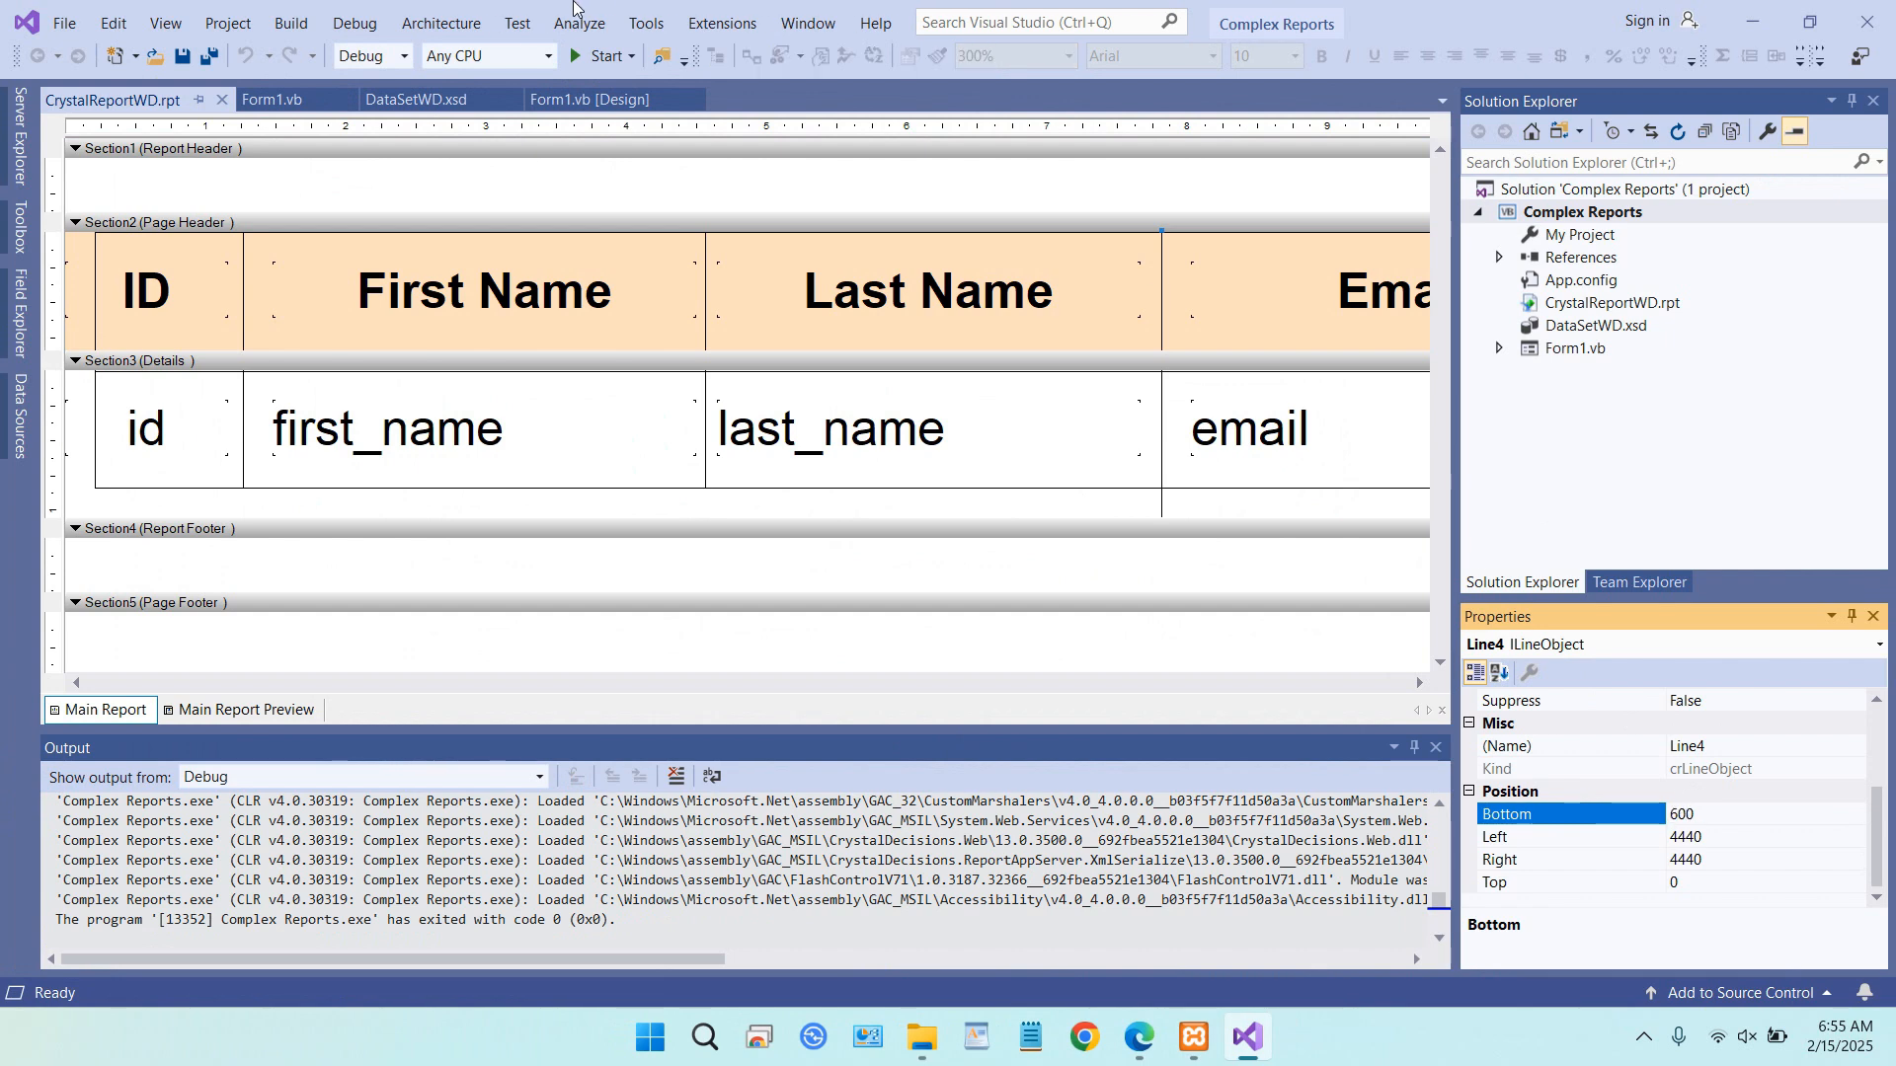
- Run the project, examine the column lines at the first page's last row, and close the form
left_click(589, 65)
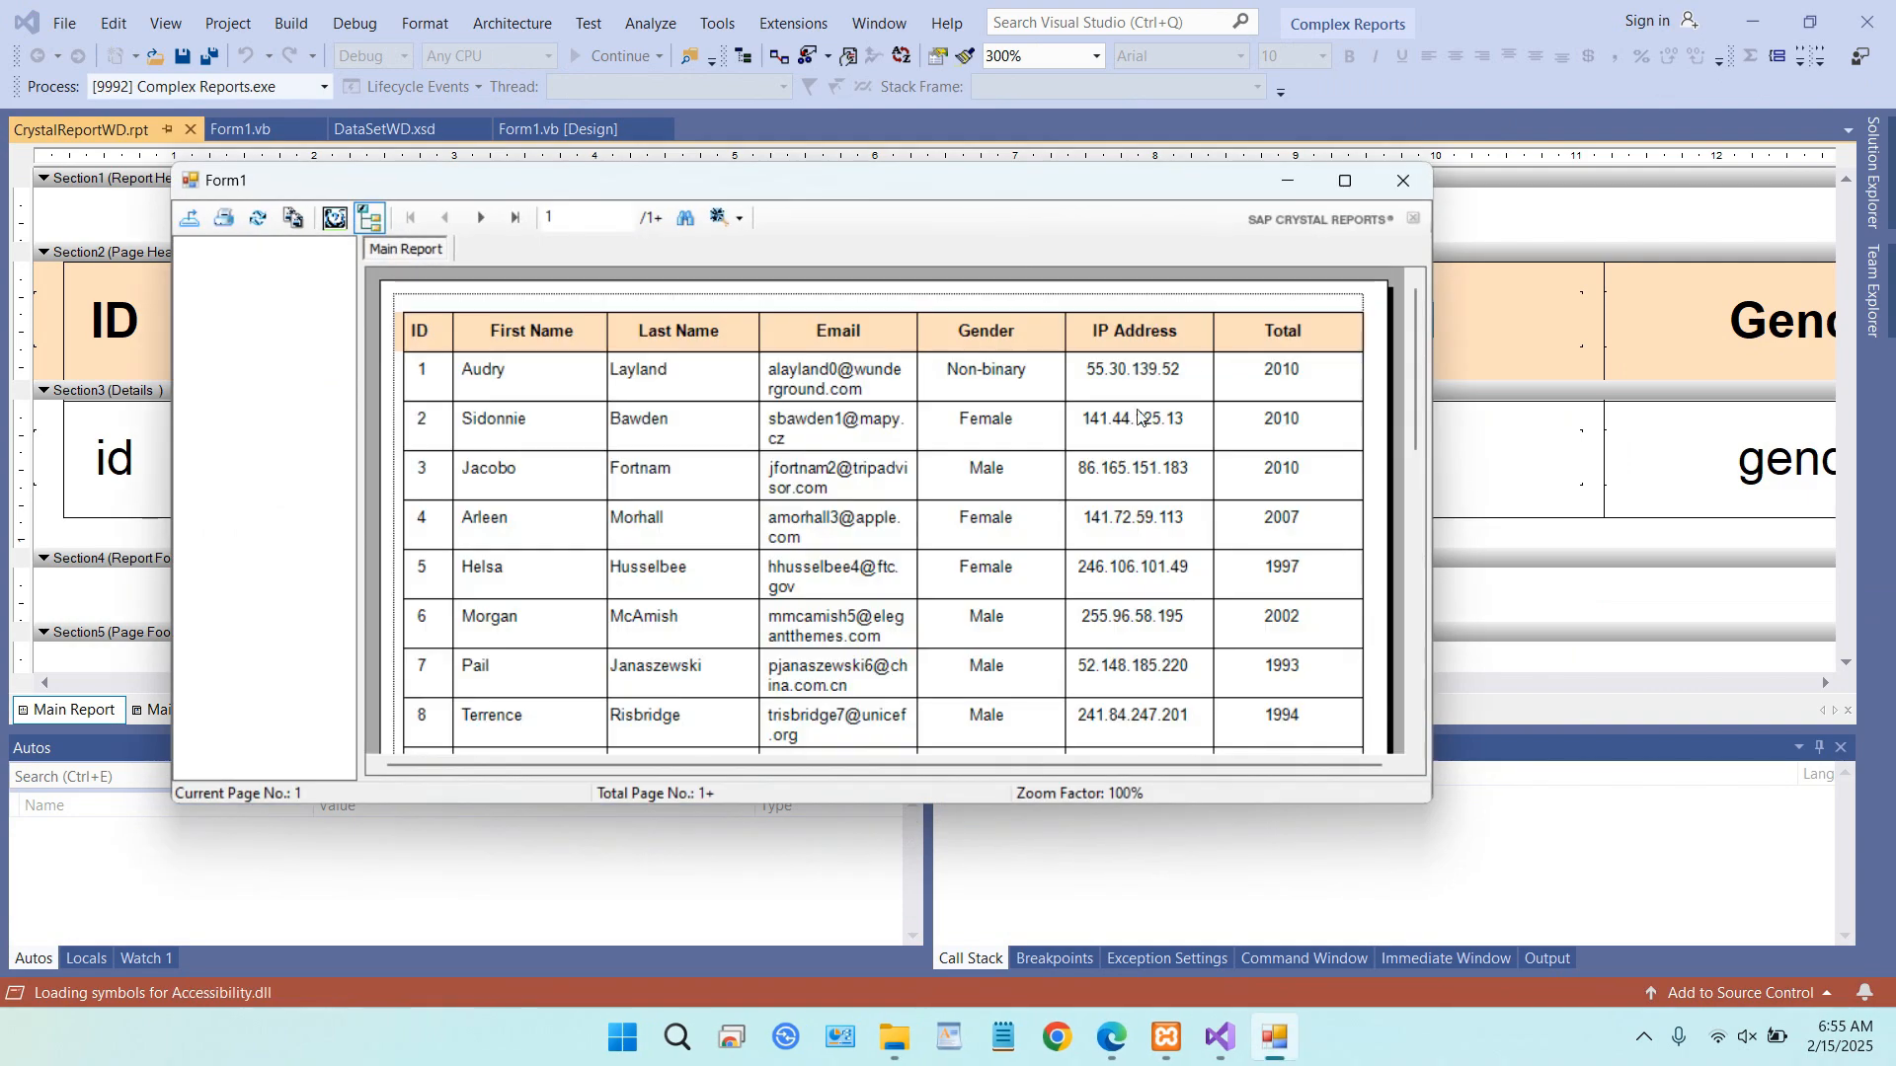
left_click(1318, 187)
scroll(1220, 416, "down", 5)
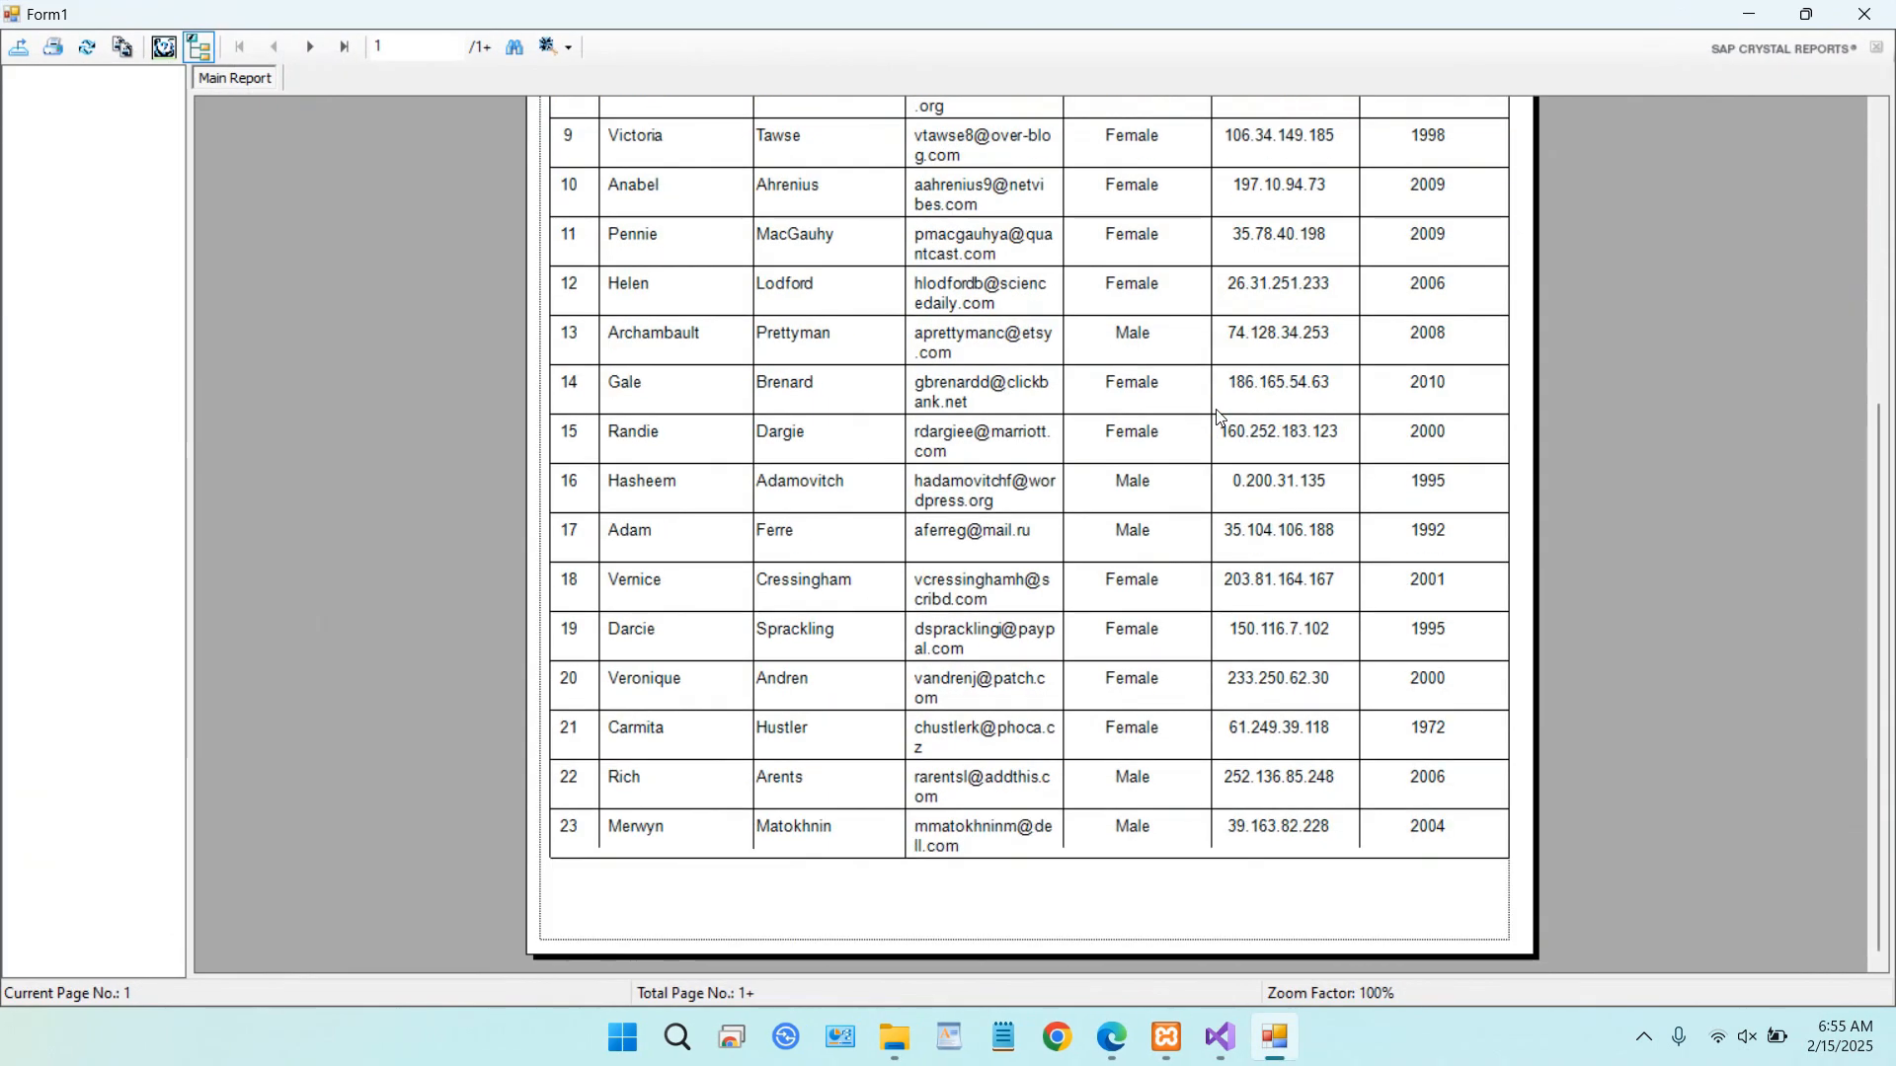
left_click(1045, 690)
scroll(1046, 690, "up", 5)
scroll(1046, 690, "down", 5)
left_click(1050, 656)
left_click(768, 904)
left_click(1863, 13)
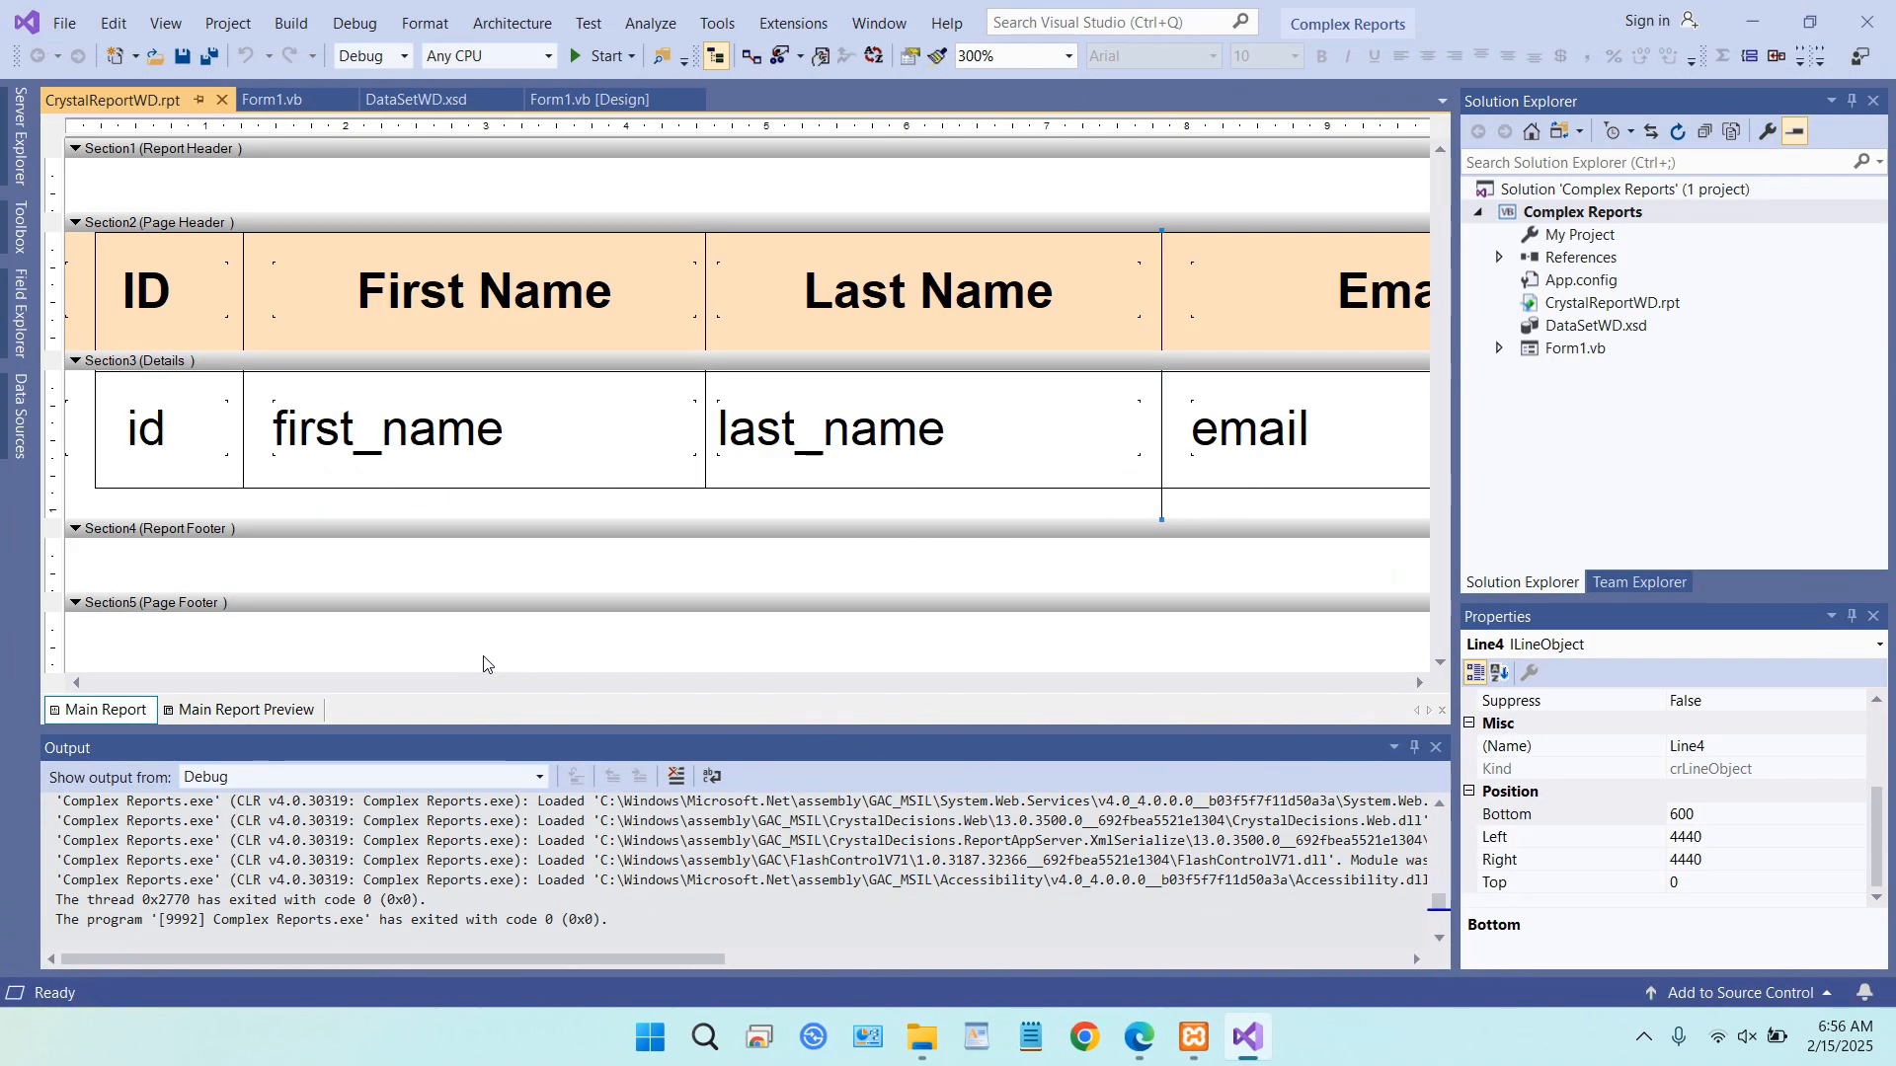
- Set the Bottom position of the vertical line between id and first_name to 600
left_click(244, 476)
left_click(1711, 817)
left_click(1711, 816)
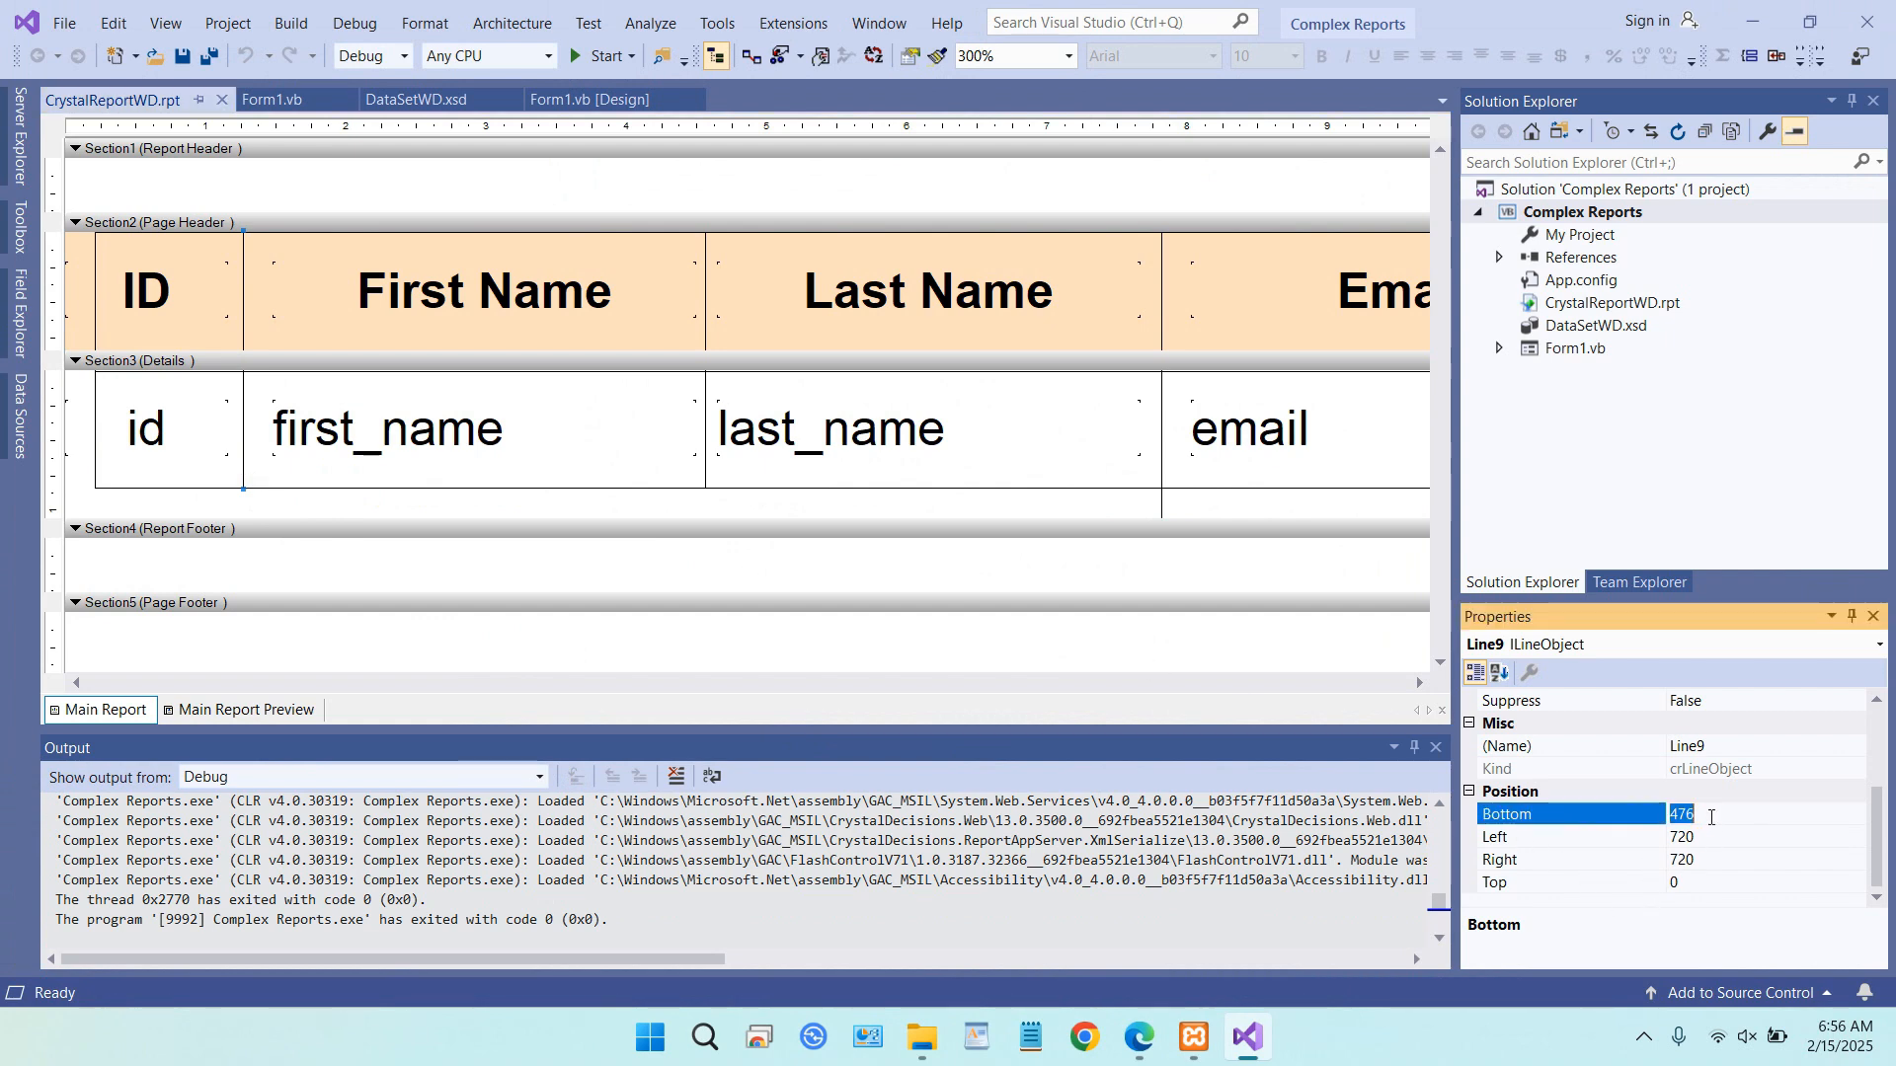
type("600")
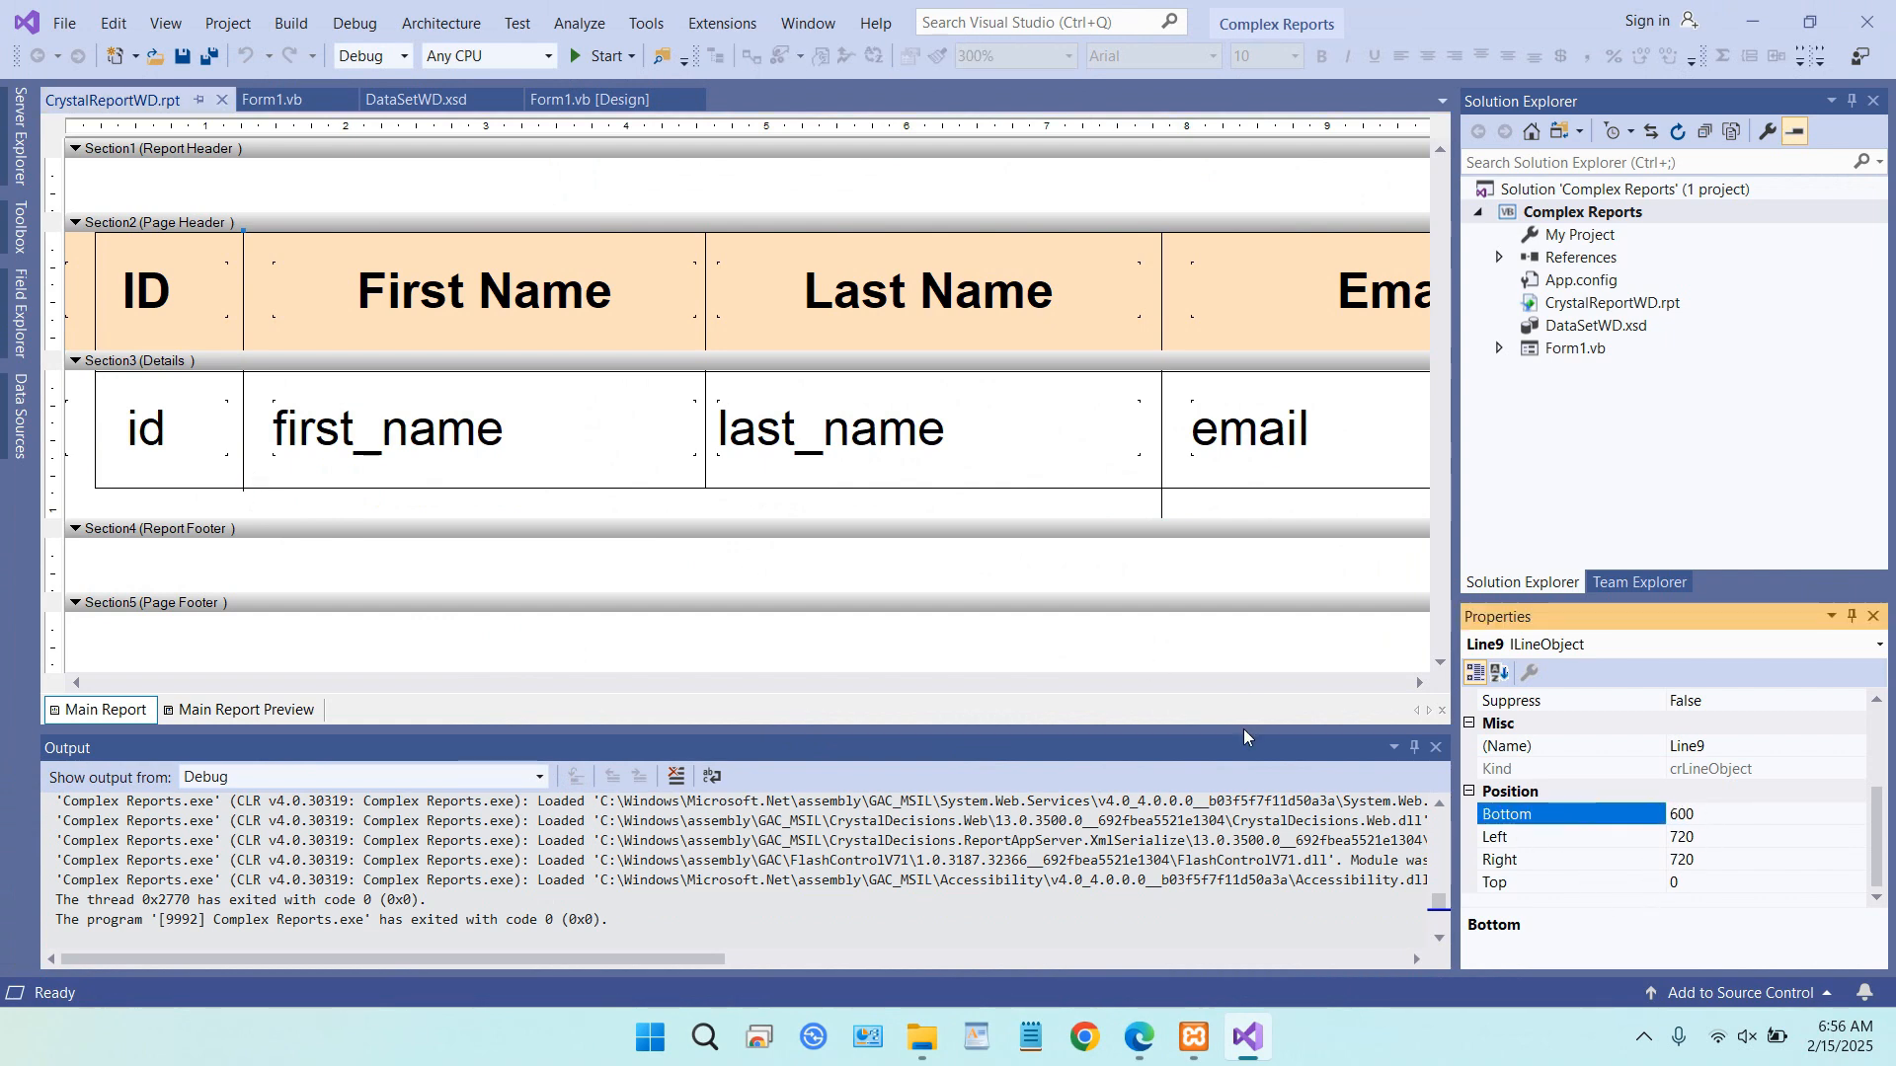
- Set the Bottom position of the vertical line between first_name and last_name to 600
left_click(705, 480)
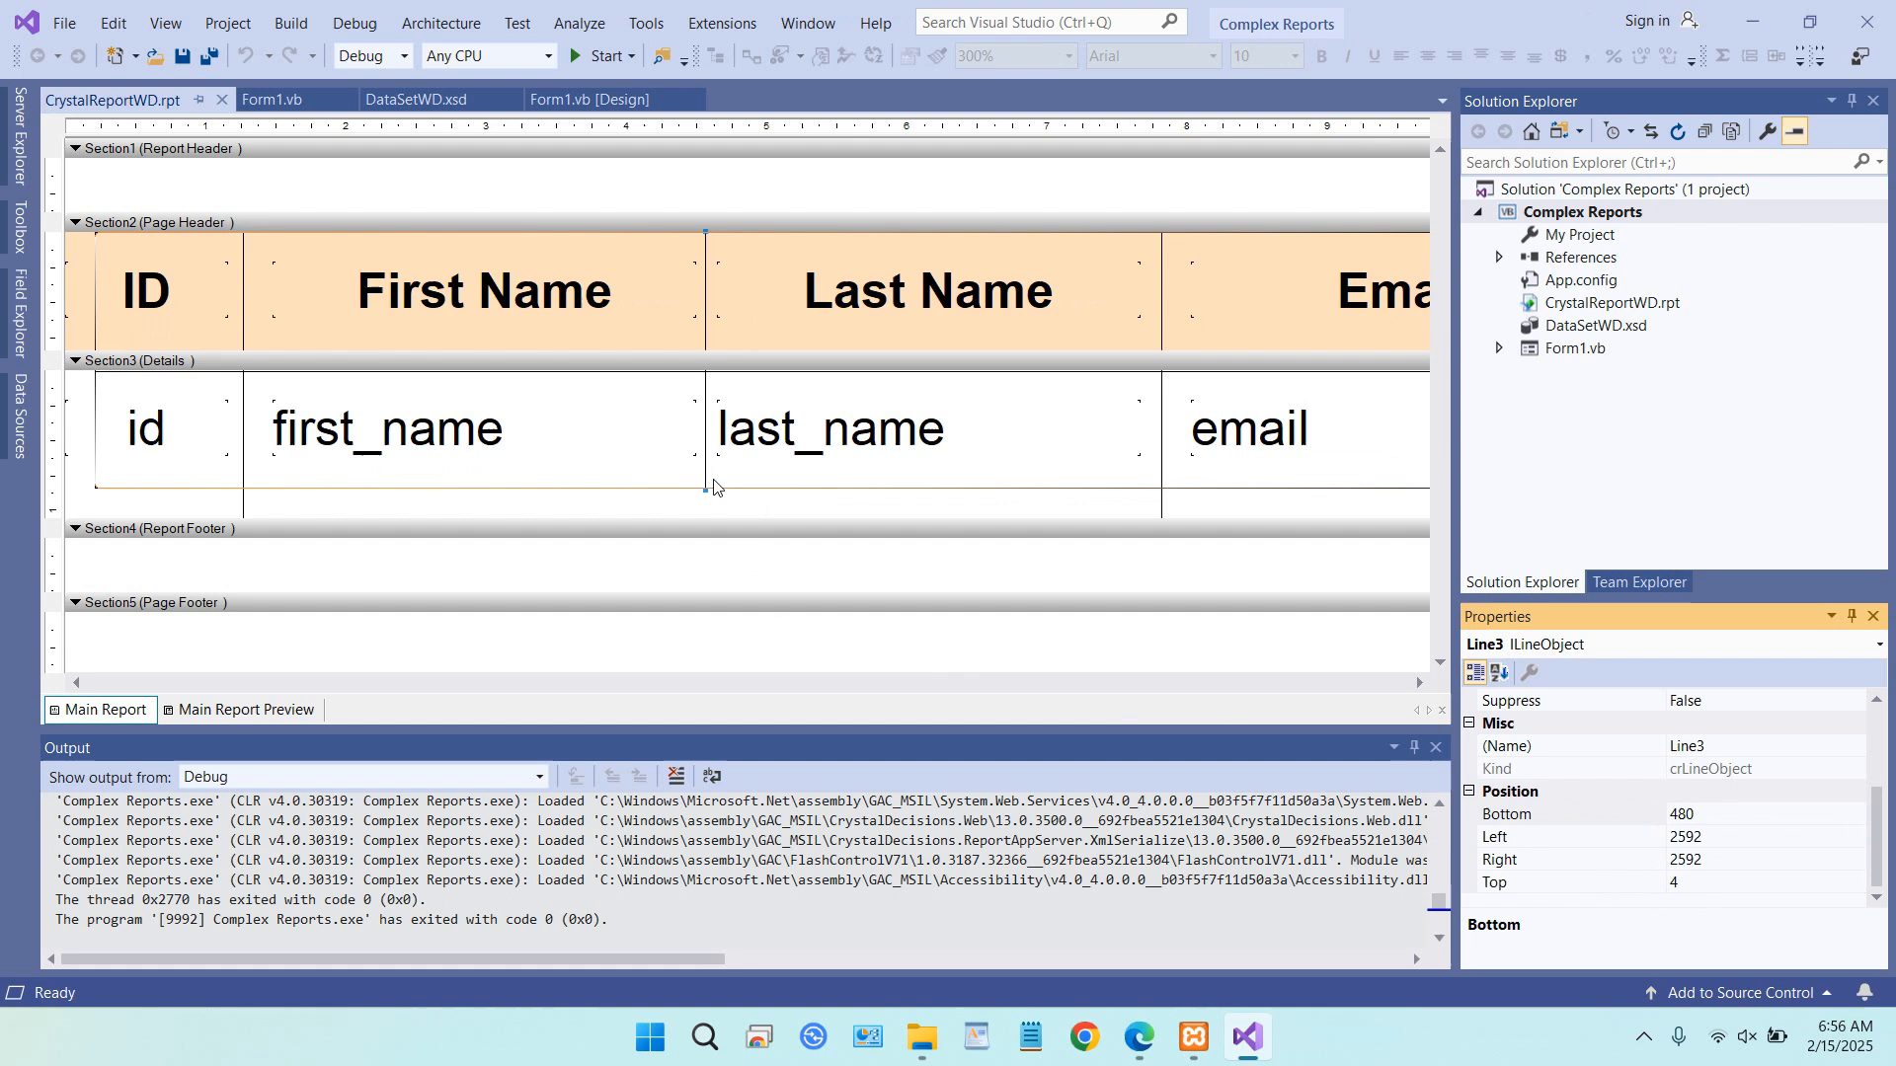
left_click(1729, 816)
left_click(1731, 816)
type("600")
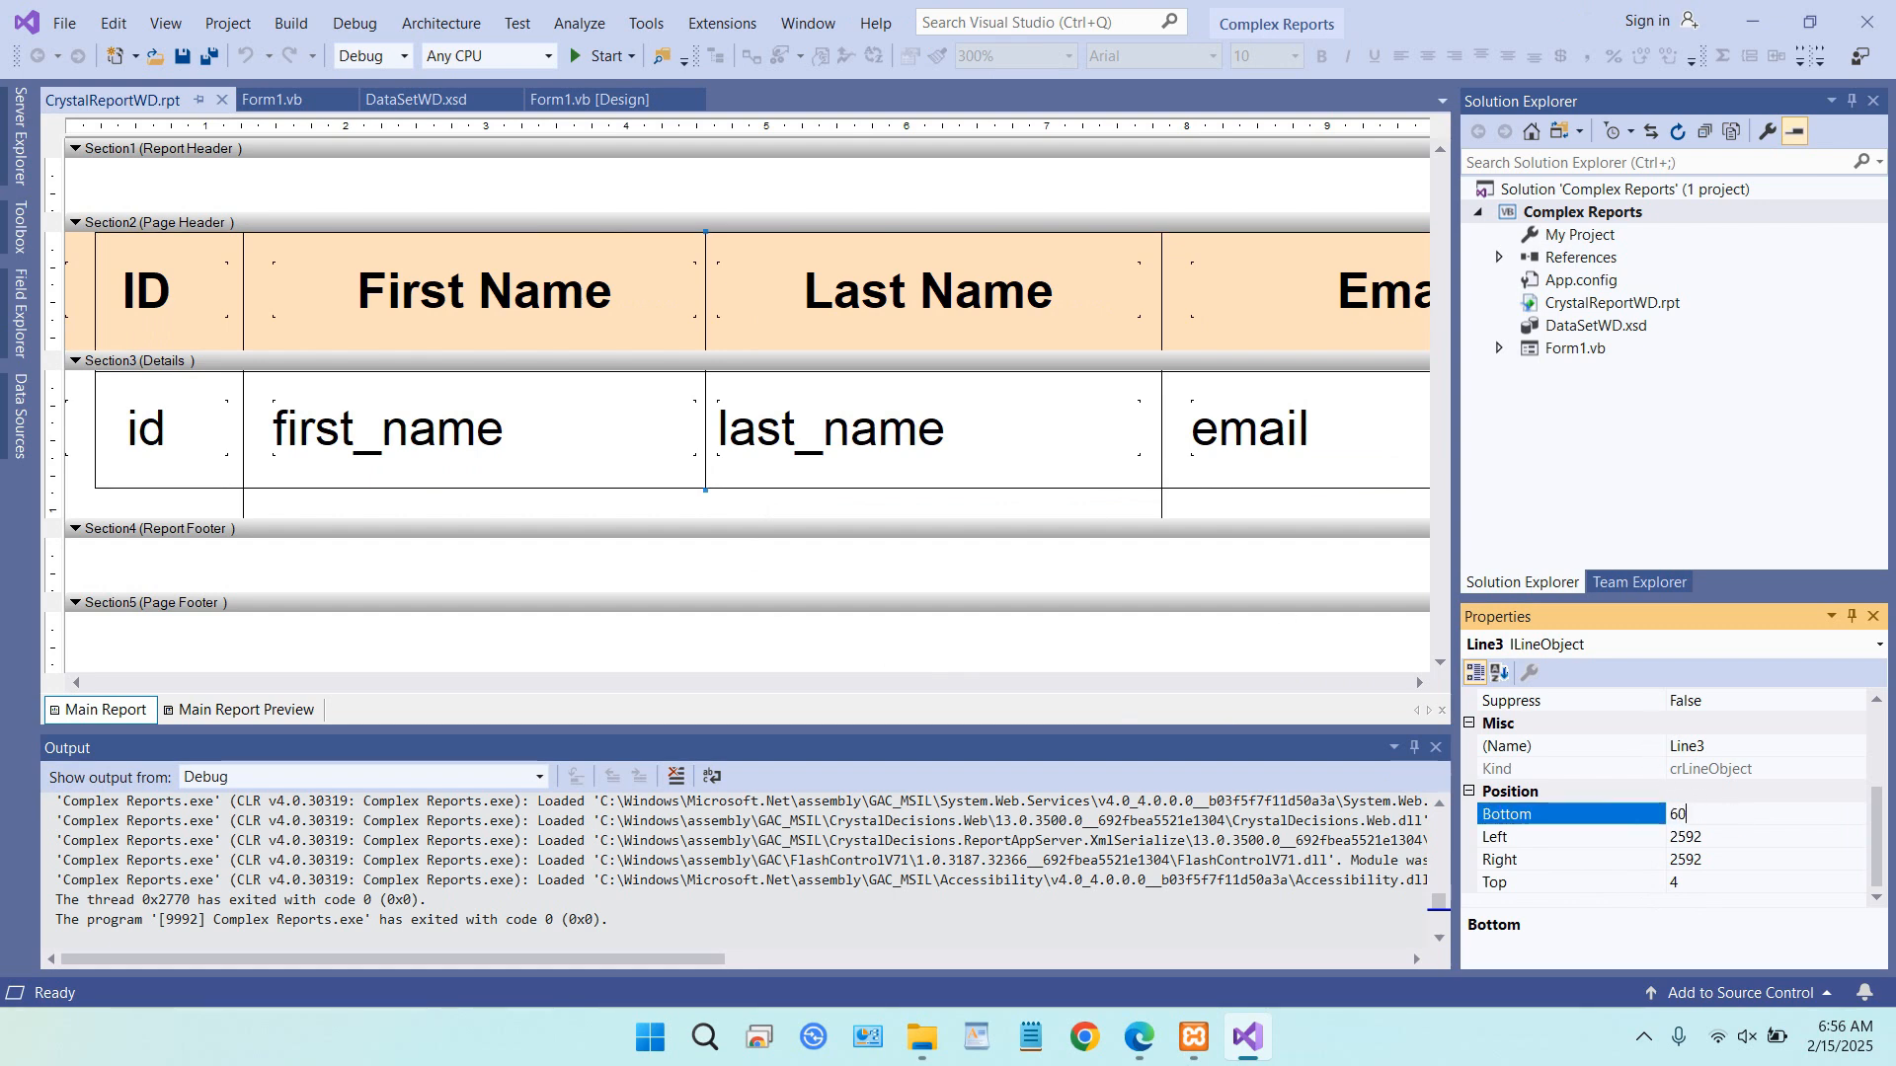
- Set the Bottom position of the vertical line between email and gender to 600
left_click(1419, 682)
left_click(1420, 682)
left_click(1419, 682)
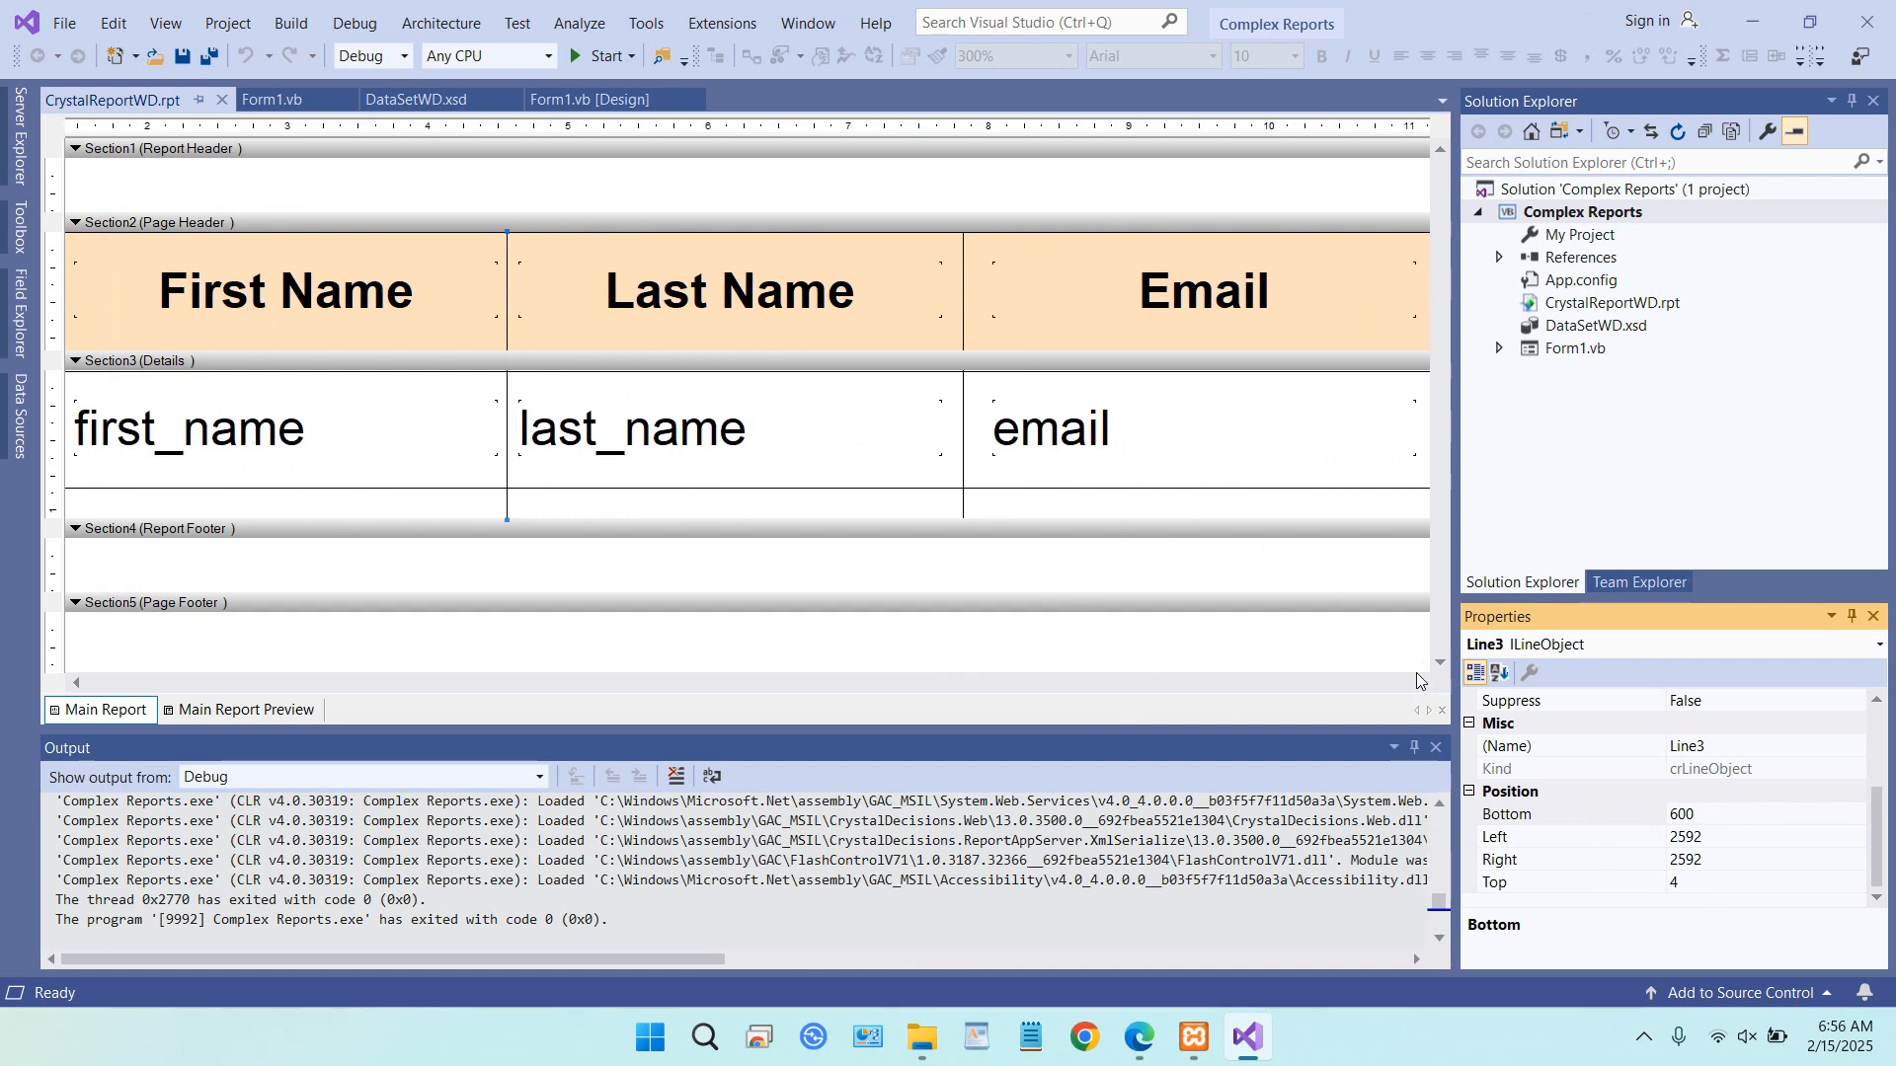
left_click_drag(1417, 680, 1418, 688)
left_click(446, 466)
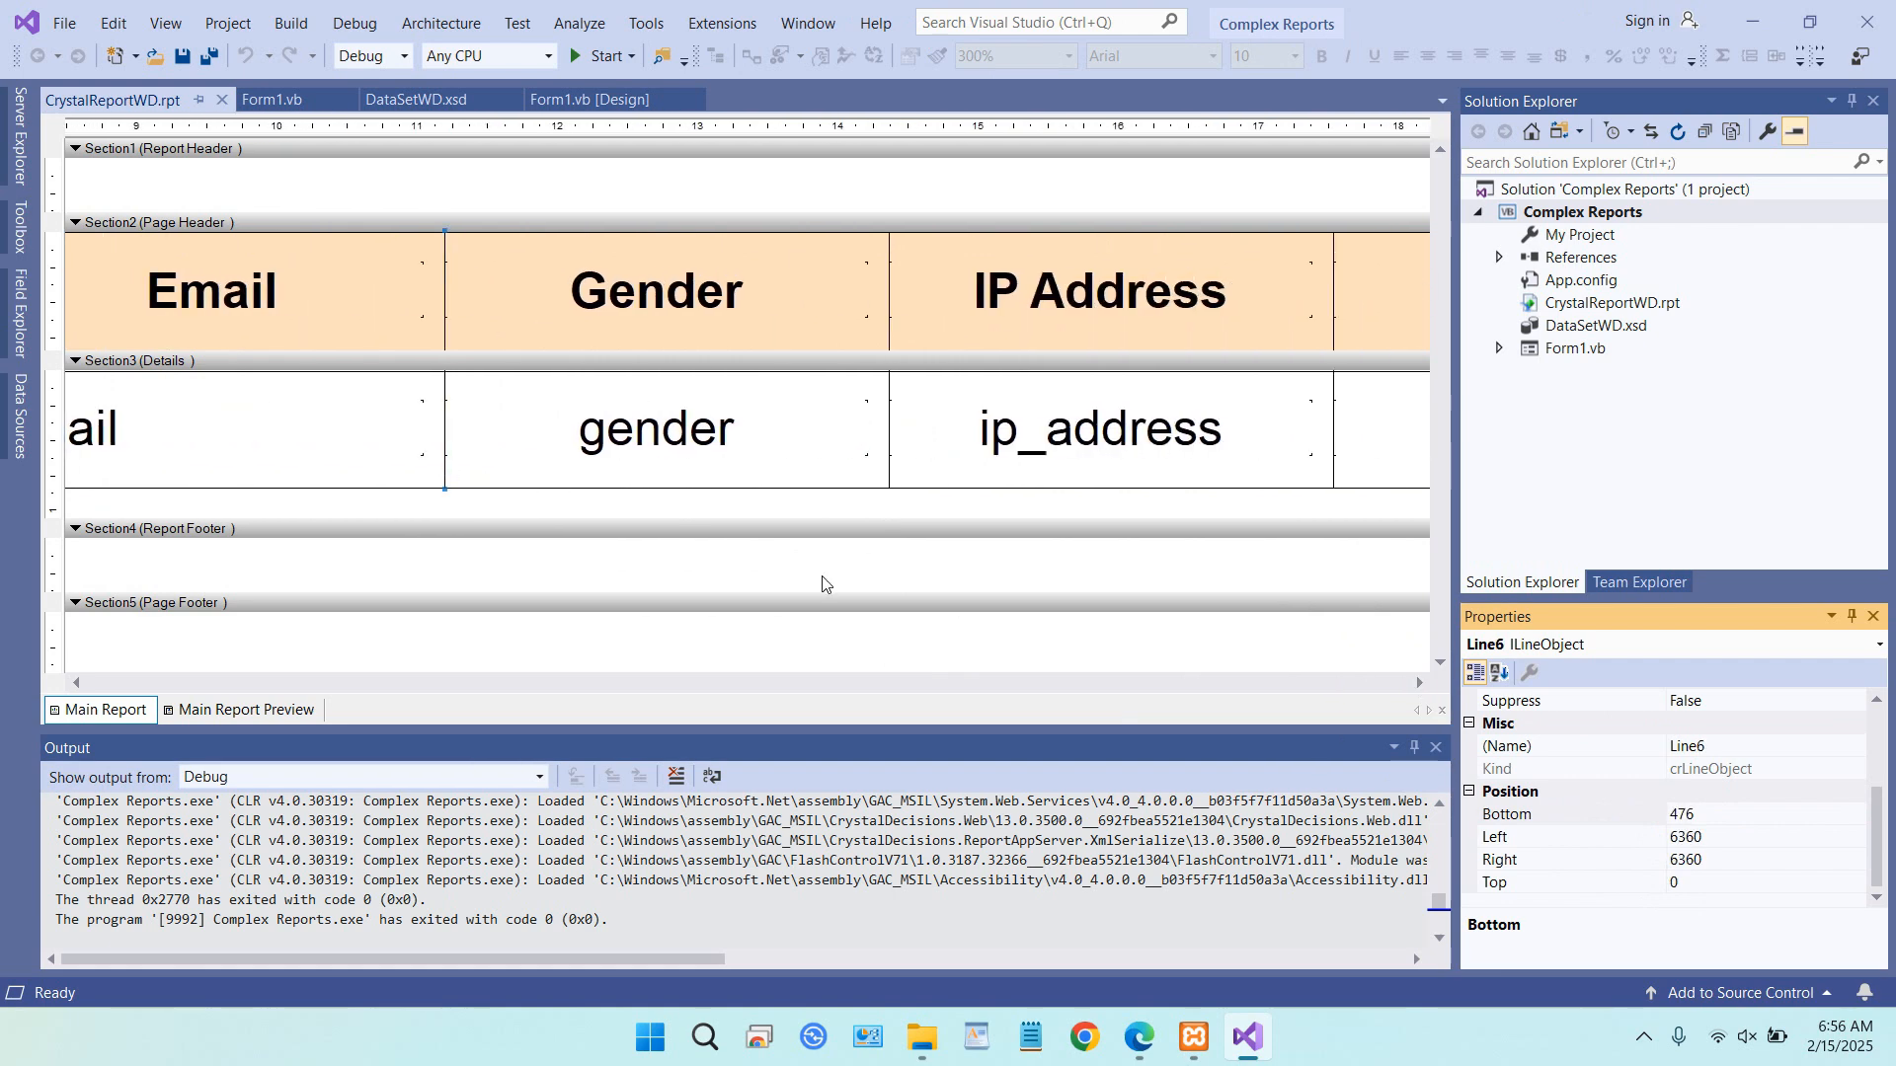
left_click(1710, 822)
double_click(1703, 816)
type("600")
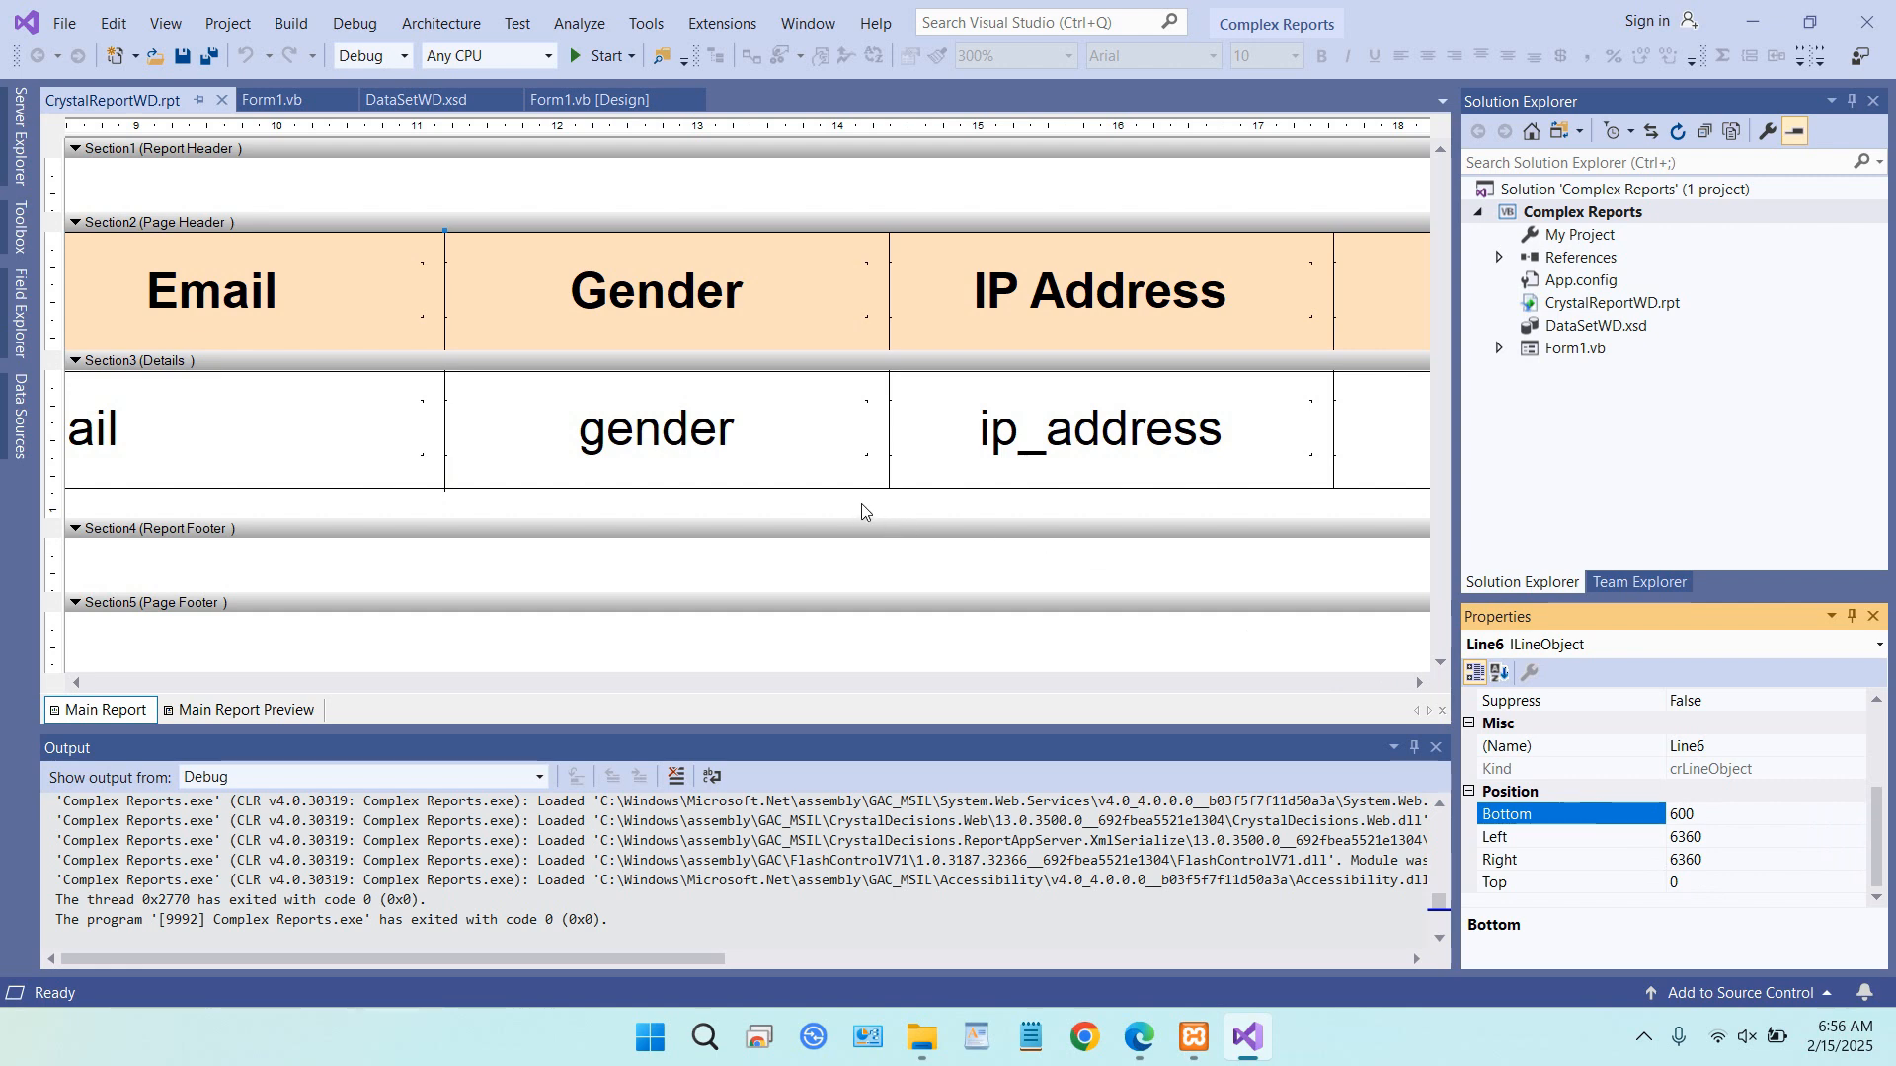
- Set the Bottom position of the vertical line between gender and ip_address to 600
left_click(888, 470)
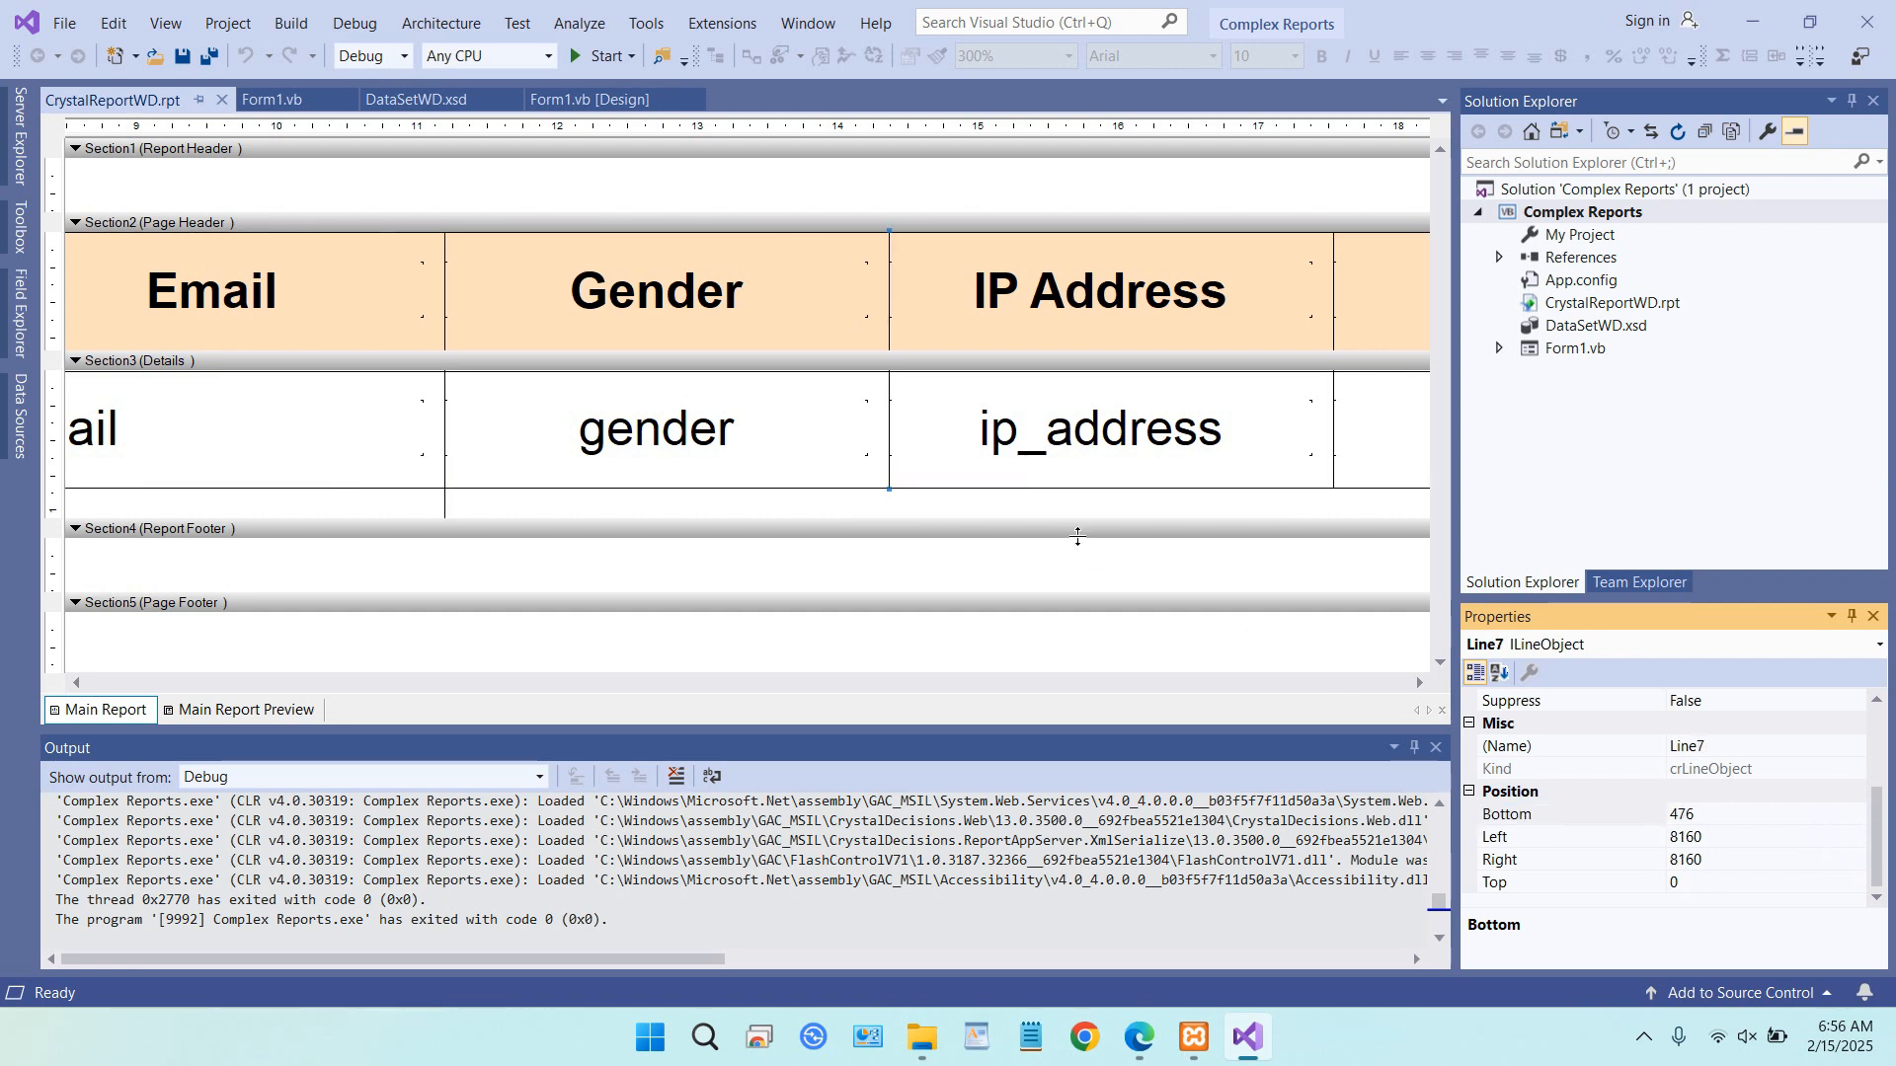
left_click(1764, 822)
double_click(1762, 815)
type("6")
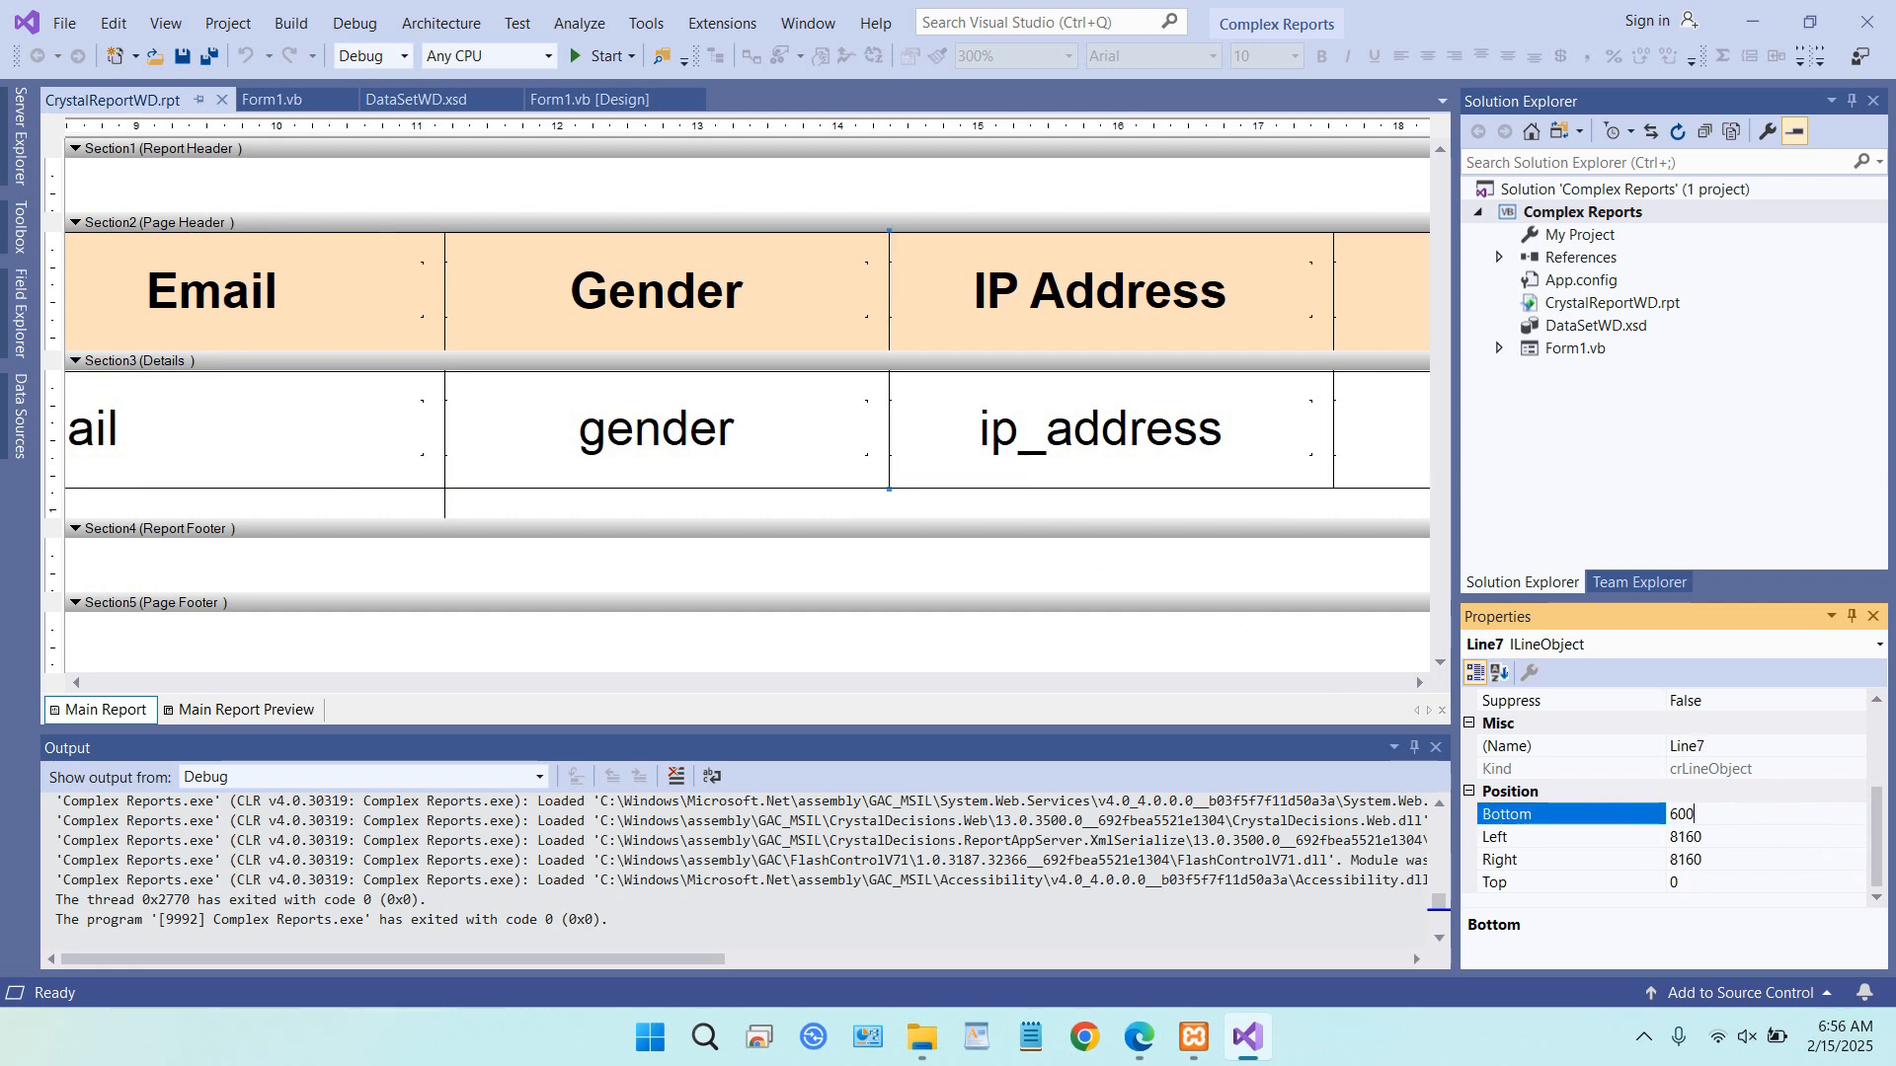
type("00")
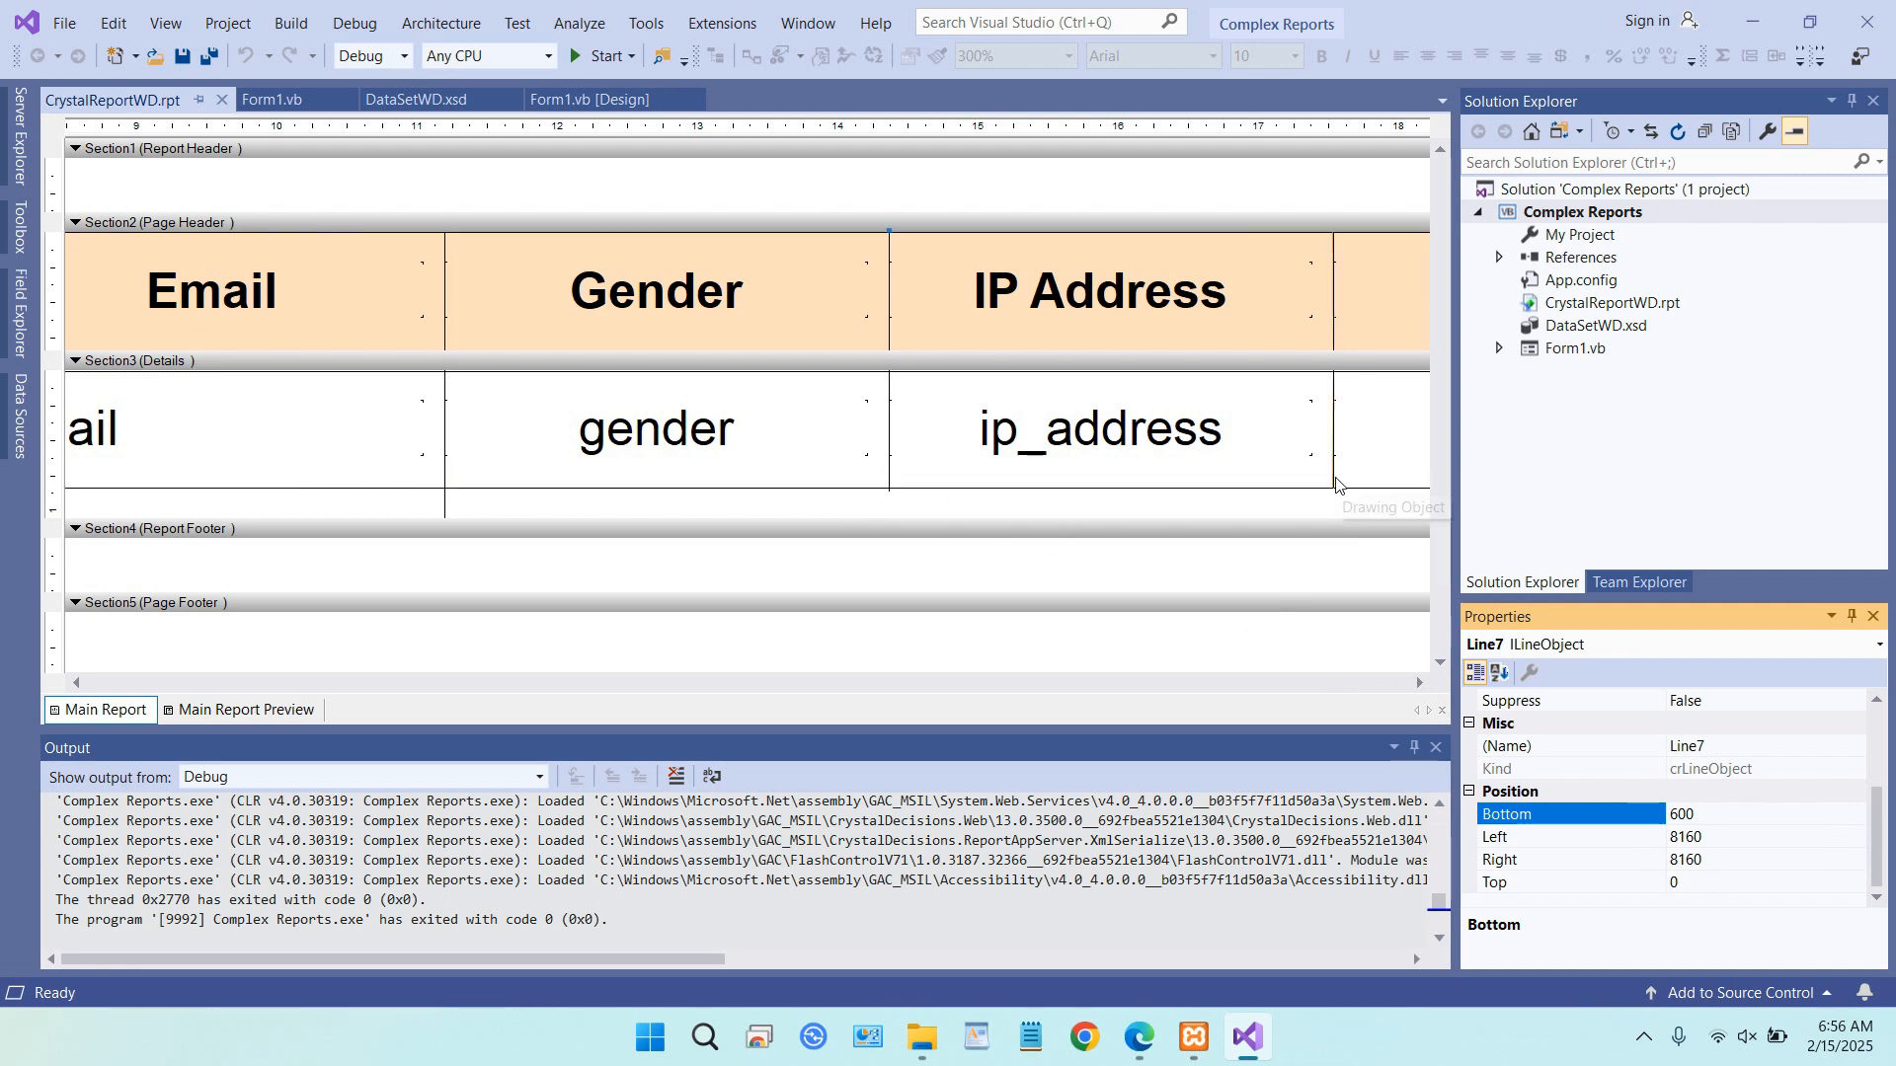
- Set the Bottom position of the vertical line between ip_address and total to 600
left_click(1334, 476)
left_click(1736, 811)
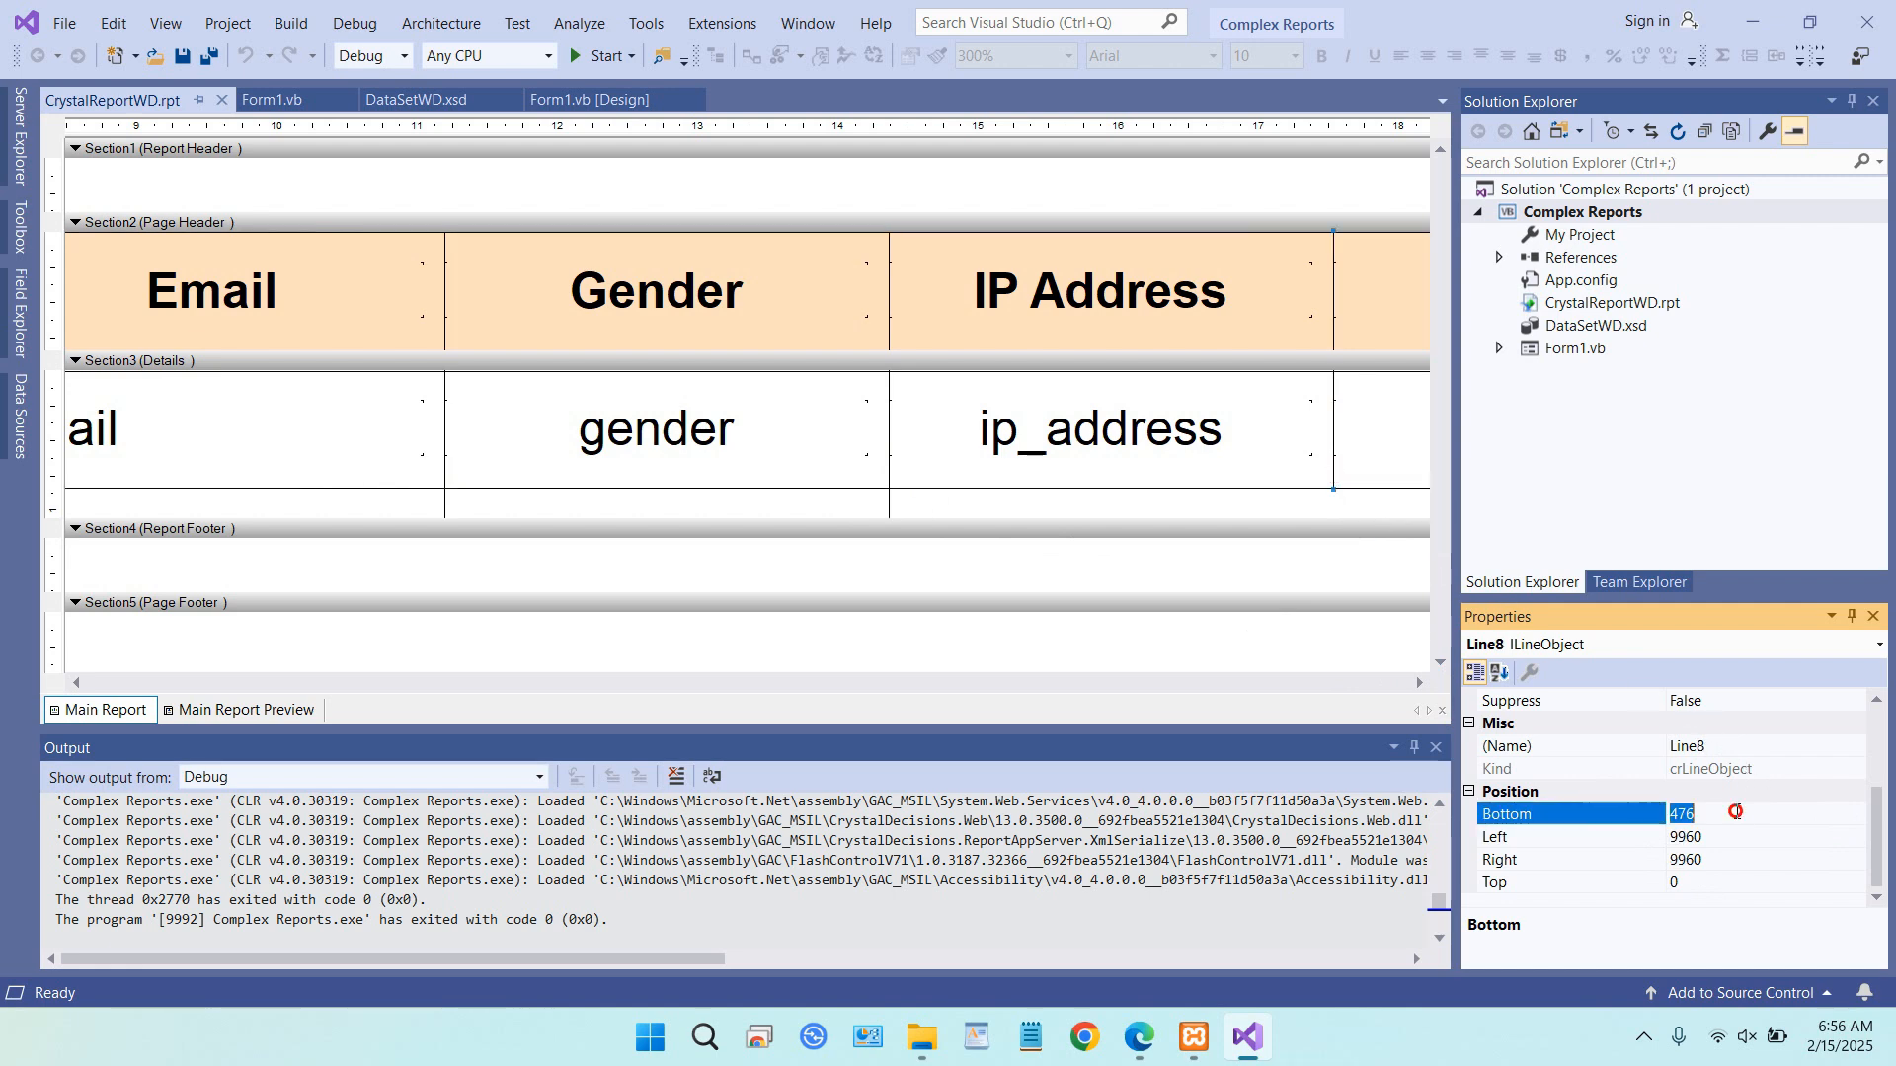
type("600")
- Run the project, compare the first page's header and last rows for complete column lines, and close the form
left_click(1419, 682)
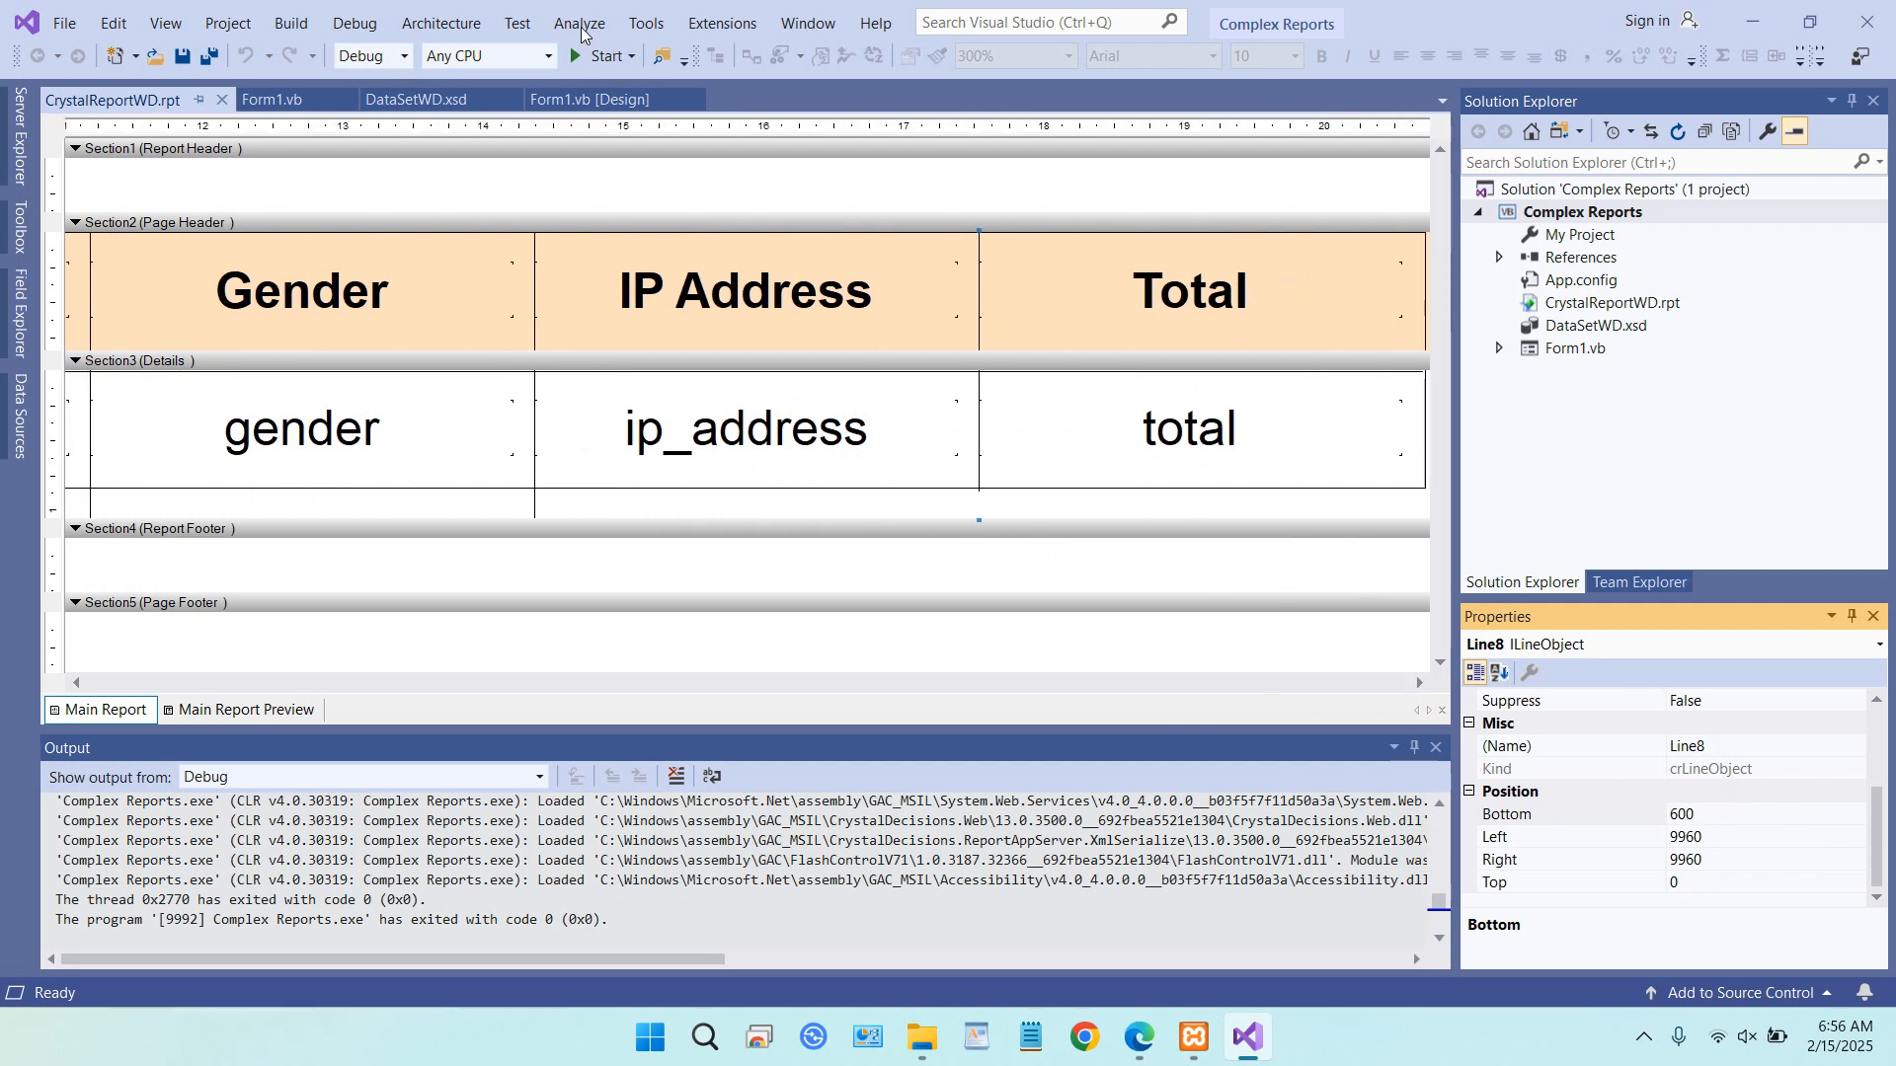
left_click(590, 57)
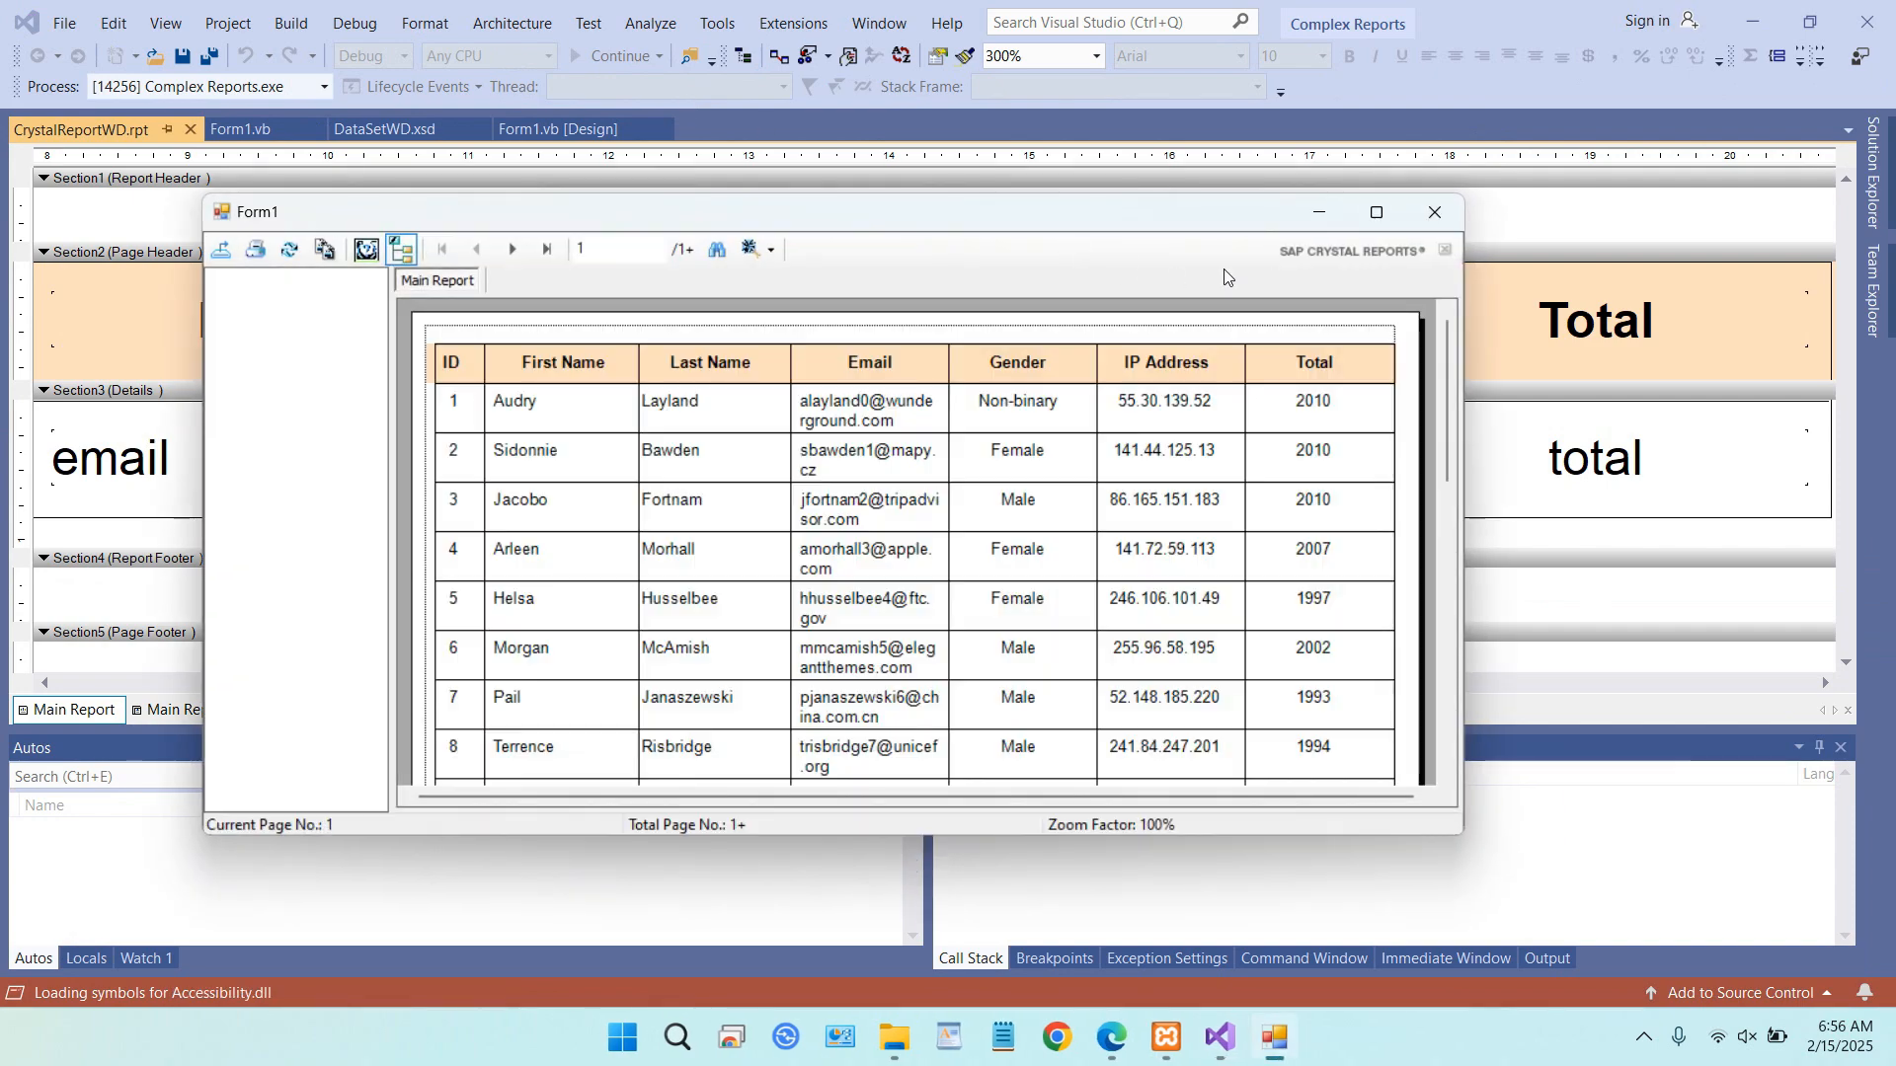
left_click(1373, 211)
scroll(1329, 351, "down", 4)
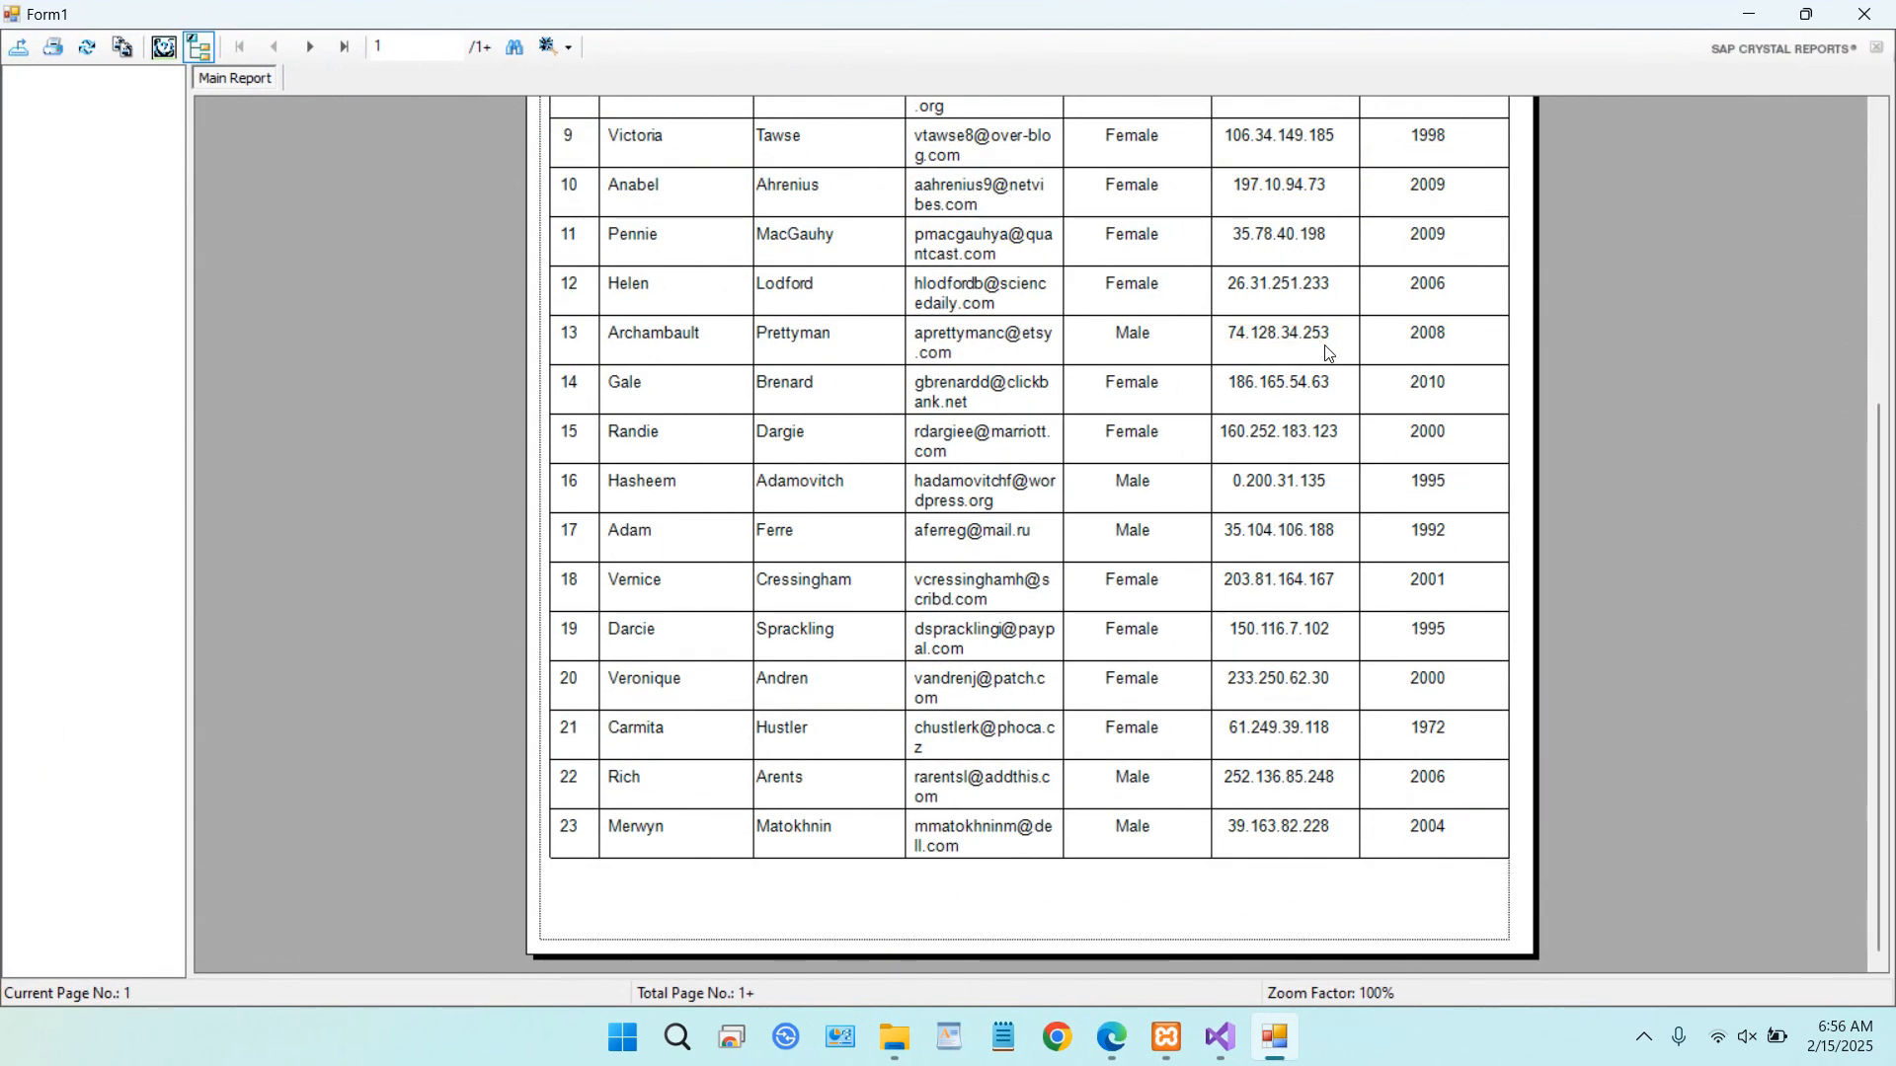
scroll(1329, 354, "up", 4)
scroll(1329, 359, "down", 4)
scroll(918, 869, "up", 4)
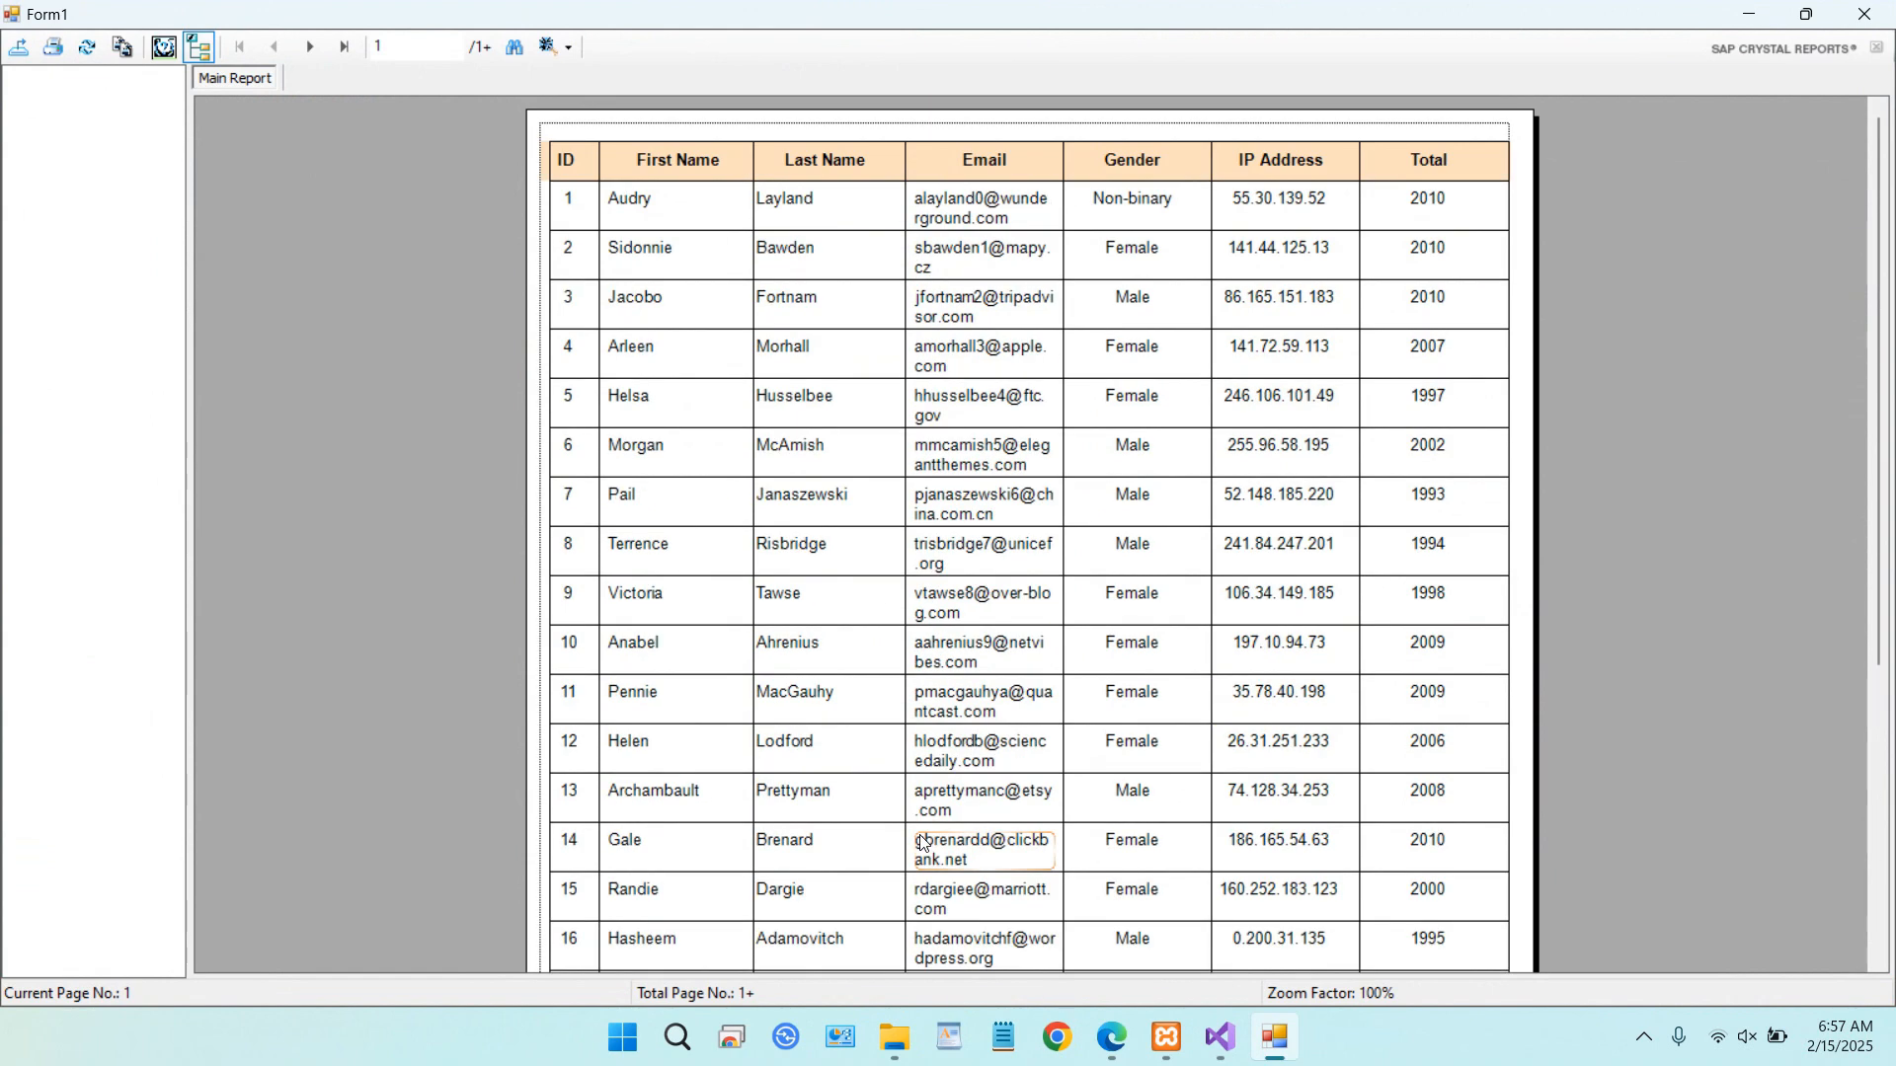
scroll(928, 839, "down", 4)
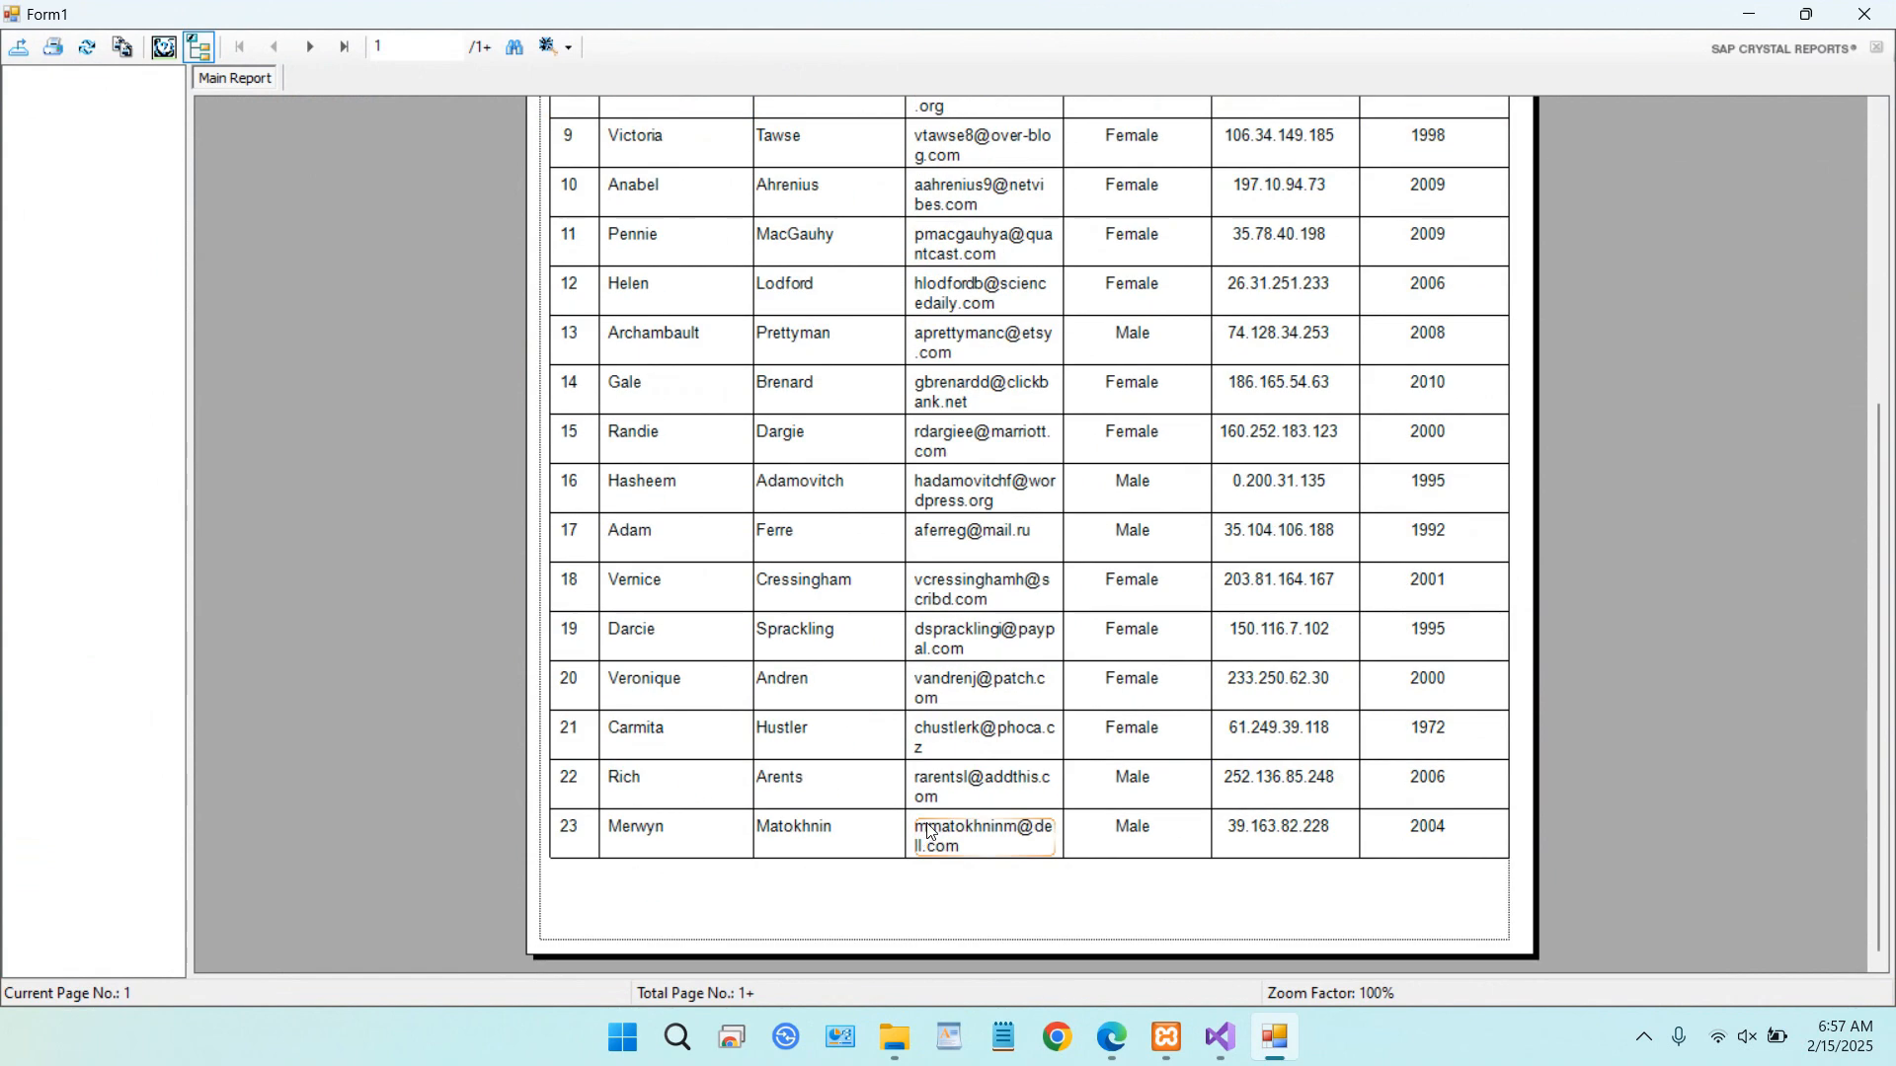
scroll(928, 833, "up", 4)
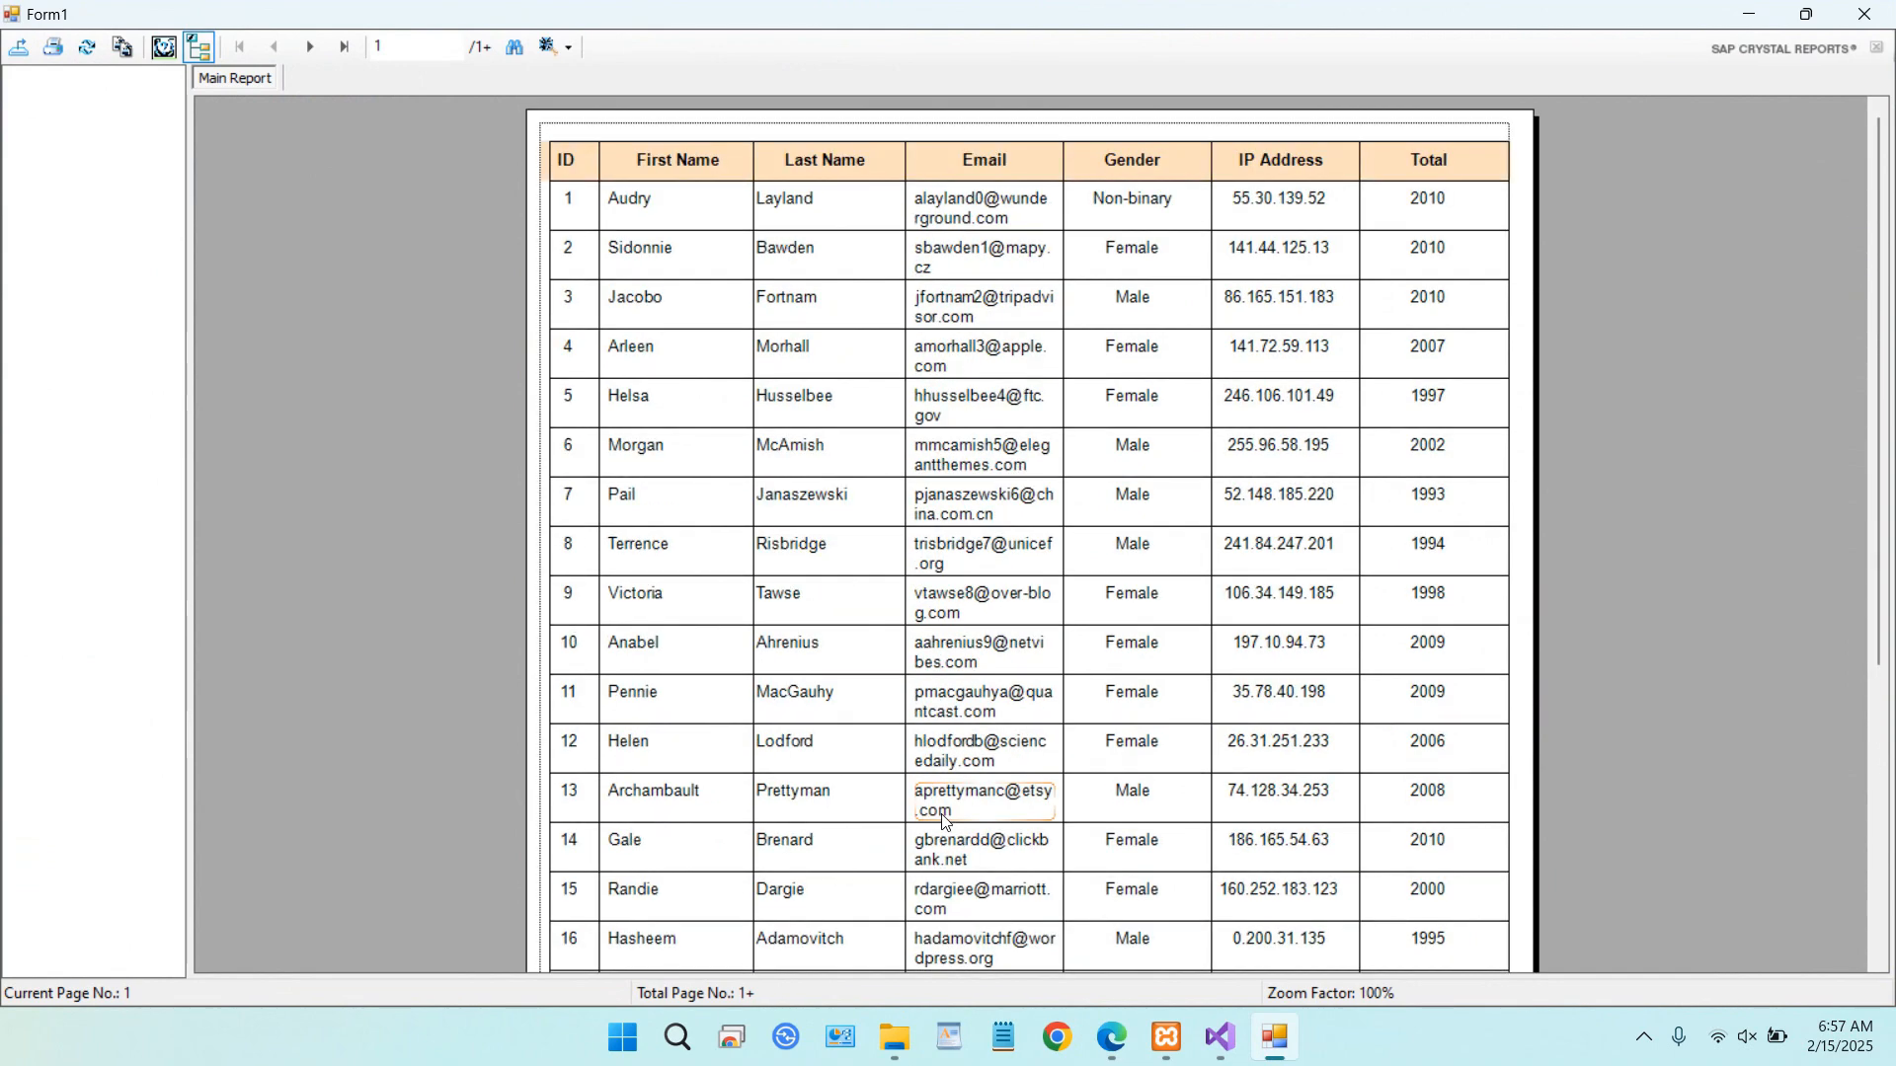
left_click(1864, 14)
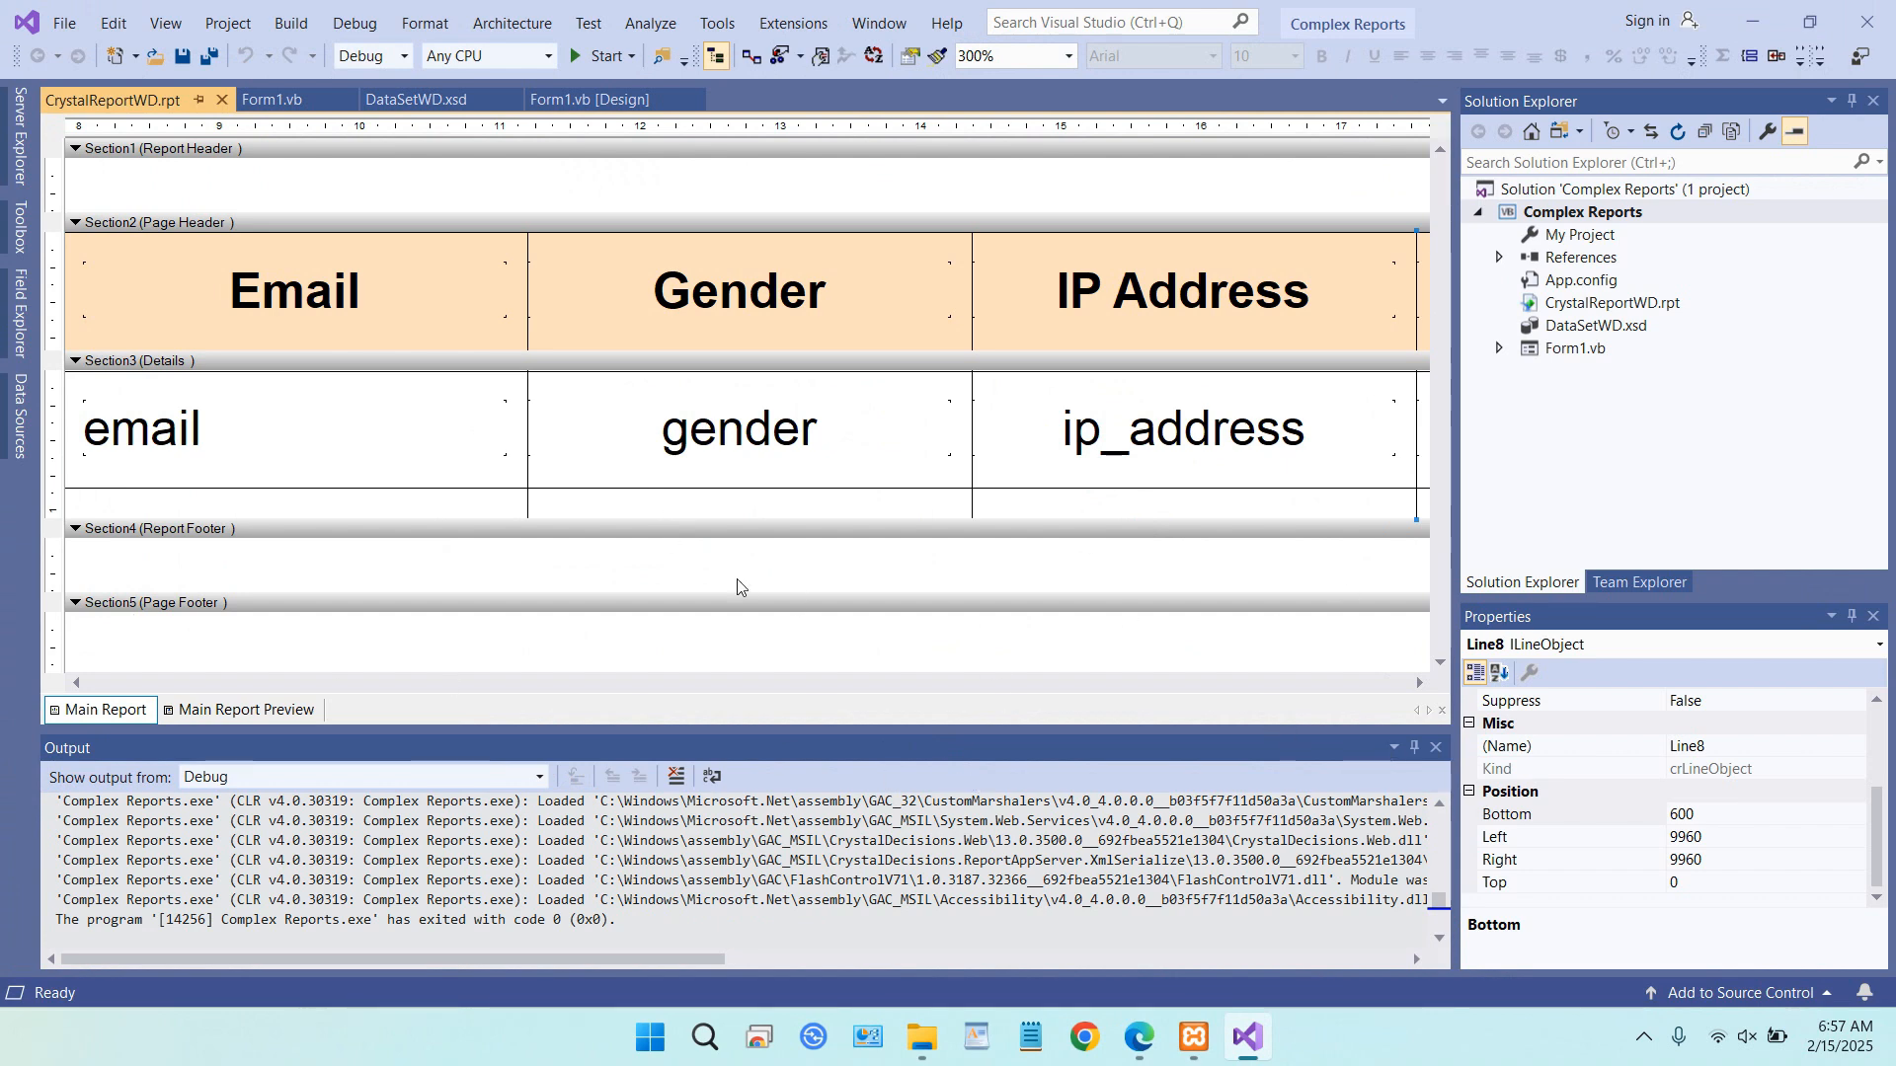
- Try narrowing the Gender heading from its left edge, away from the column line, and undo the change
left_click(76, 682)
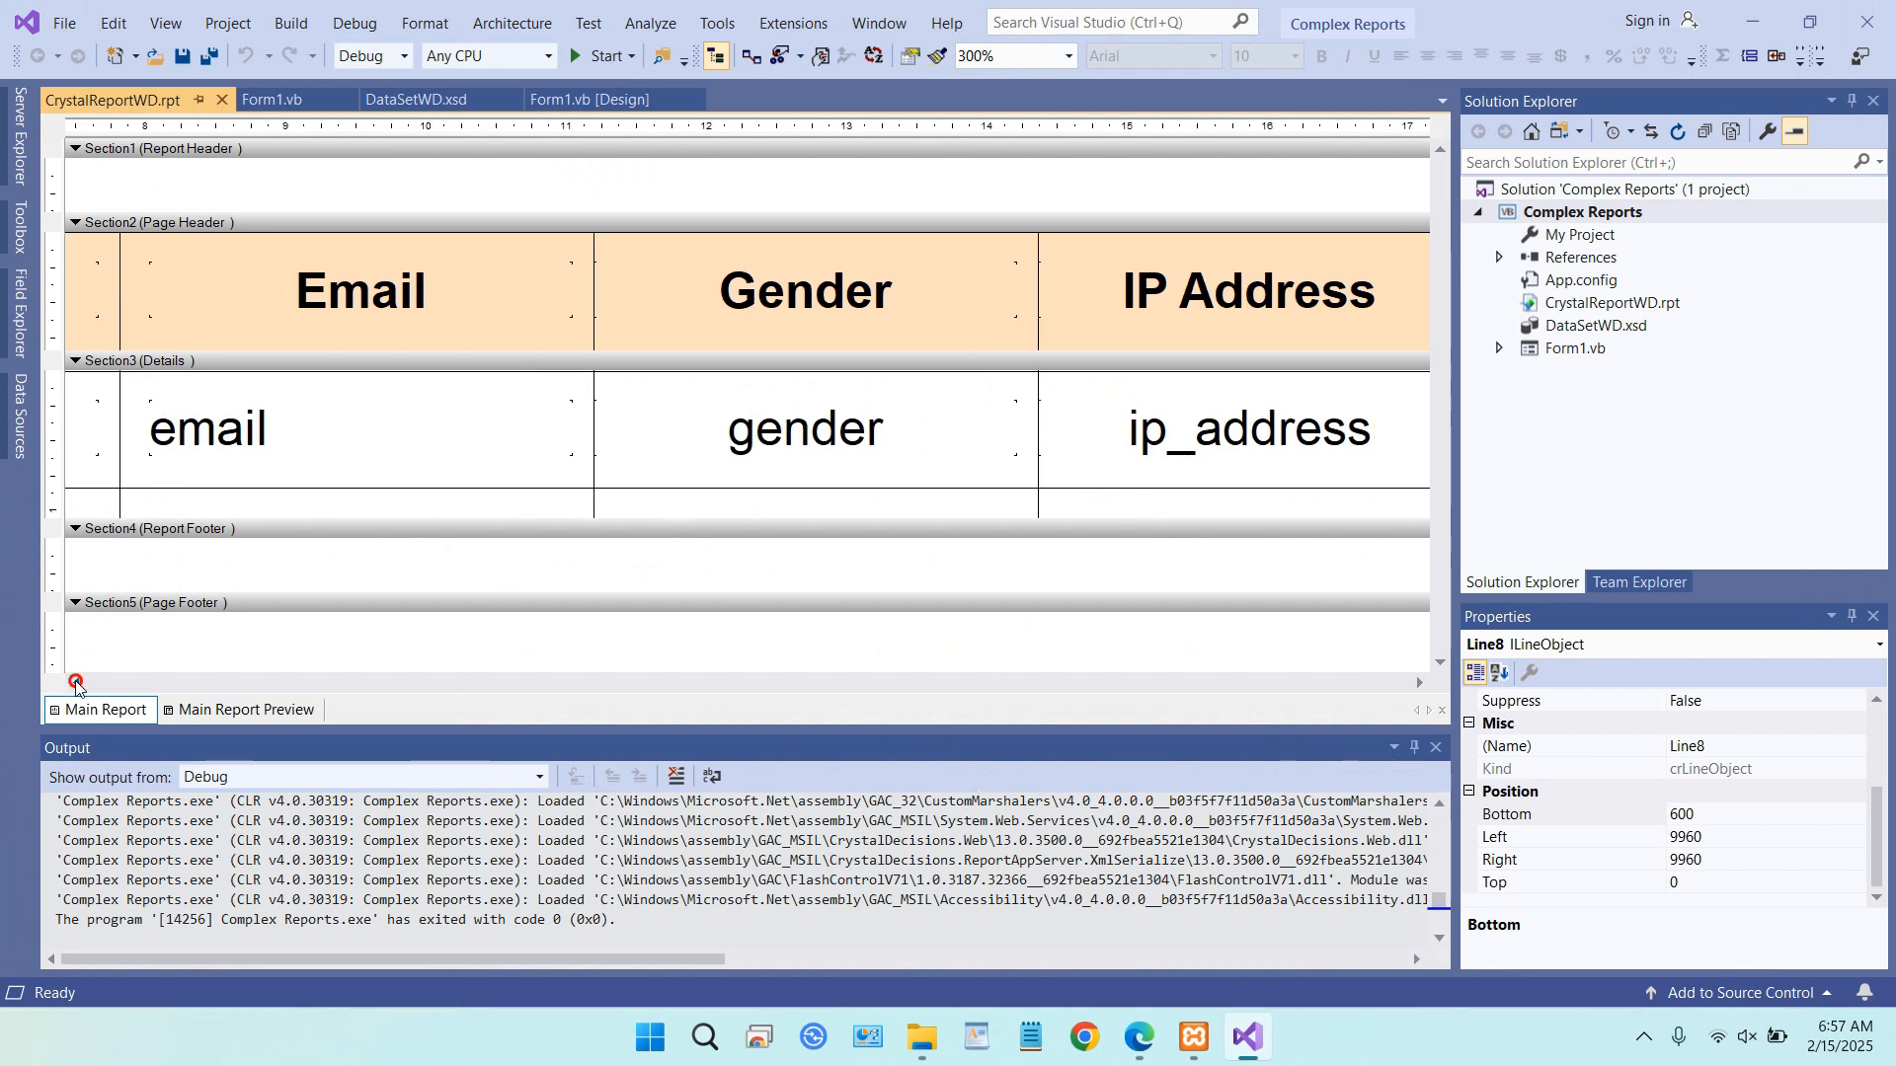
left_click(76, 682)
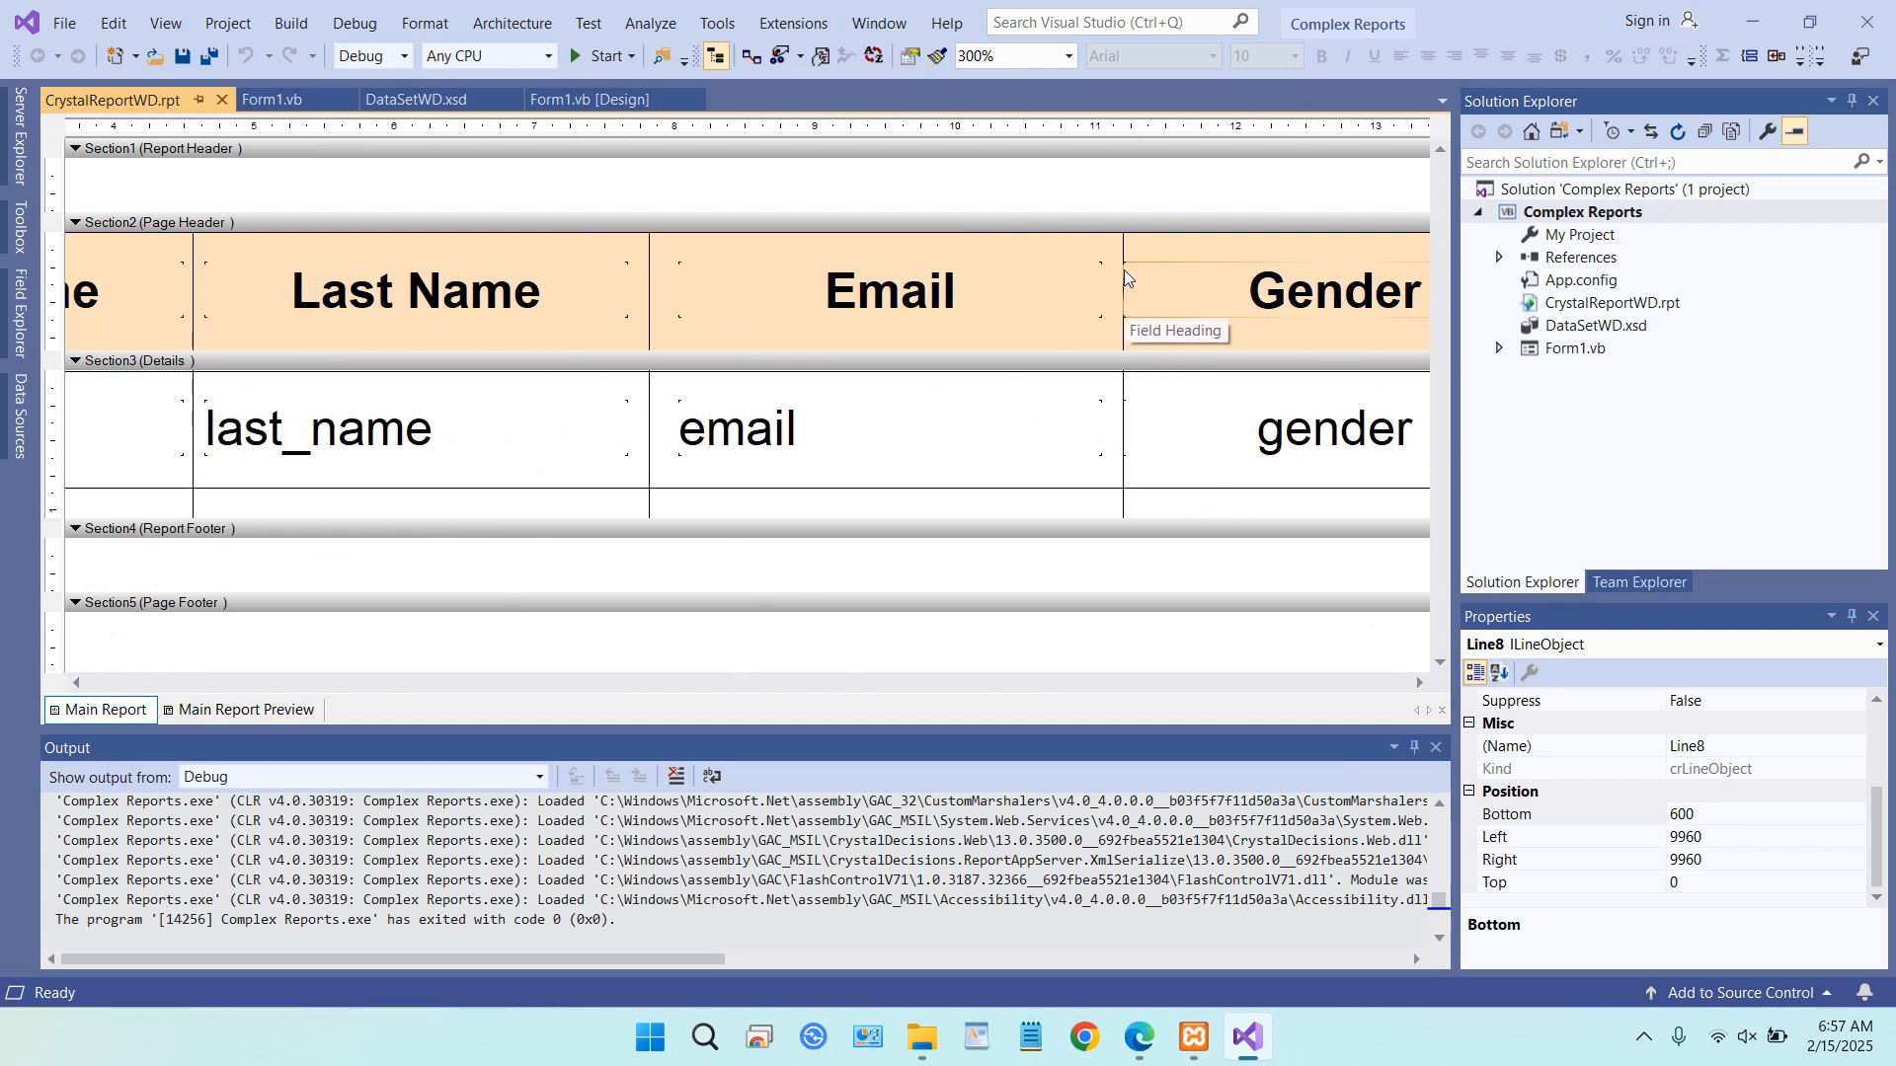
left_click(1141, 296)
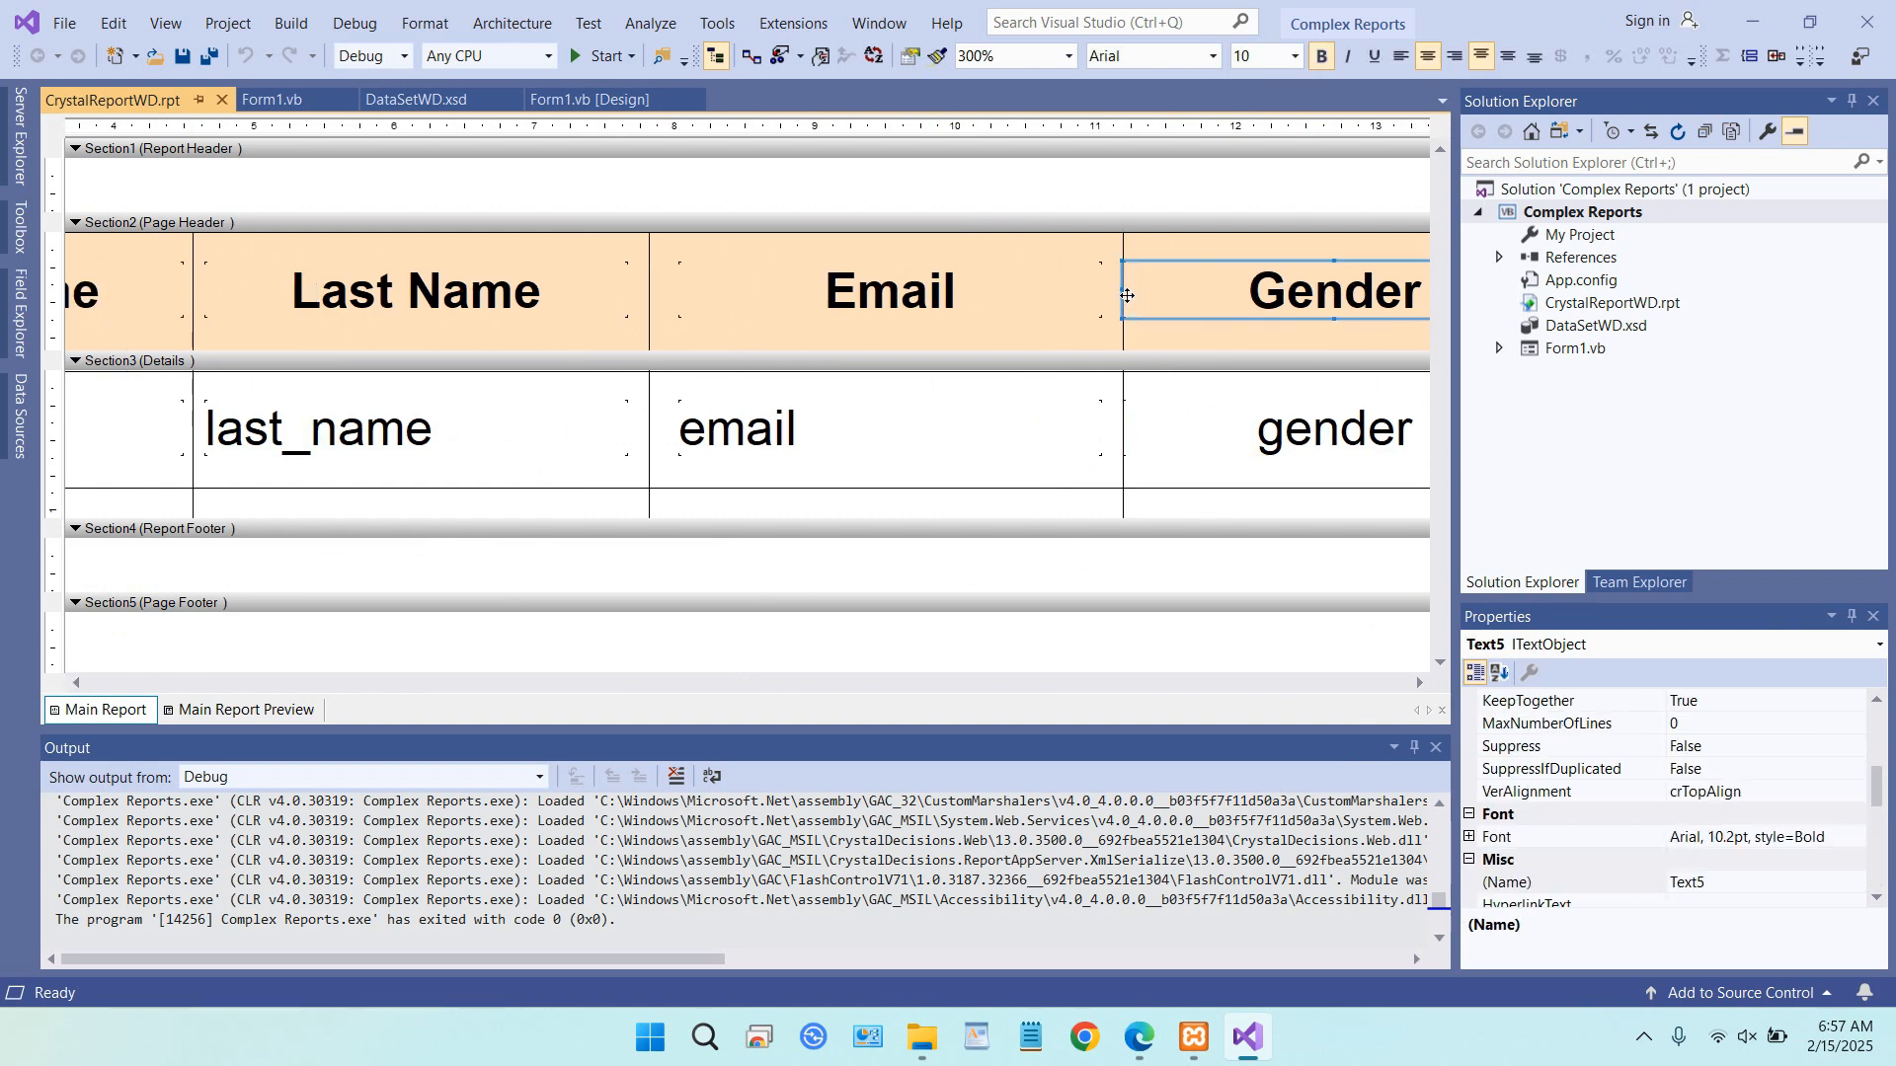
left_click_drag(1122, 291, 1148, 316)
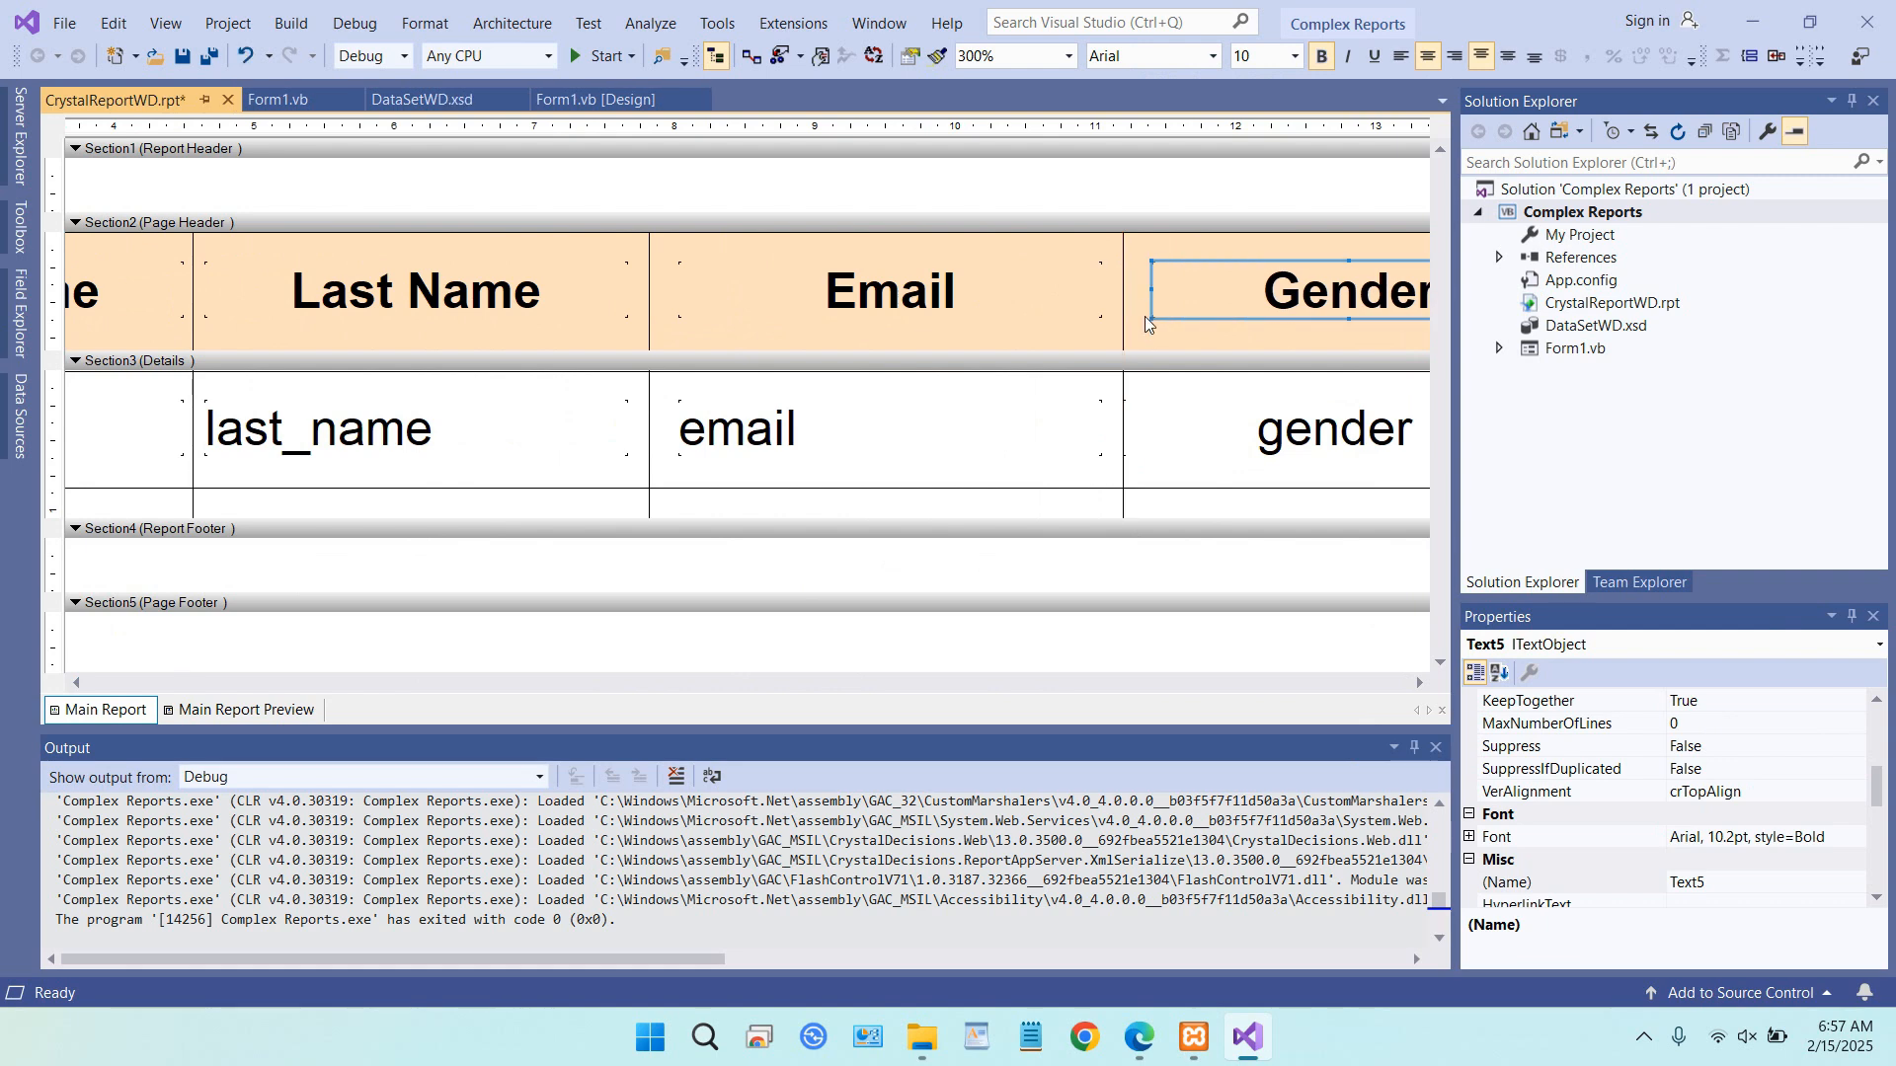
left_click(1125, 445)
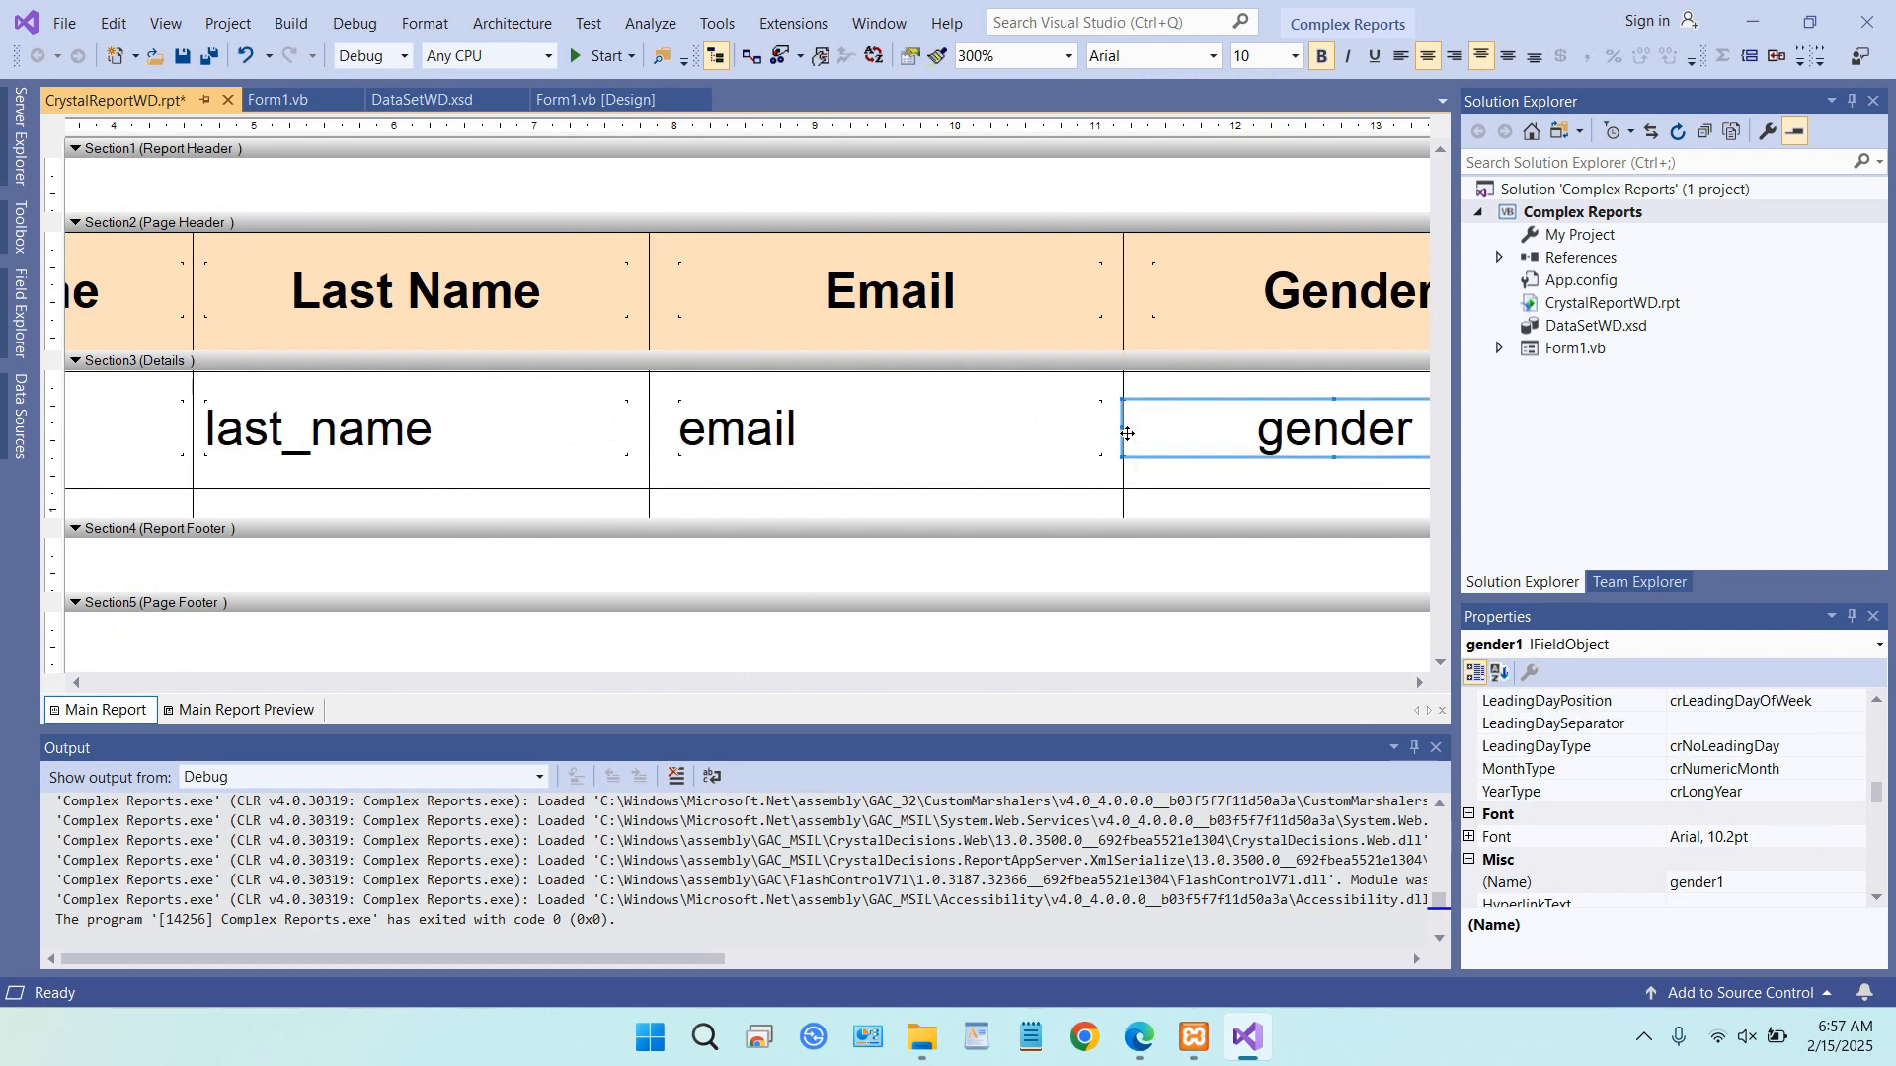
key("ctrl+z")
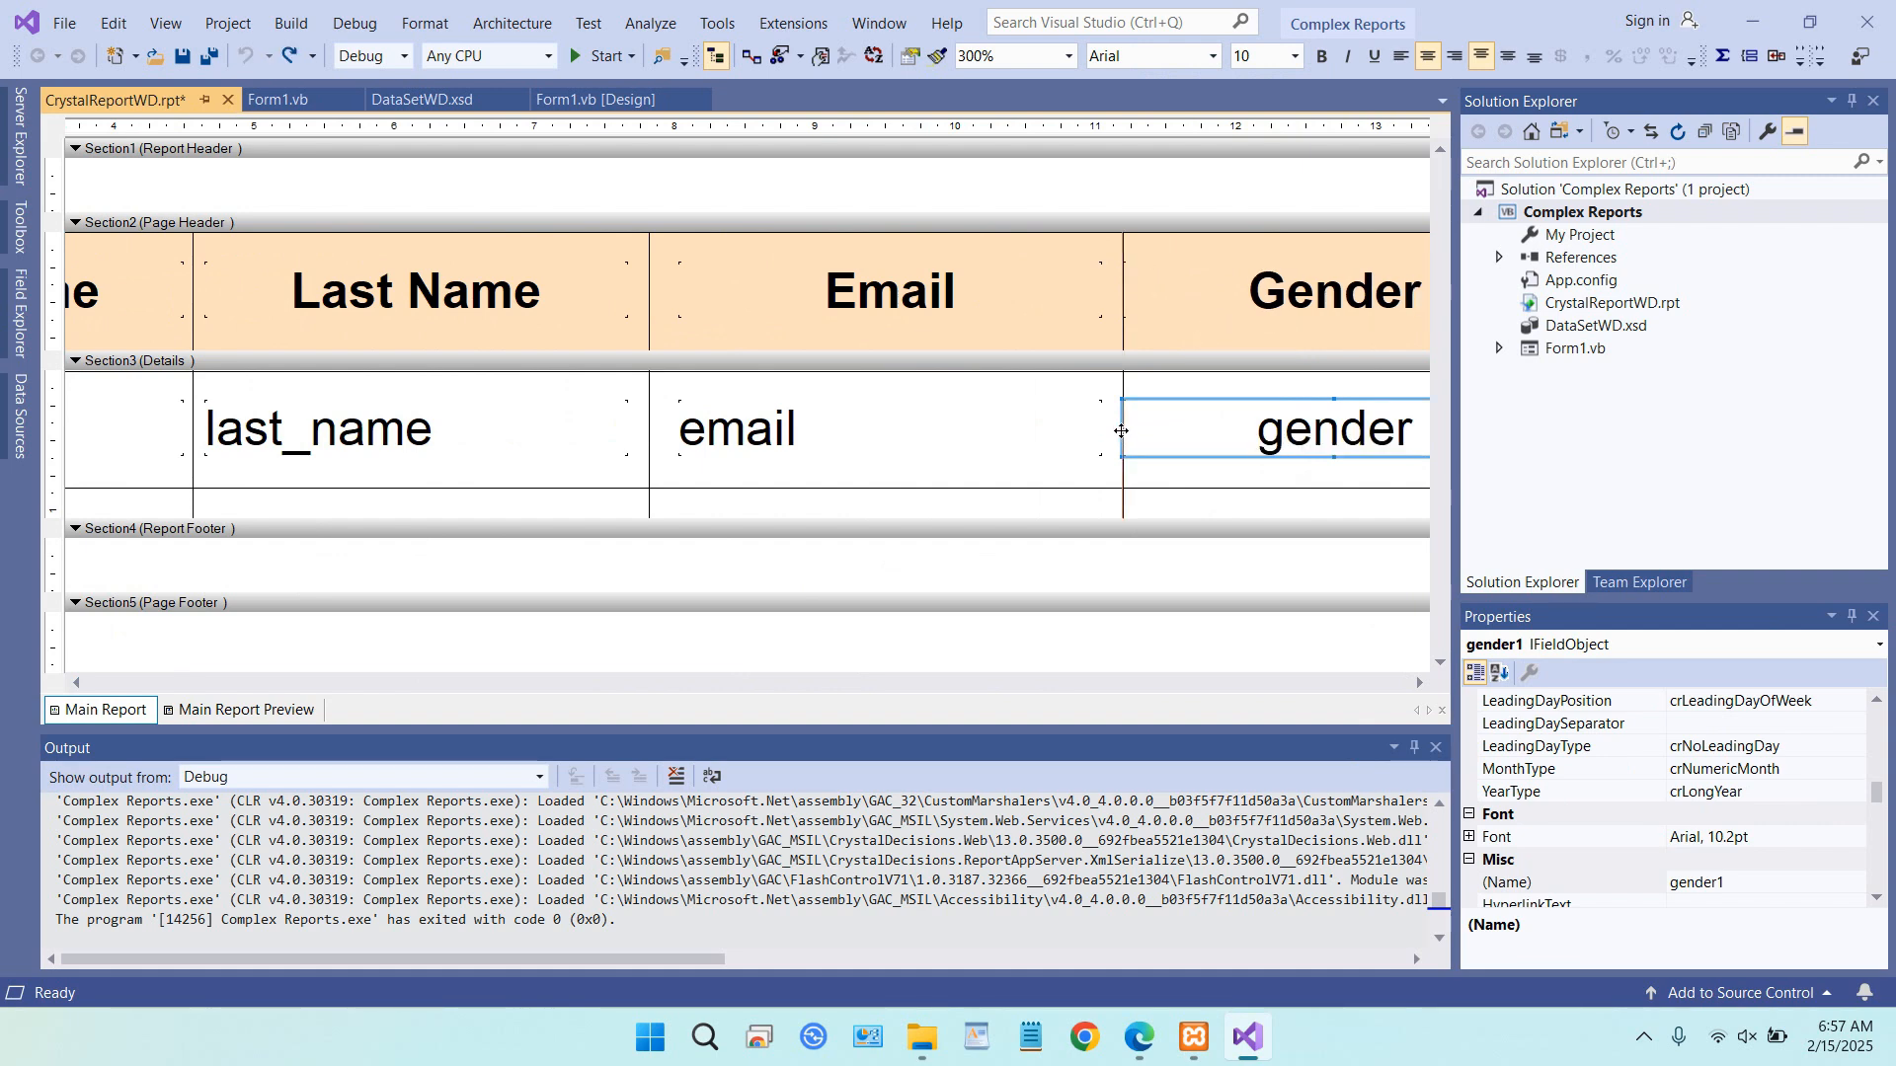
- Narrow the gender field from its left edge, clear of the column line, and widen the email field to the lines on both sides
left_click_drag(1128, 430, 1145, 435)
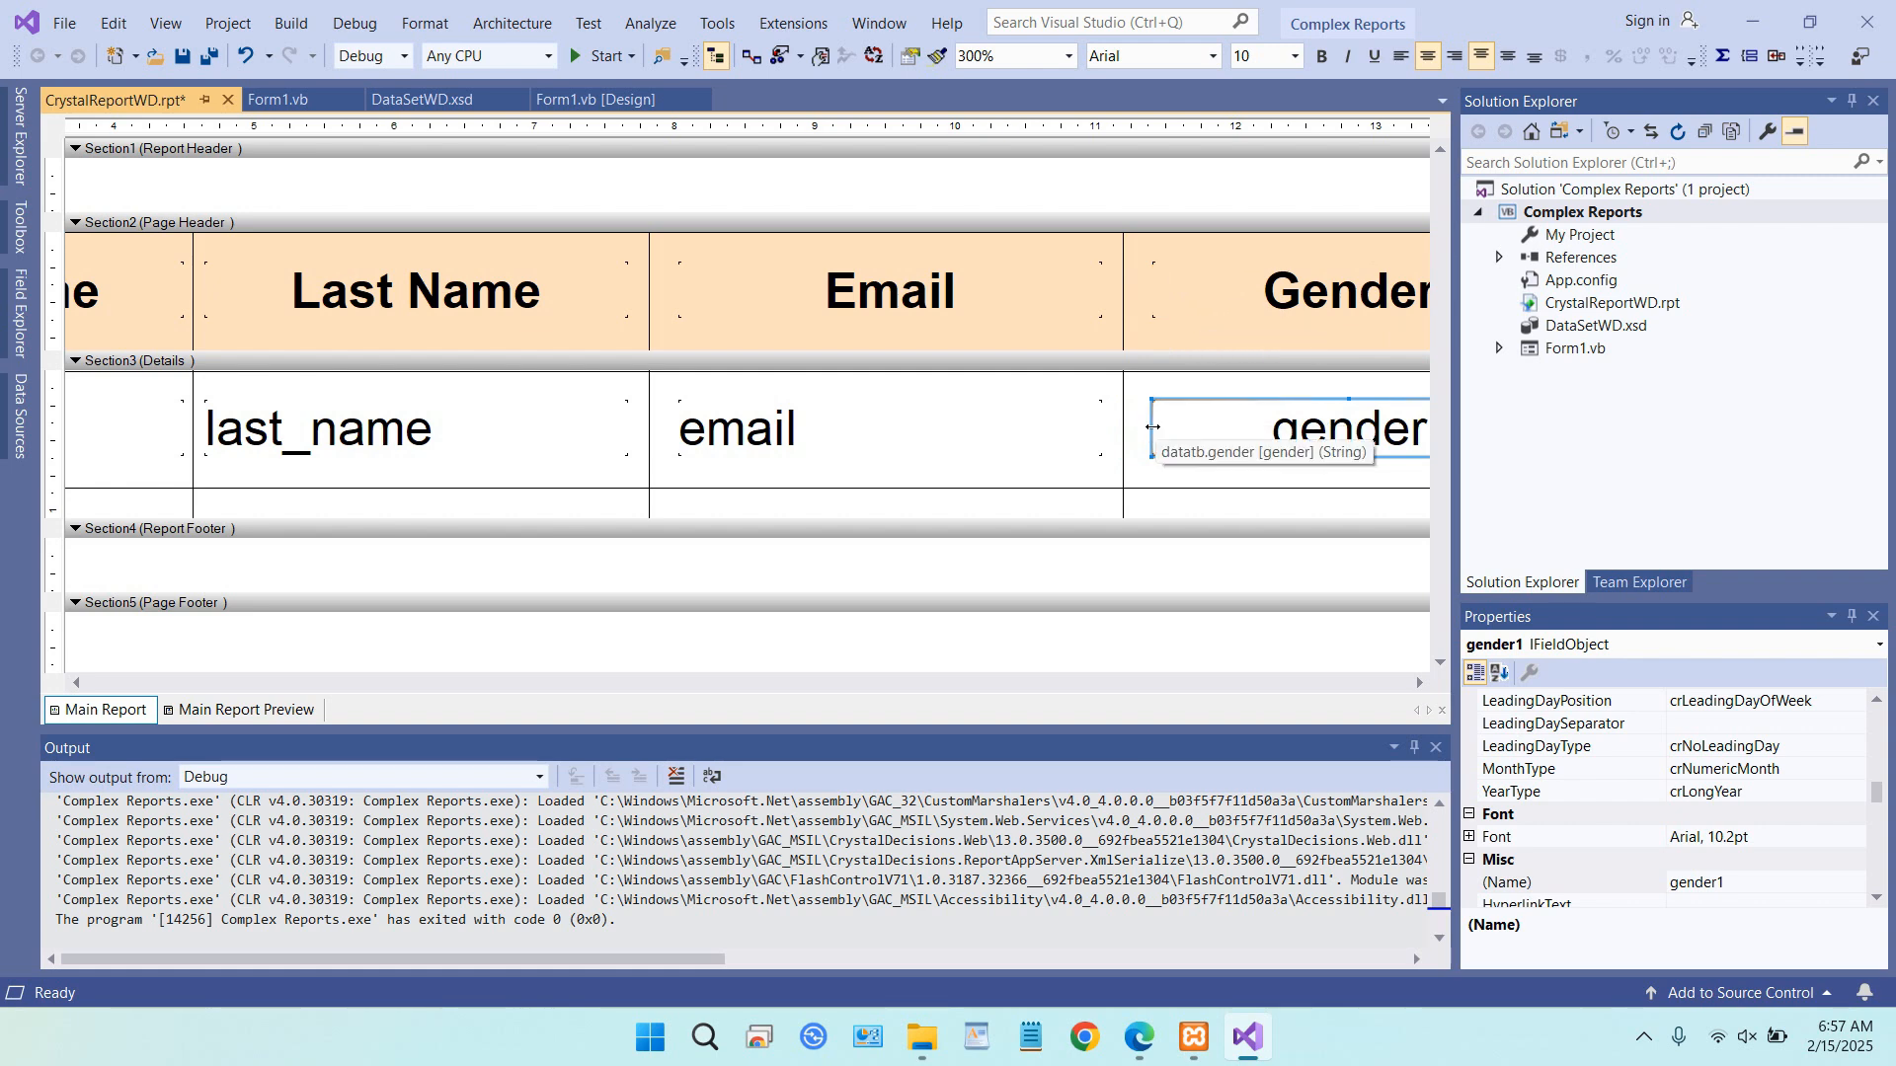
left_click_drag(1152, 427, 1182, 427)
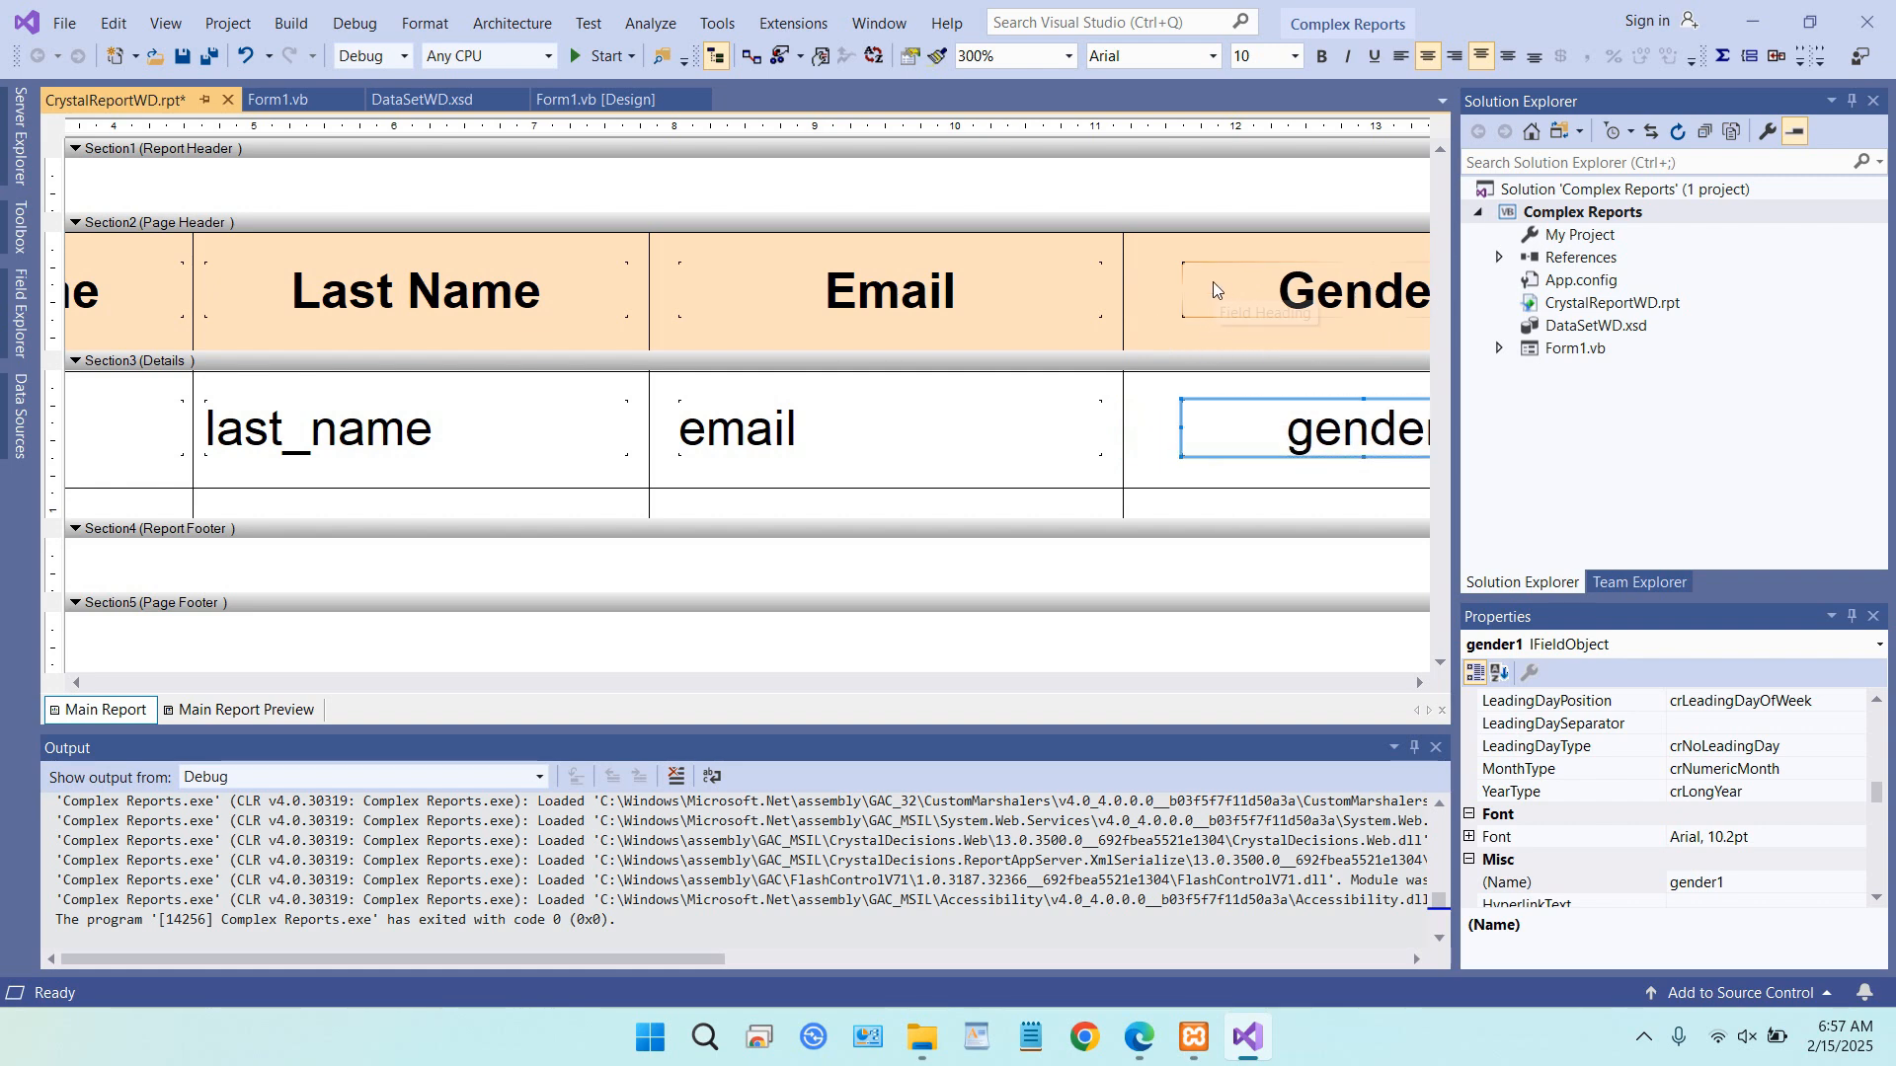
left_click(990, 430)
left_click_drag(1104, 426, 1122, 427)
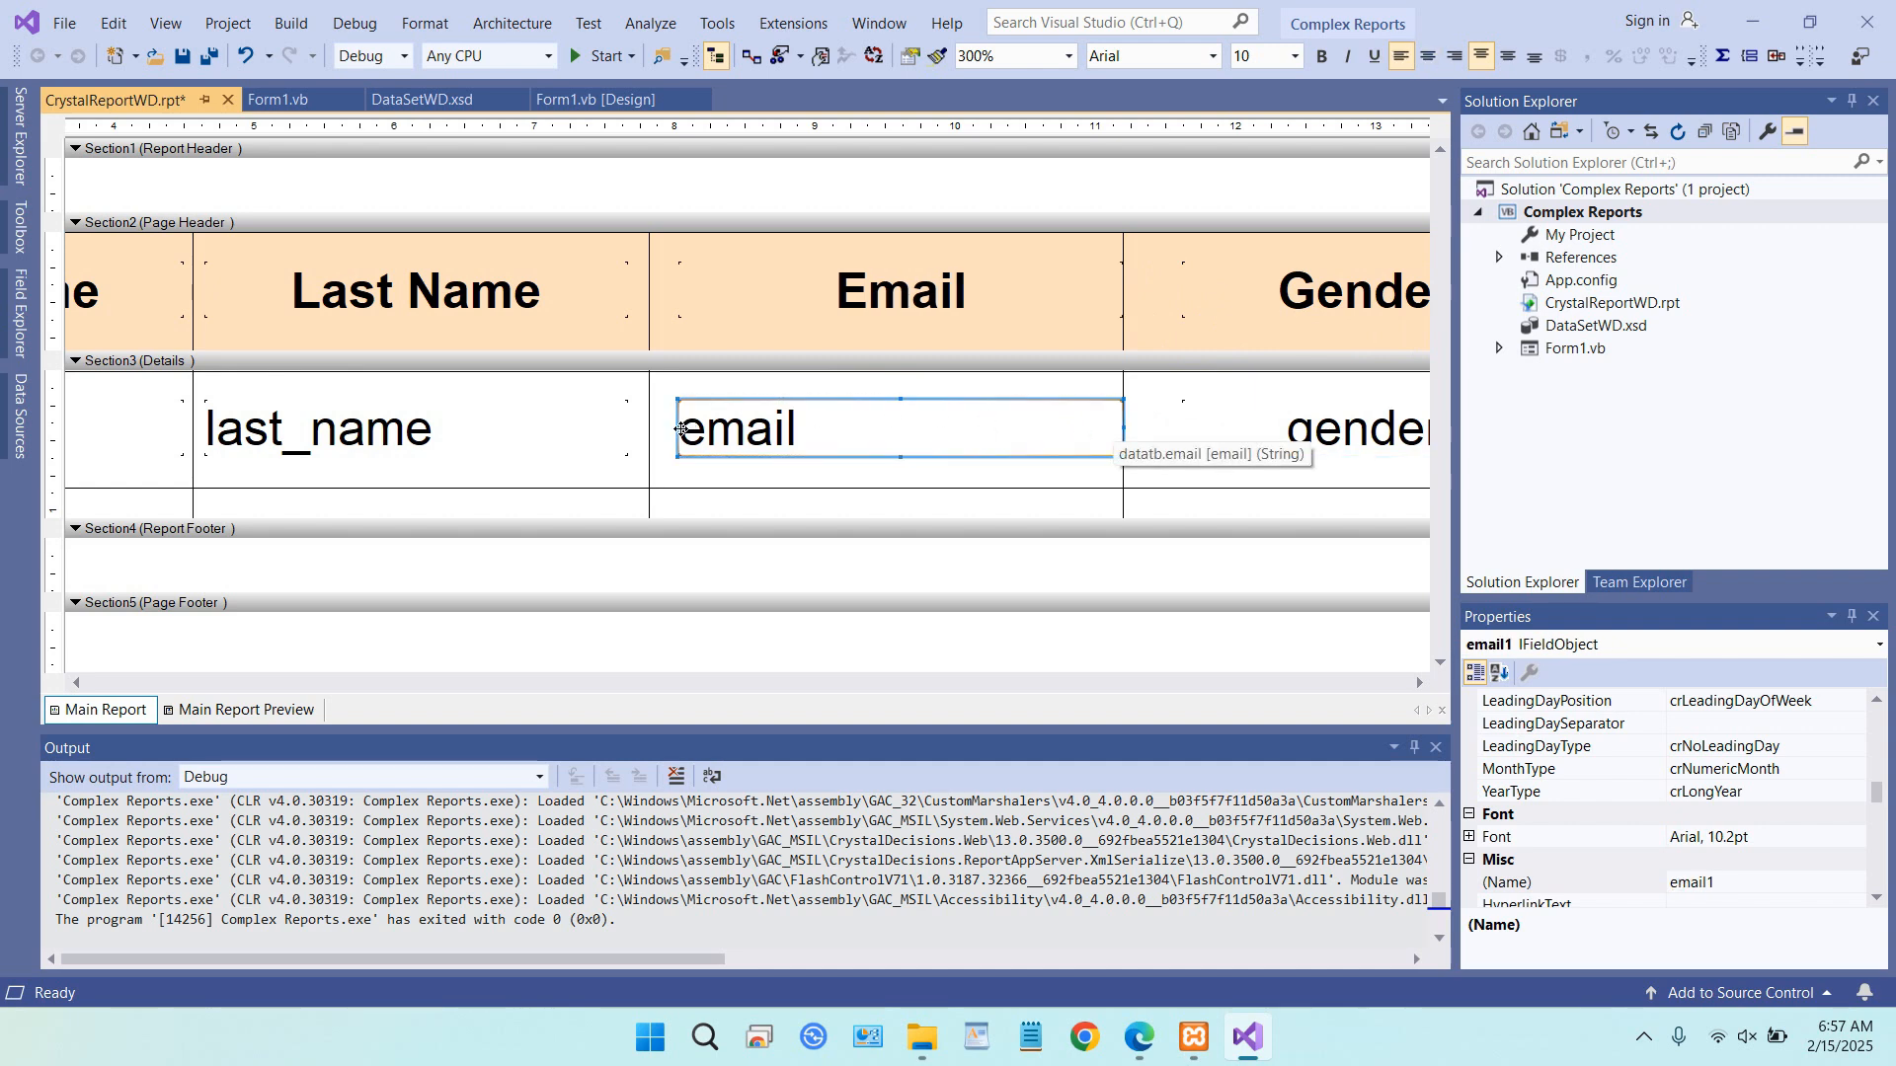
left_click_drag(681, 428, 650, 428)
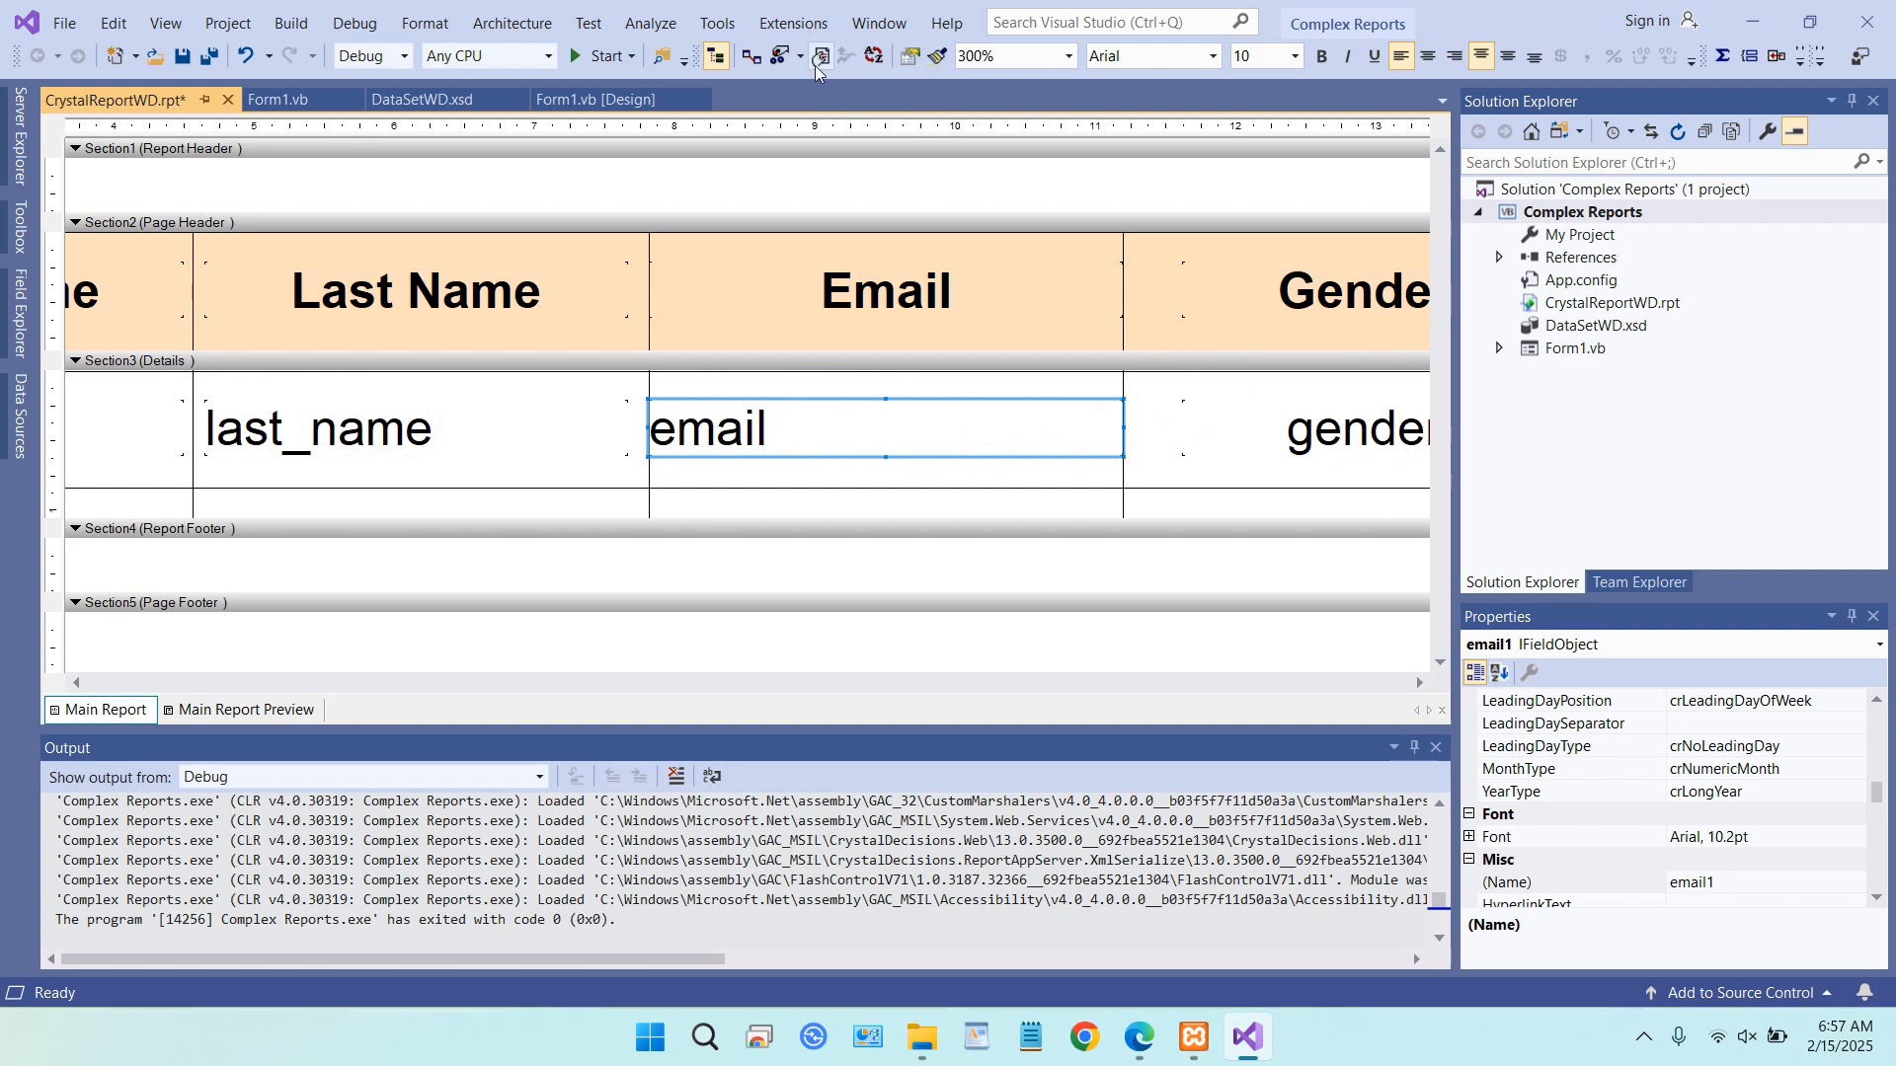
- Run the project and examine the email and gender columns from the first page's header to its last row
left_click(587, 59)
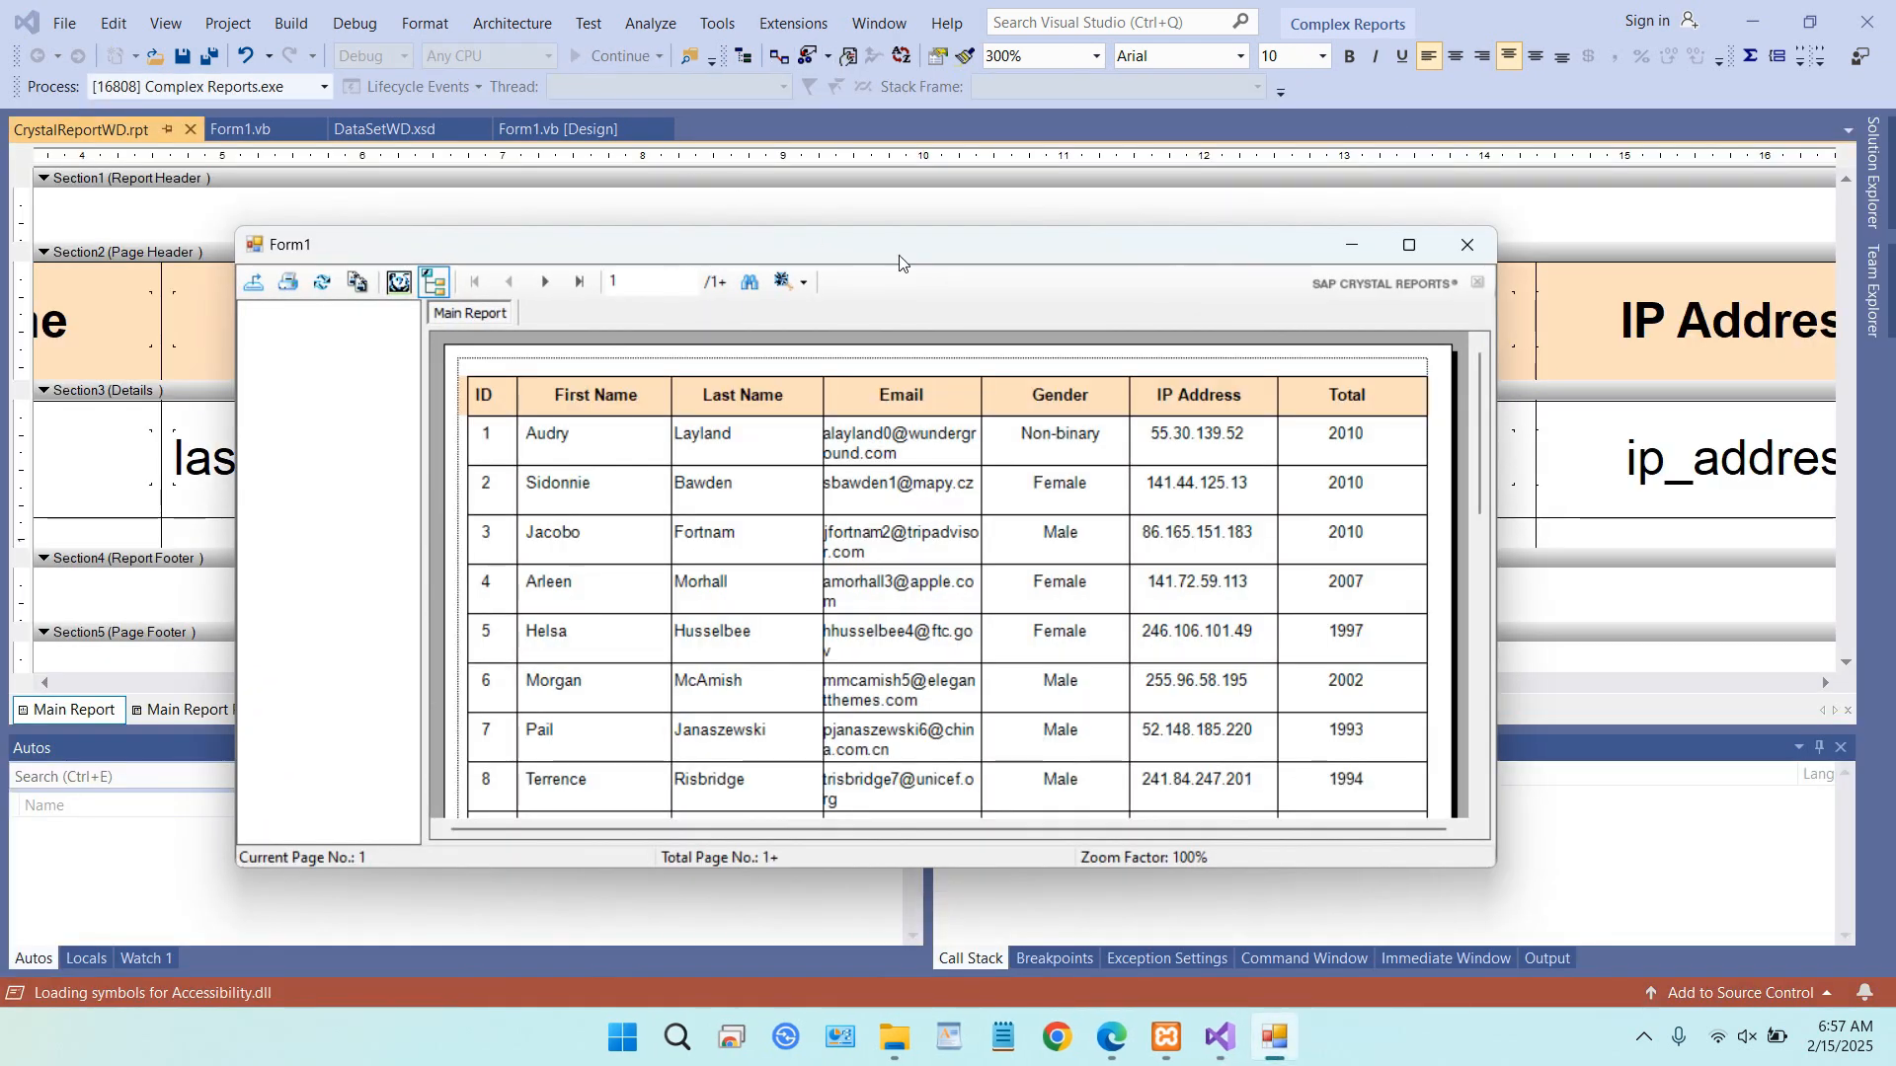
left_click(1402, 255)
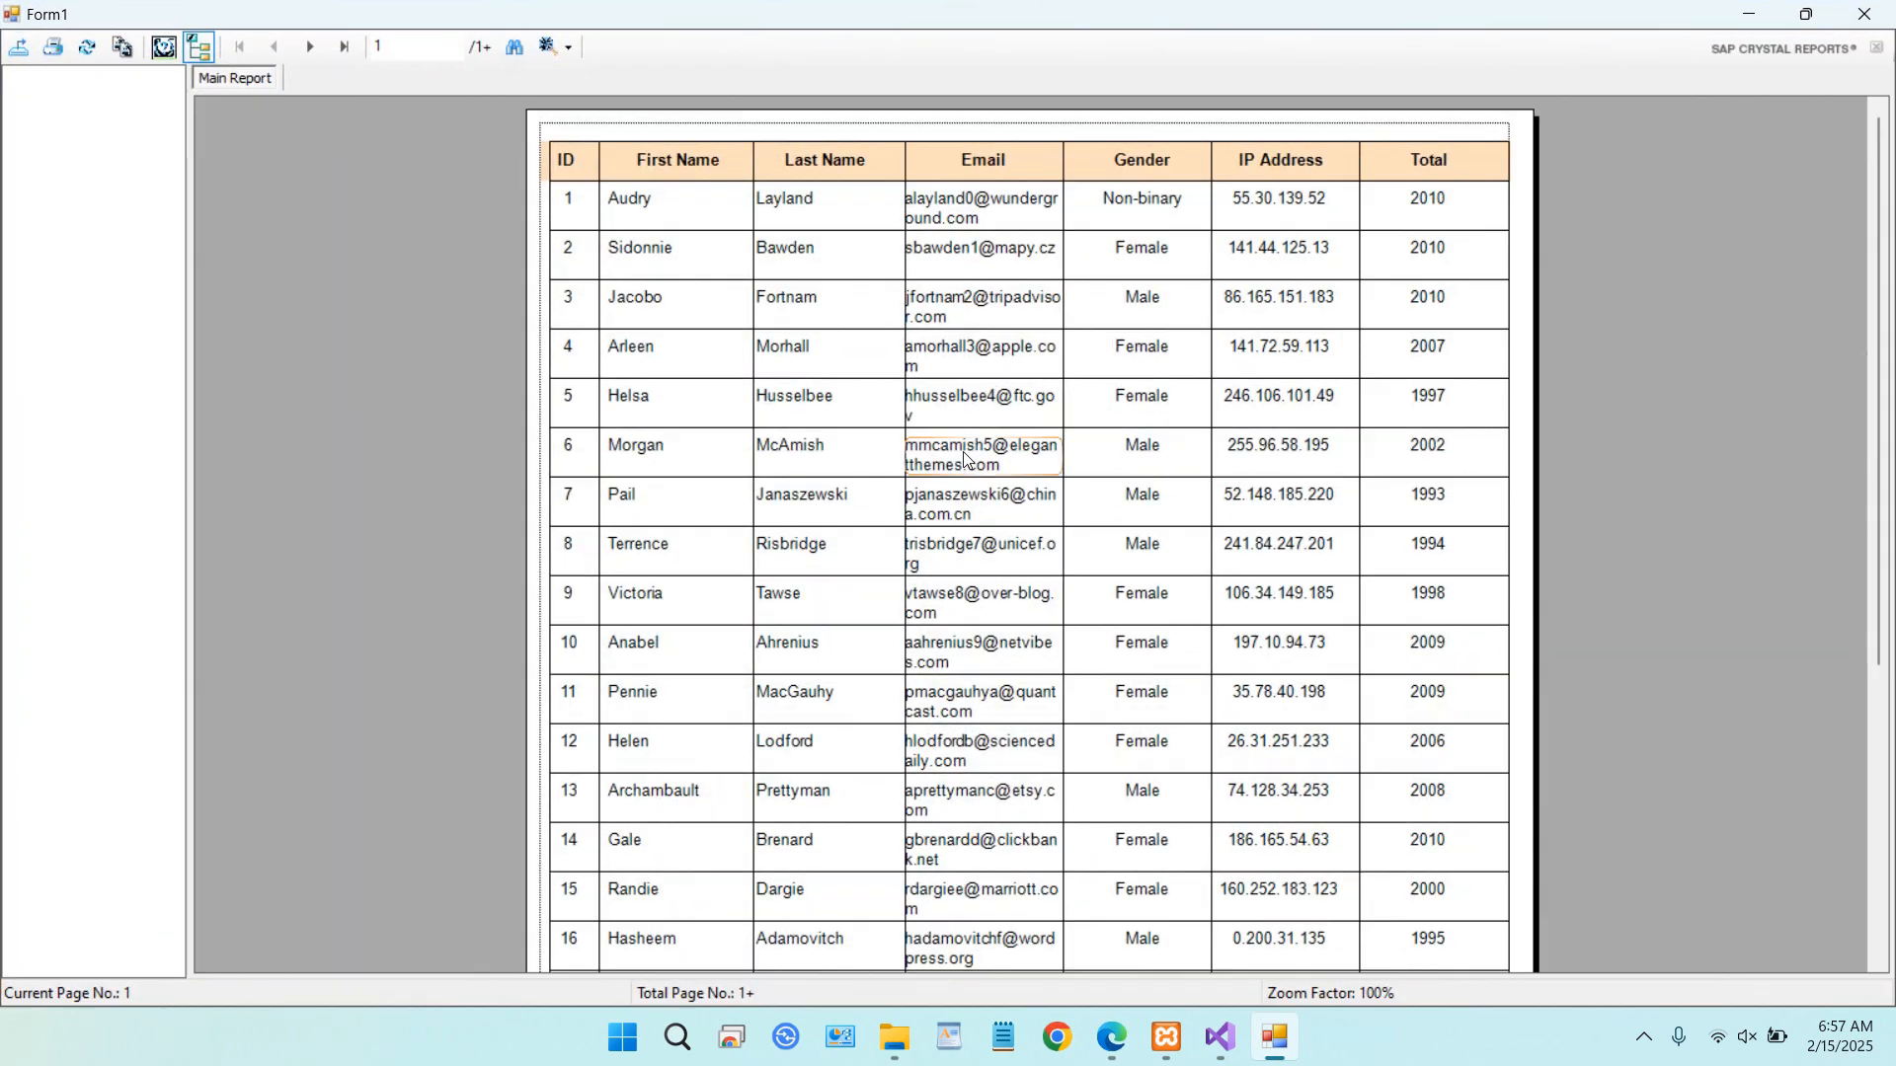
scroll(993, 508, "down", 5)
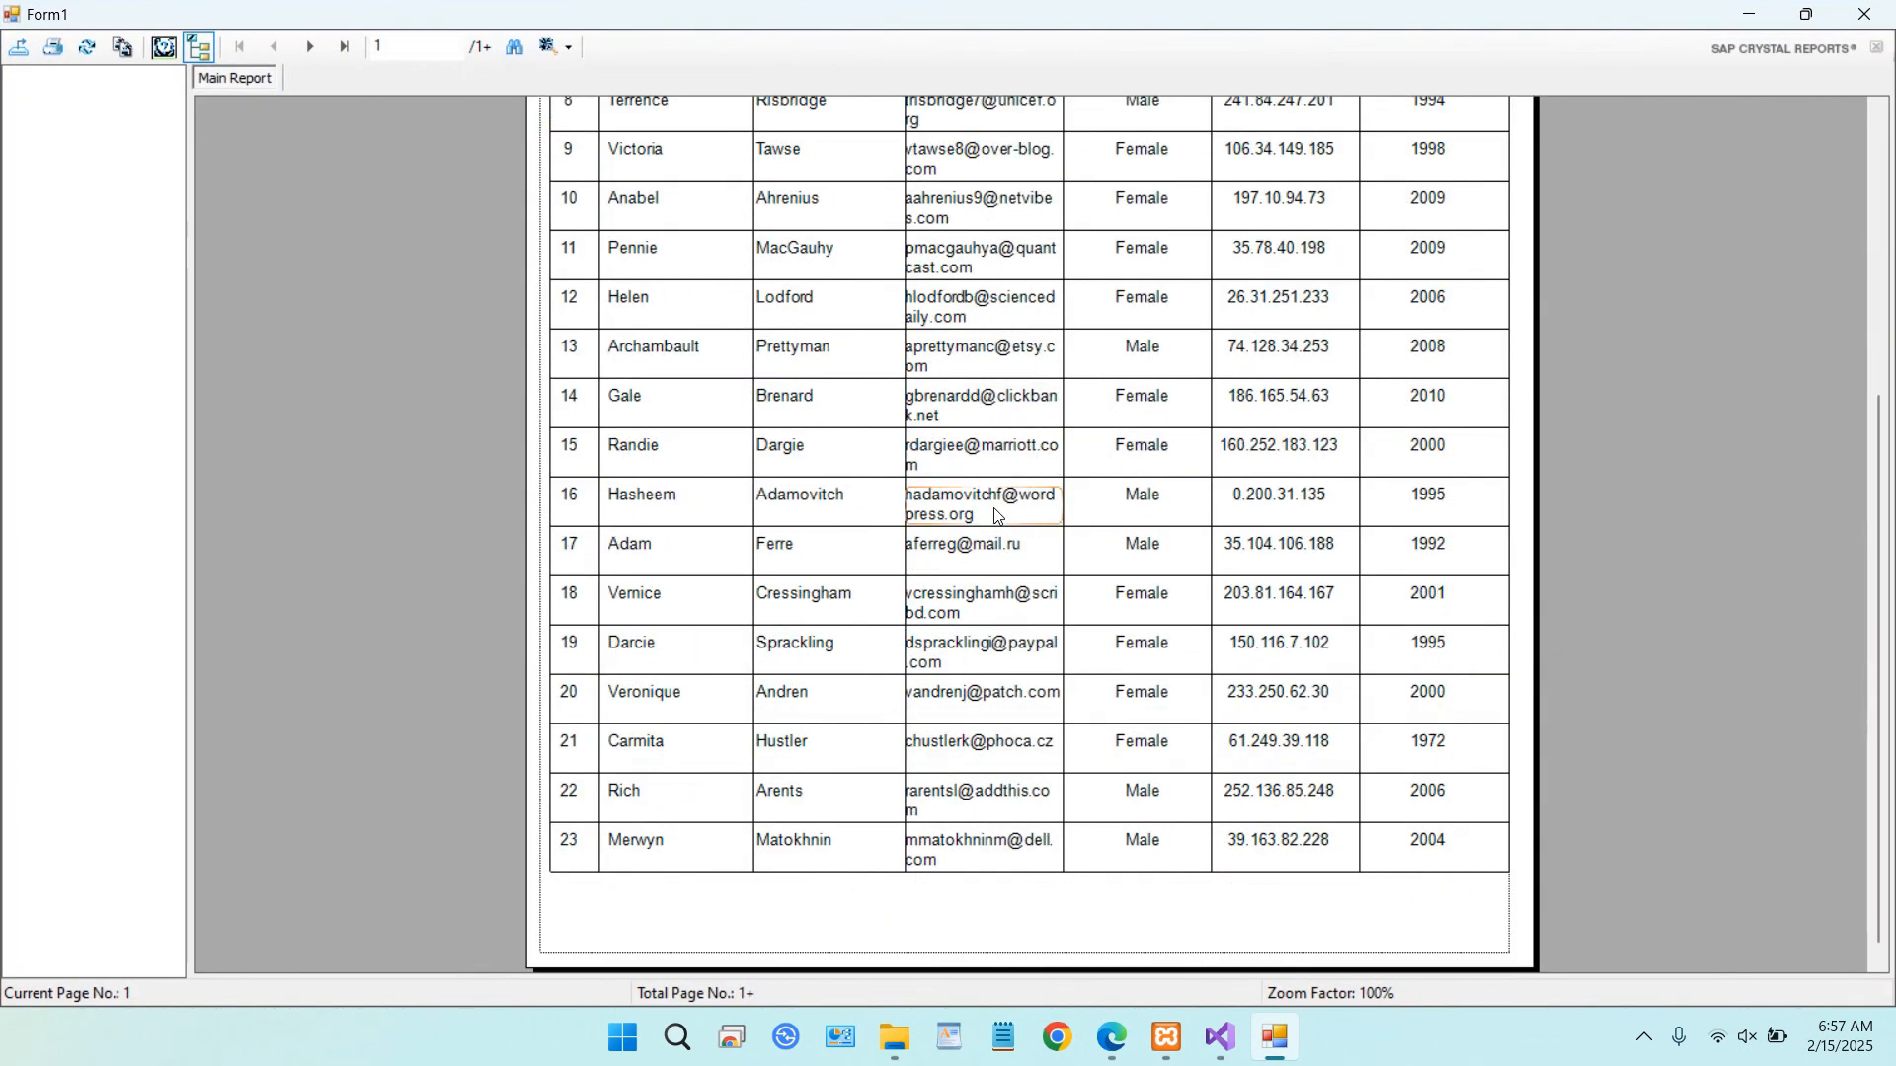
scroll(993, 508, "up", 5)
scroll(997, 445, "down", 5)
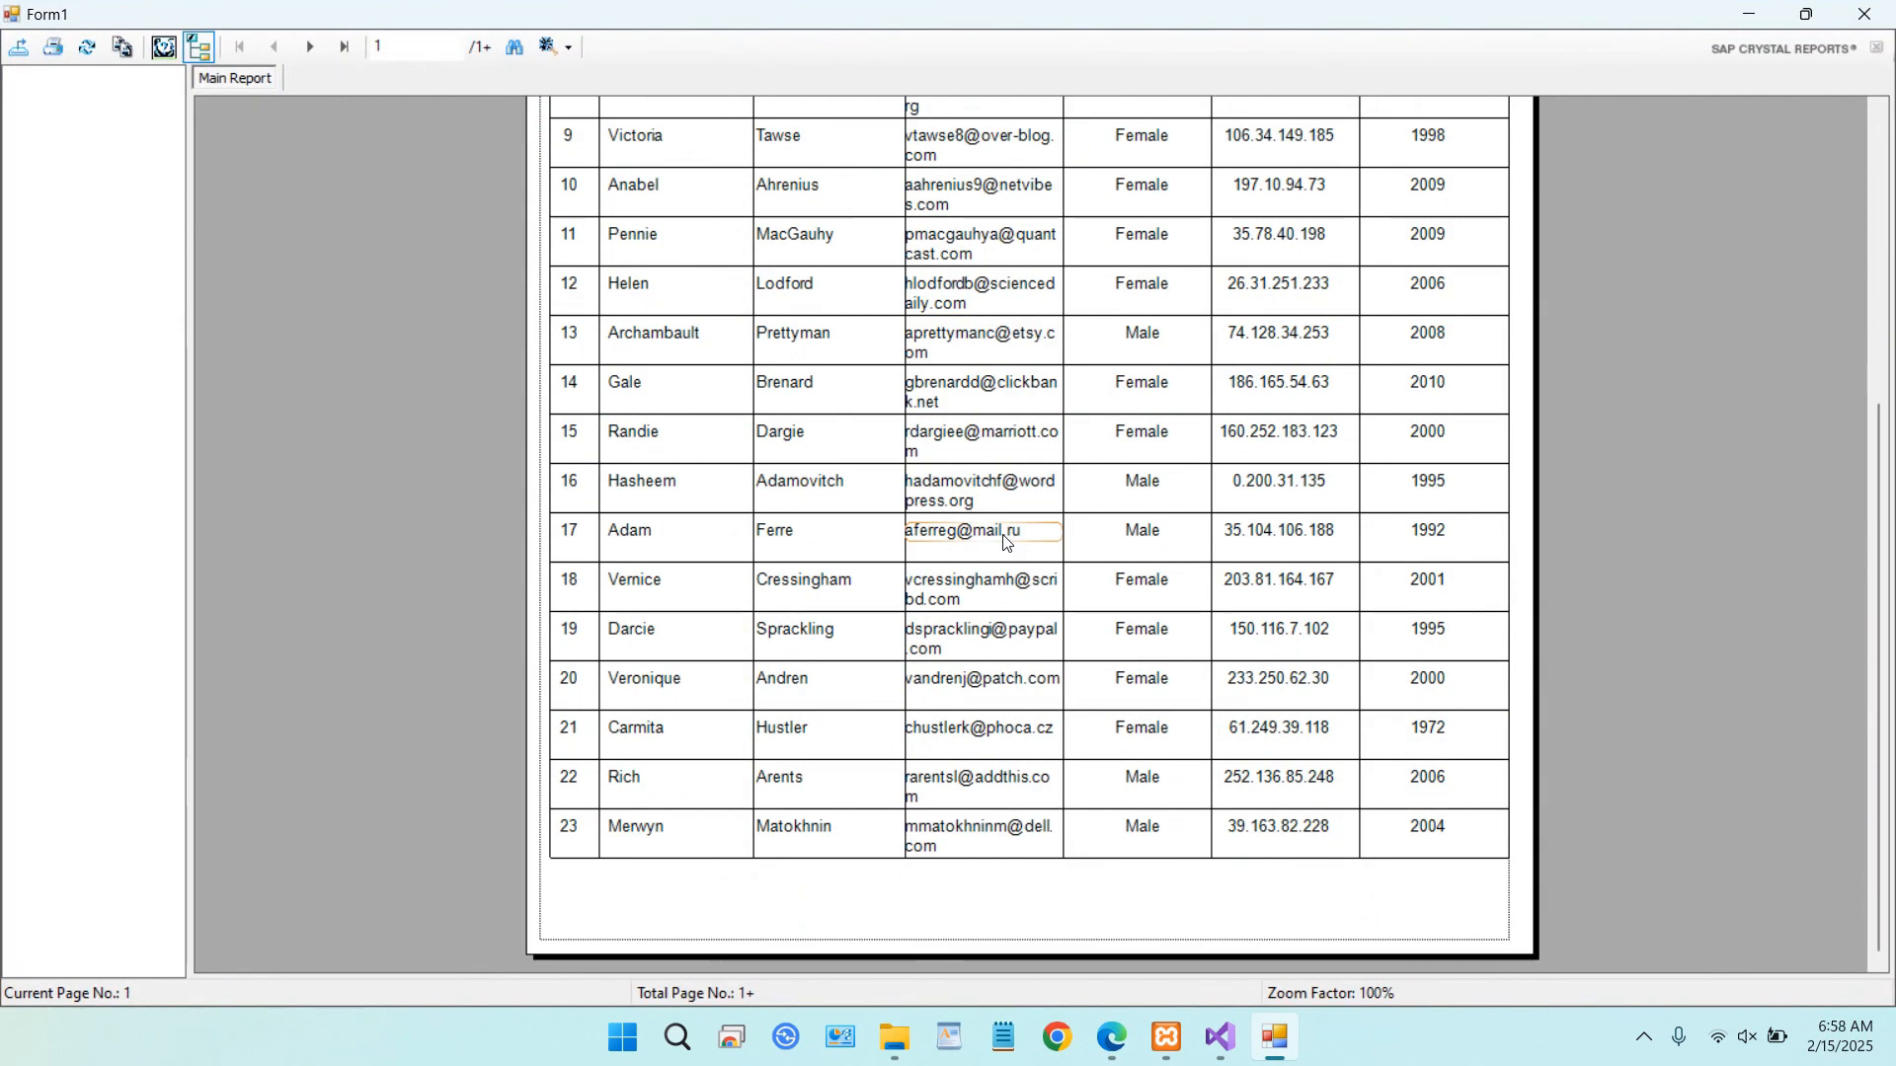
- Close the report form, move the column line between Email and Gender outward, and widen the email field to reach it
scroll(1006, 548, "up", 5)
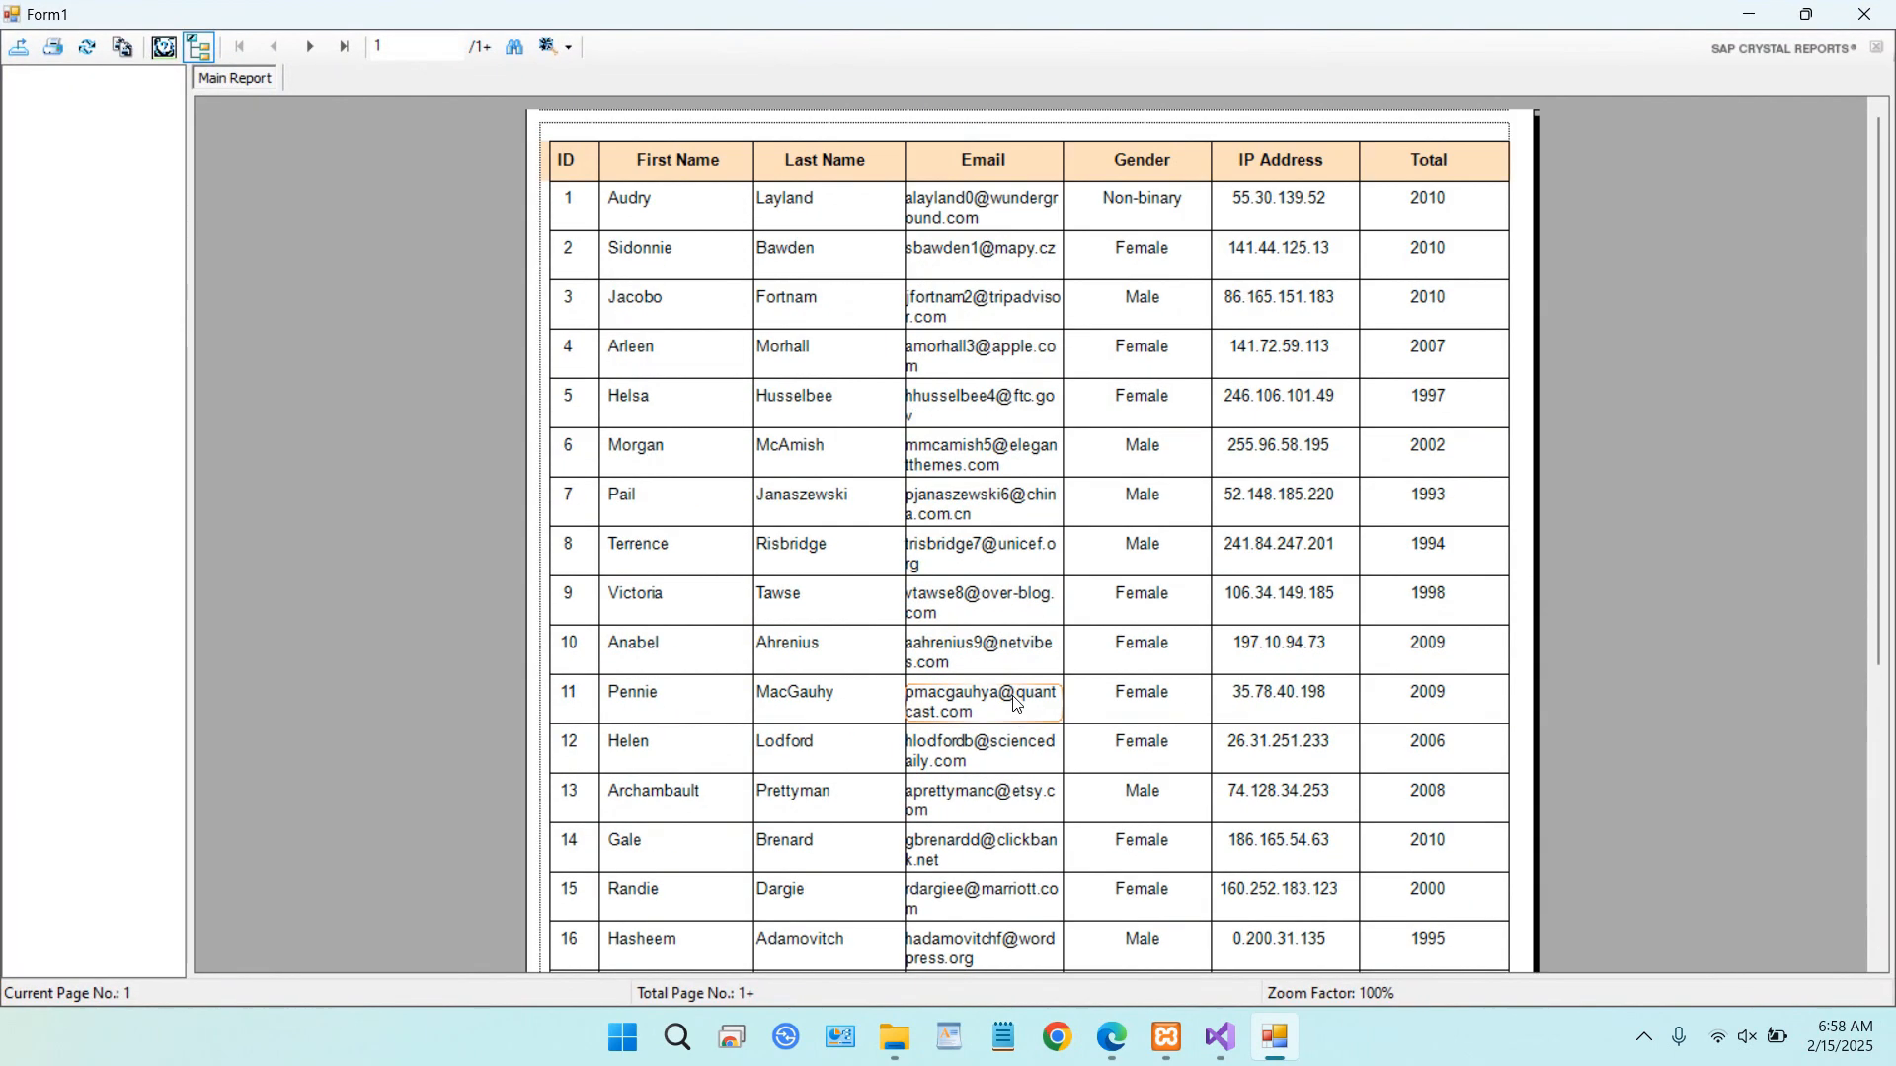
left_click(1864, 10)
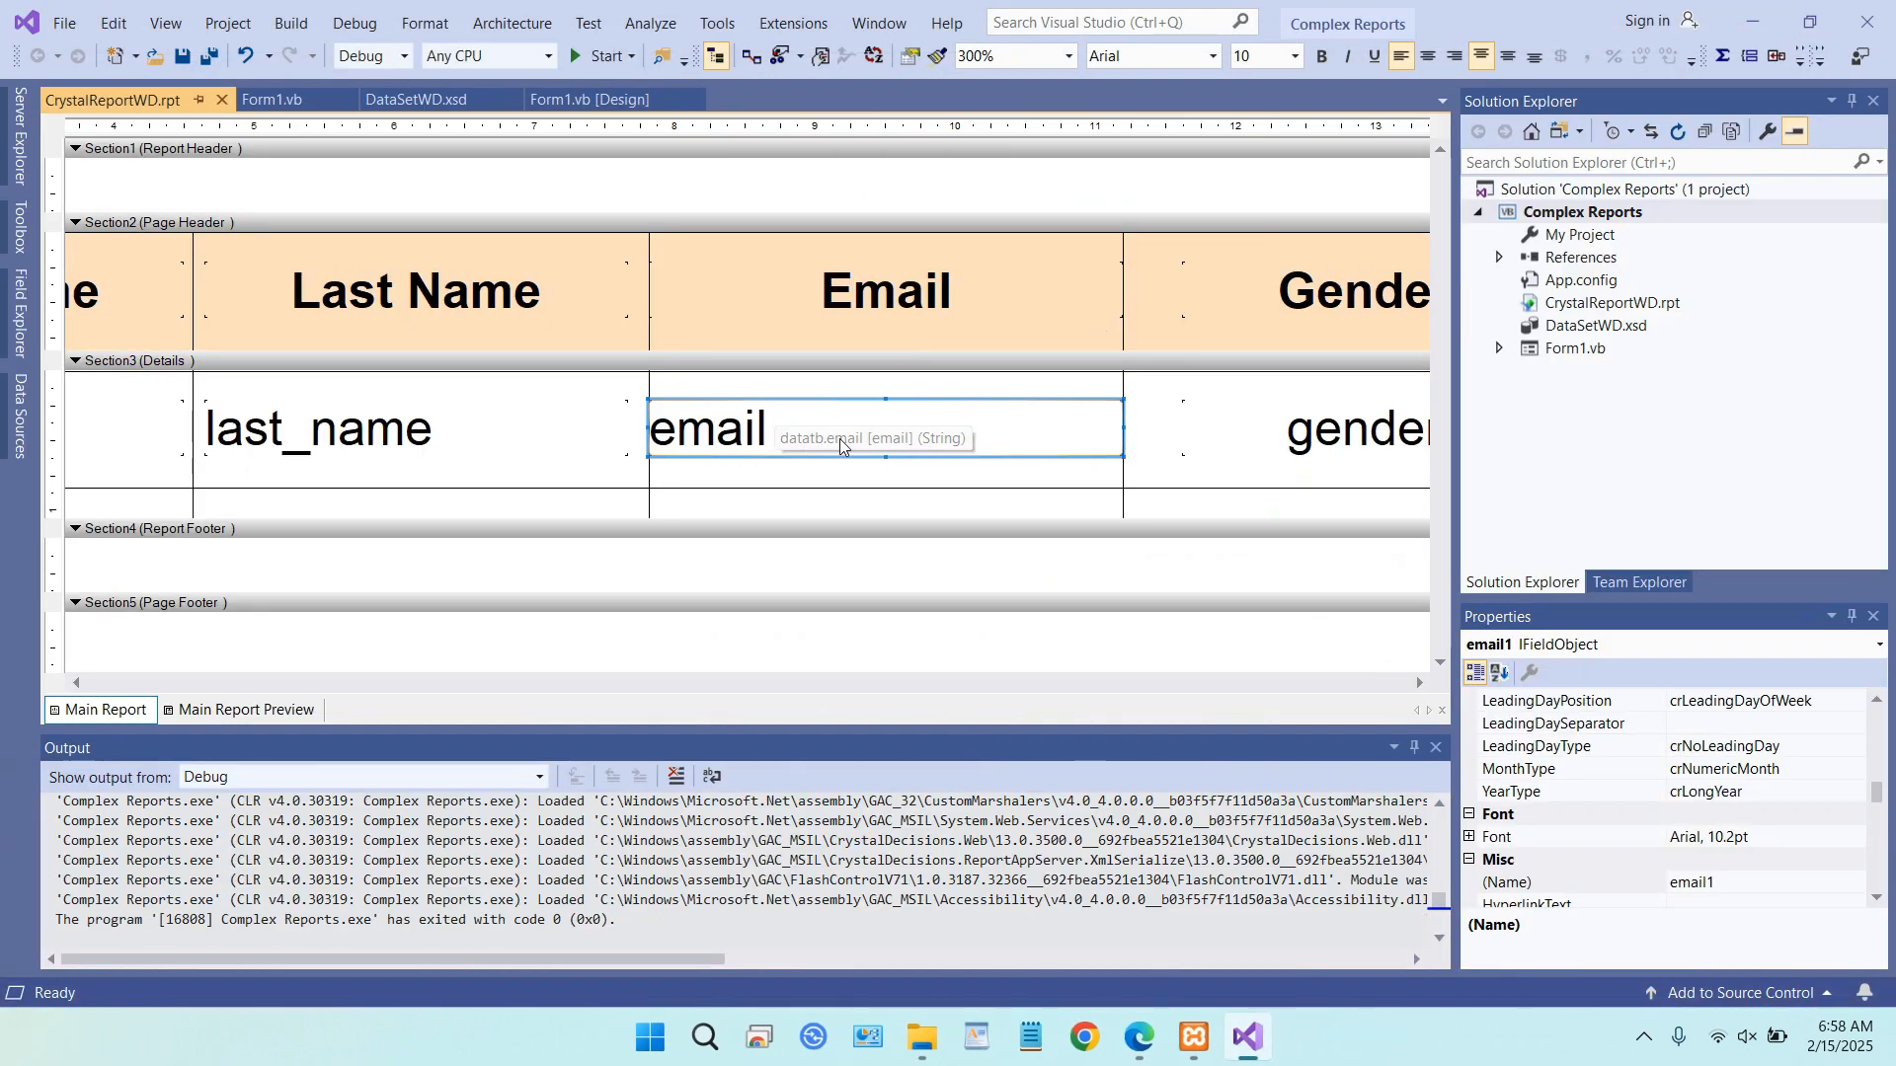
left_click(1124, 369)
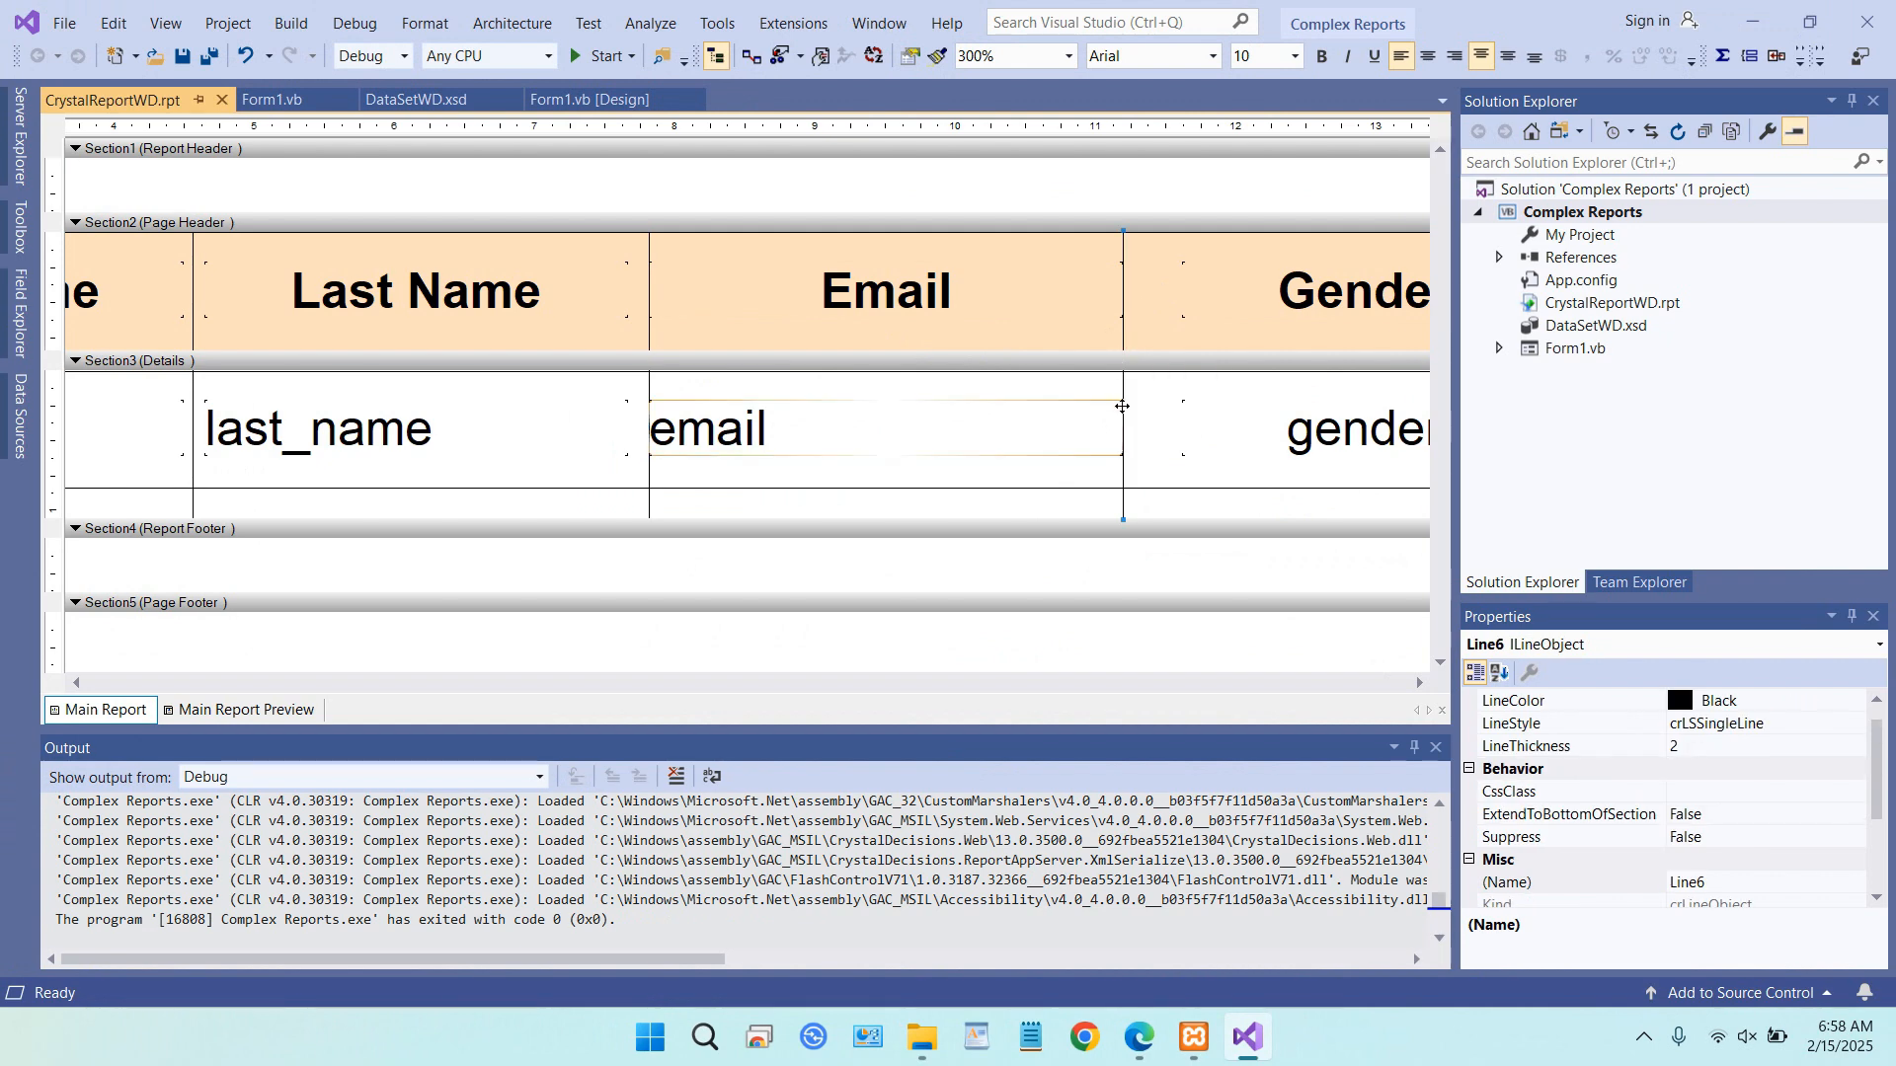
key("Right")
key("Right")
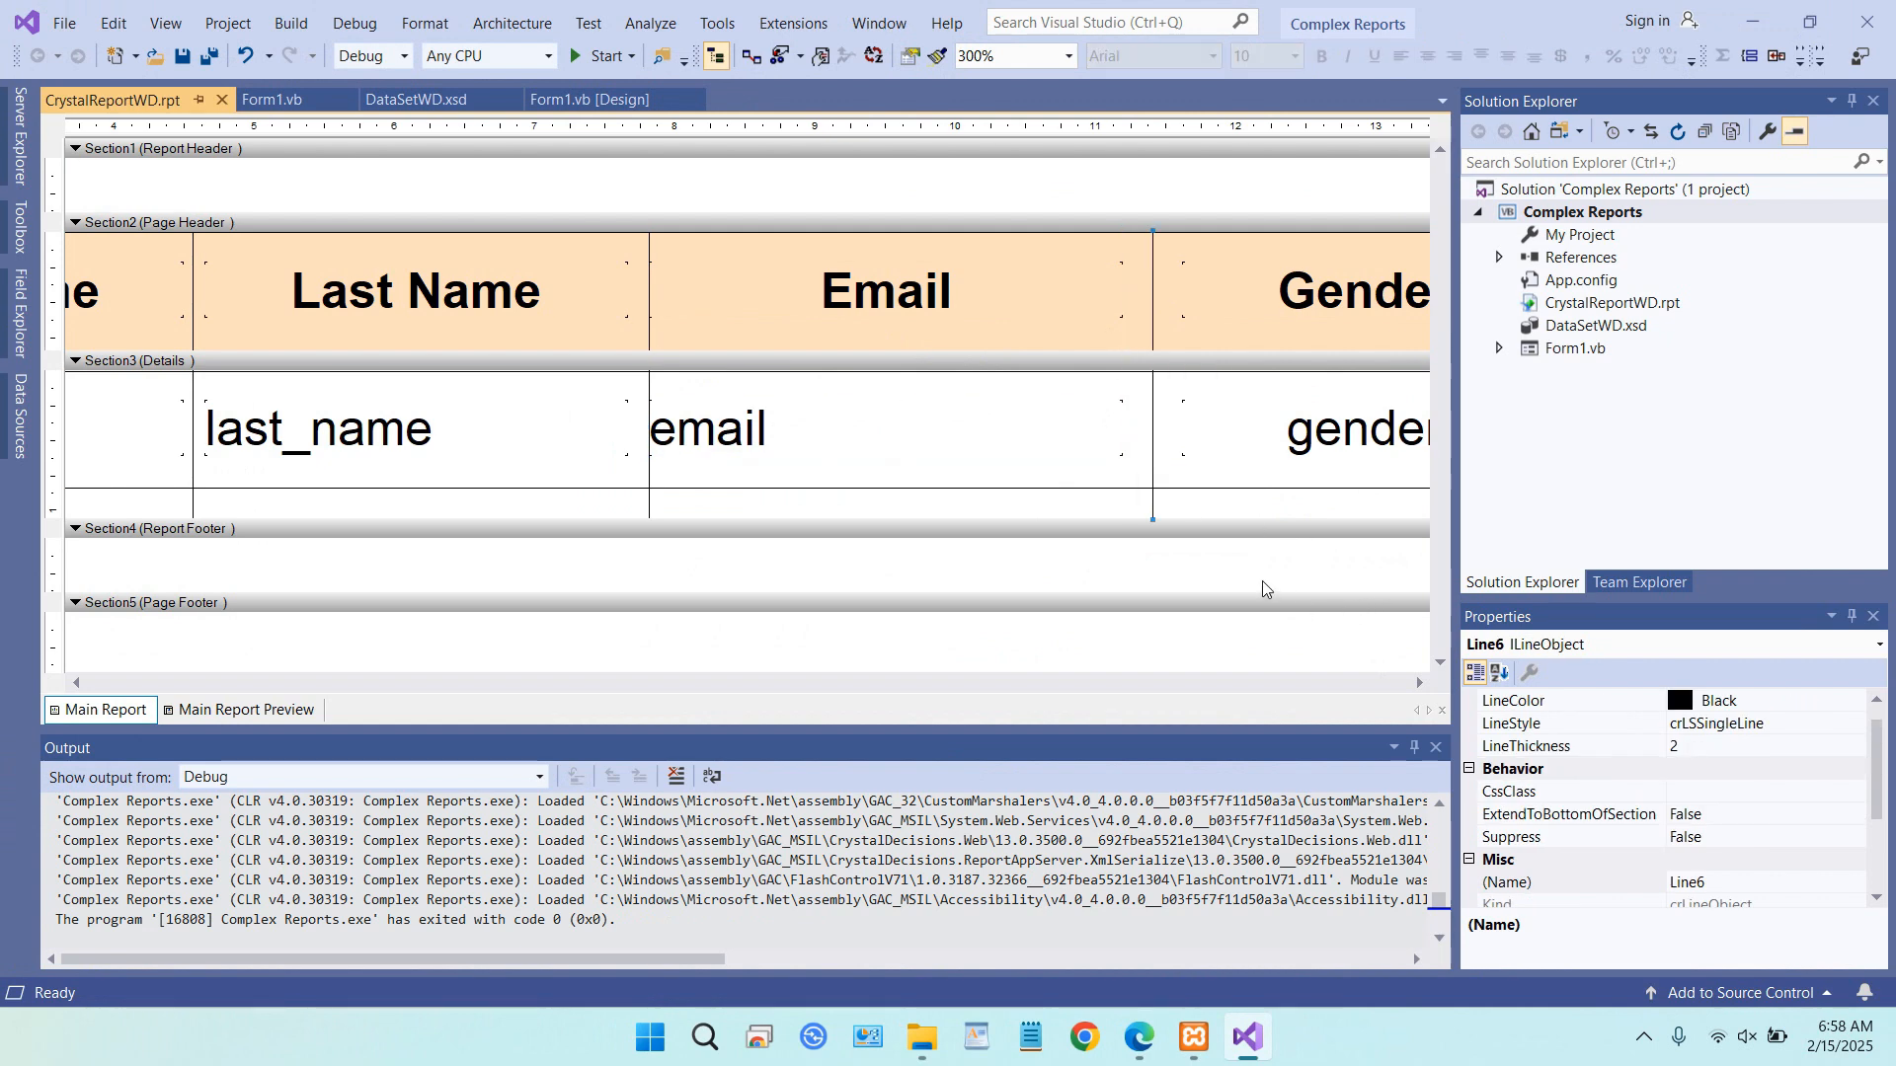
left_click(1120, 428)
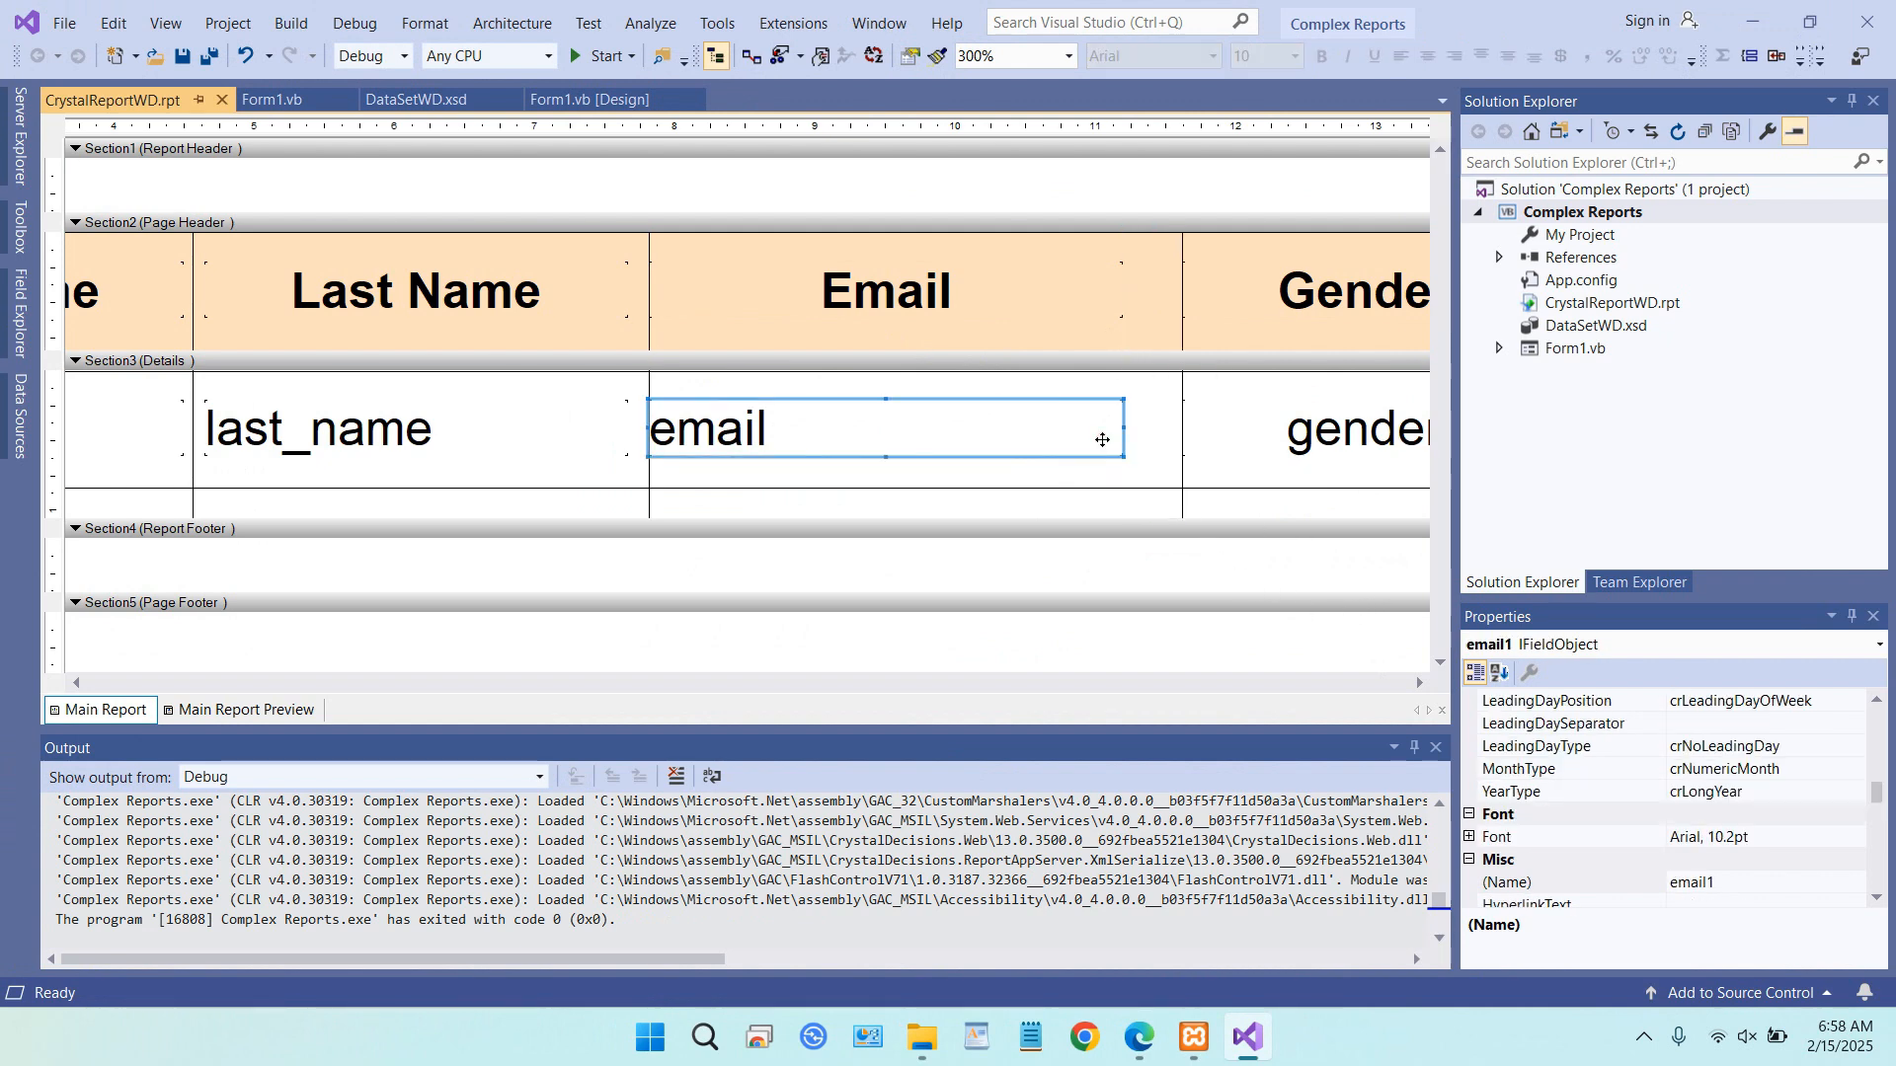
left_click_drag(1125, 426, 1181, 427)
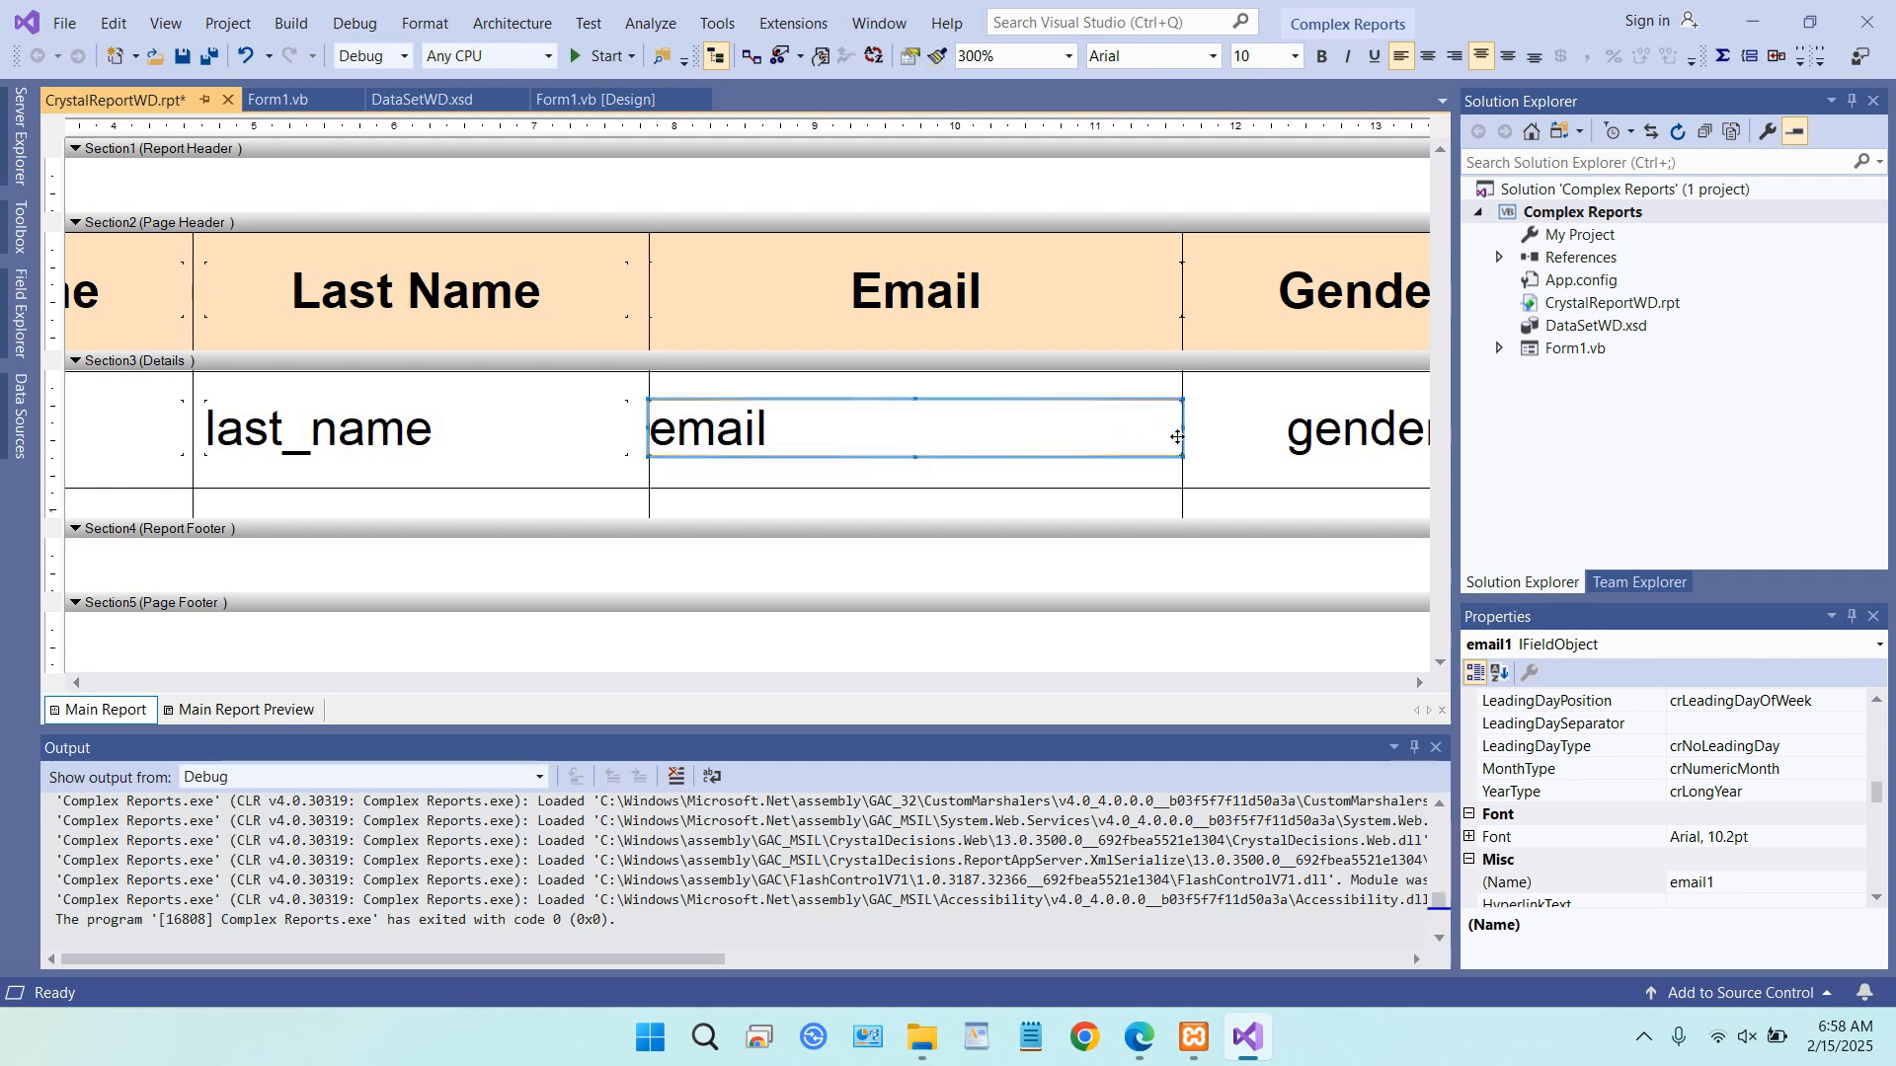
- Run the project, examine how the addresses wrap in the widened email column down to the last row, and close the form
left_click(604, 56)
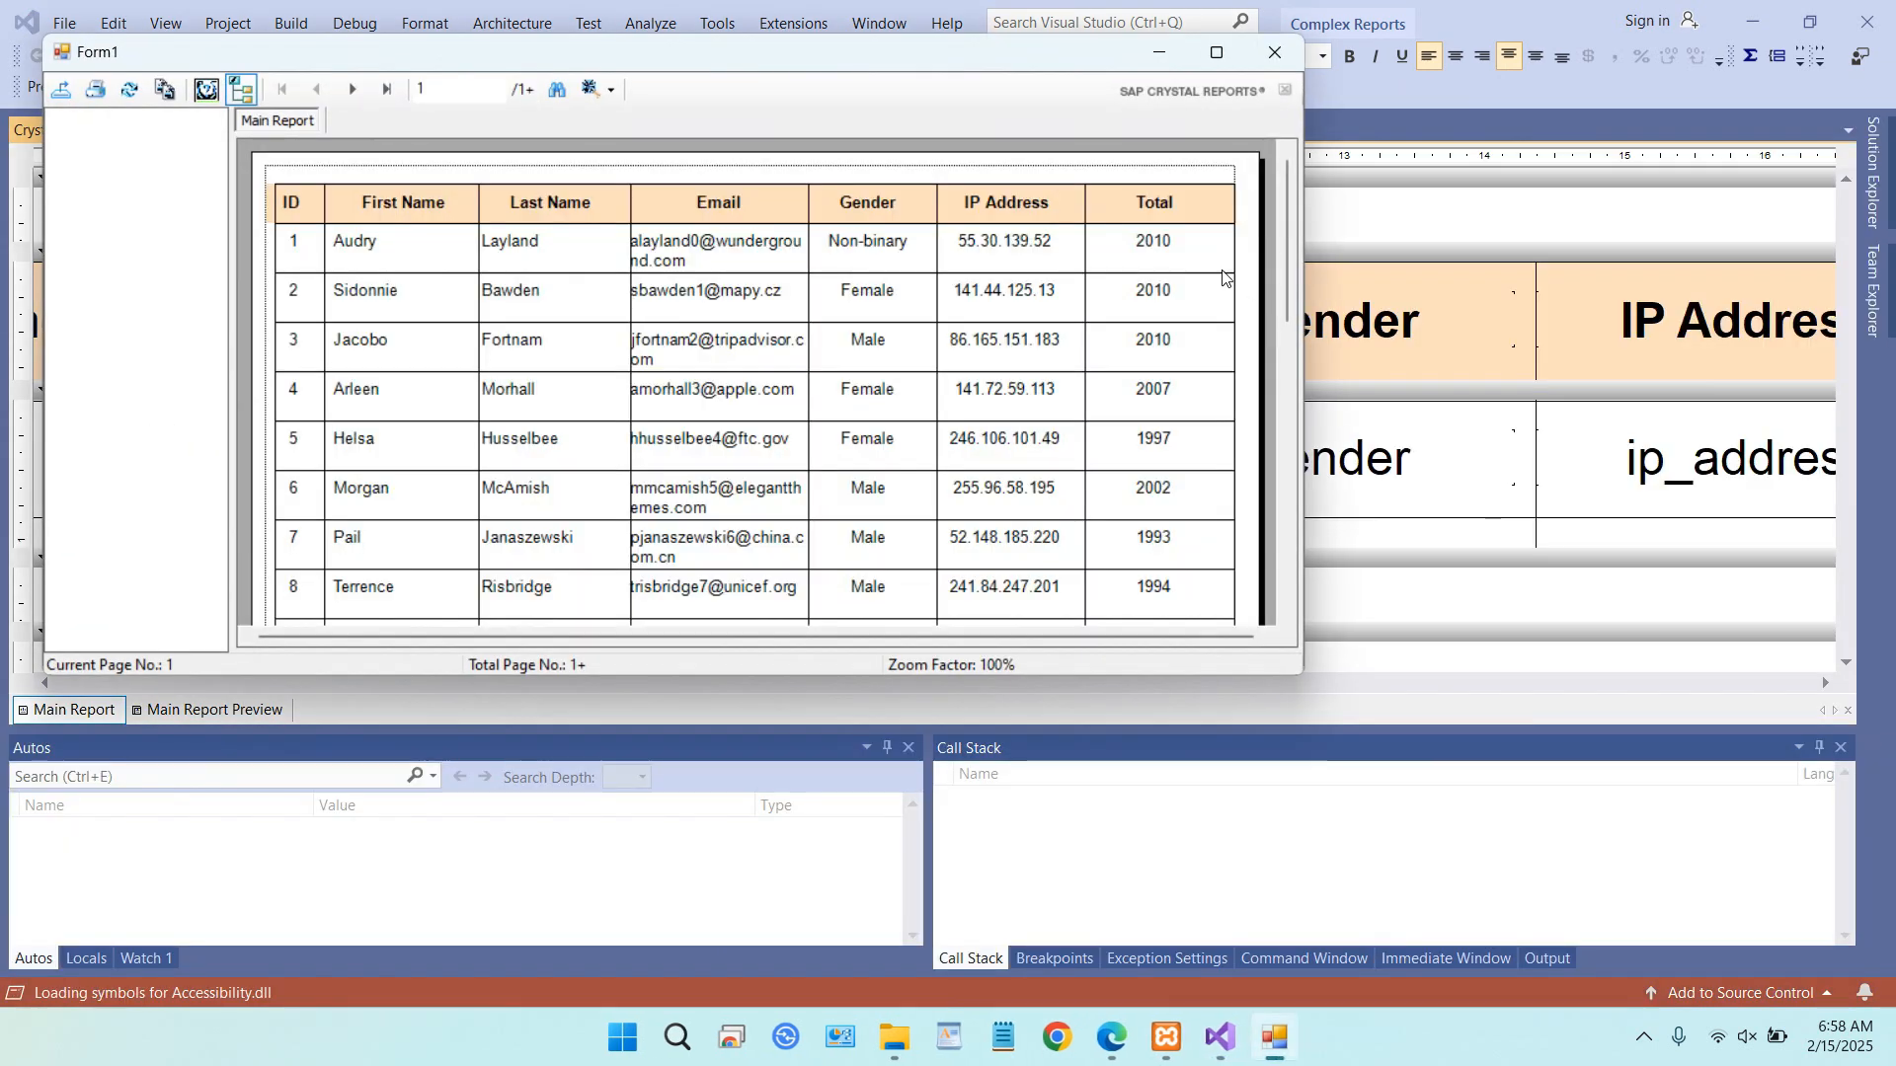
left_click(1216, 51)
scroll(1132, 398, "down", 5)
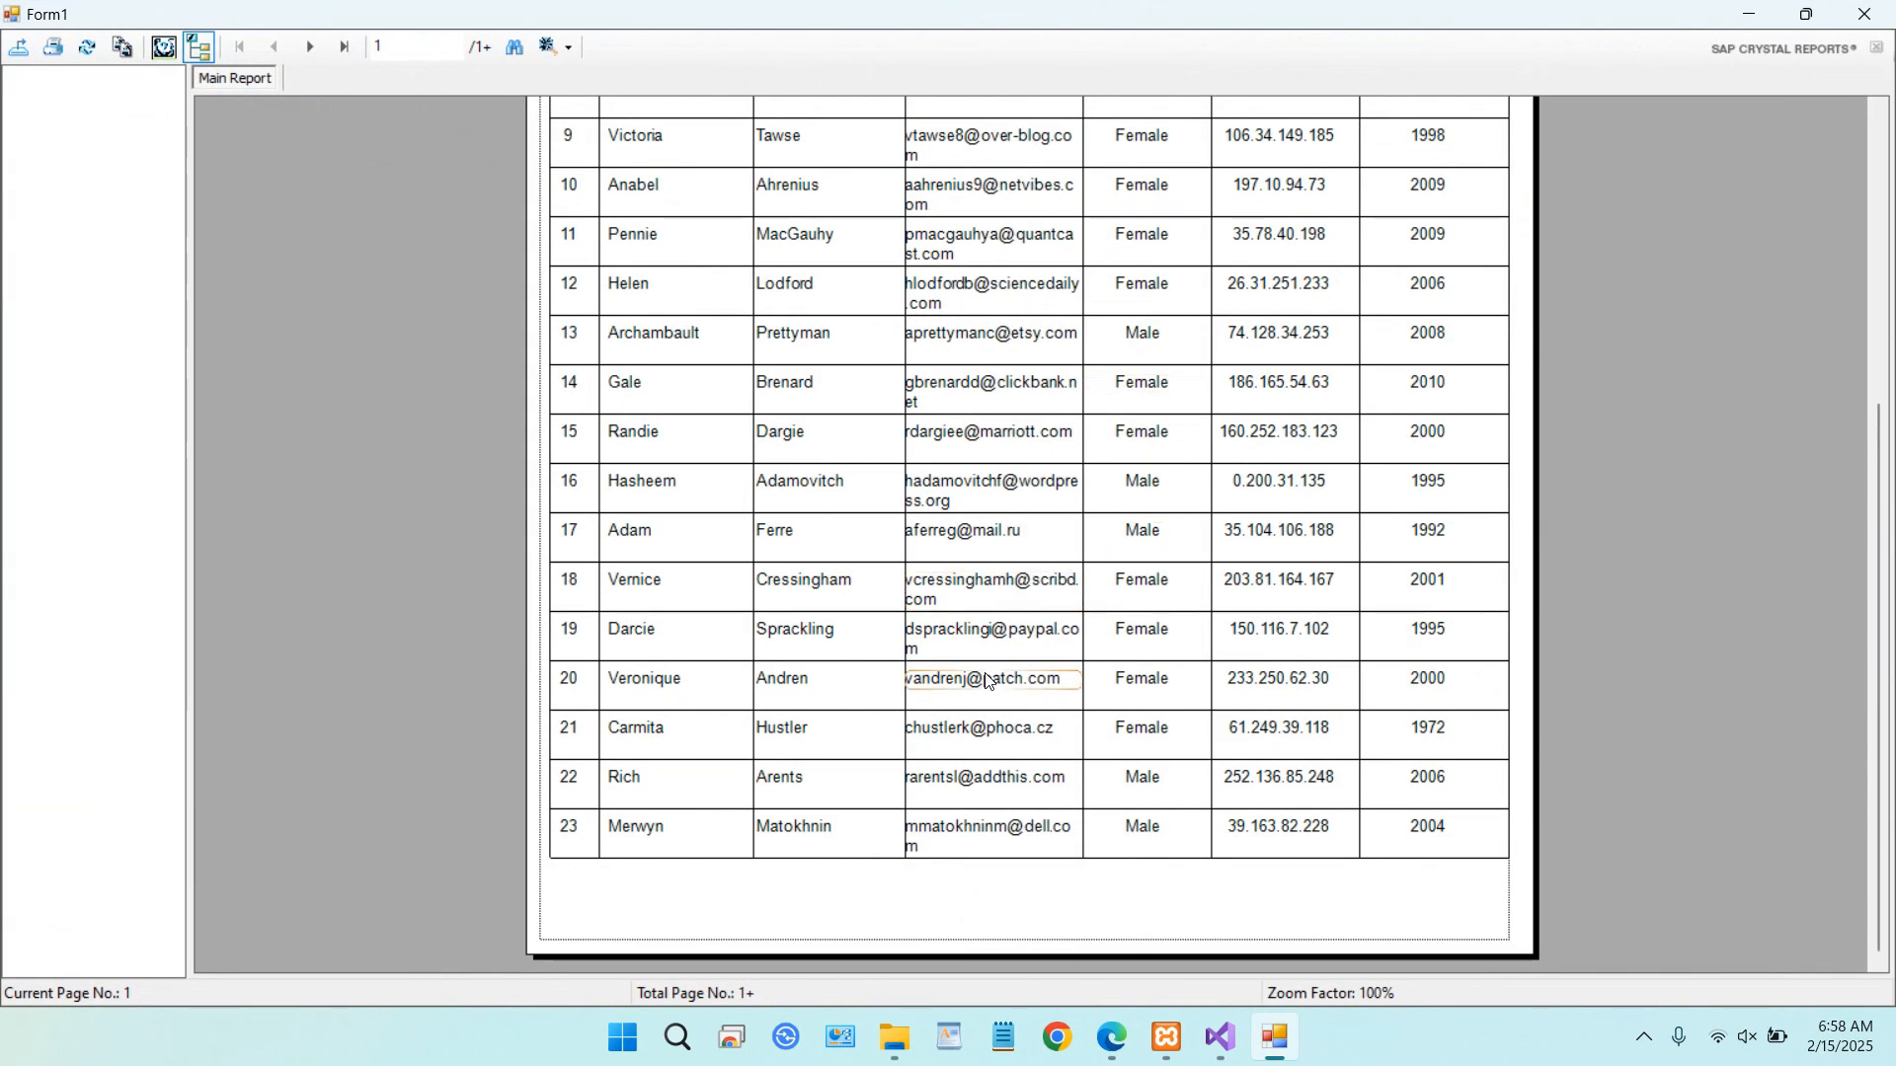
scroll(987, 681, "up", 5)
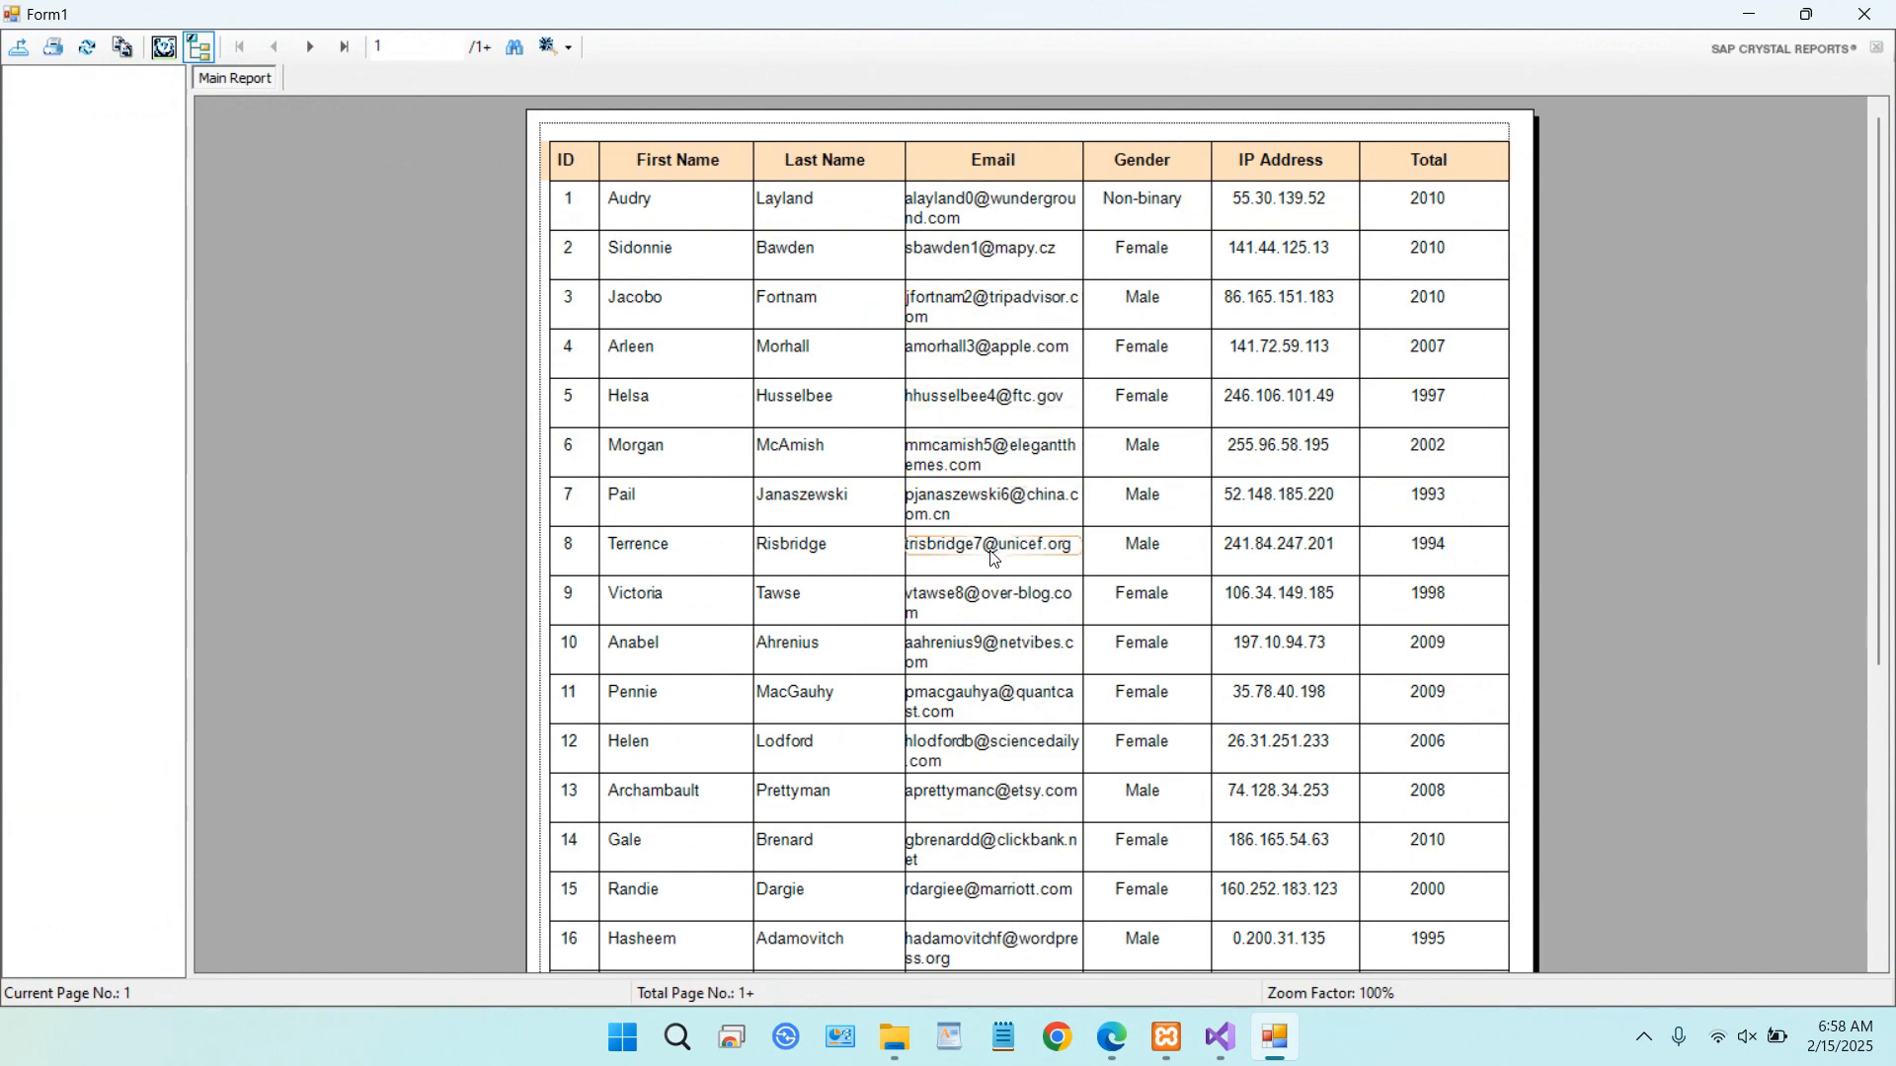
scroll(998, 637, "down", 5)
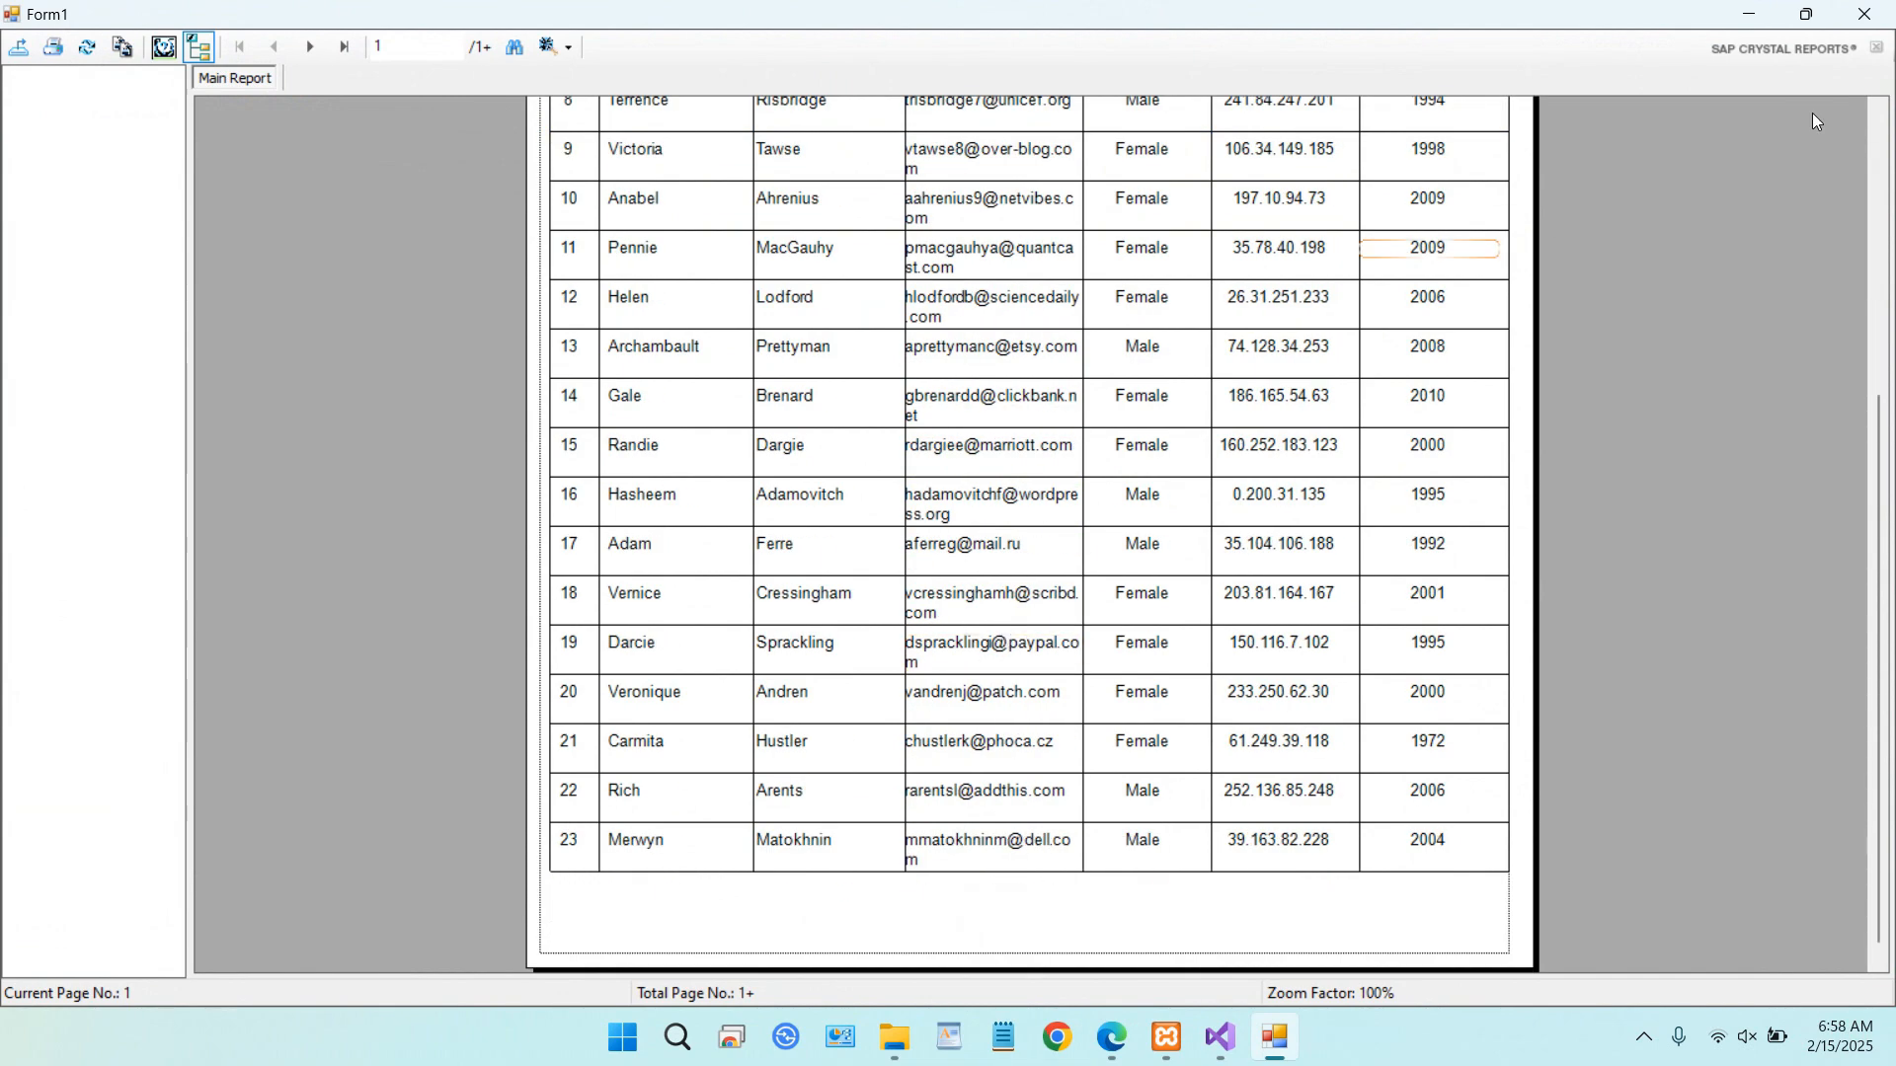
left_click(1864, 14)
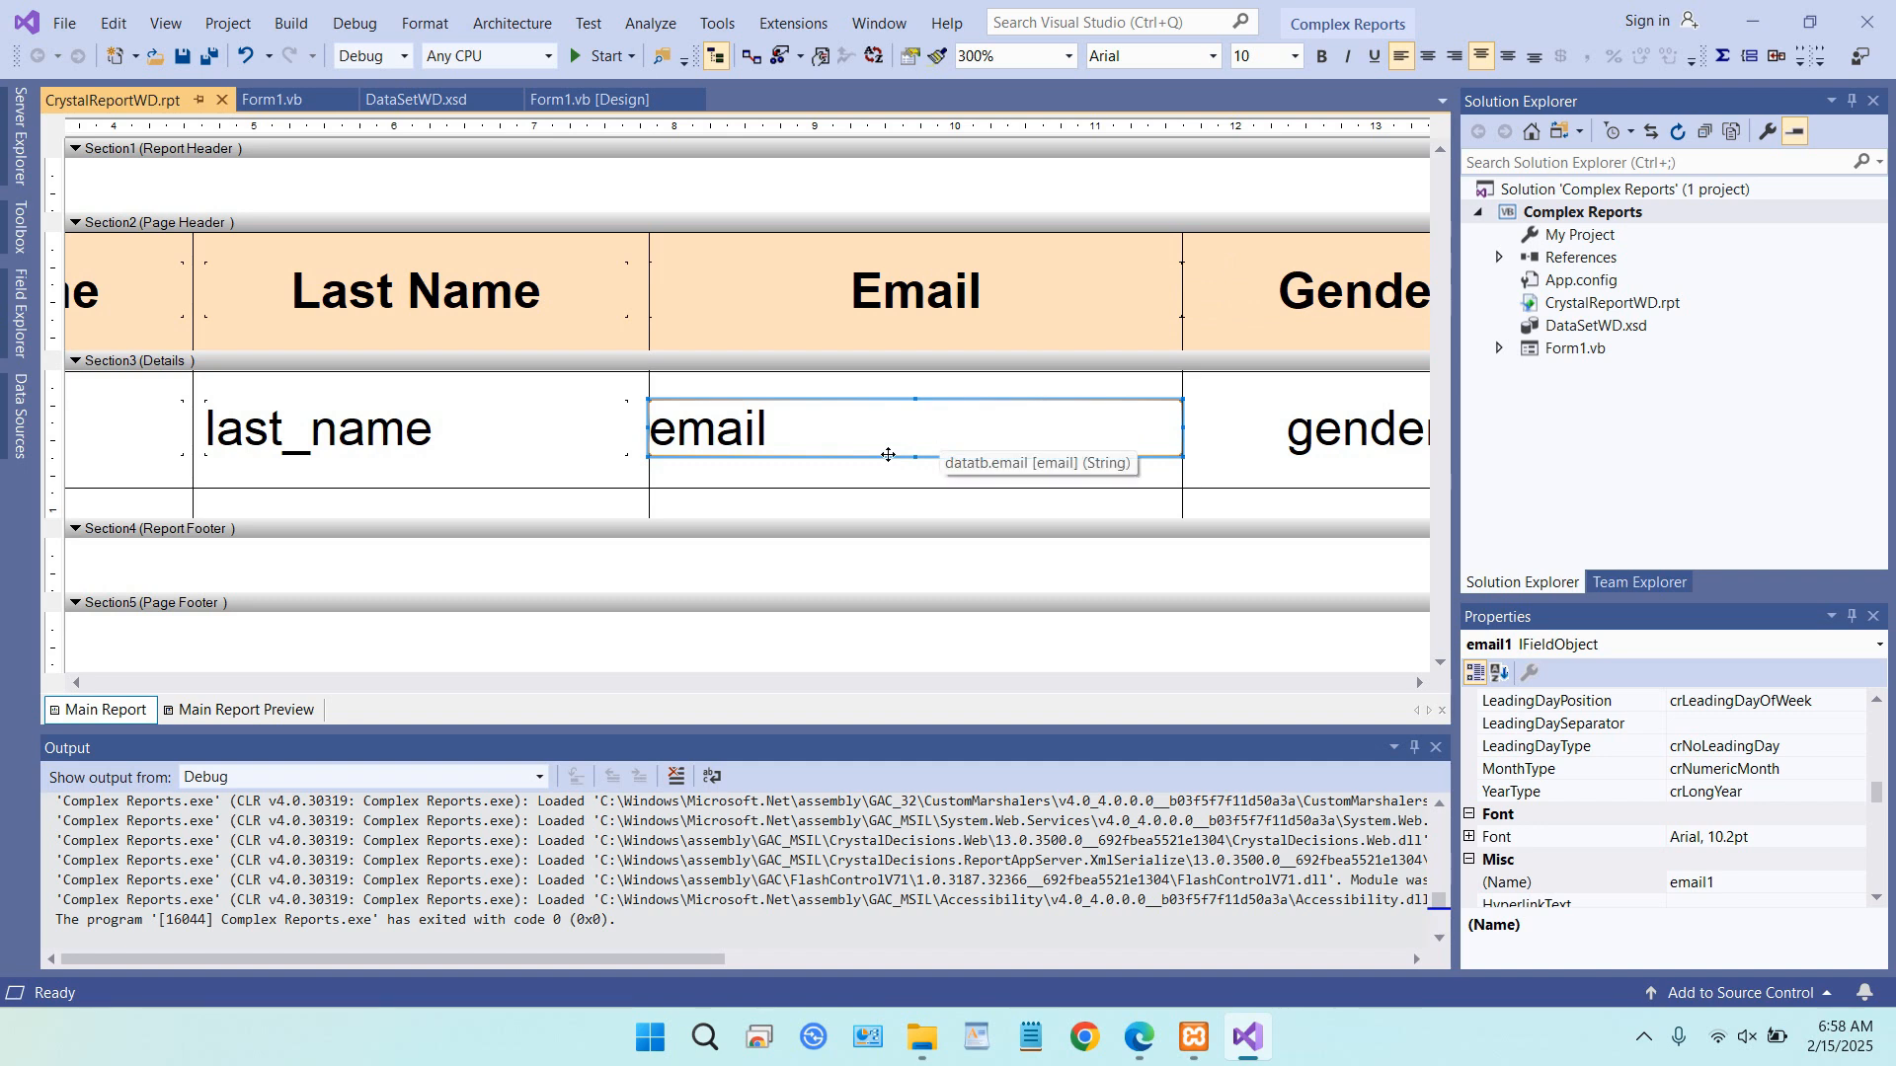
- Set the font size of the email field in the Details section to 9
left_click(1292, 58)
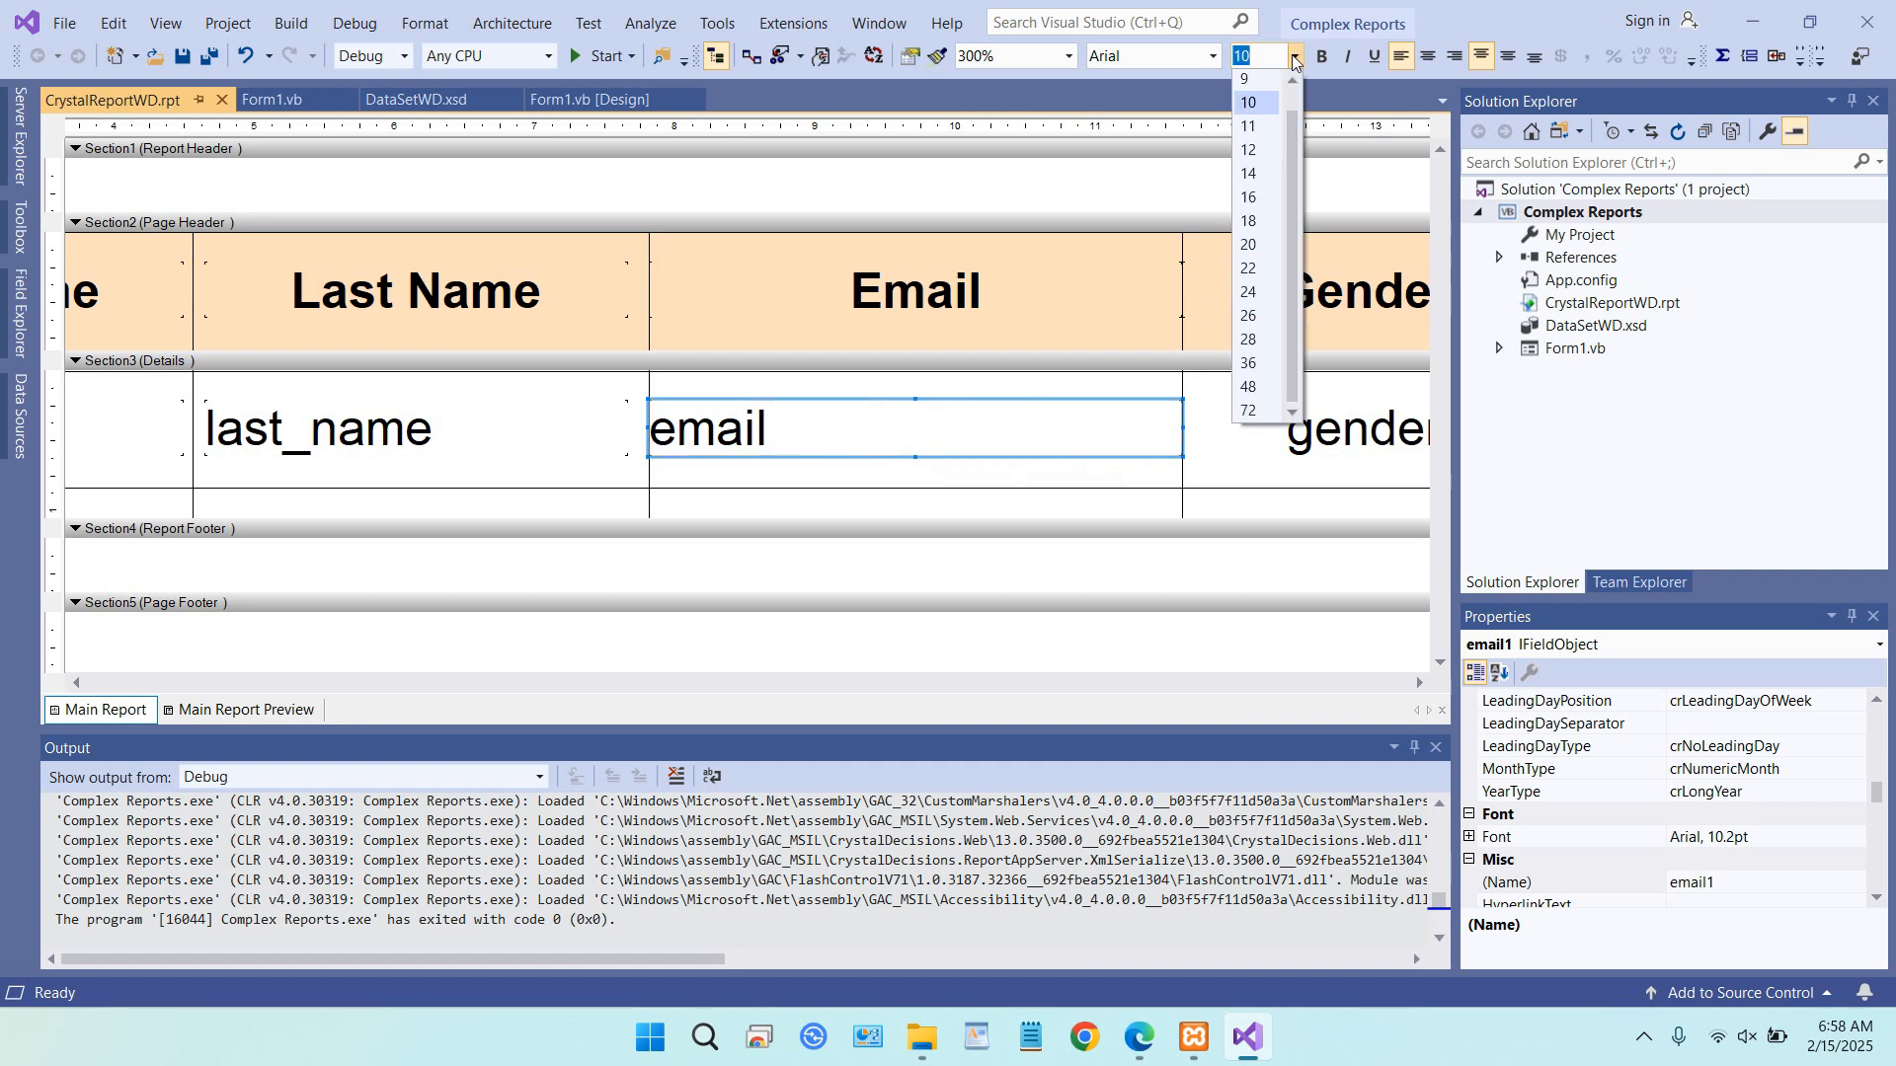
left_click(1274, 79)
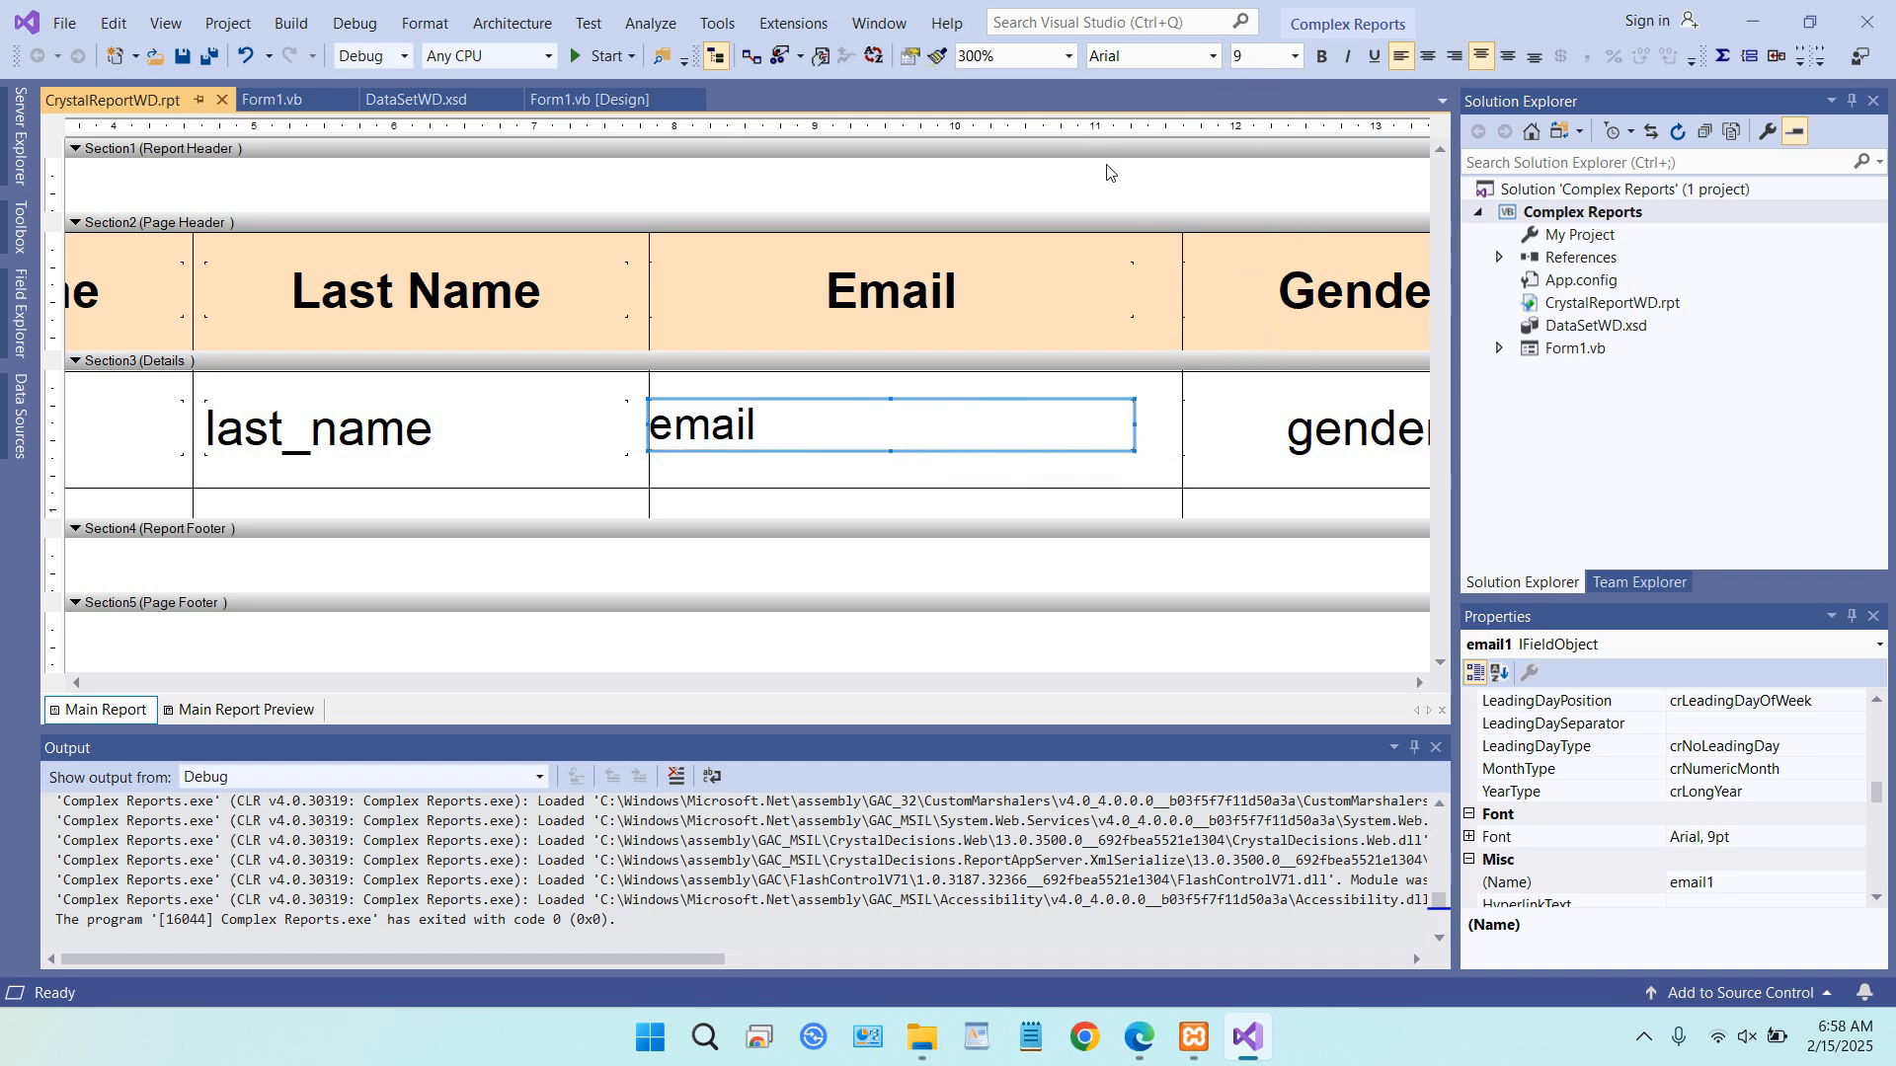
left_click(843, 263)
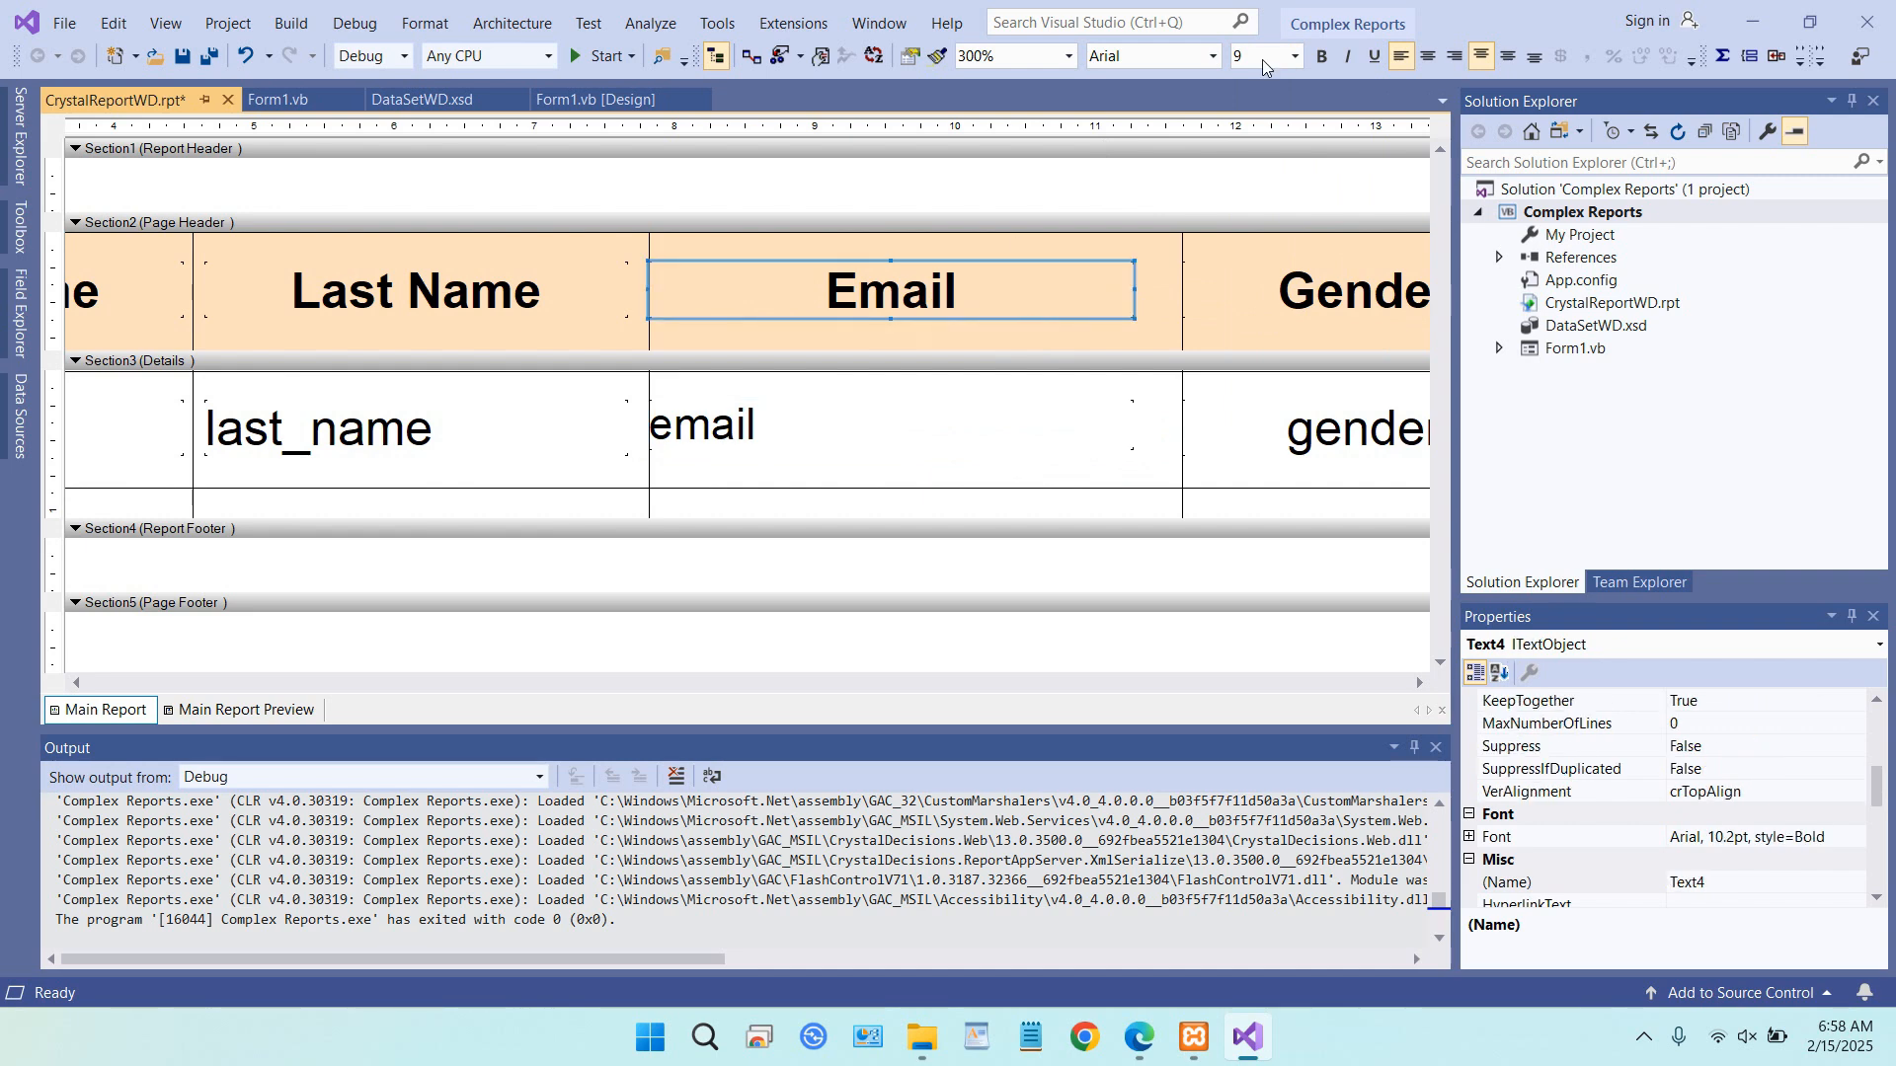
left_click(971, 438)
left_click(960, 279)
left_click(935, 419)
- Run the project, check how the smaller email text fits its column on the first page, and close the form
left_click(593, 55)
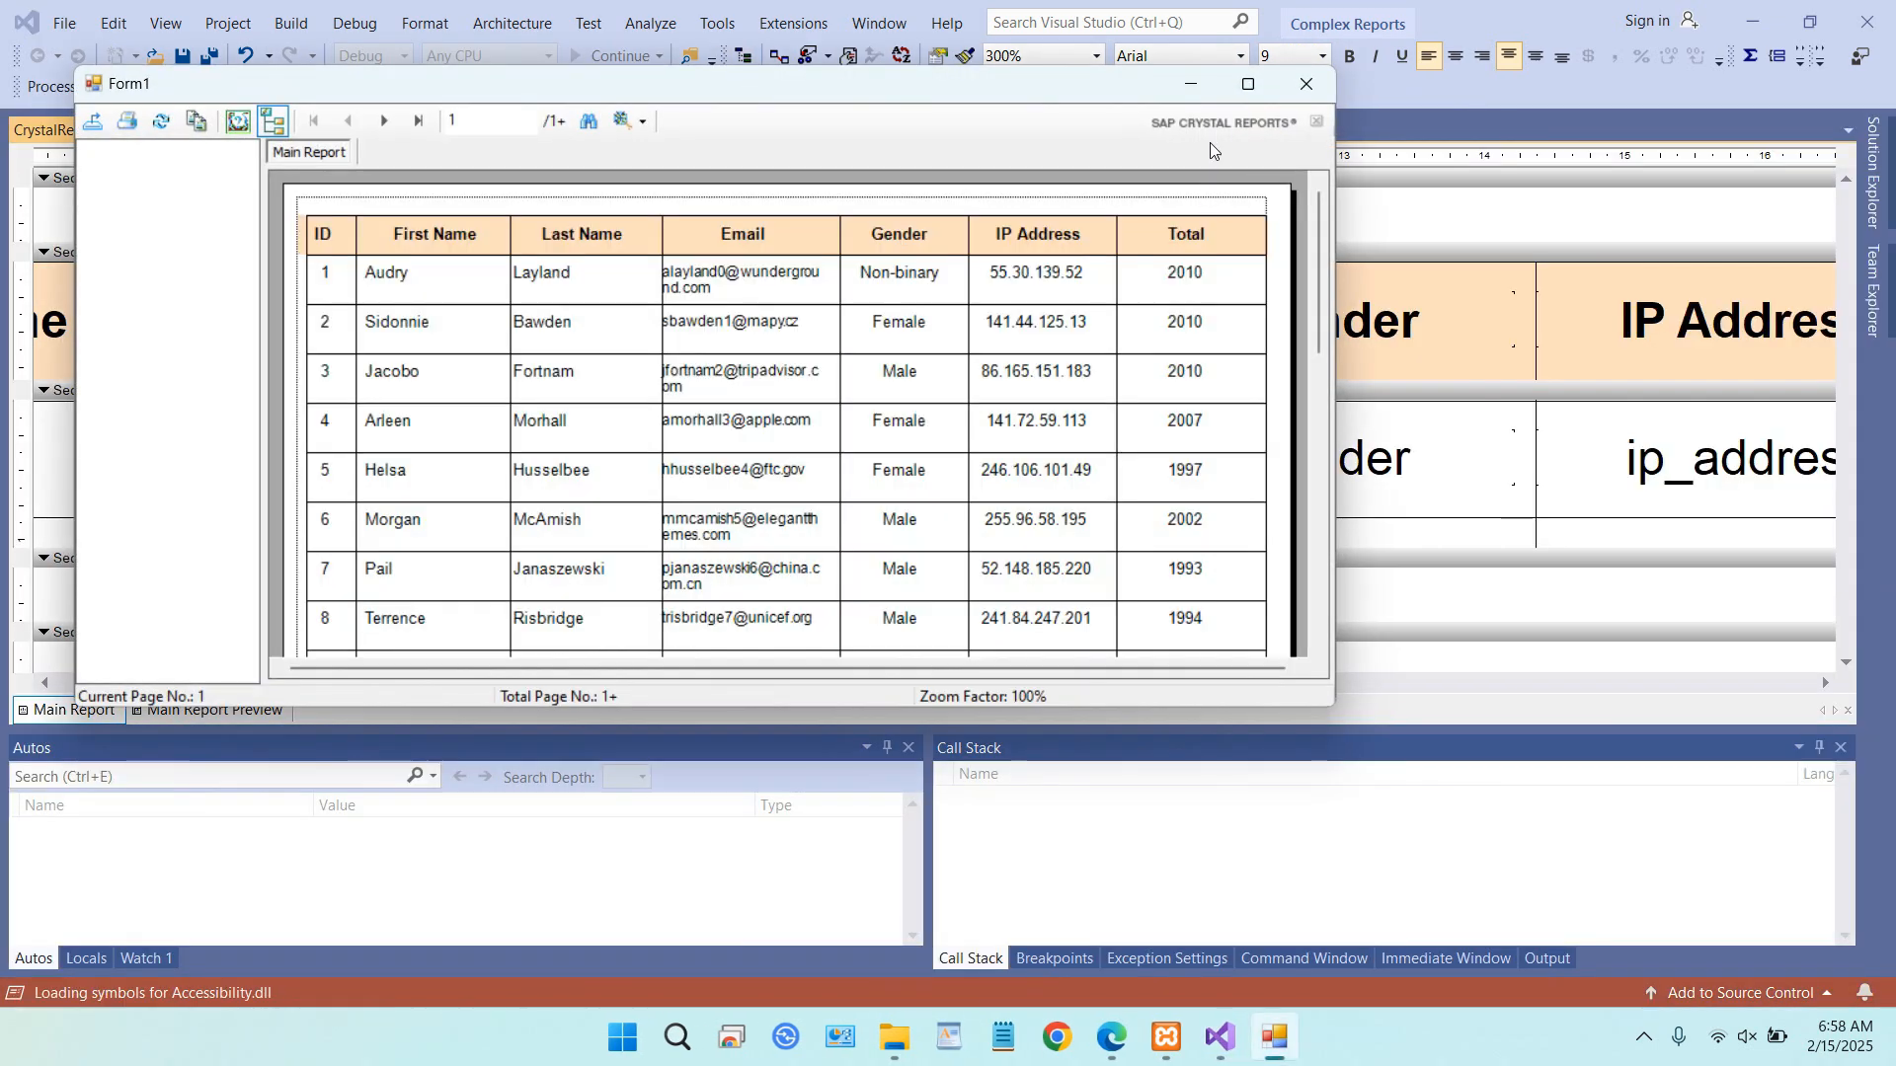
left_click(1247, 85)
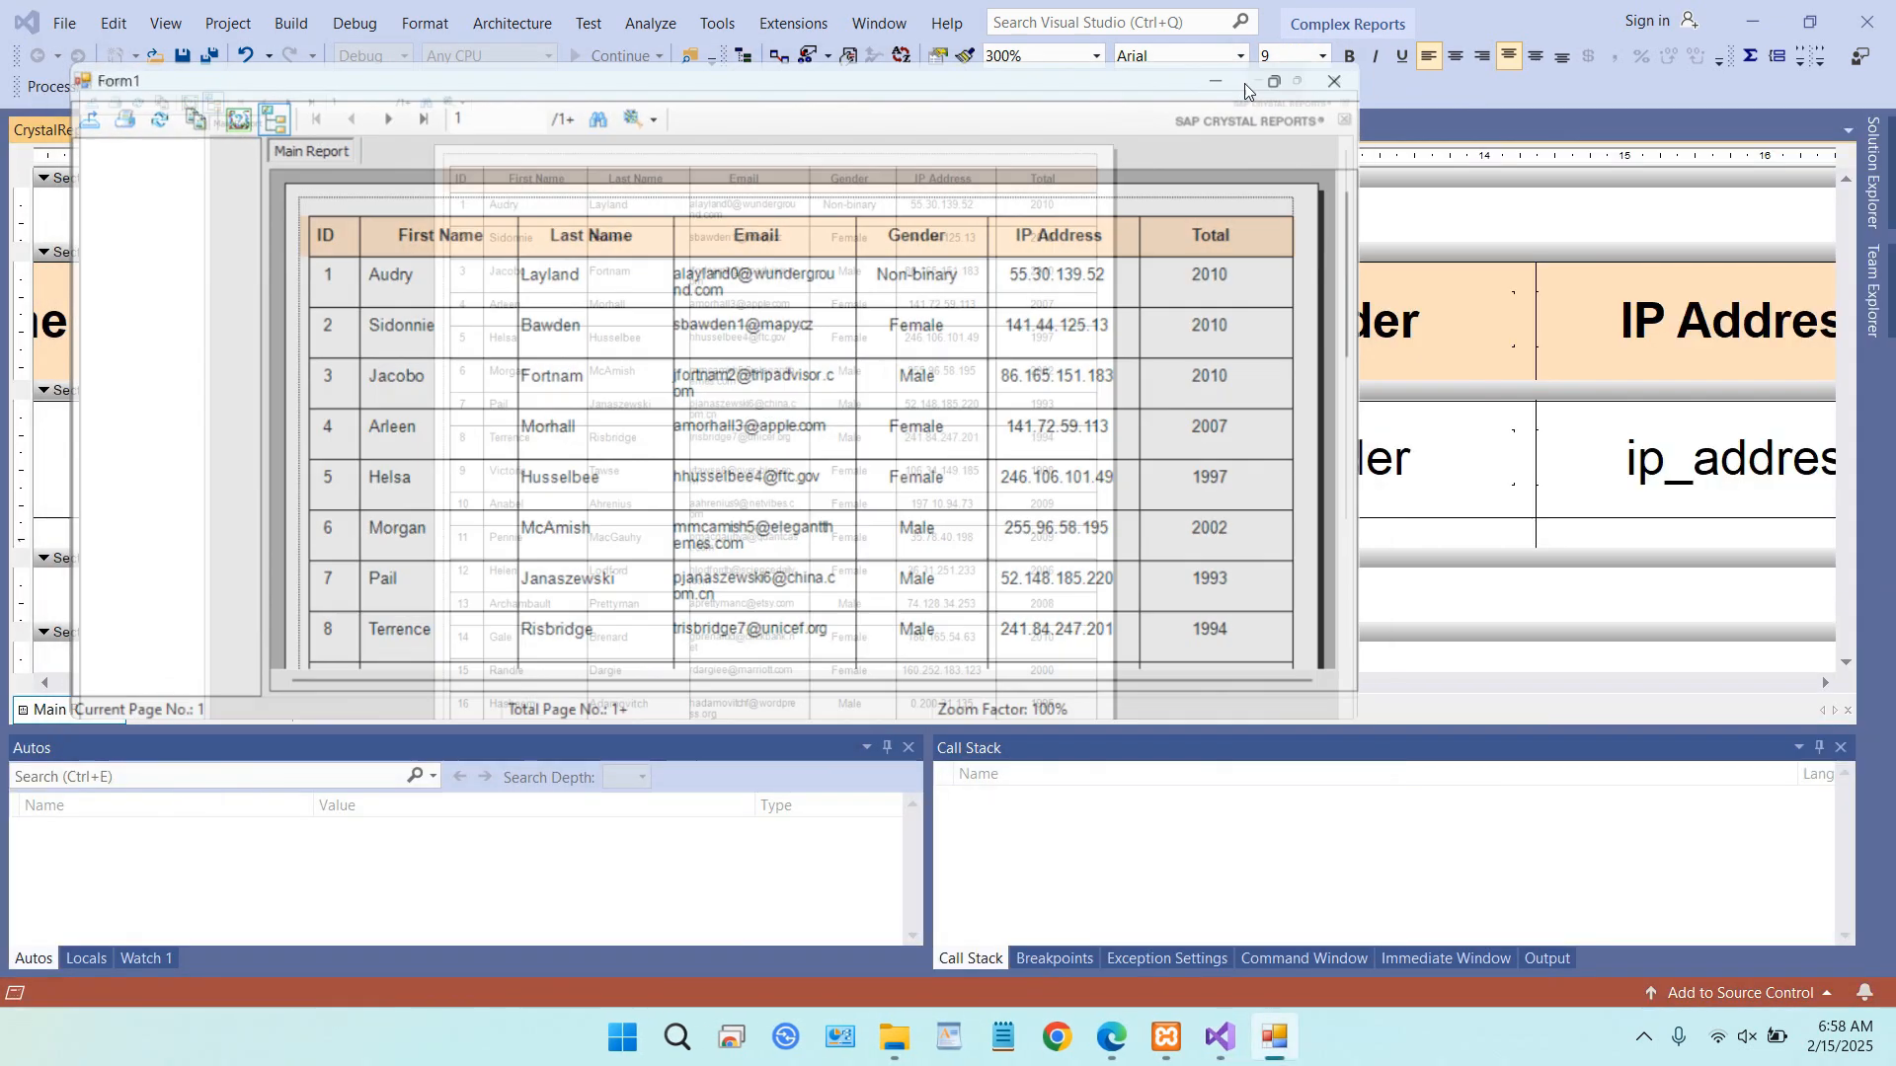
scroll(1001, 514, "down", 4)
scroll(1007, 493, "up", 4)
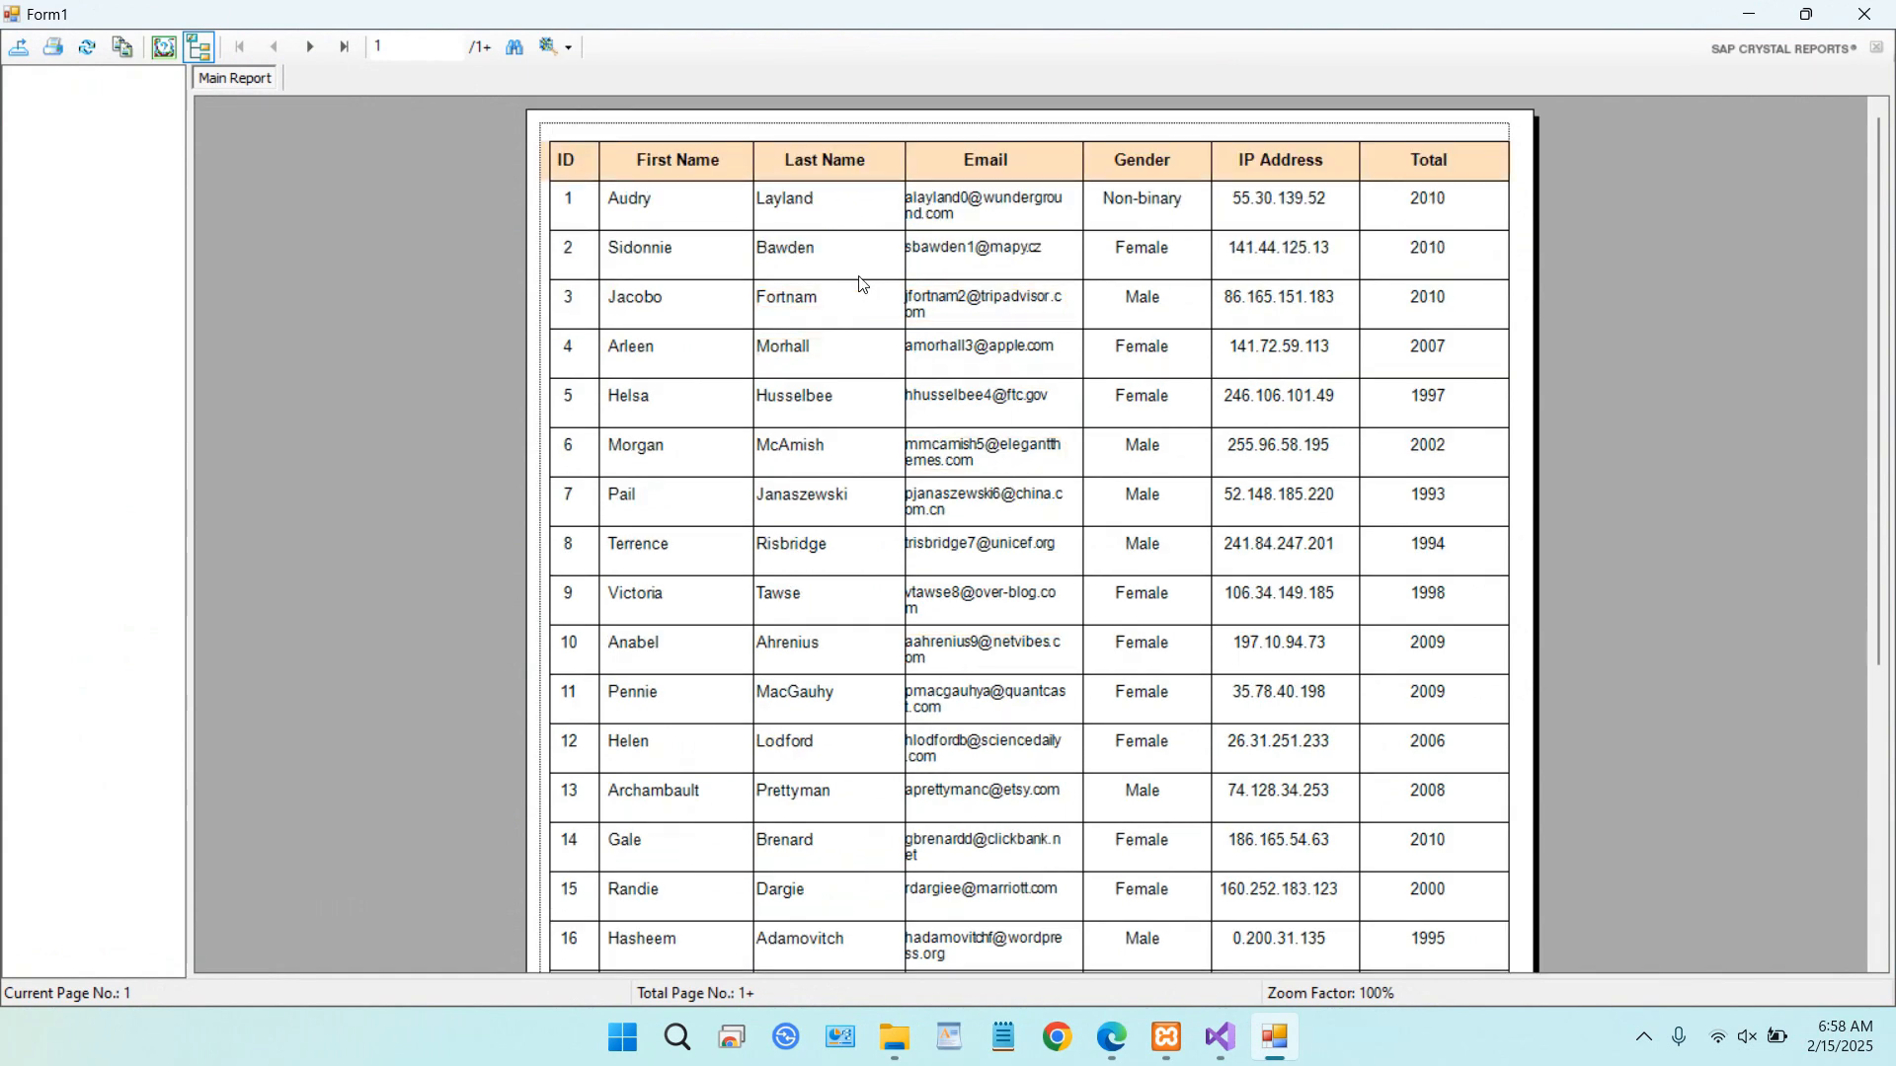
left_click(942, 262)
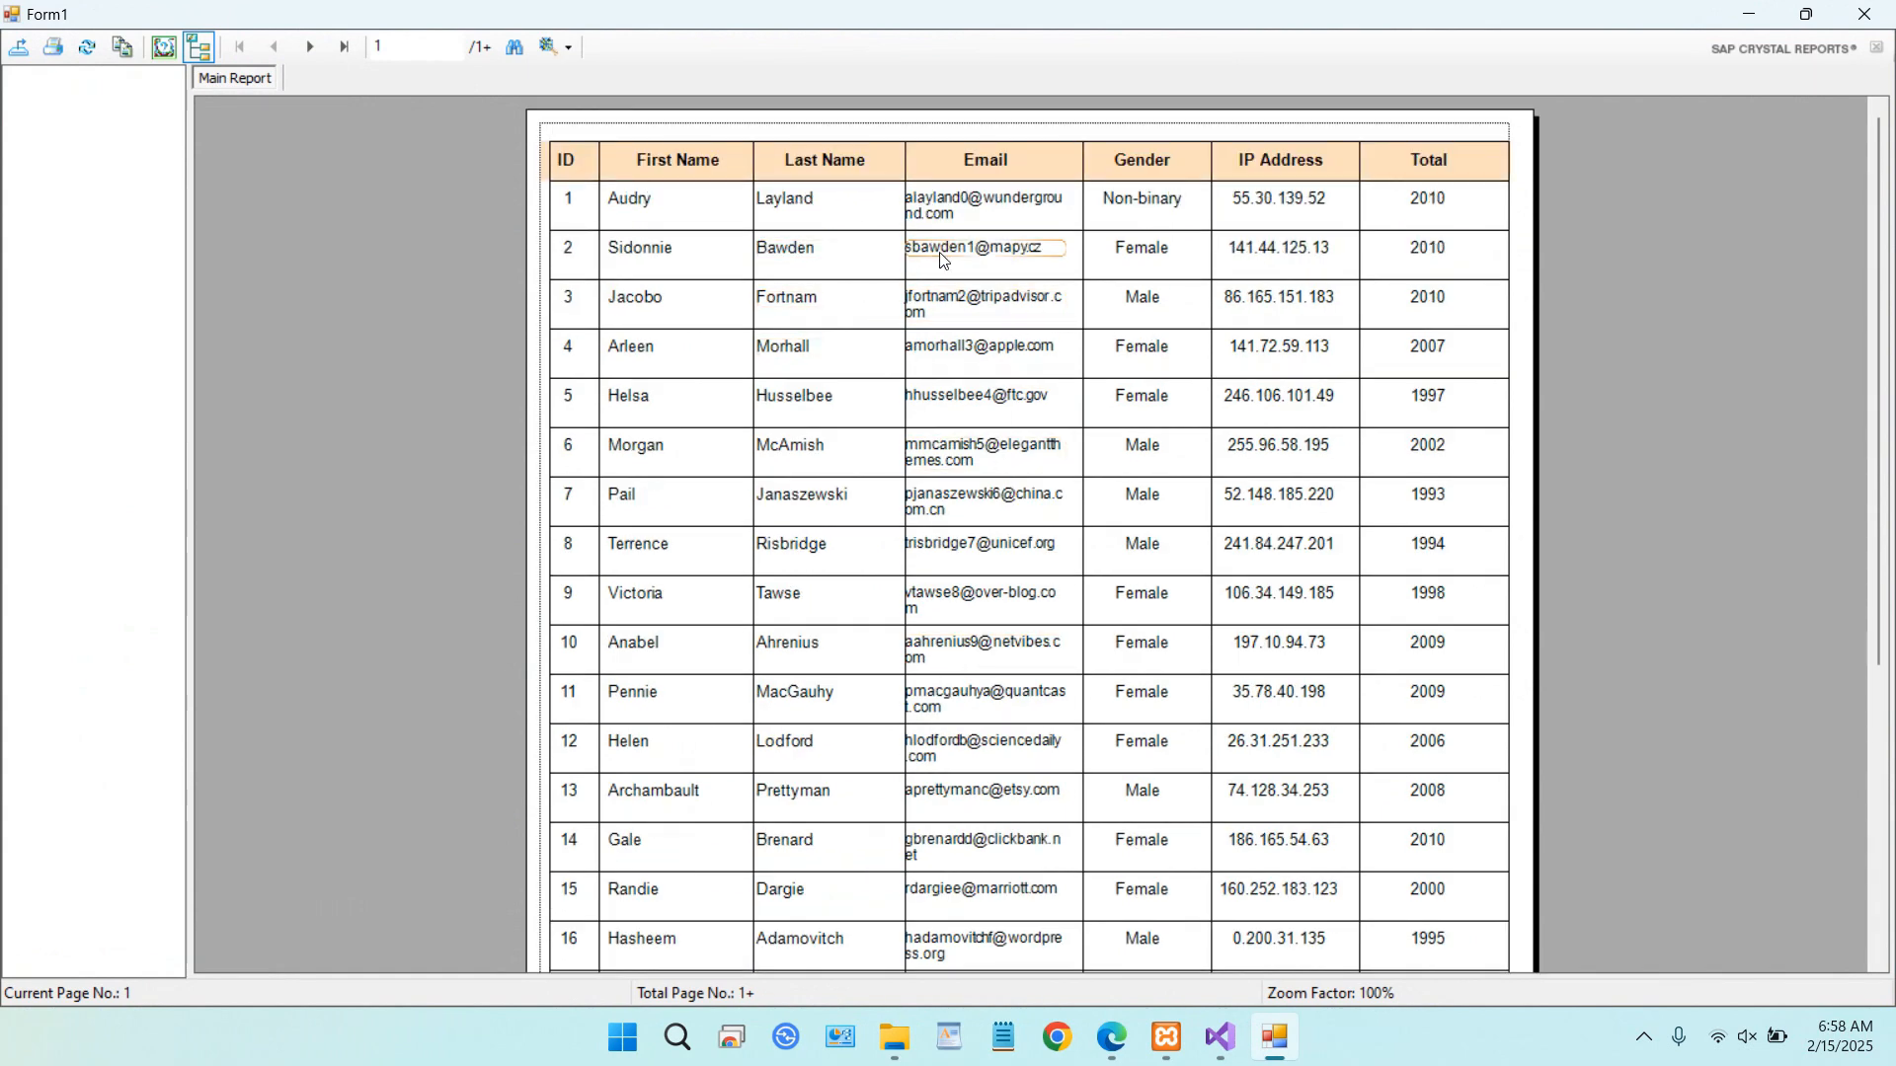
left_click(1866, 13)
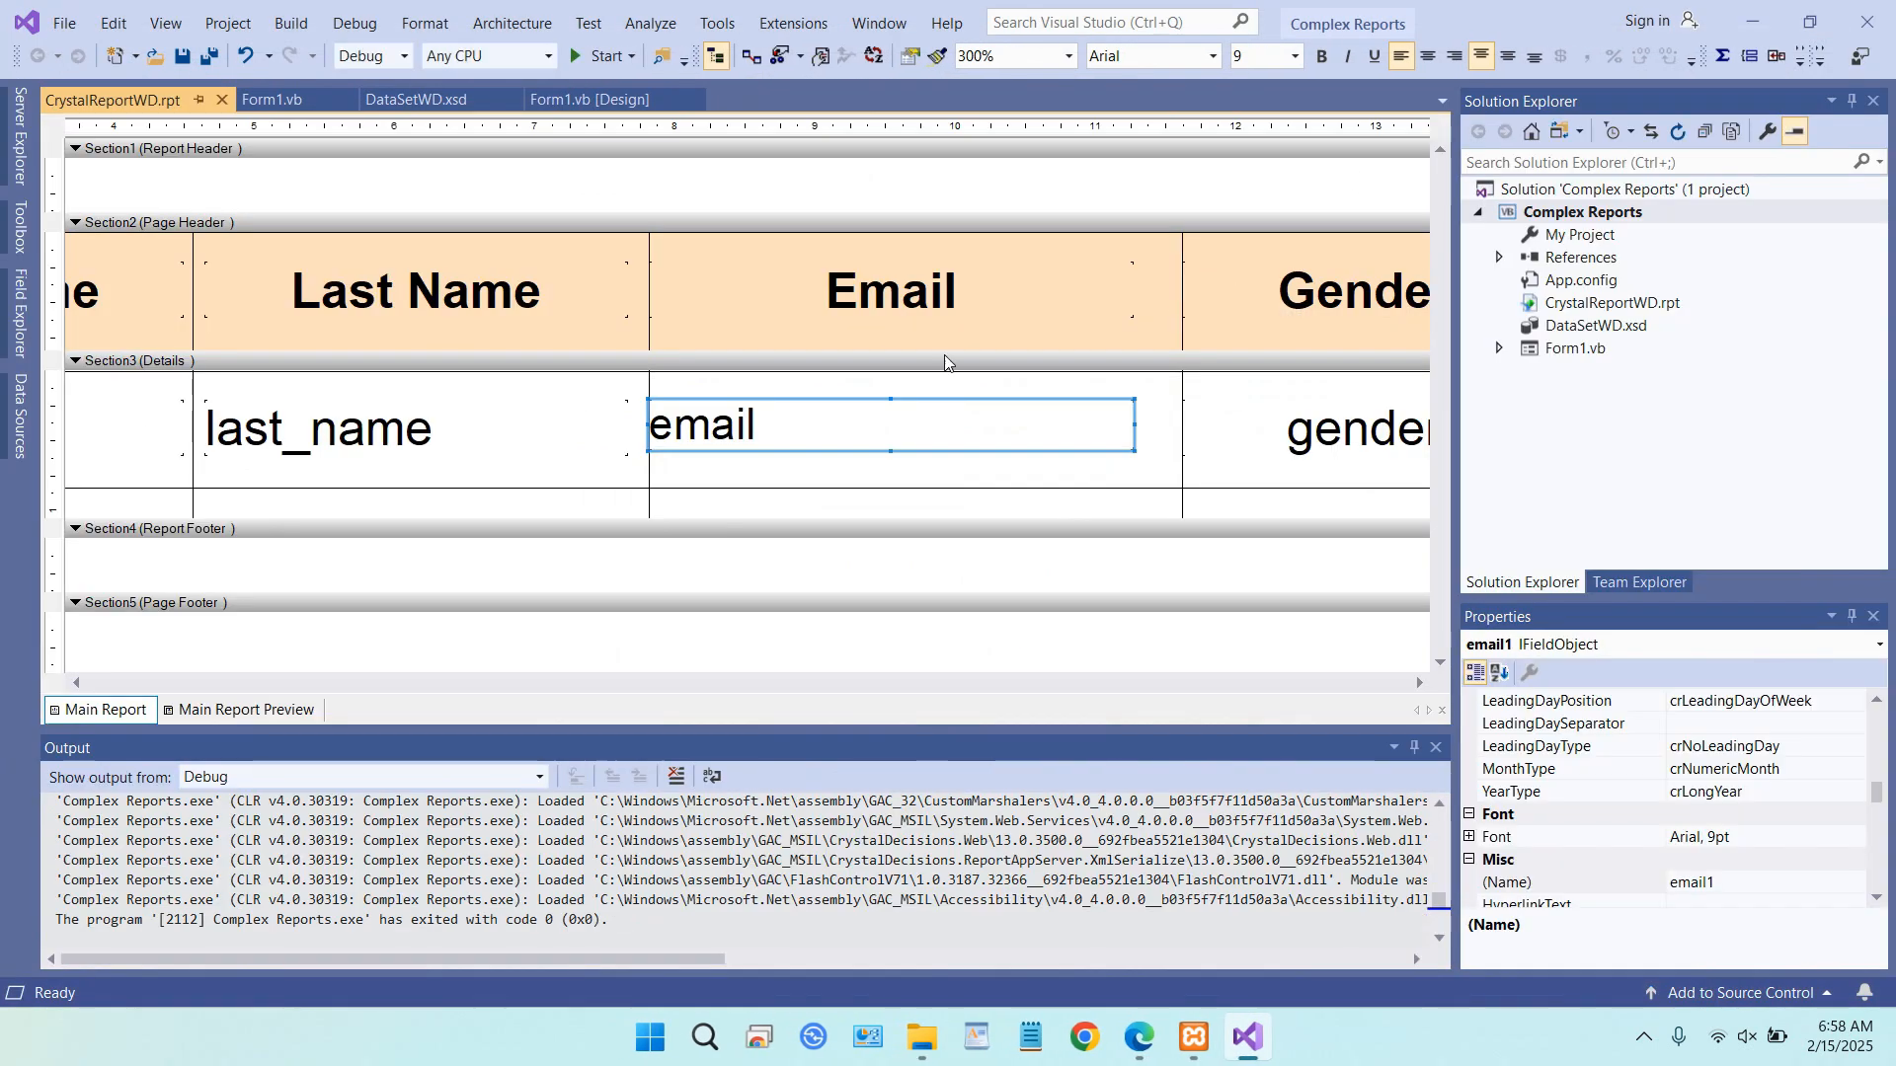
- Narrow the last_name field from its right edge and move the column line between Last Name and Email to the field's new edge
left_click(592, 432)
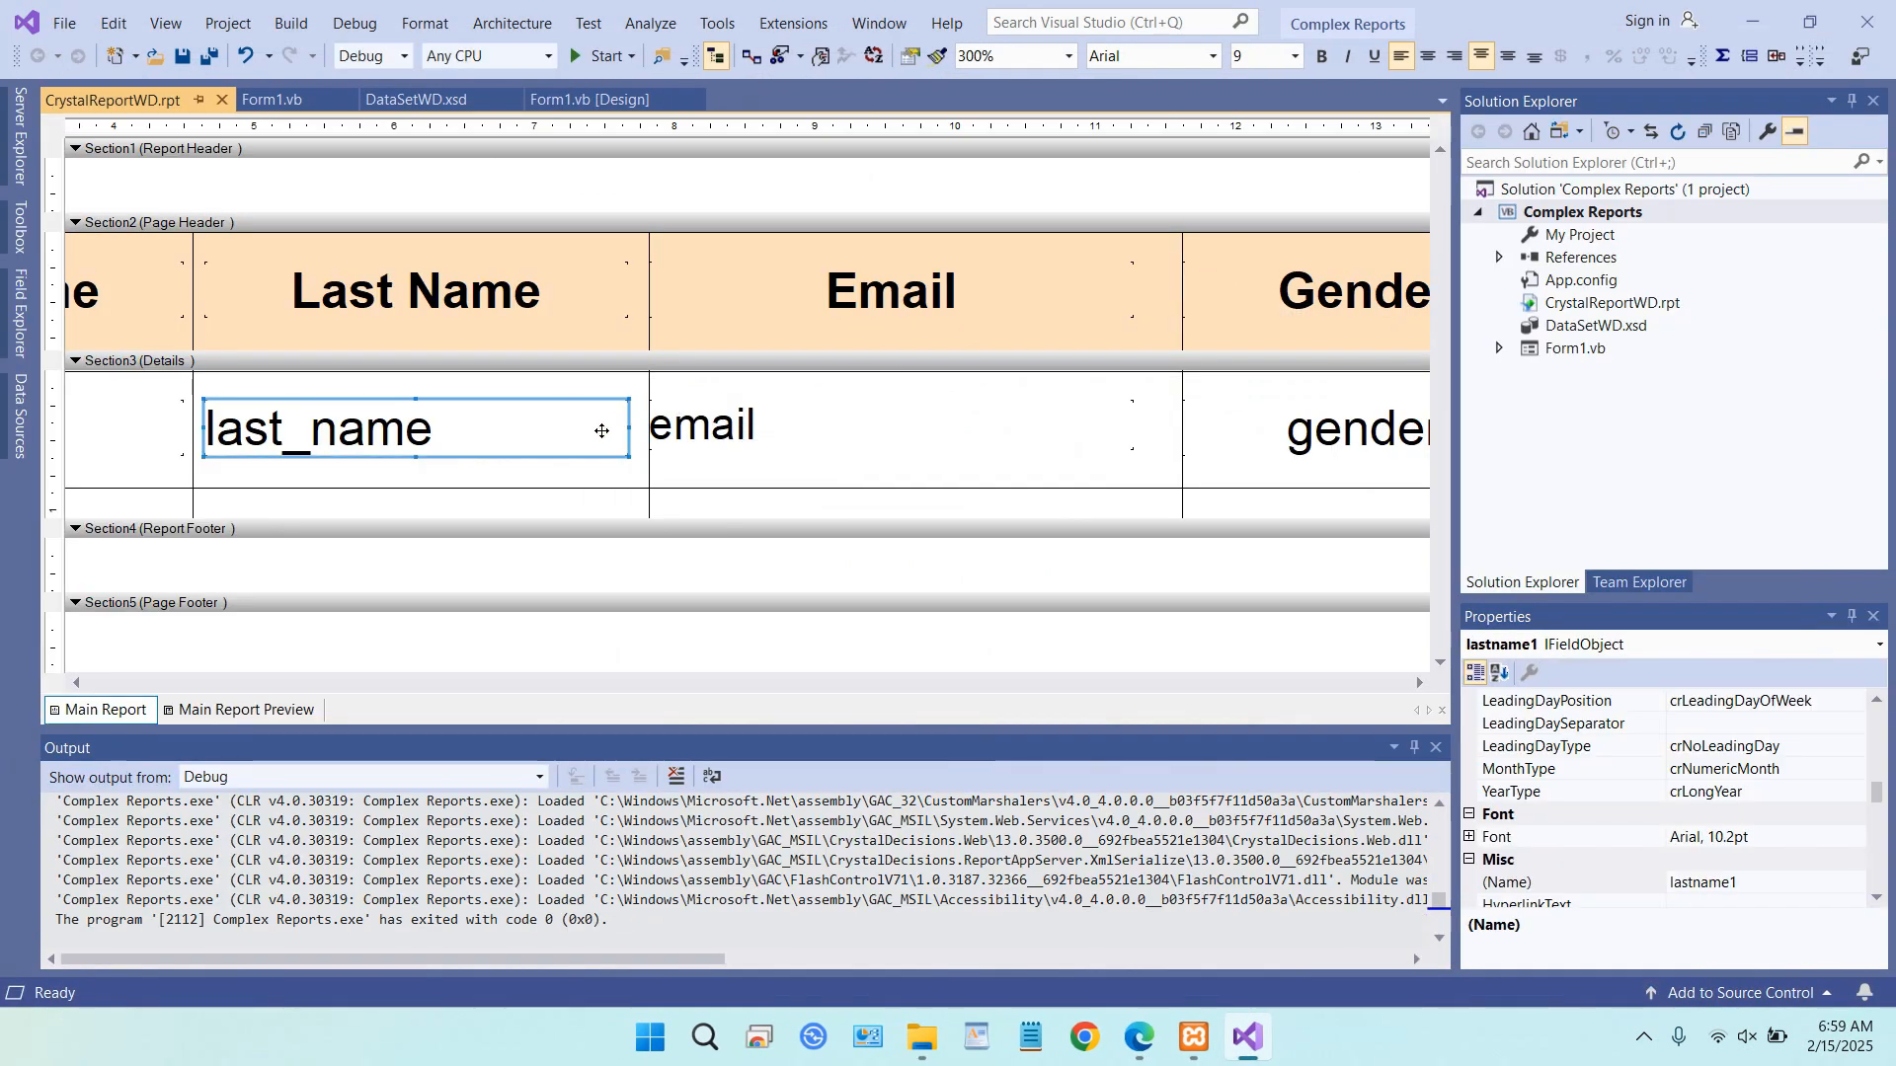
left_click_drag(627, 428, 563, 432)
left_click(649, 417)
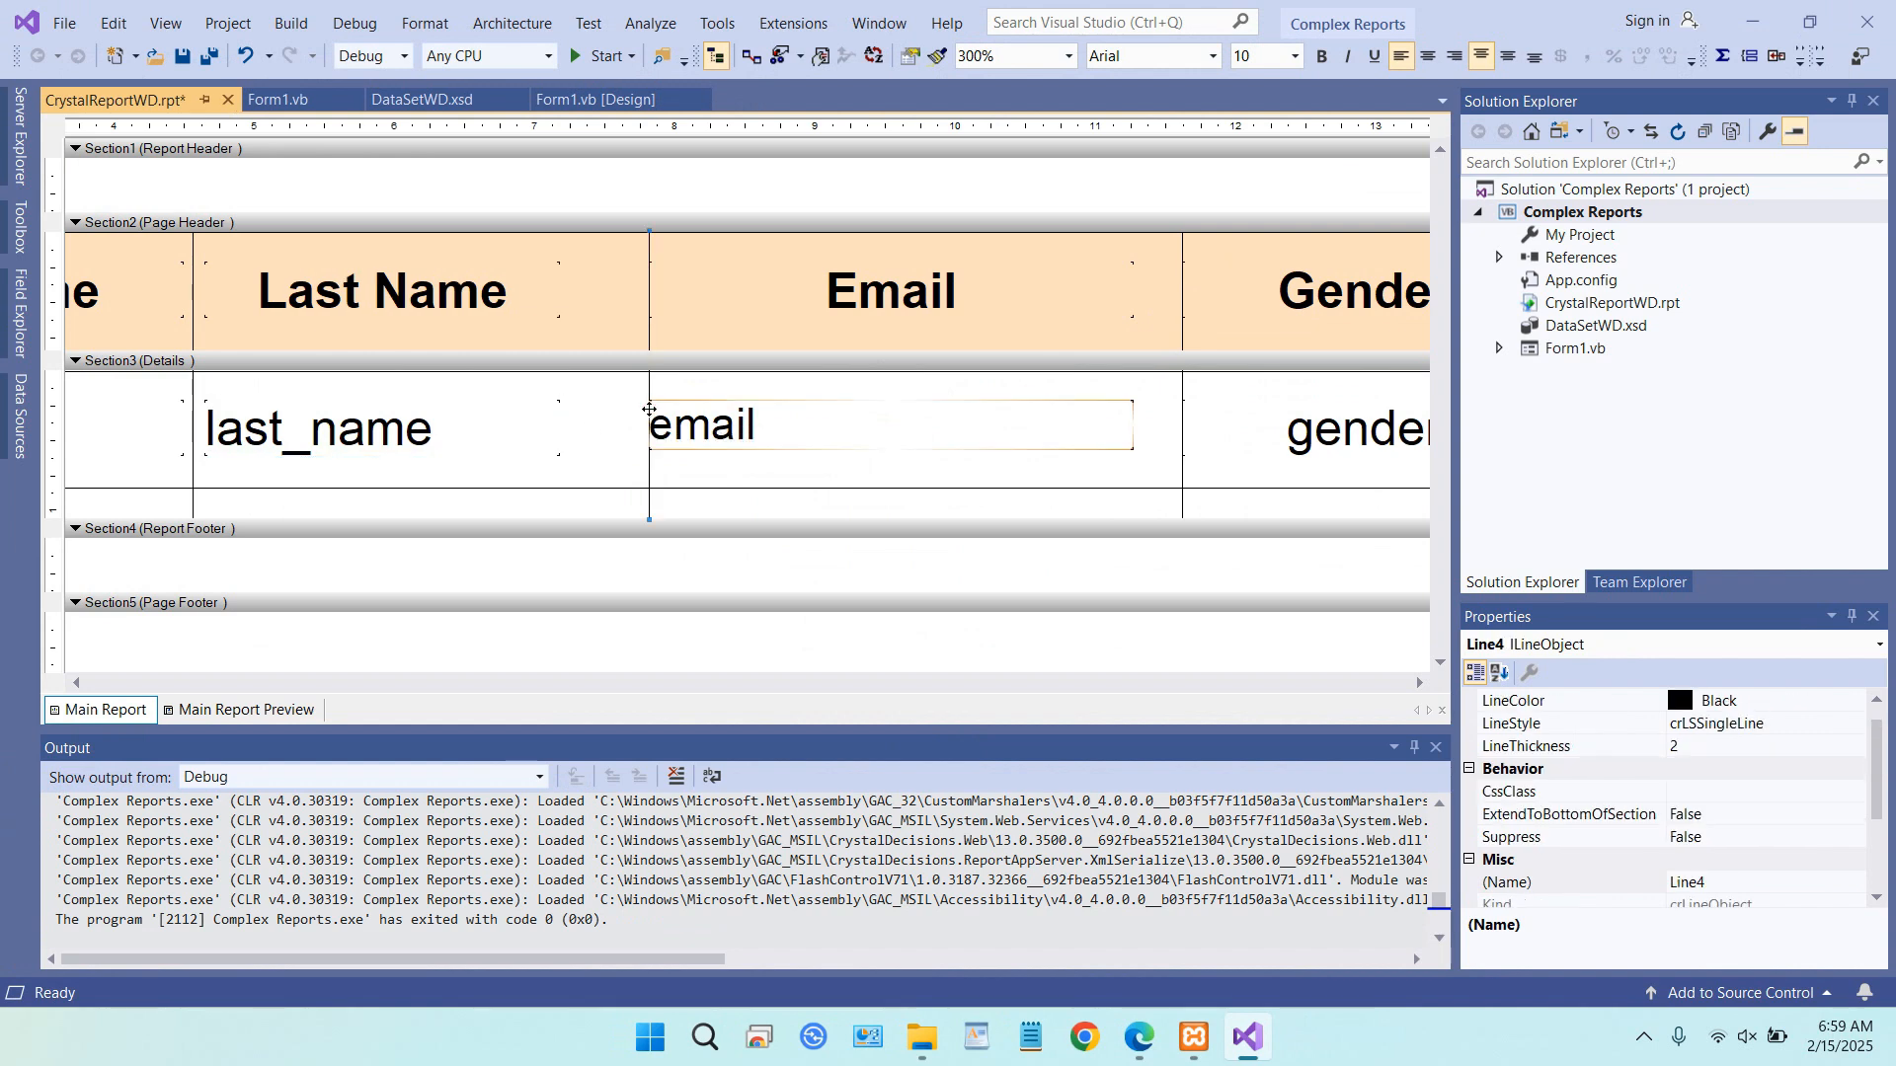
key("Left")
key("Left")
key("Left")
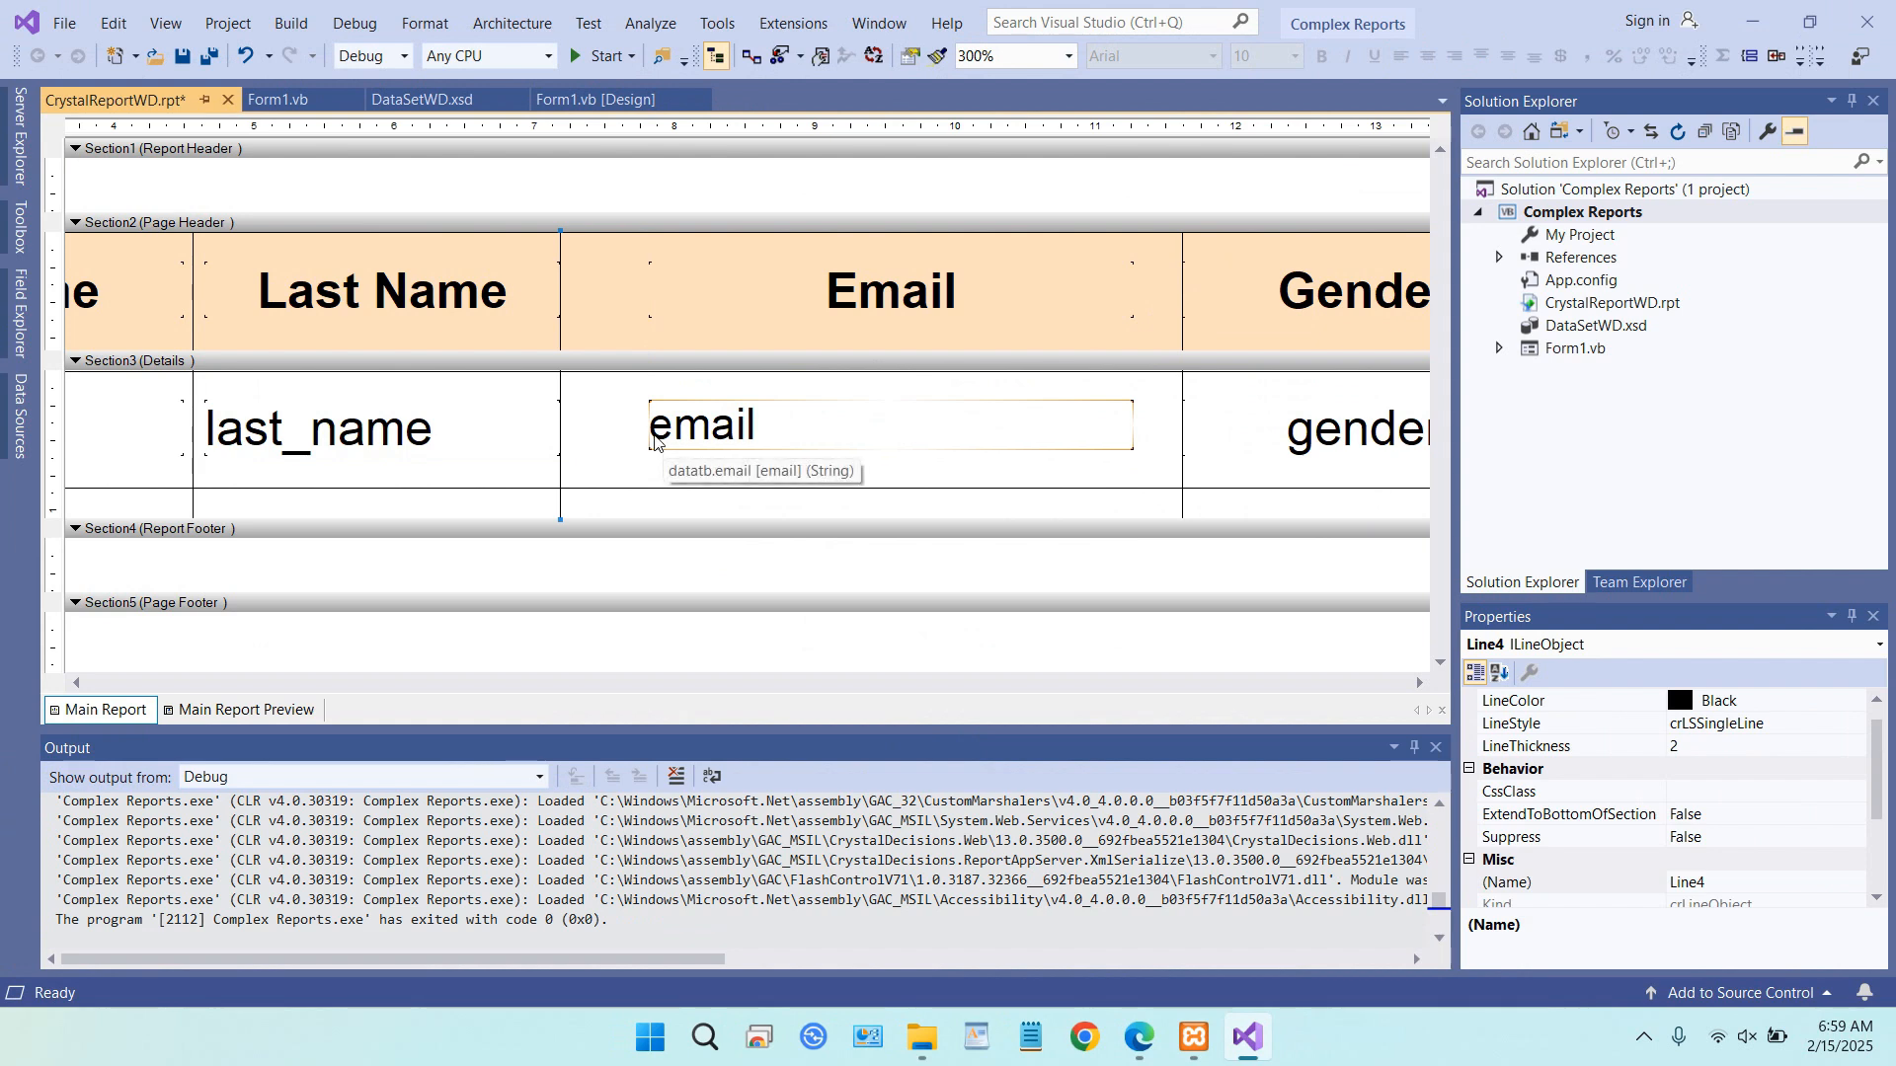
- Extend the email field's left edge to the moved column line and set the field's font size to 8
left_click(650, 426)
left_click_drag(647, 426, 560, 427)
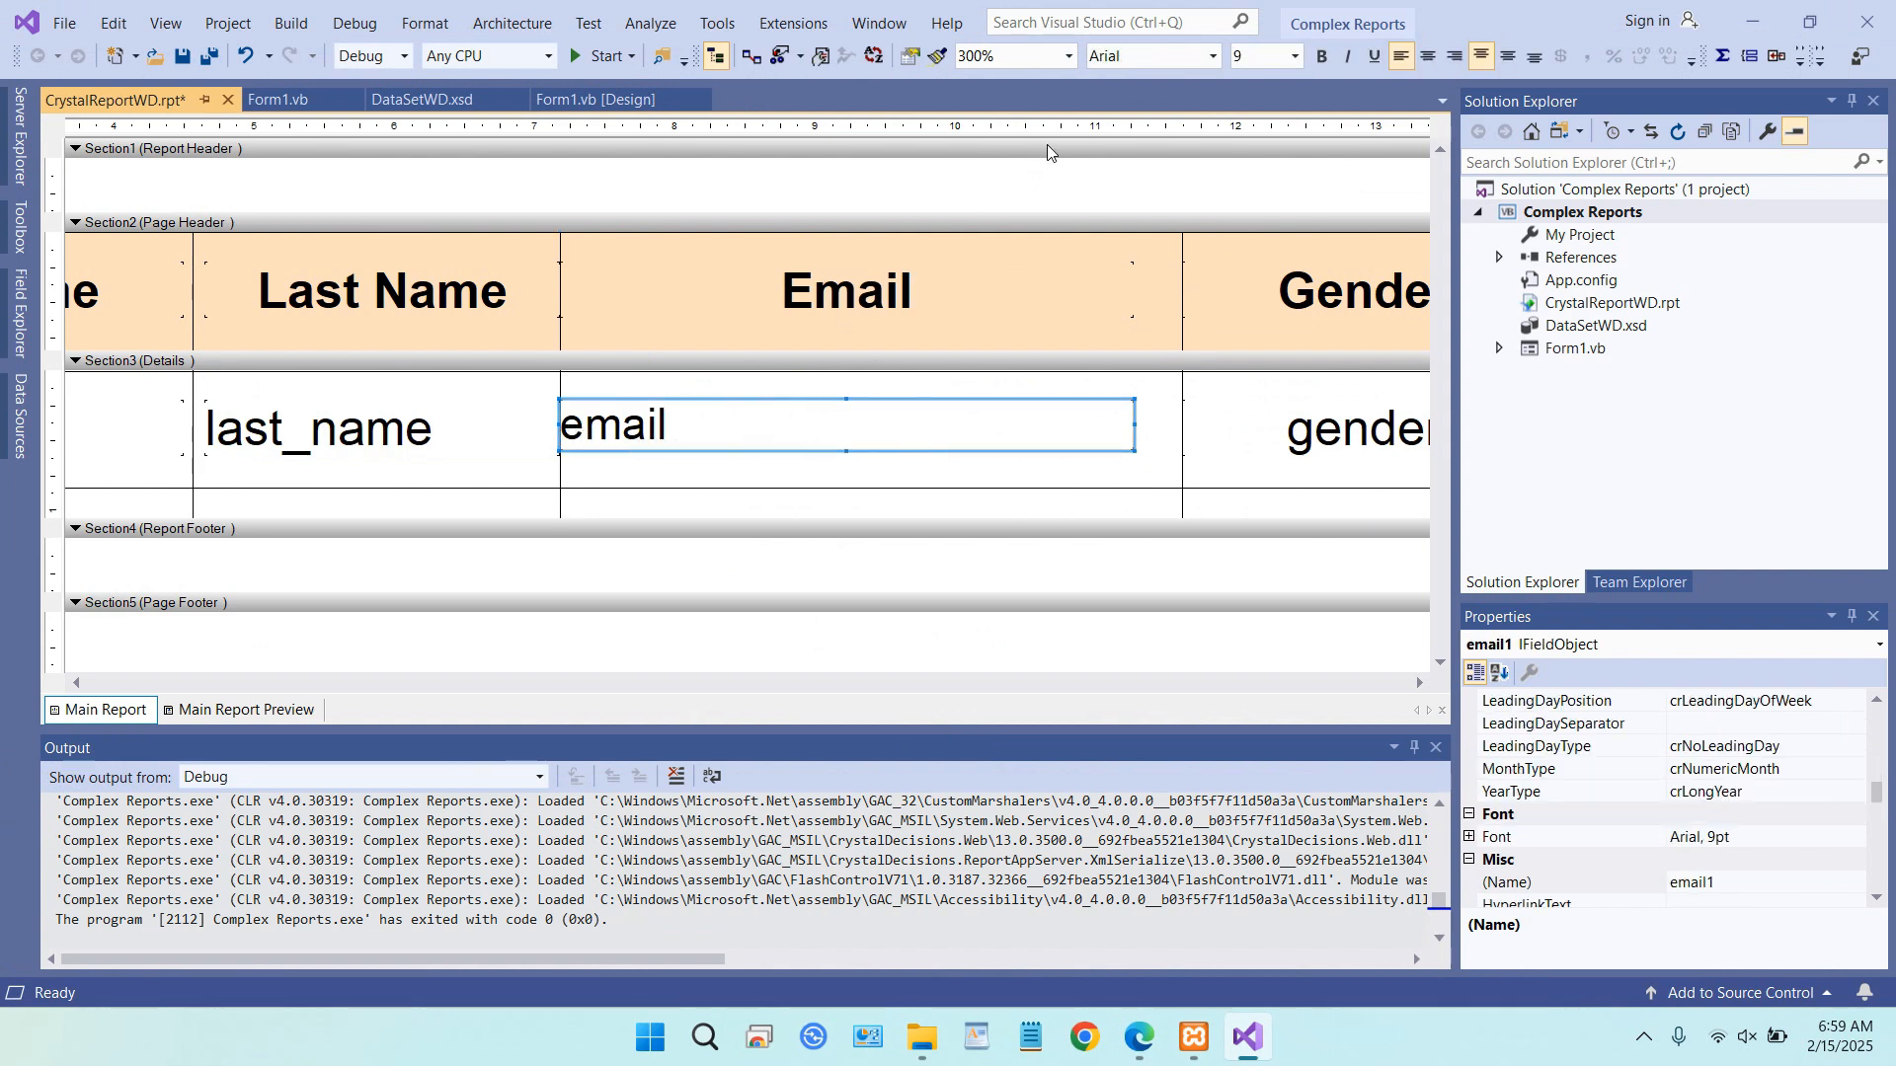
left_click(1292, 57)
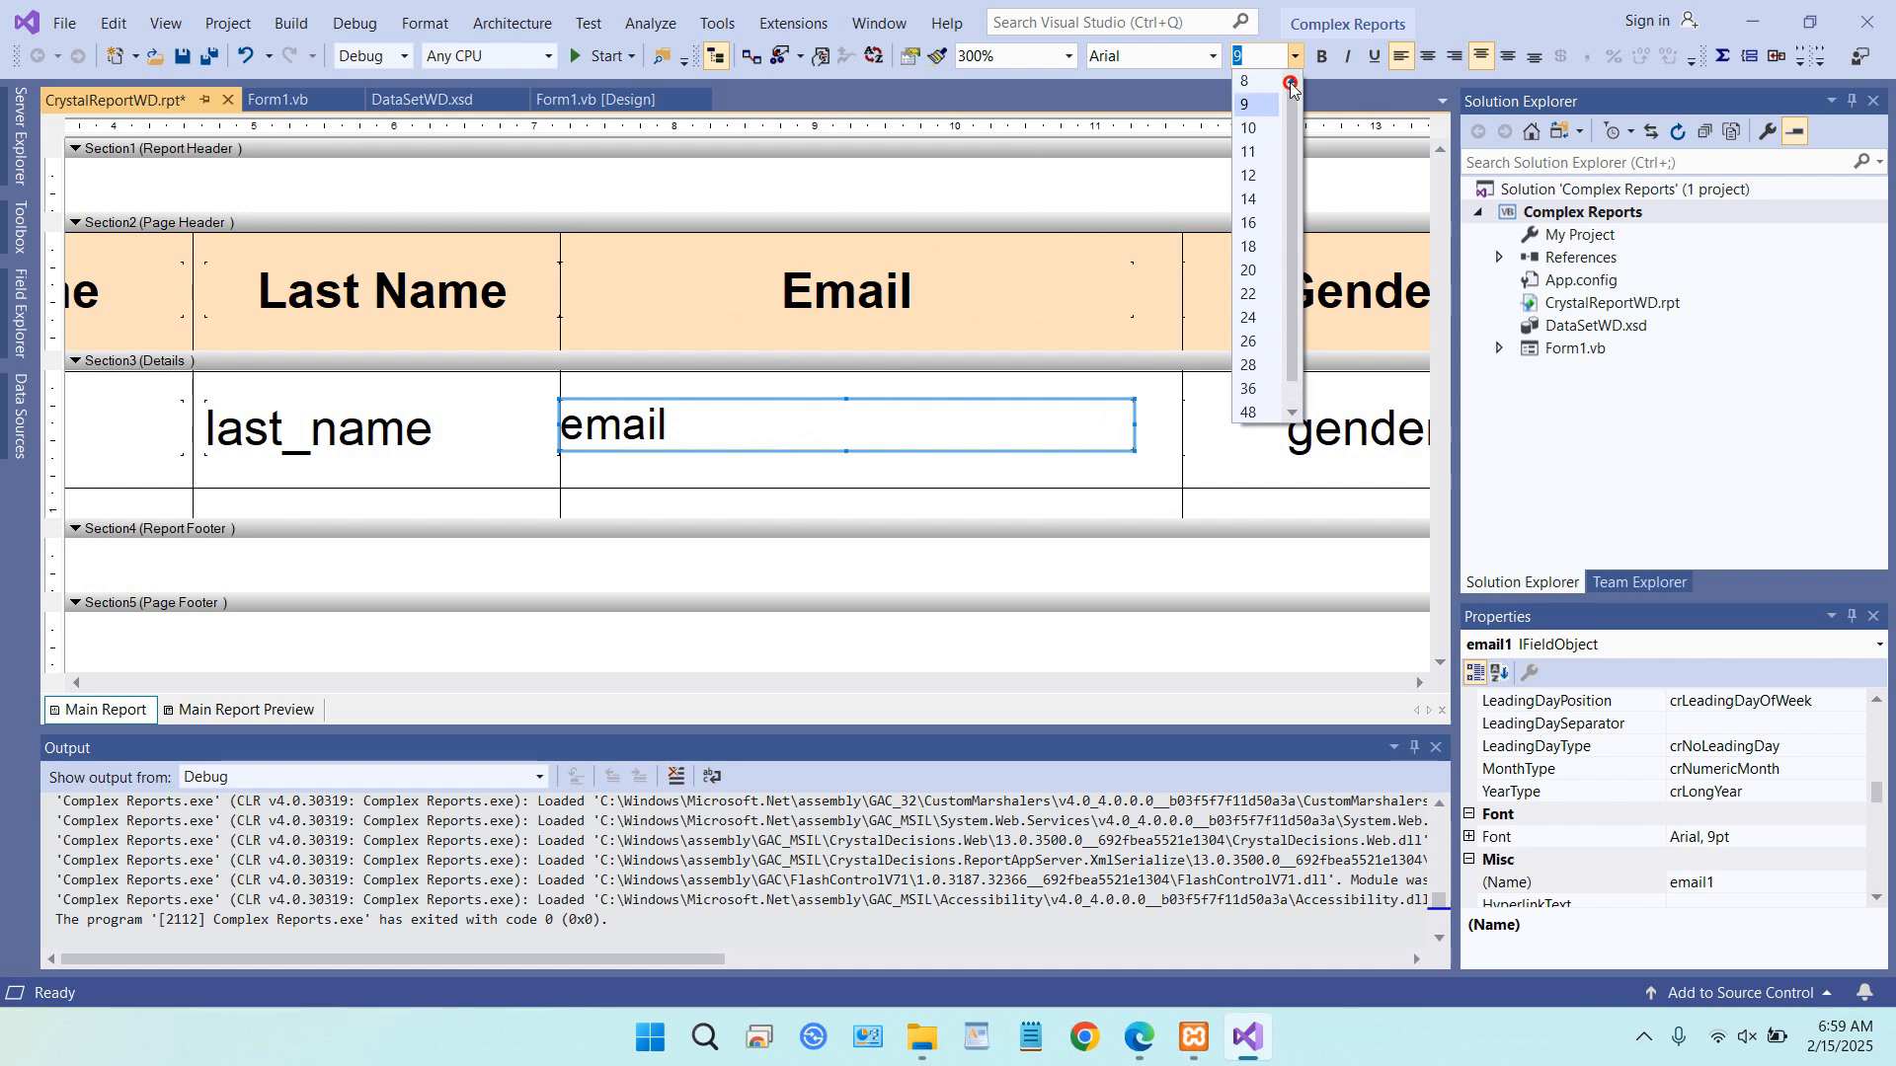
left_click(1256, 82)
left_click(924, 273)
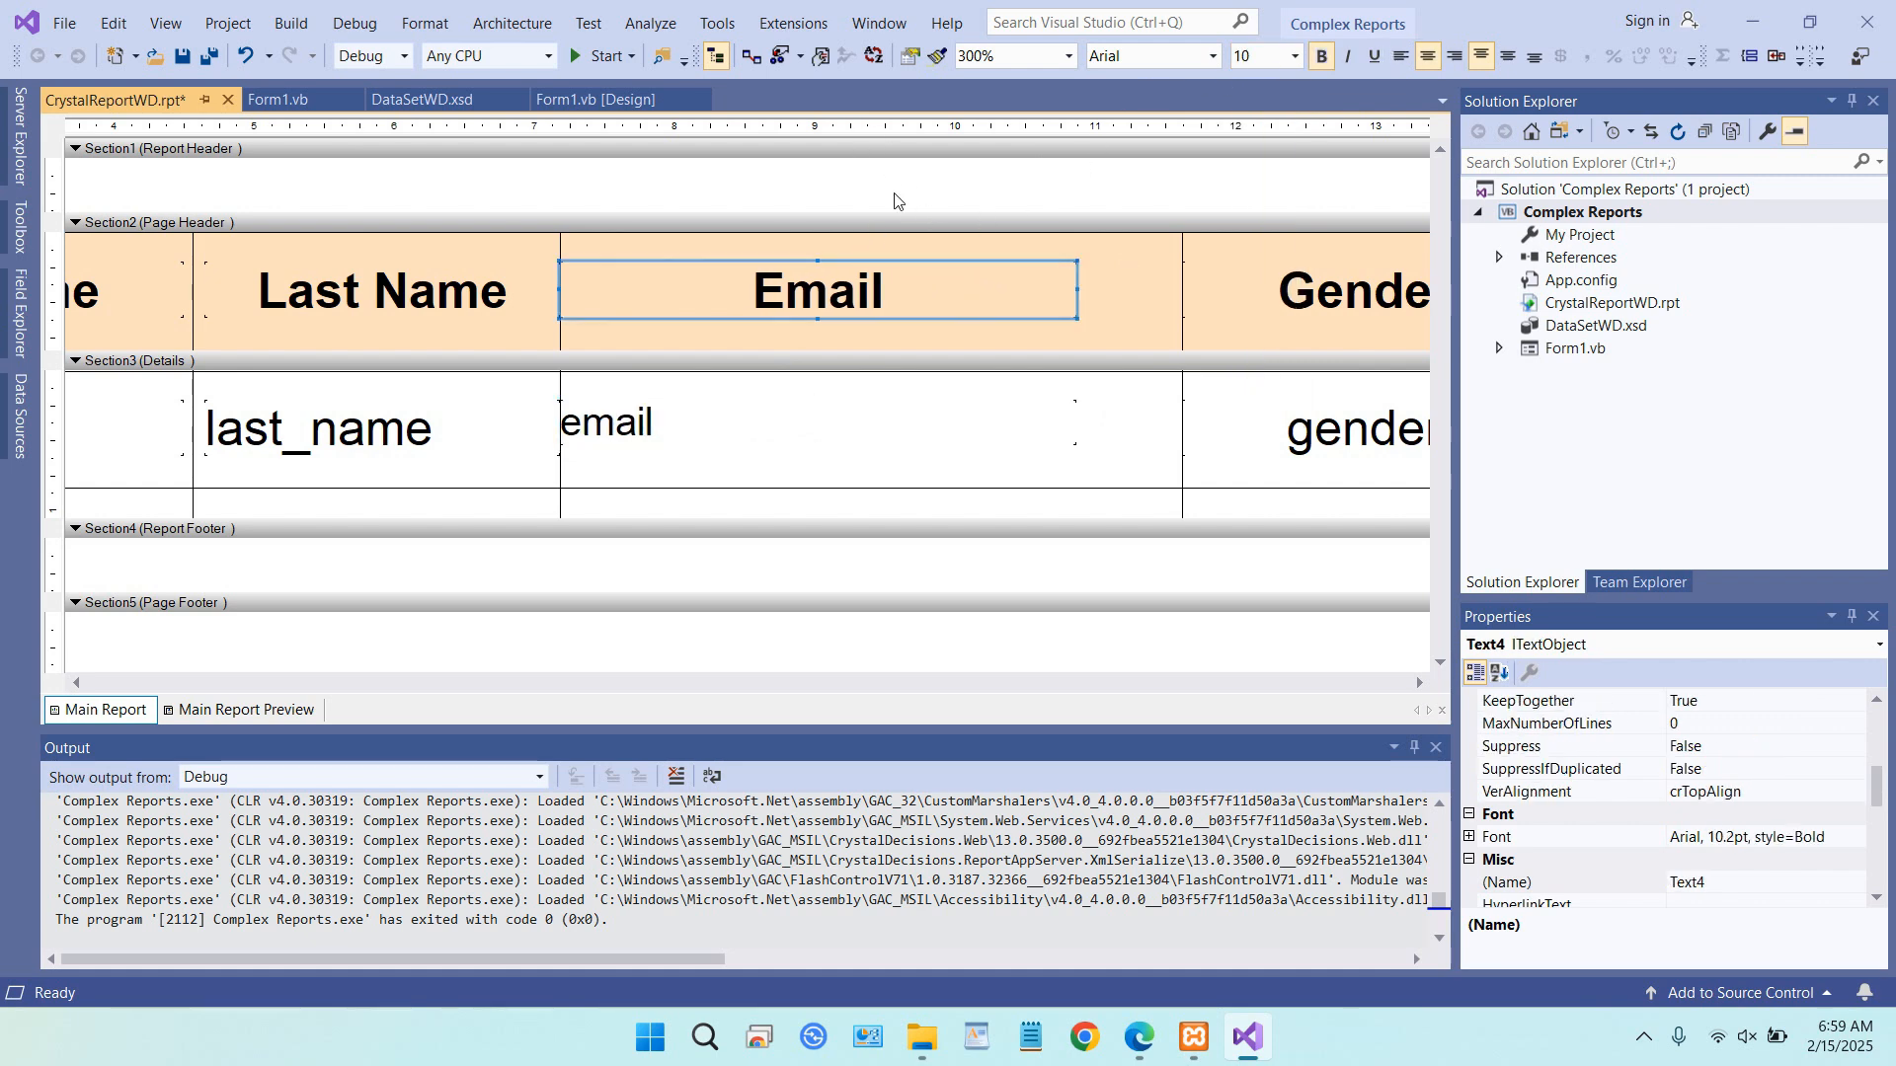
- Run the project, inspect the email and last name columns from the header to the last row, and close the form
left_click(607, 56)
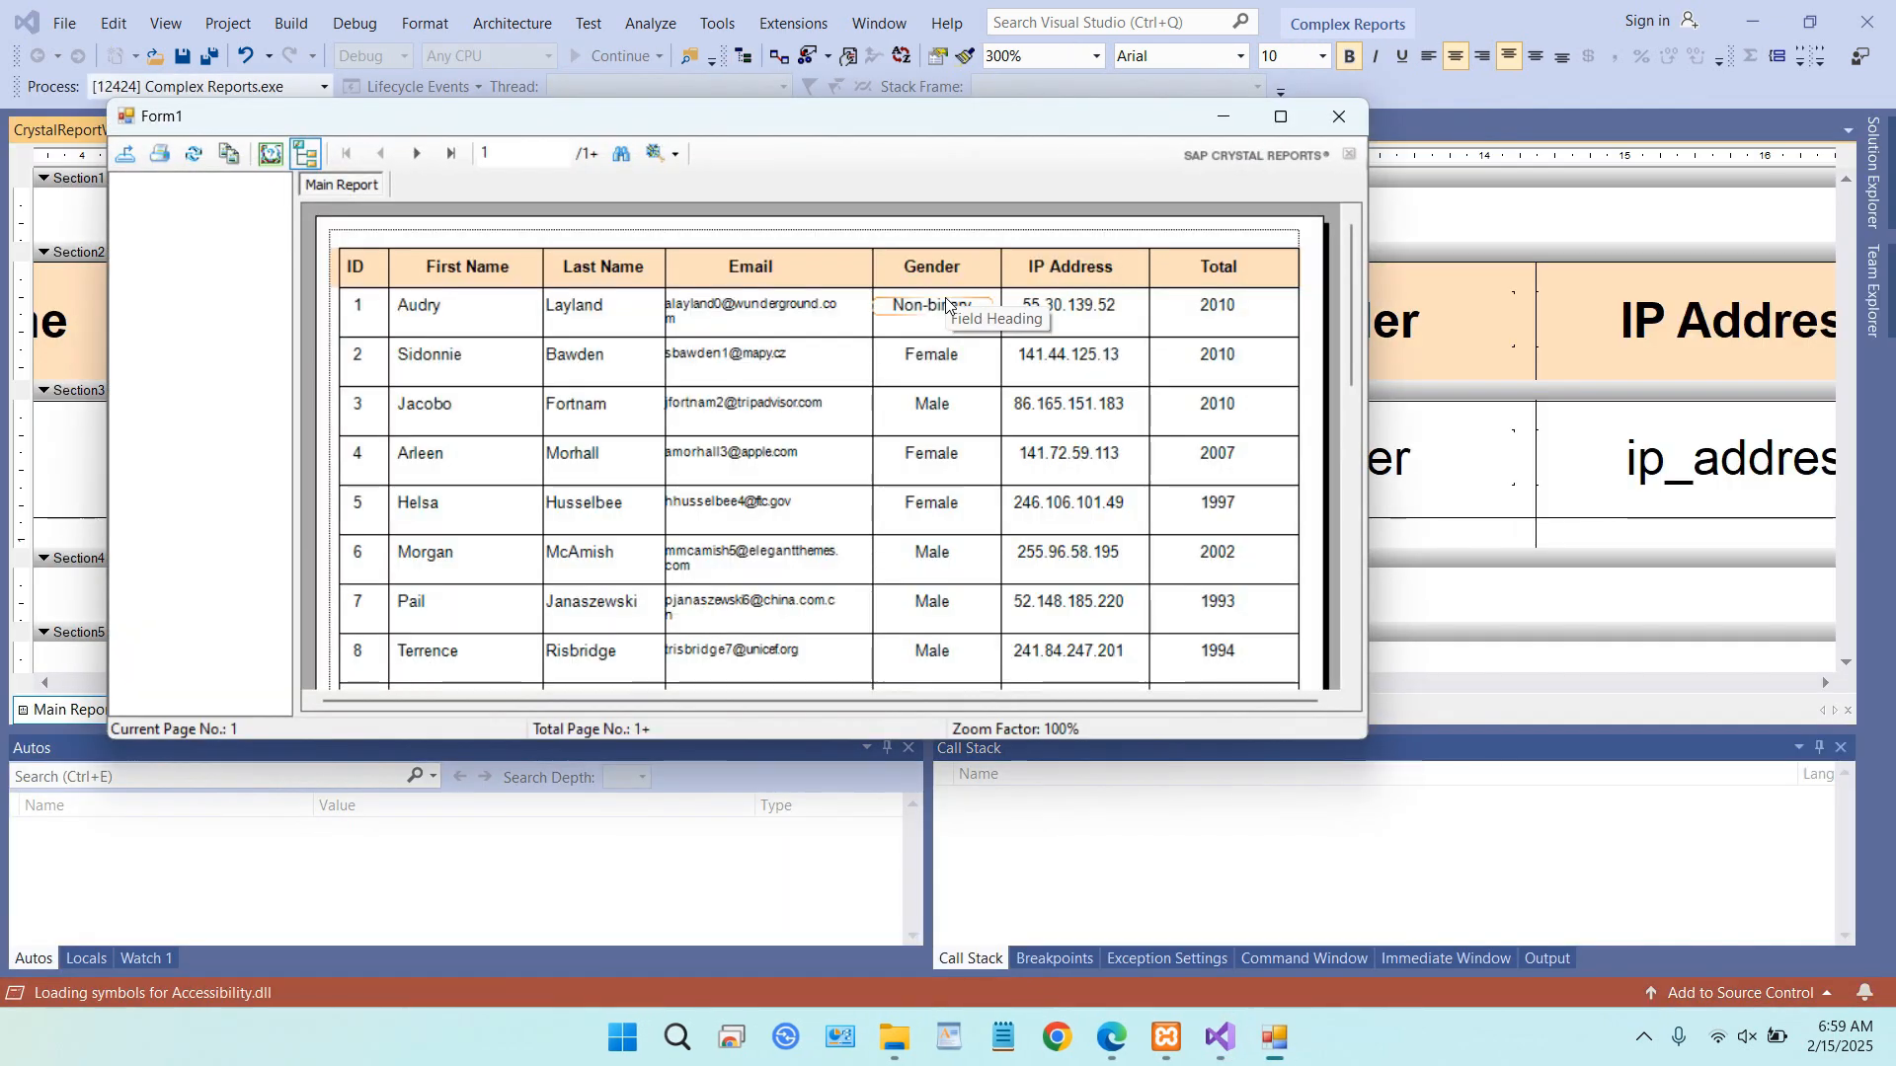
left_click(1281, 116)
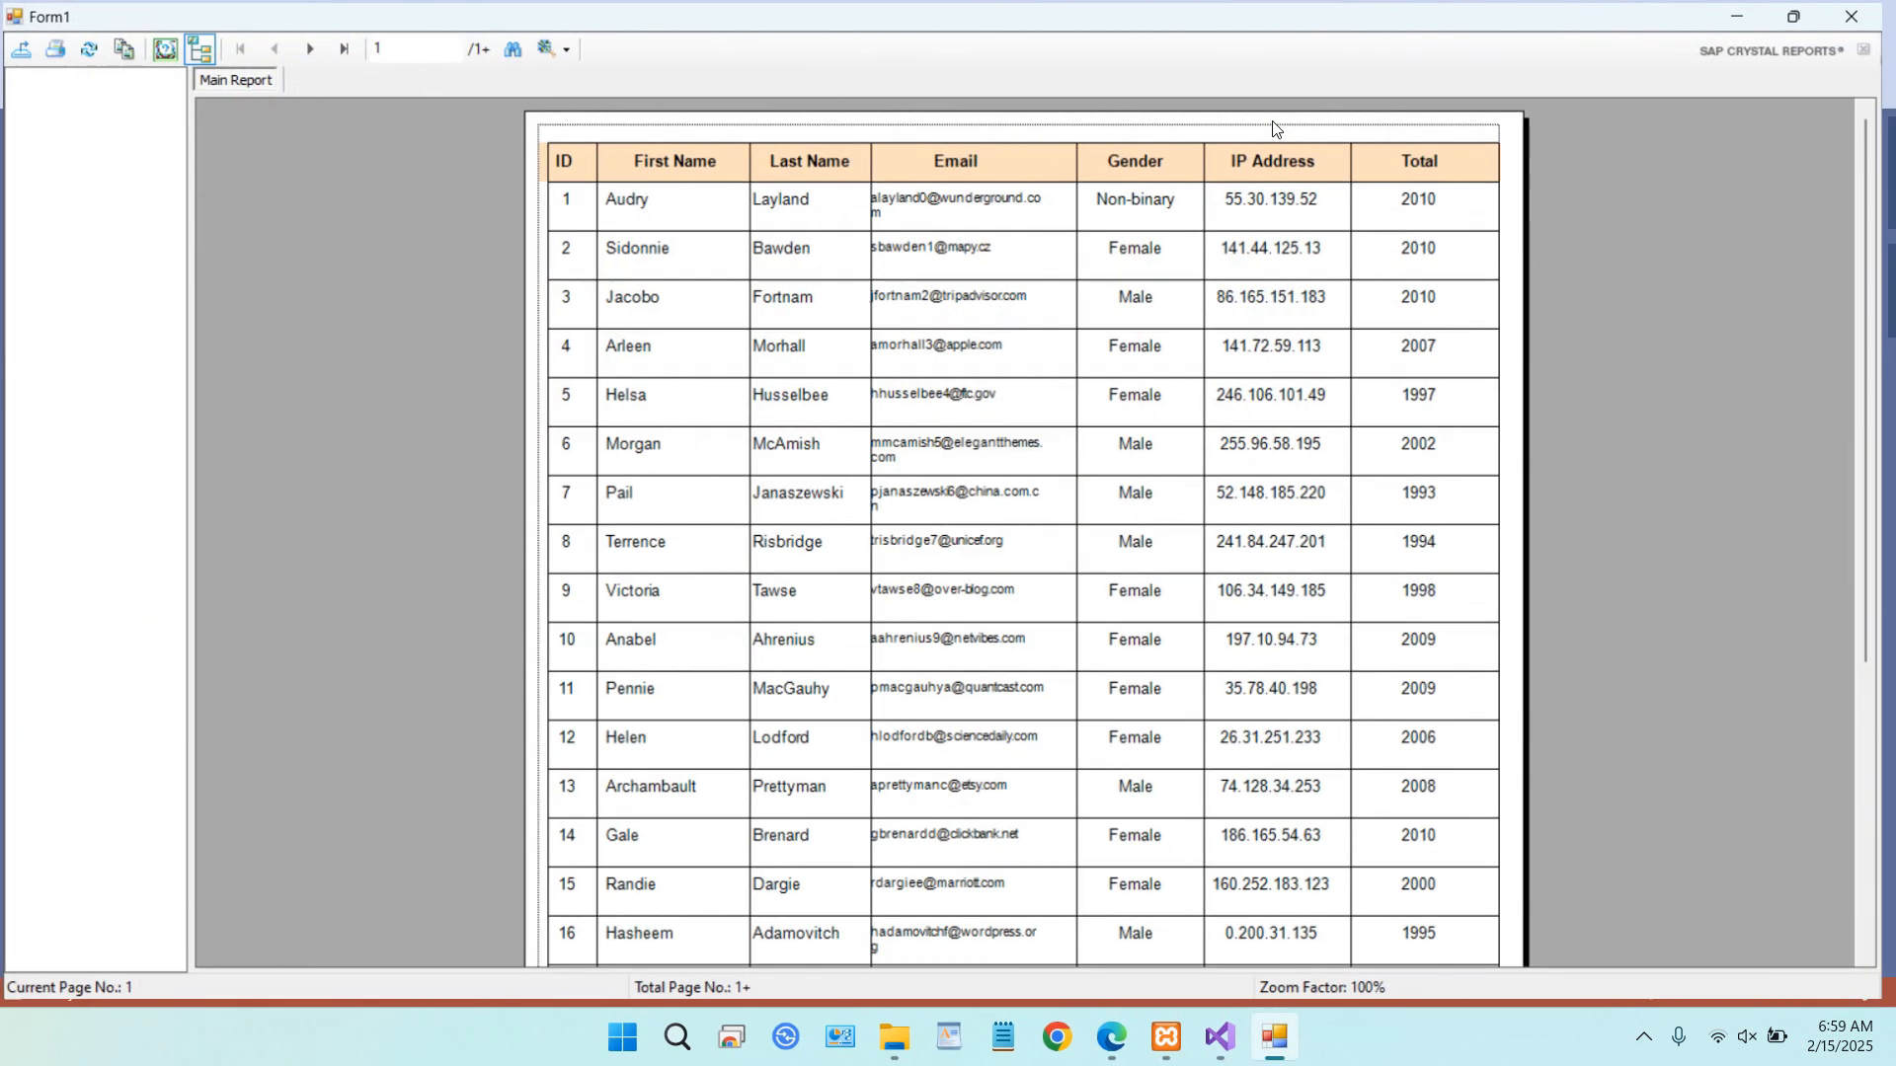
scroll(1161, 380, "down", 3)
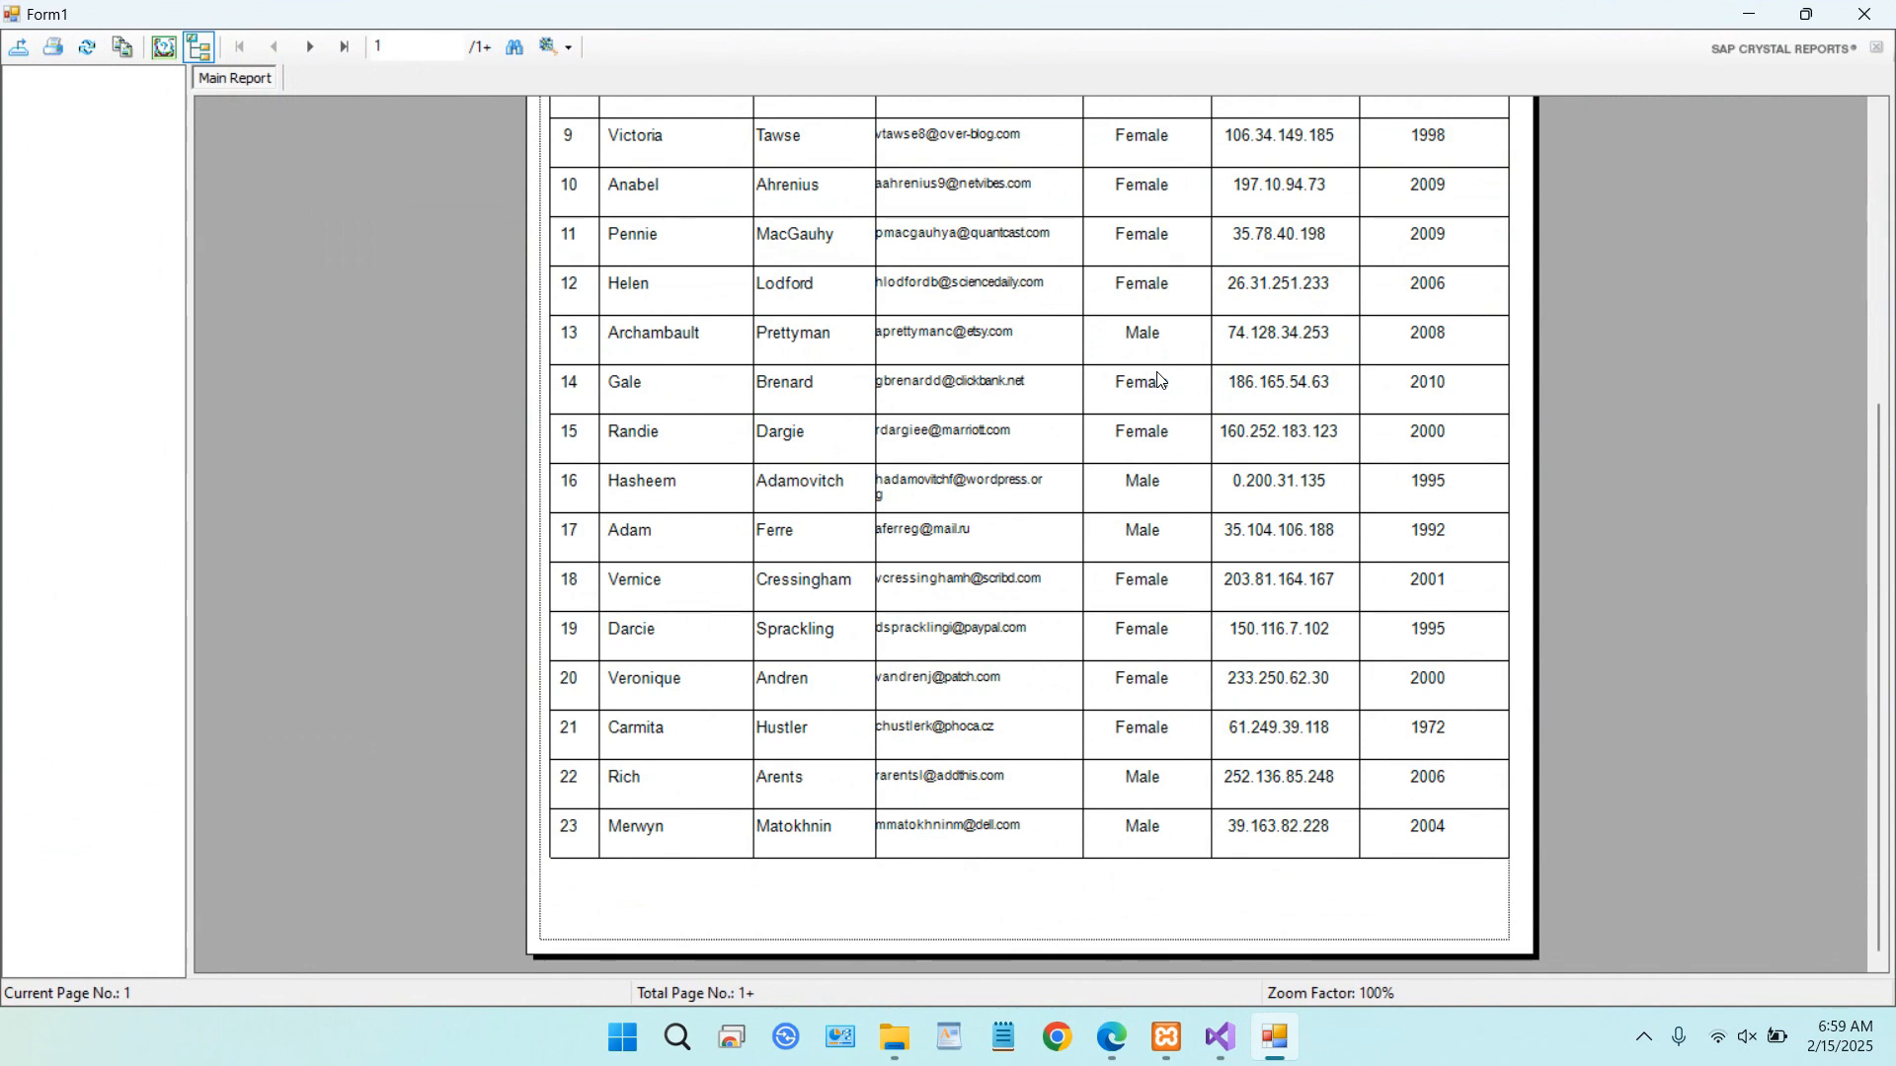
scroll(1160, 380, "up", 3)
left_click(951, 223)
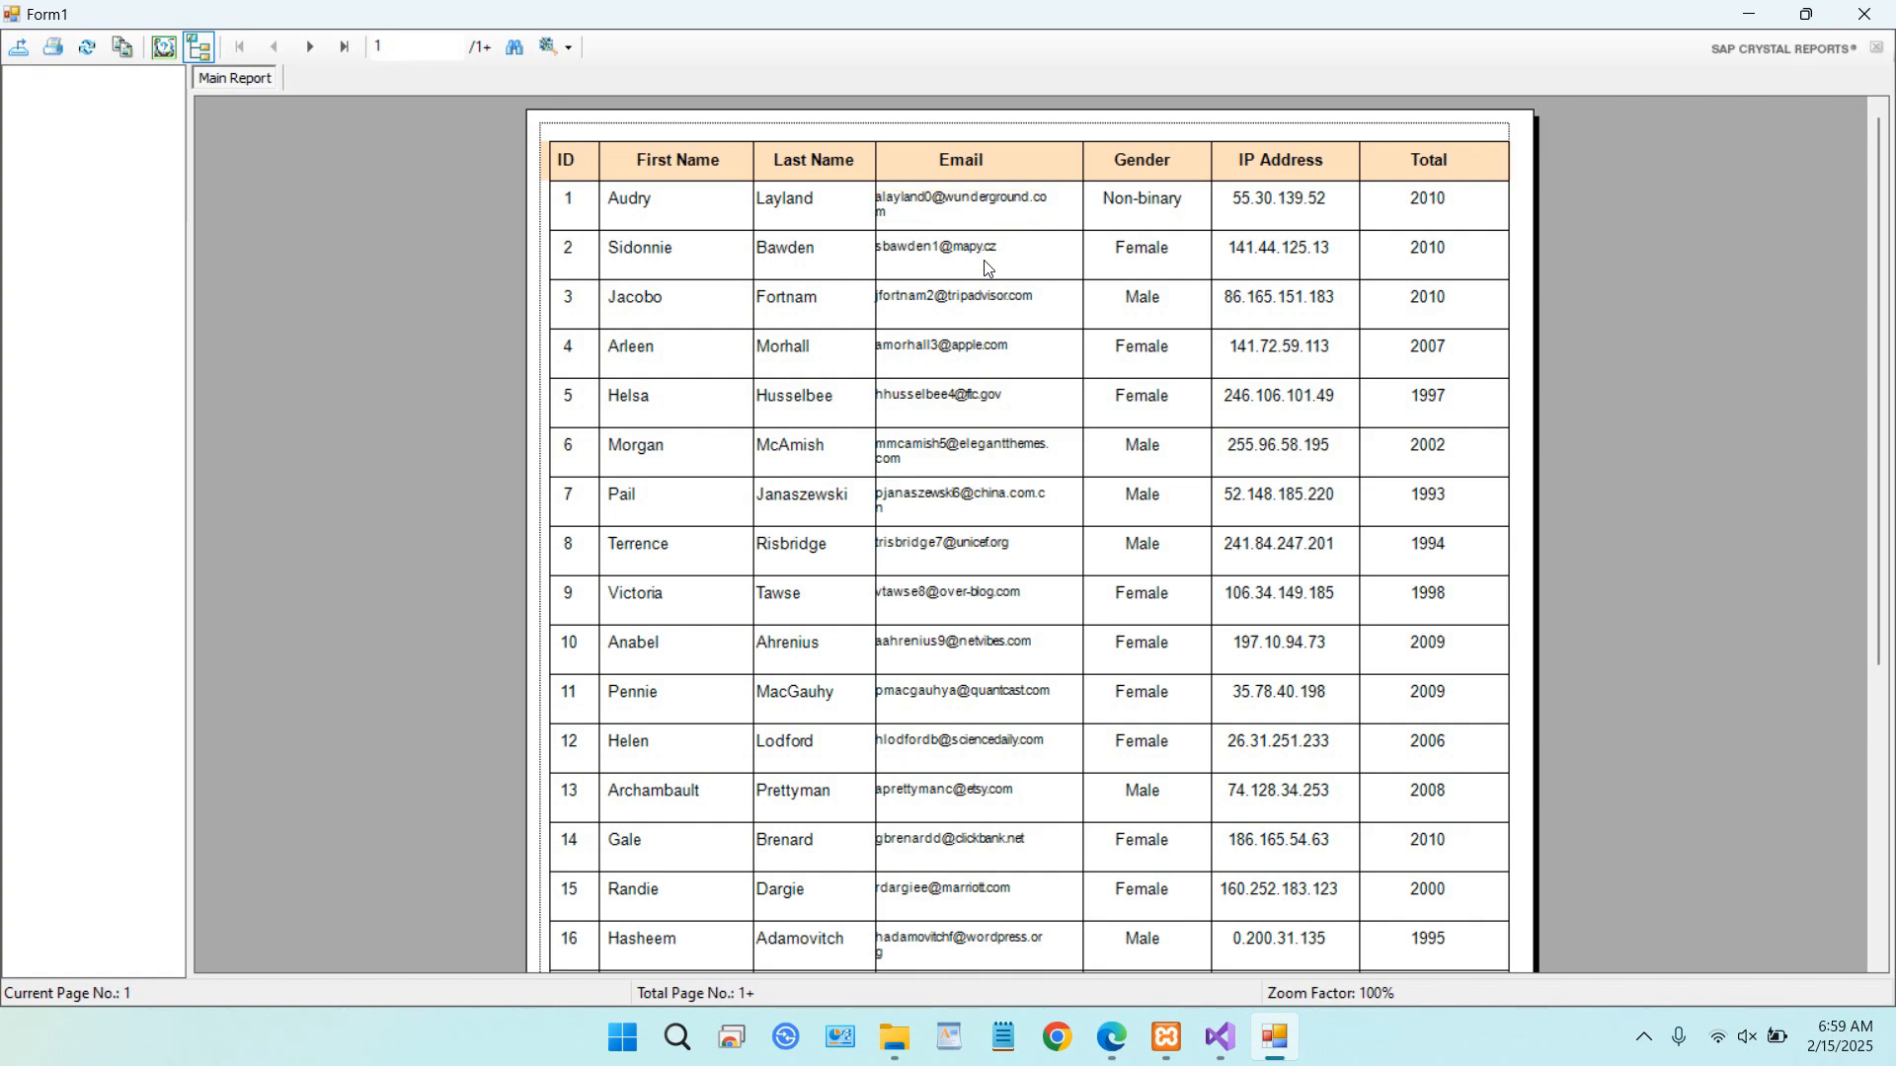
left_click(1864, 13)
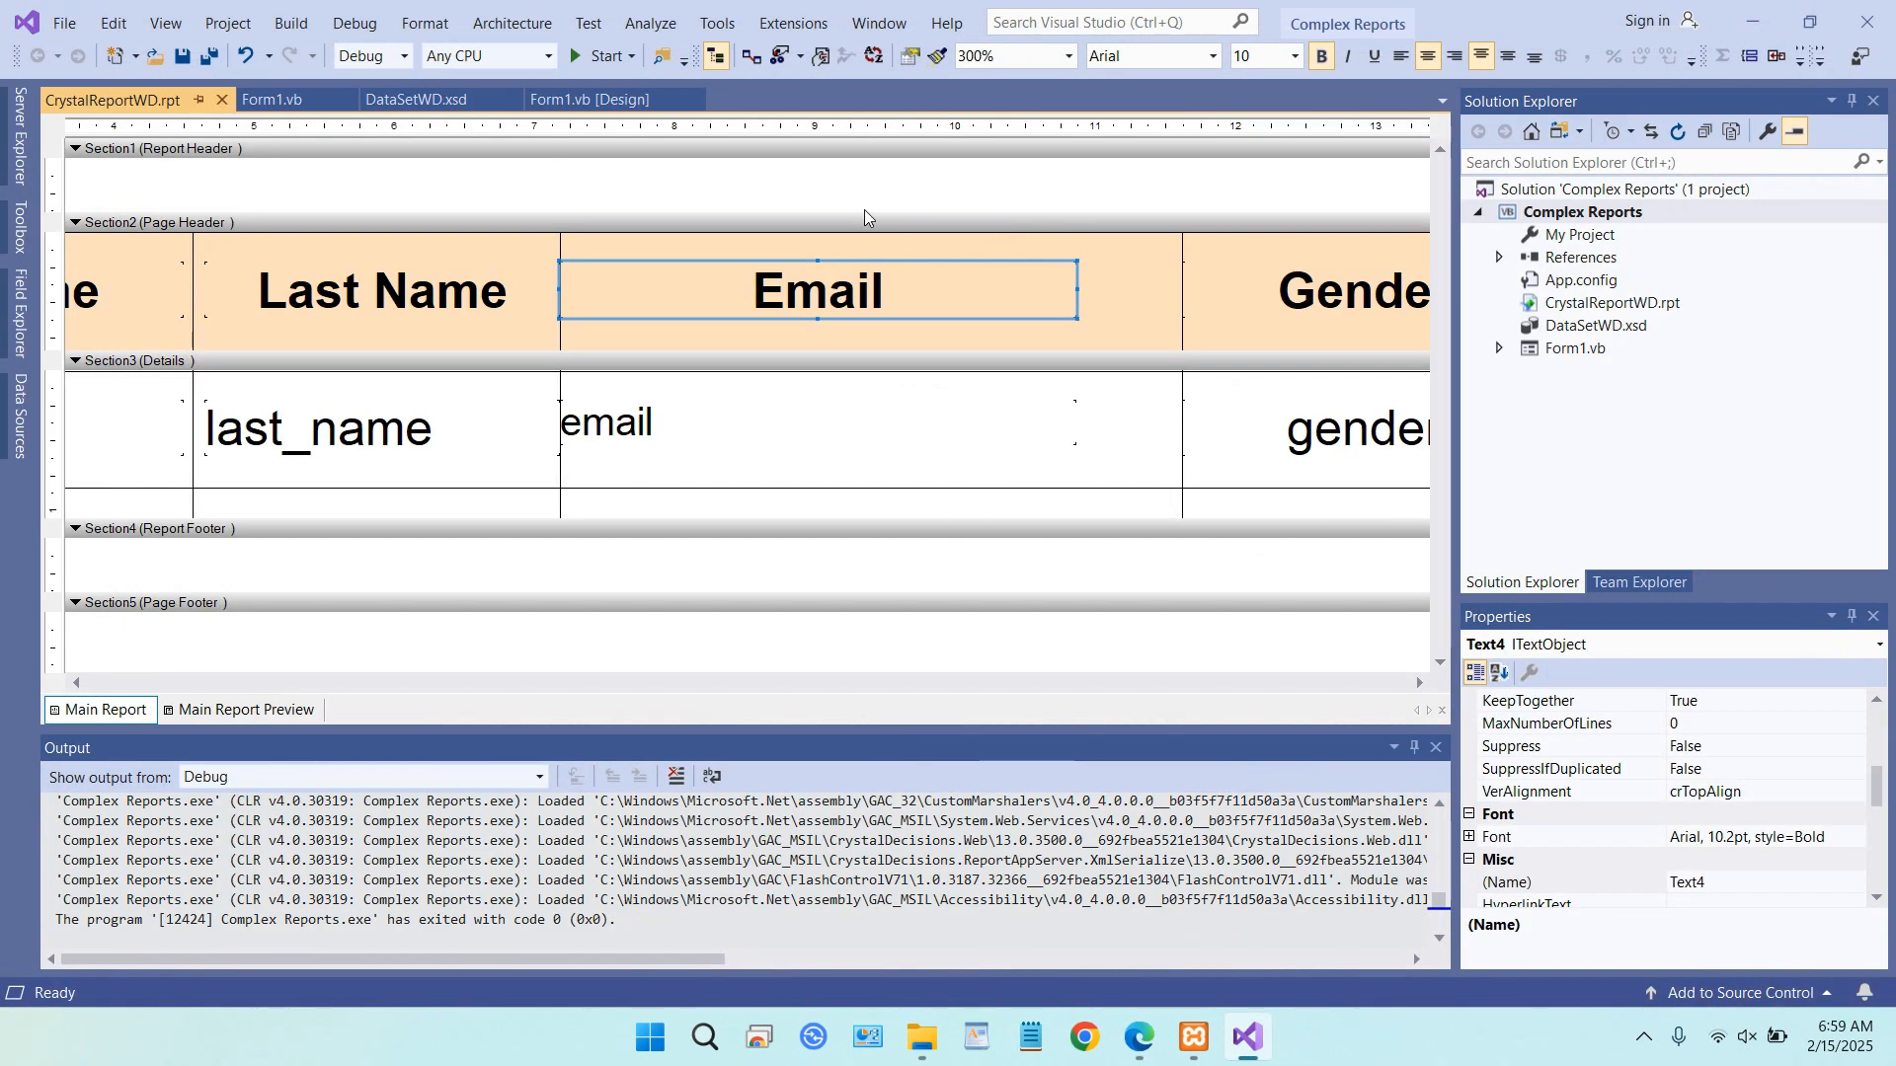
- Undo the email font and width changes, the column line move, and the narrowing of the last_name field
key("ctrl+z")
key("ctrl+z")
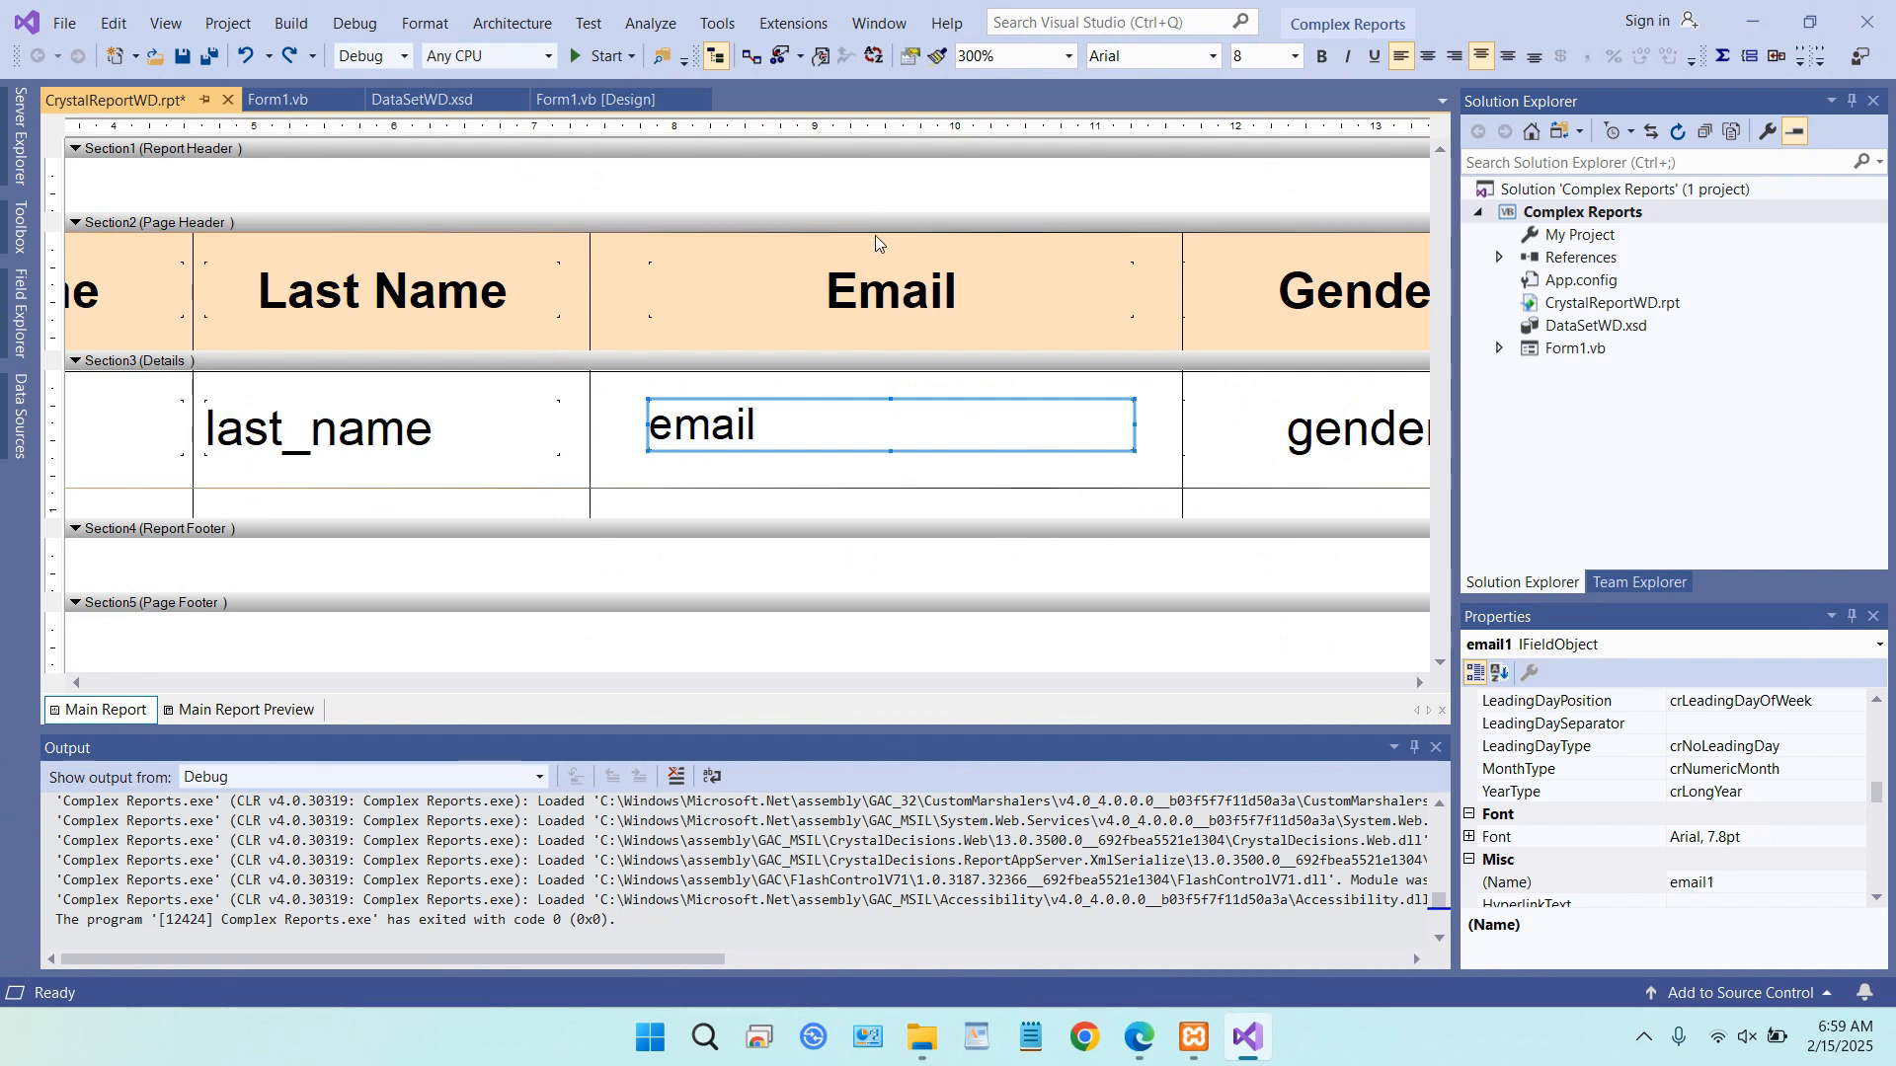
key("ctrl+z")
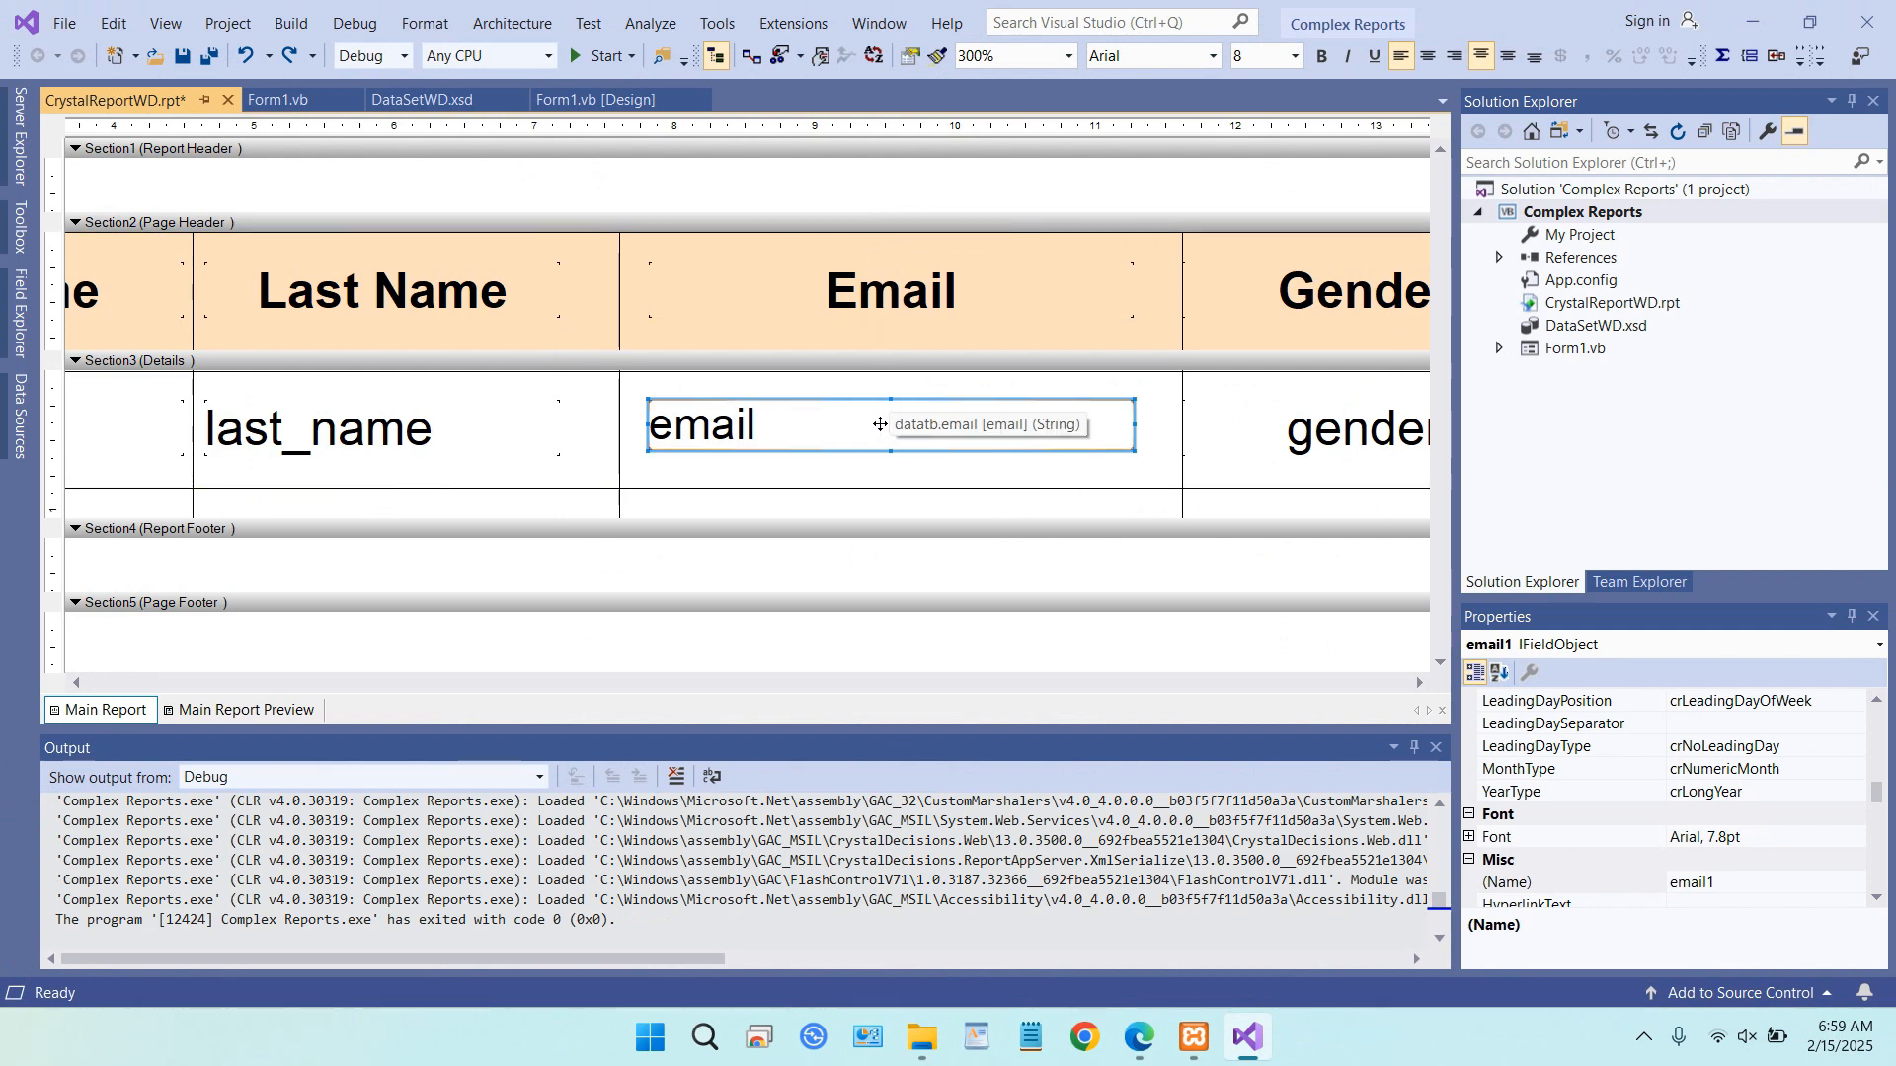
left_click(539, 426)
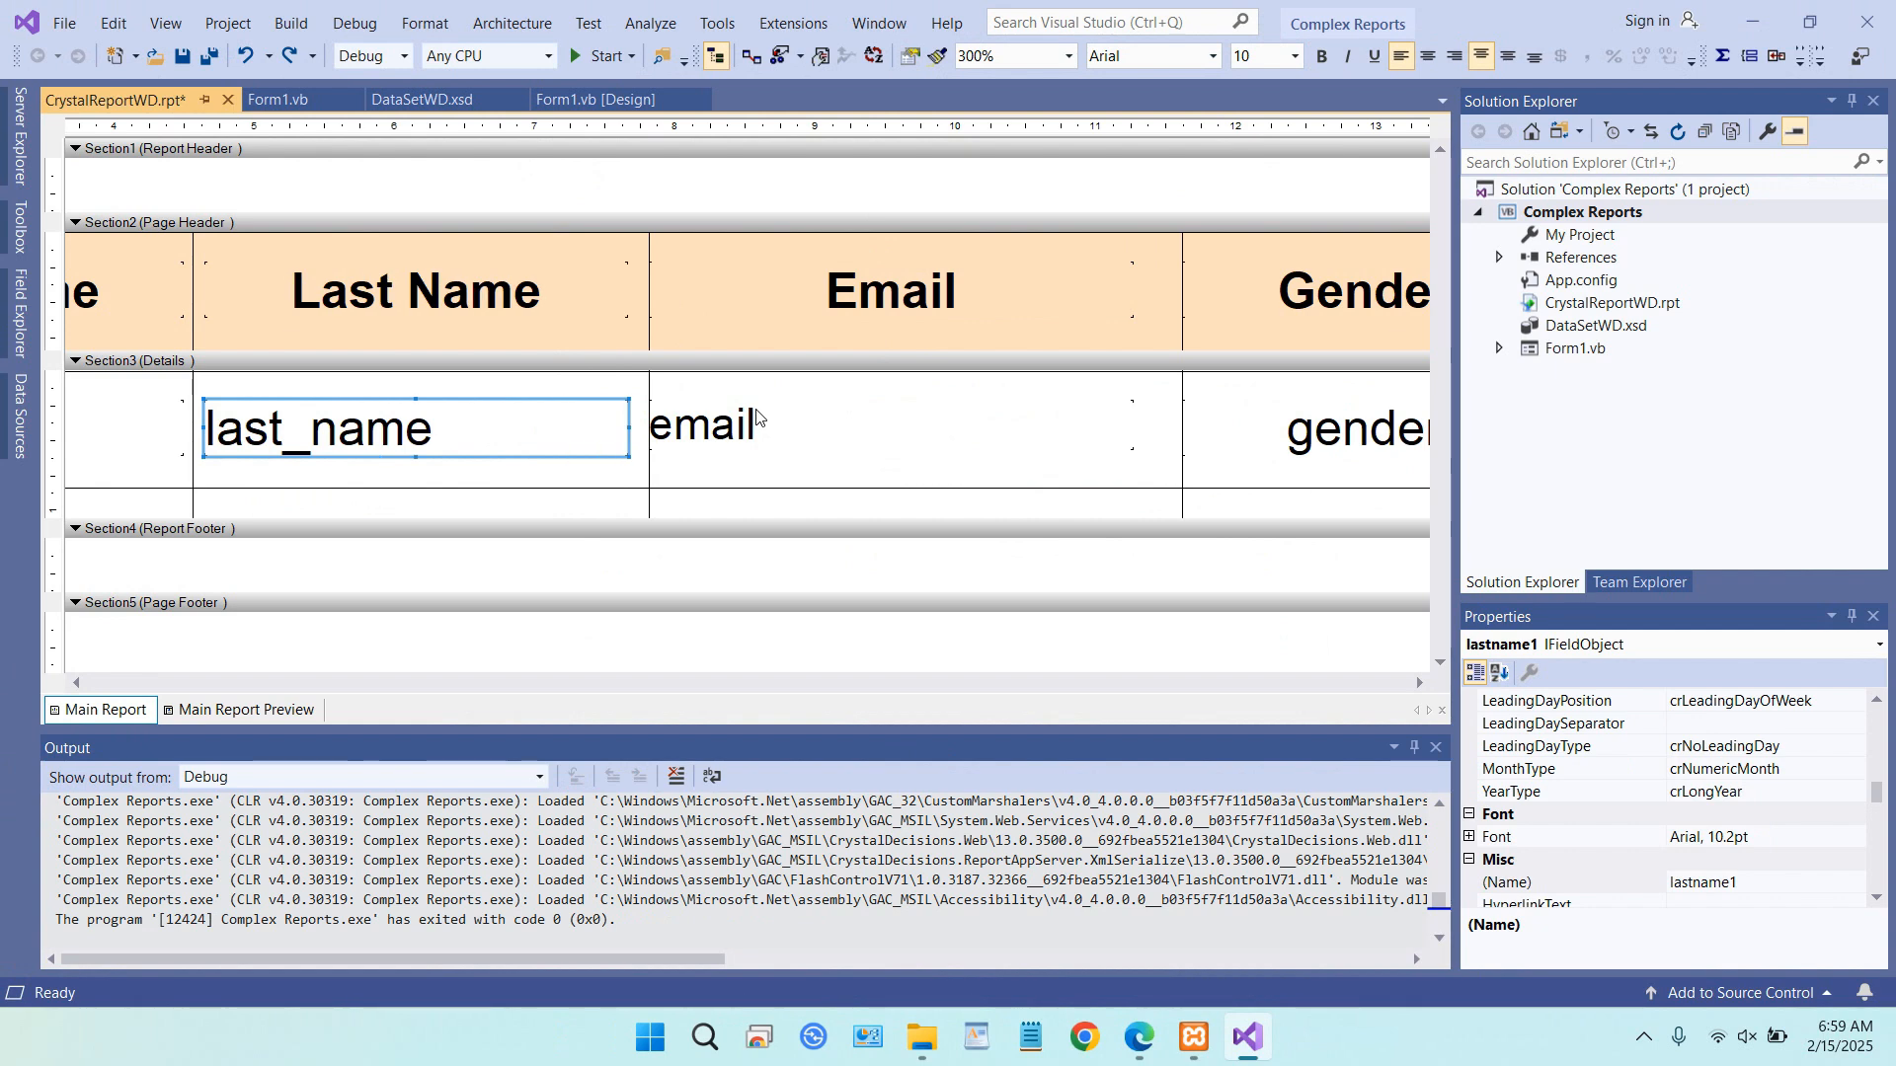
- Set the email field's font size to 10 and extend the field and its header to the column line before Gender
left_click(785, 426)
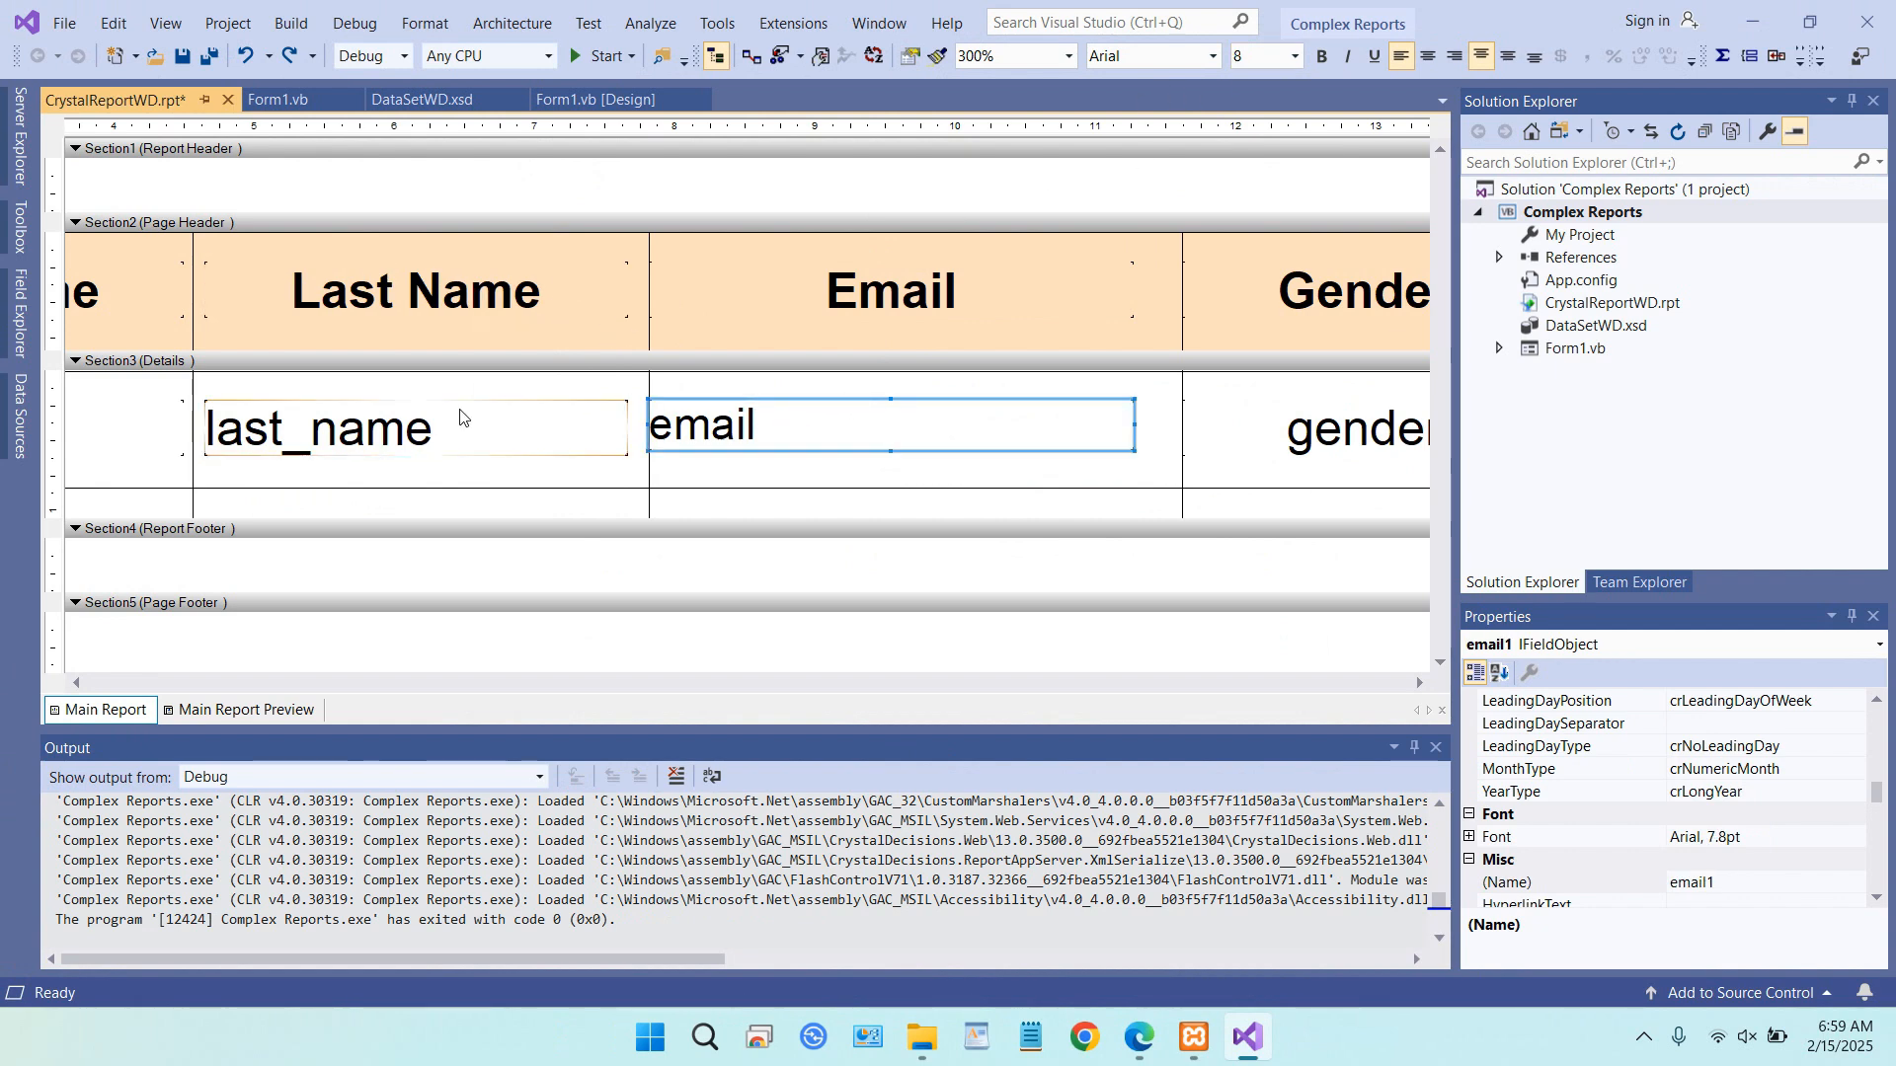
left_click(1295, 57)
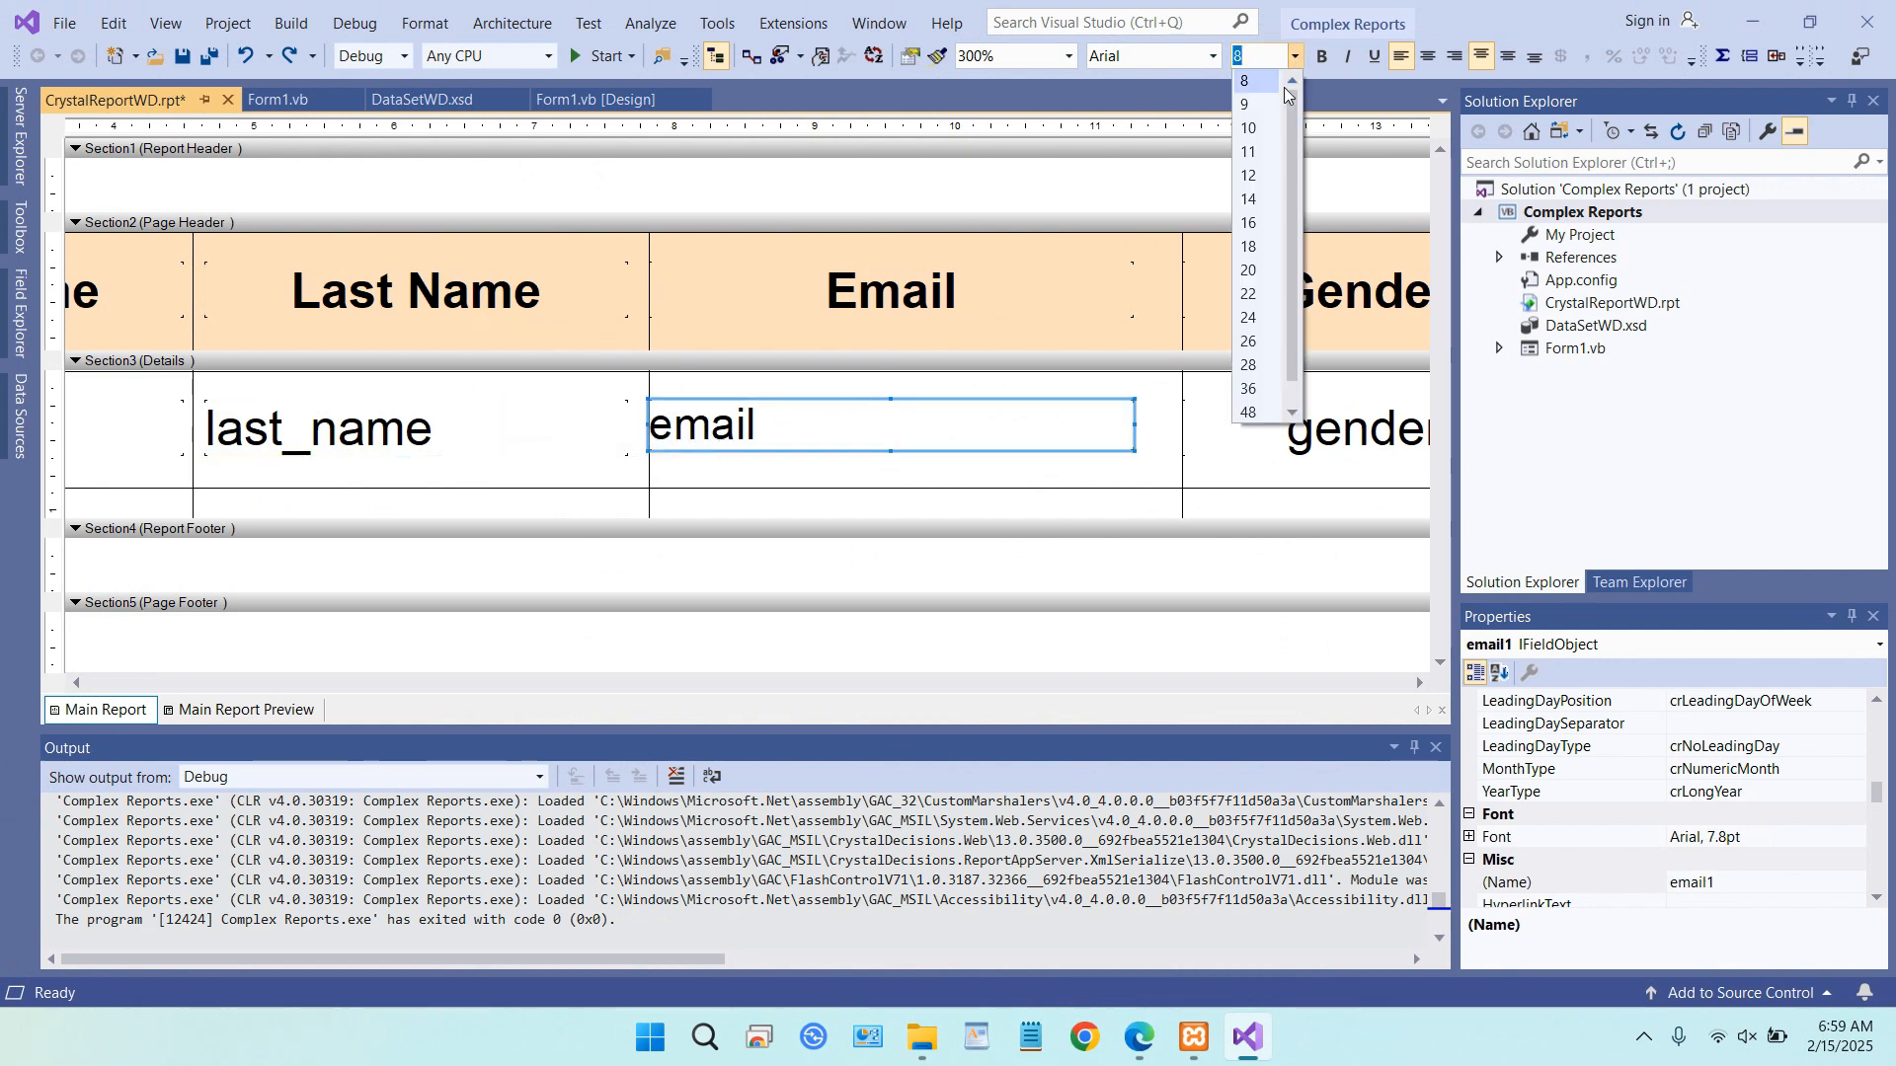
left_click(1263, 127)
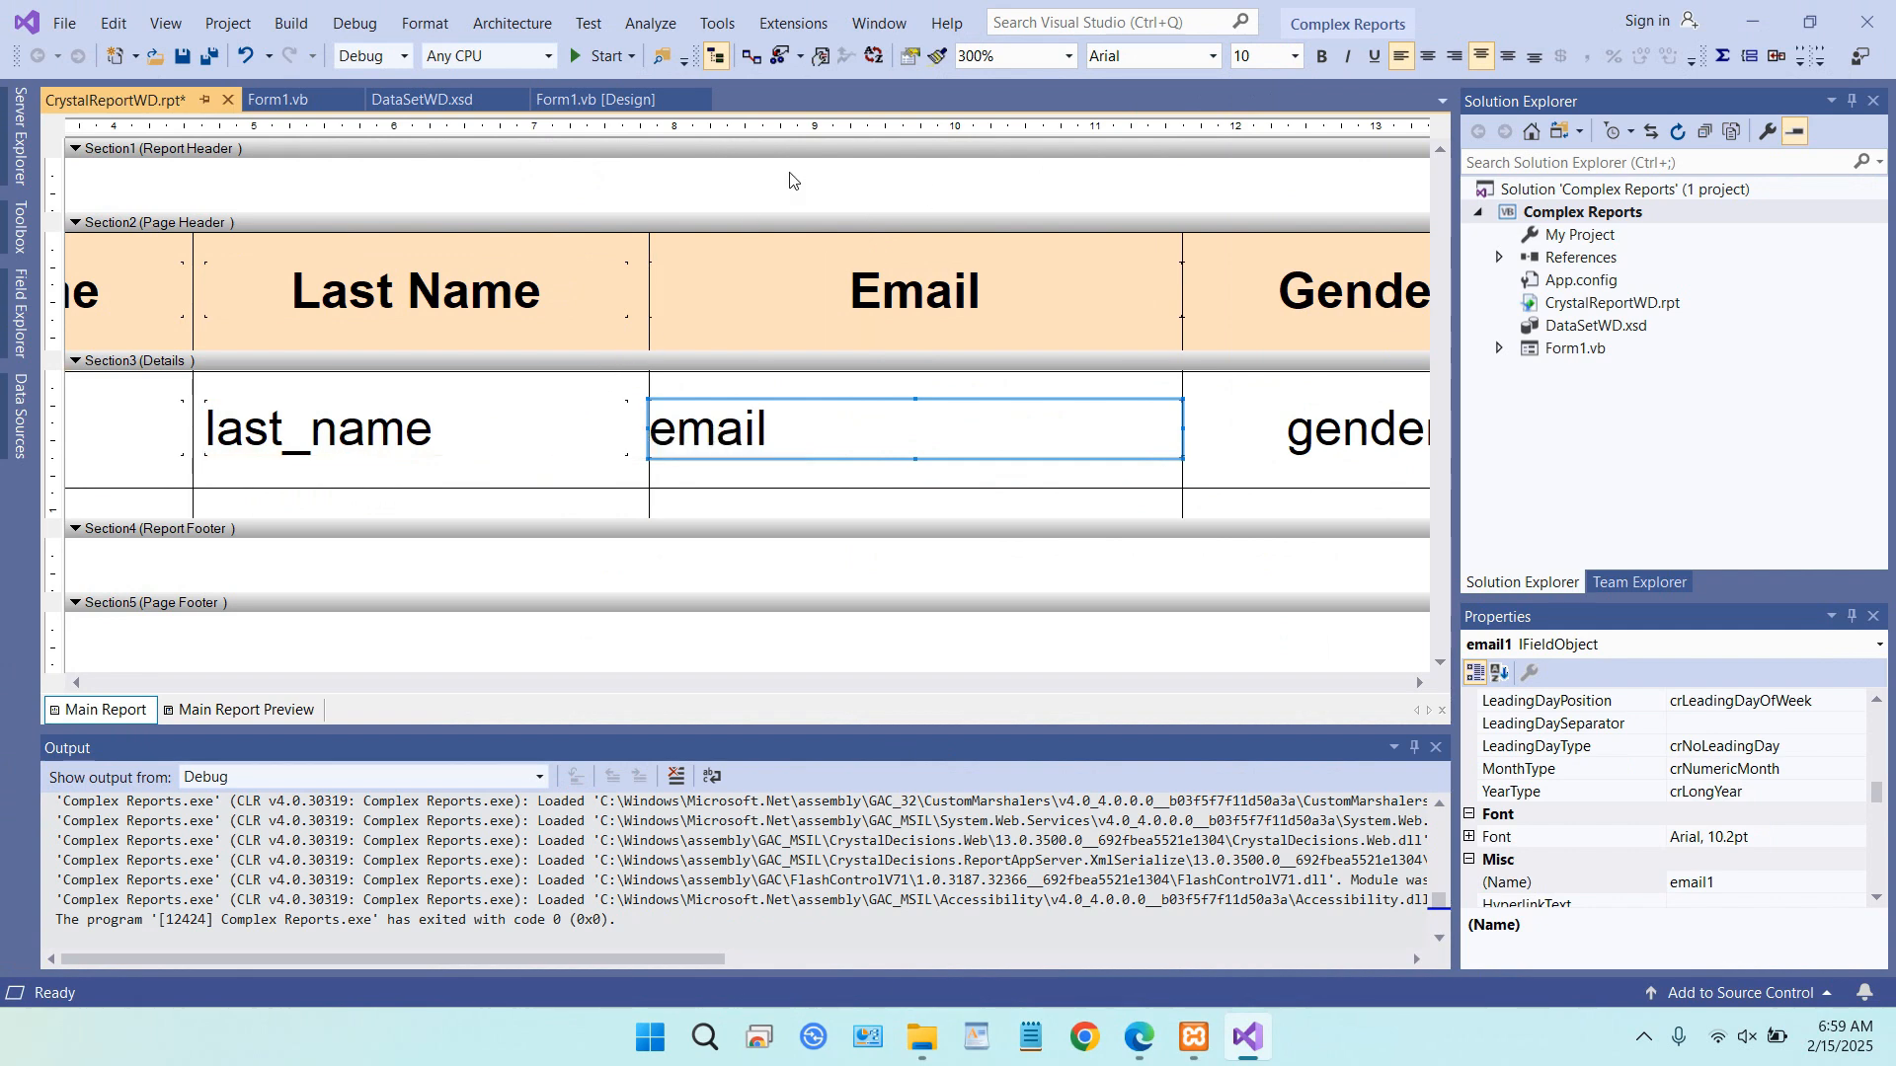
- Run the project, check how the email column prints in the report, and close the form
left_click(589, 57)
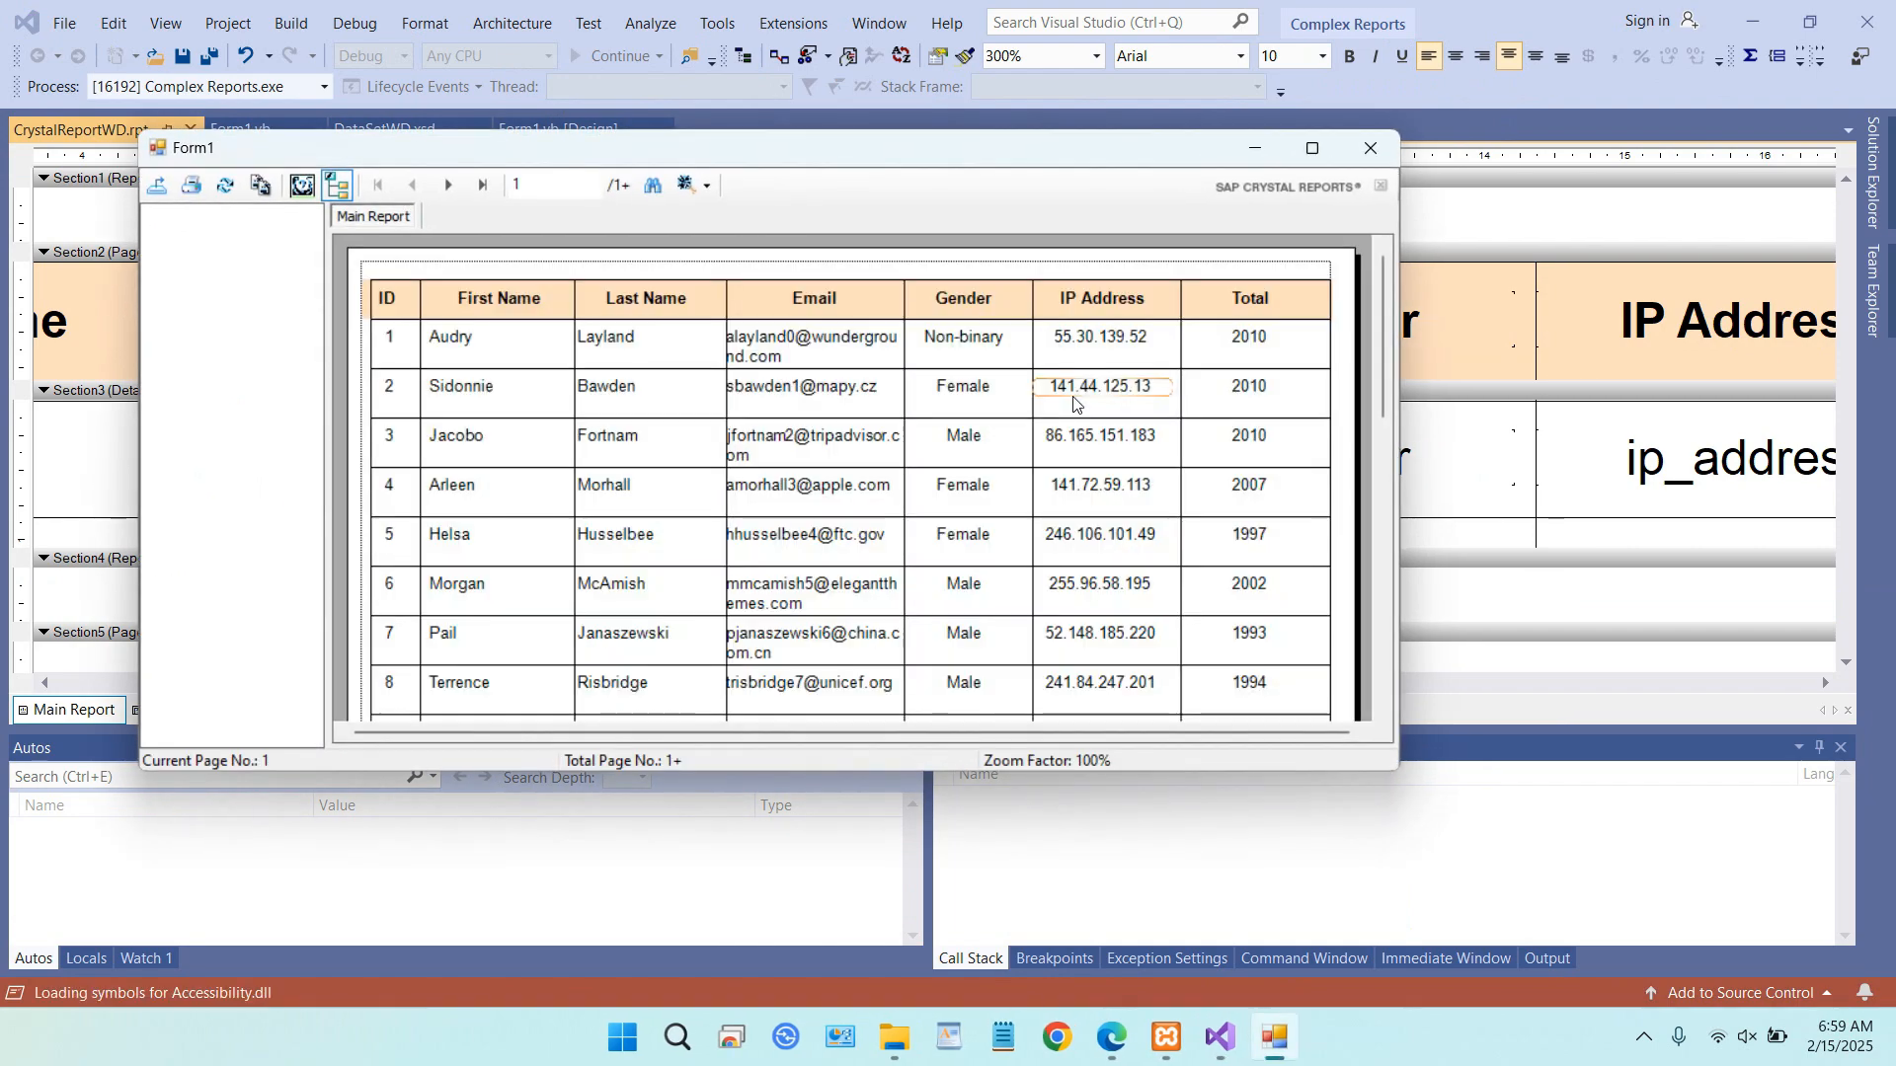
scroll(851, 523, "down", 10)
scroll(852, 523, "up", 10)
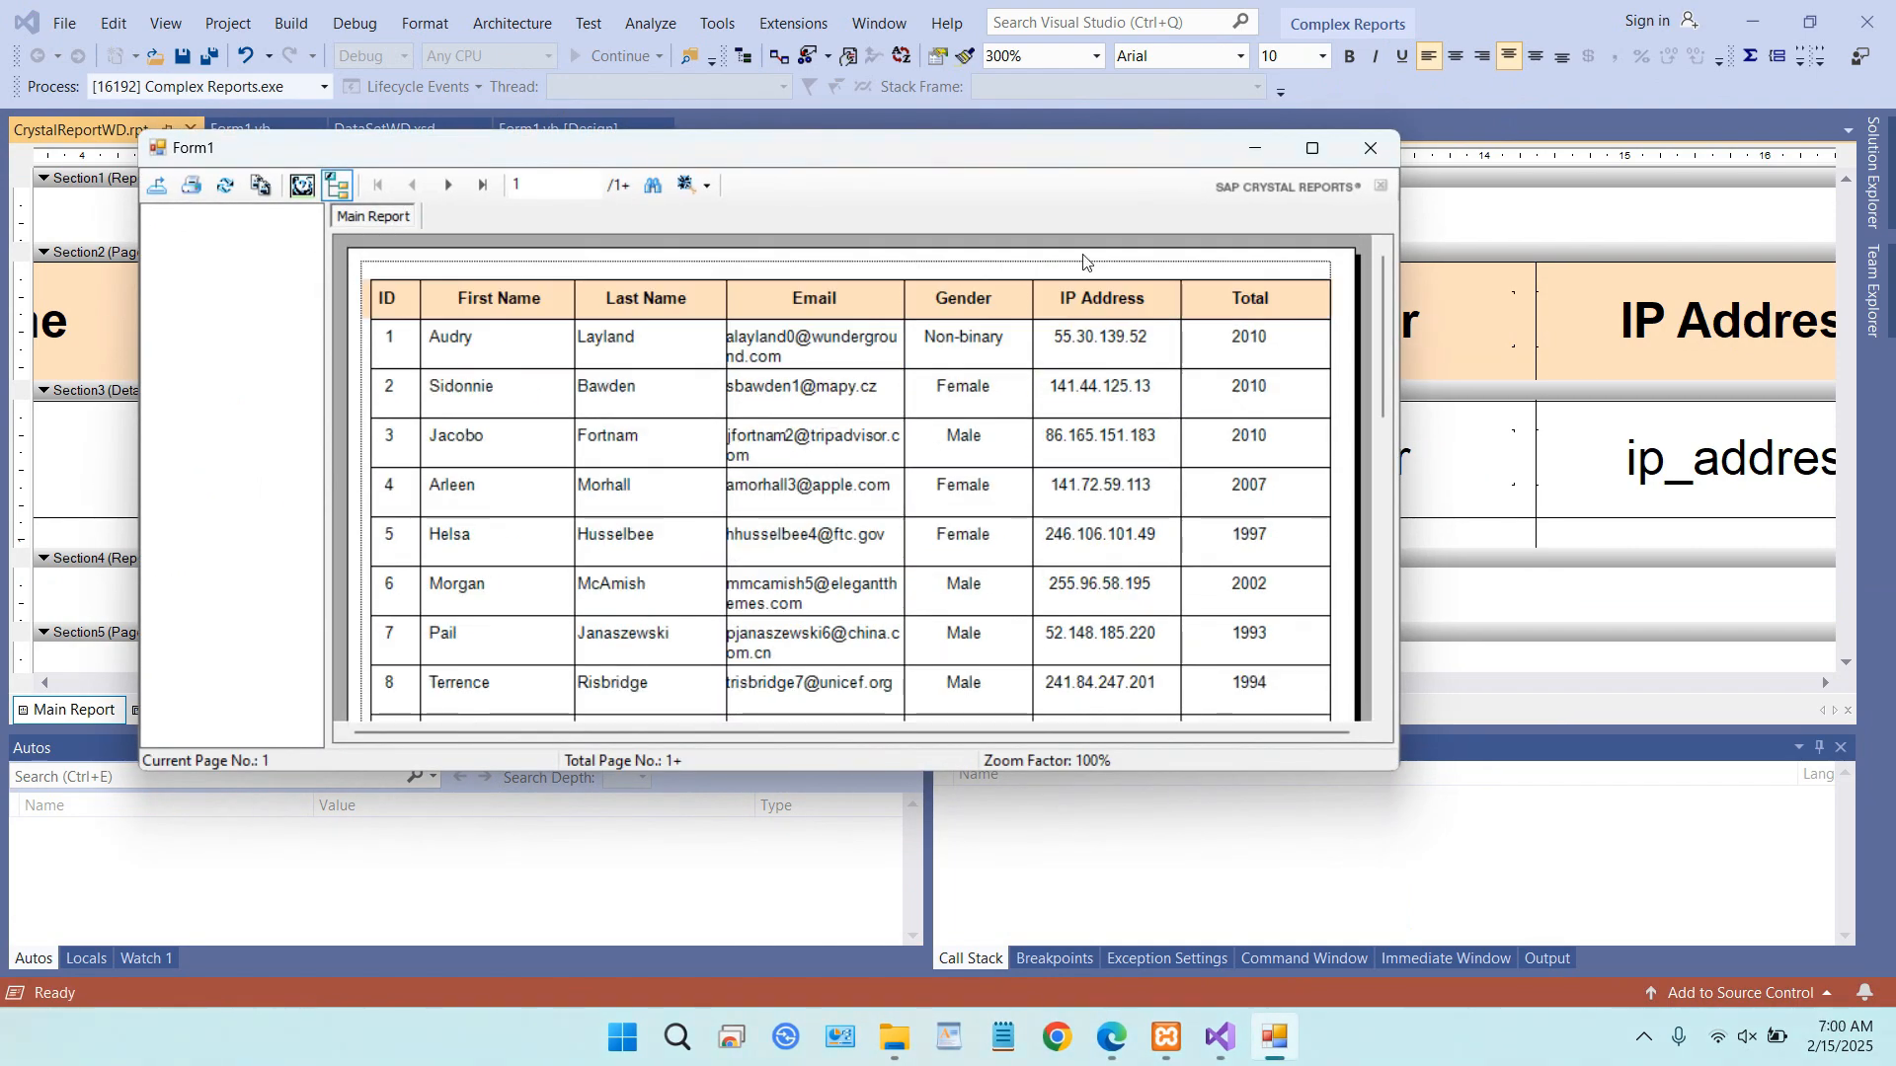
left_click(1368, 149)
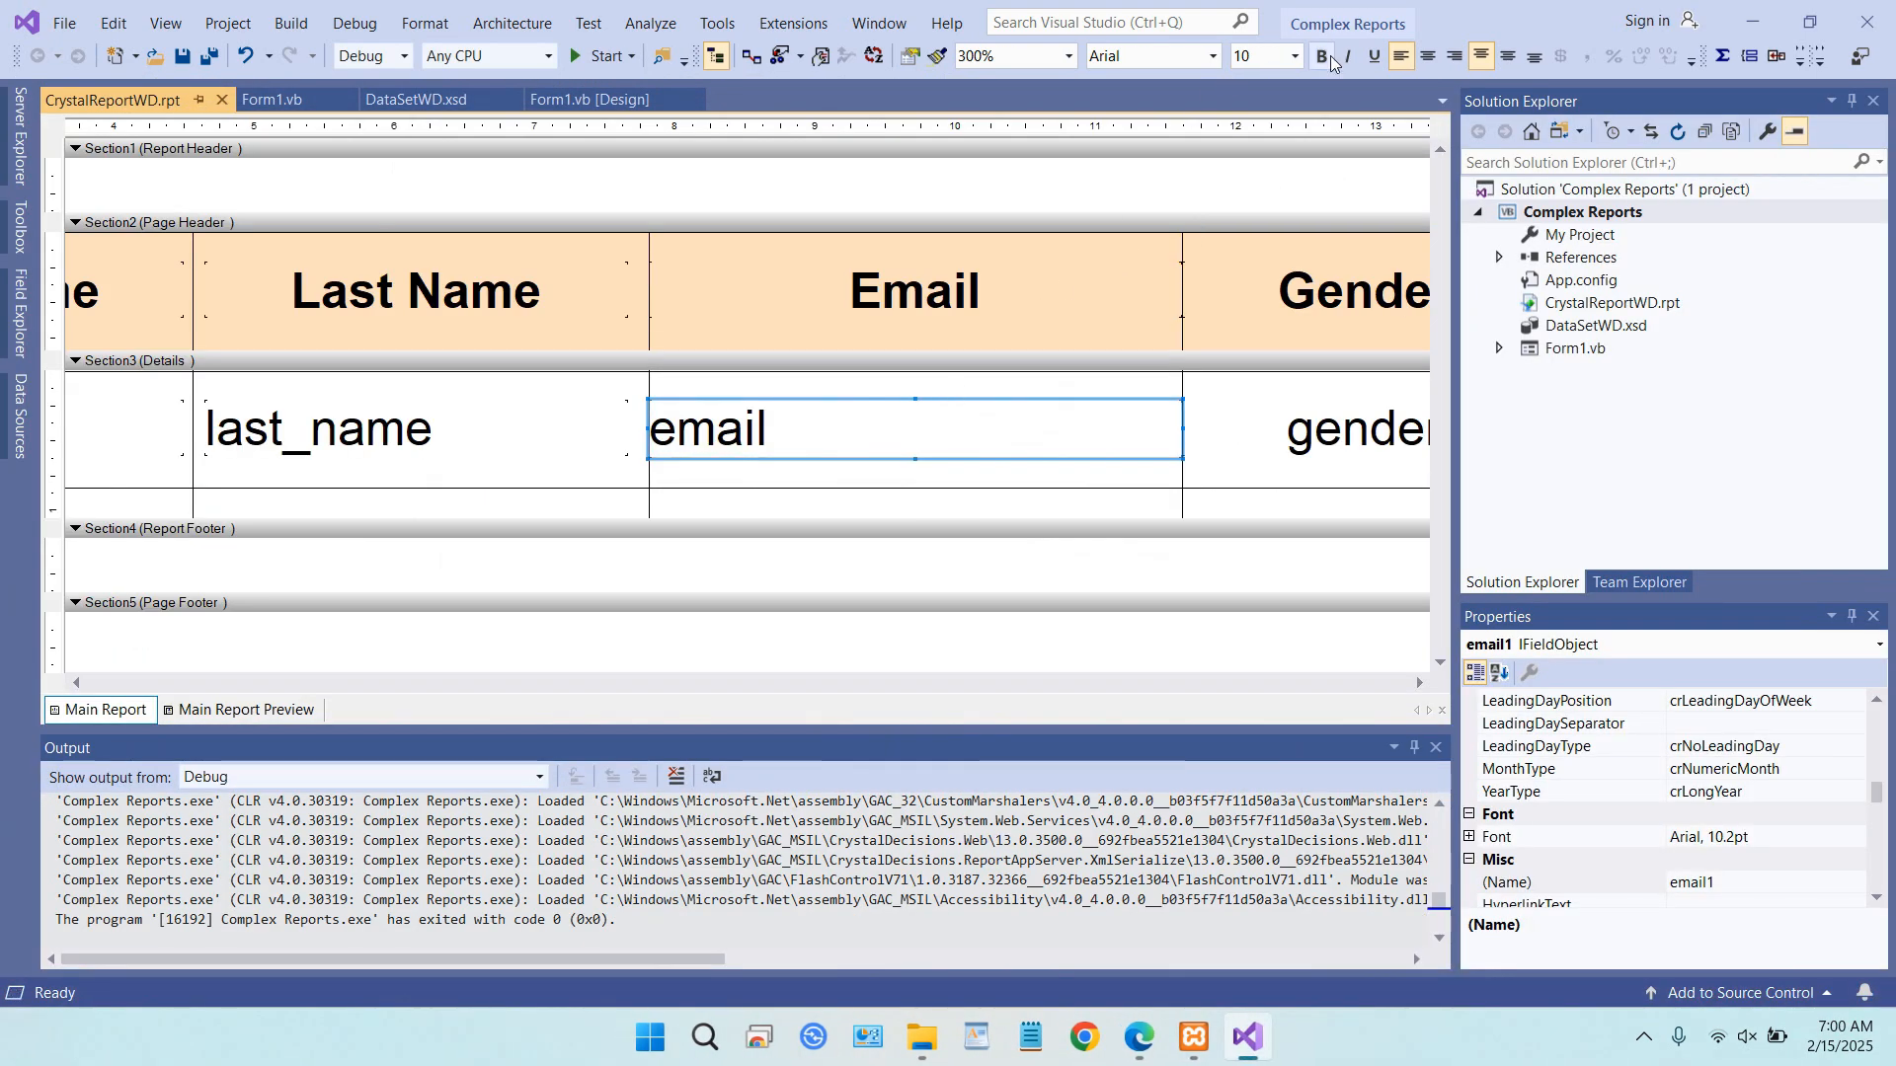
- Centre-align the email field and run the project to review the whole report in a maximized form
left_click(1428, 55)
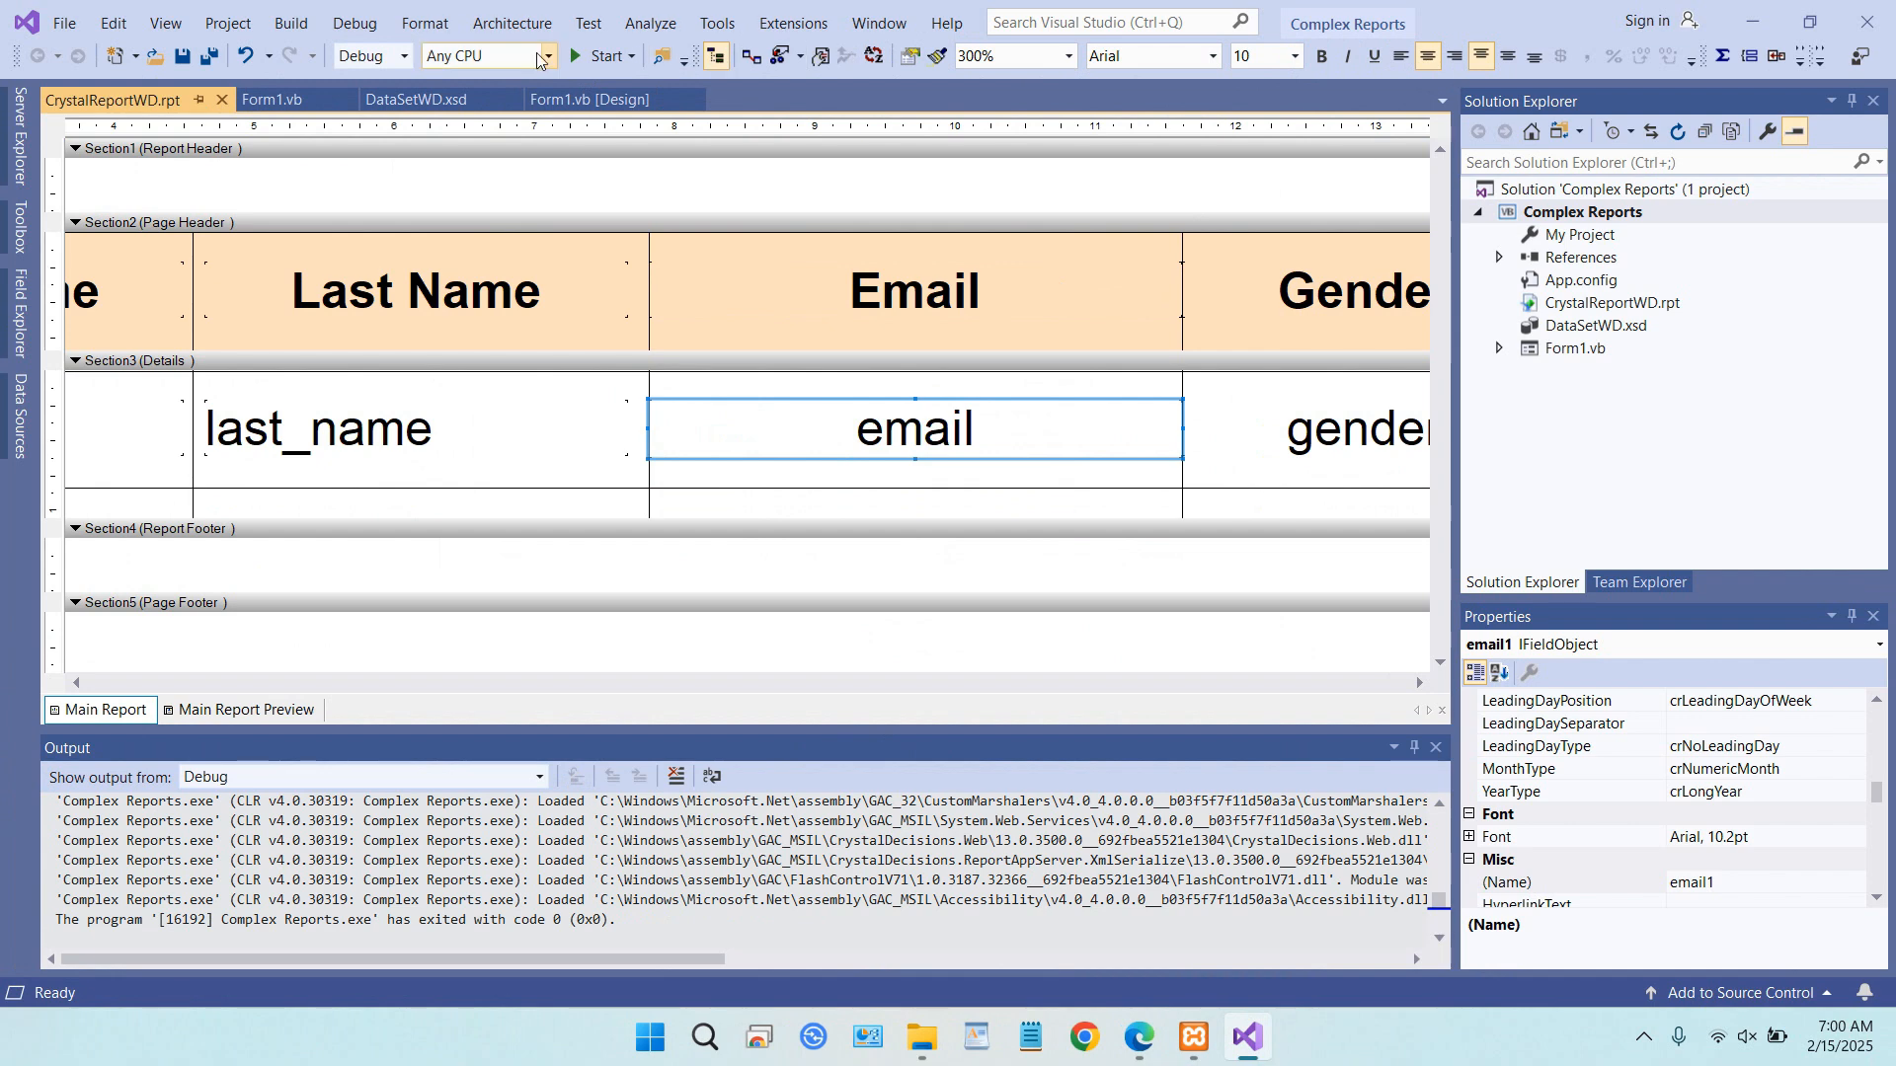
left_click(595, 56)
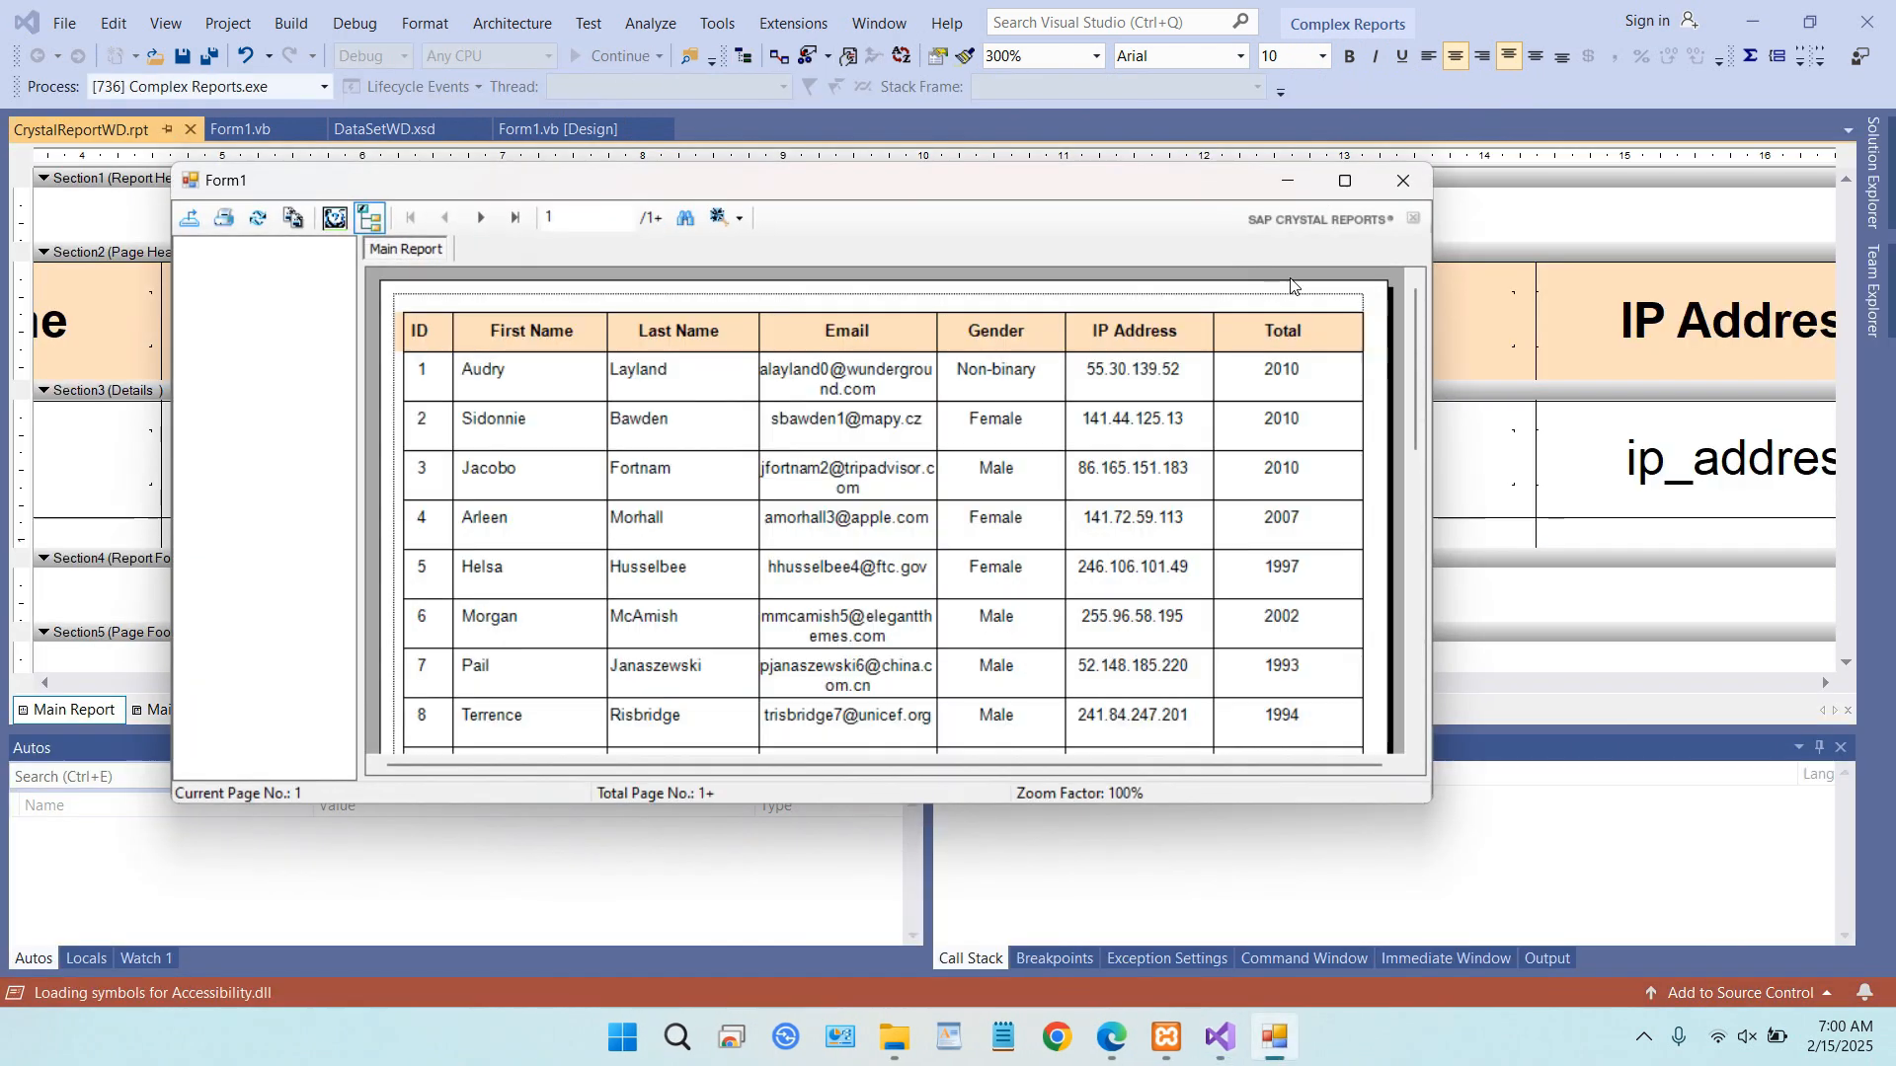
left_click(1345, 180)
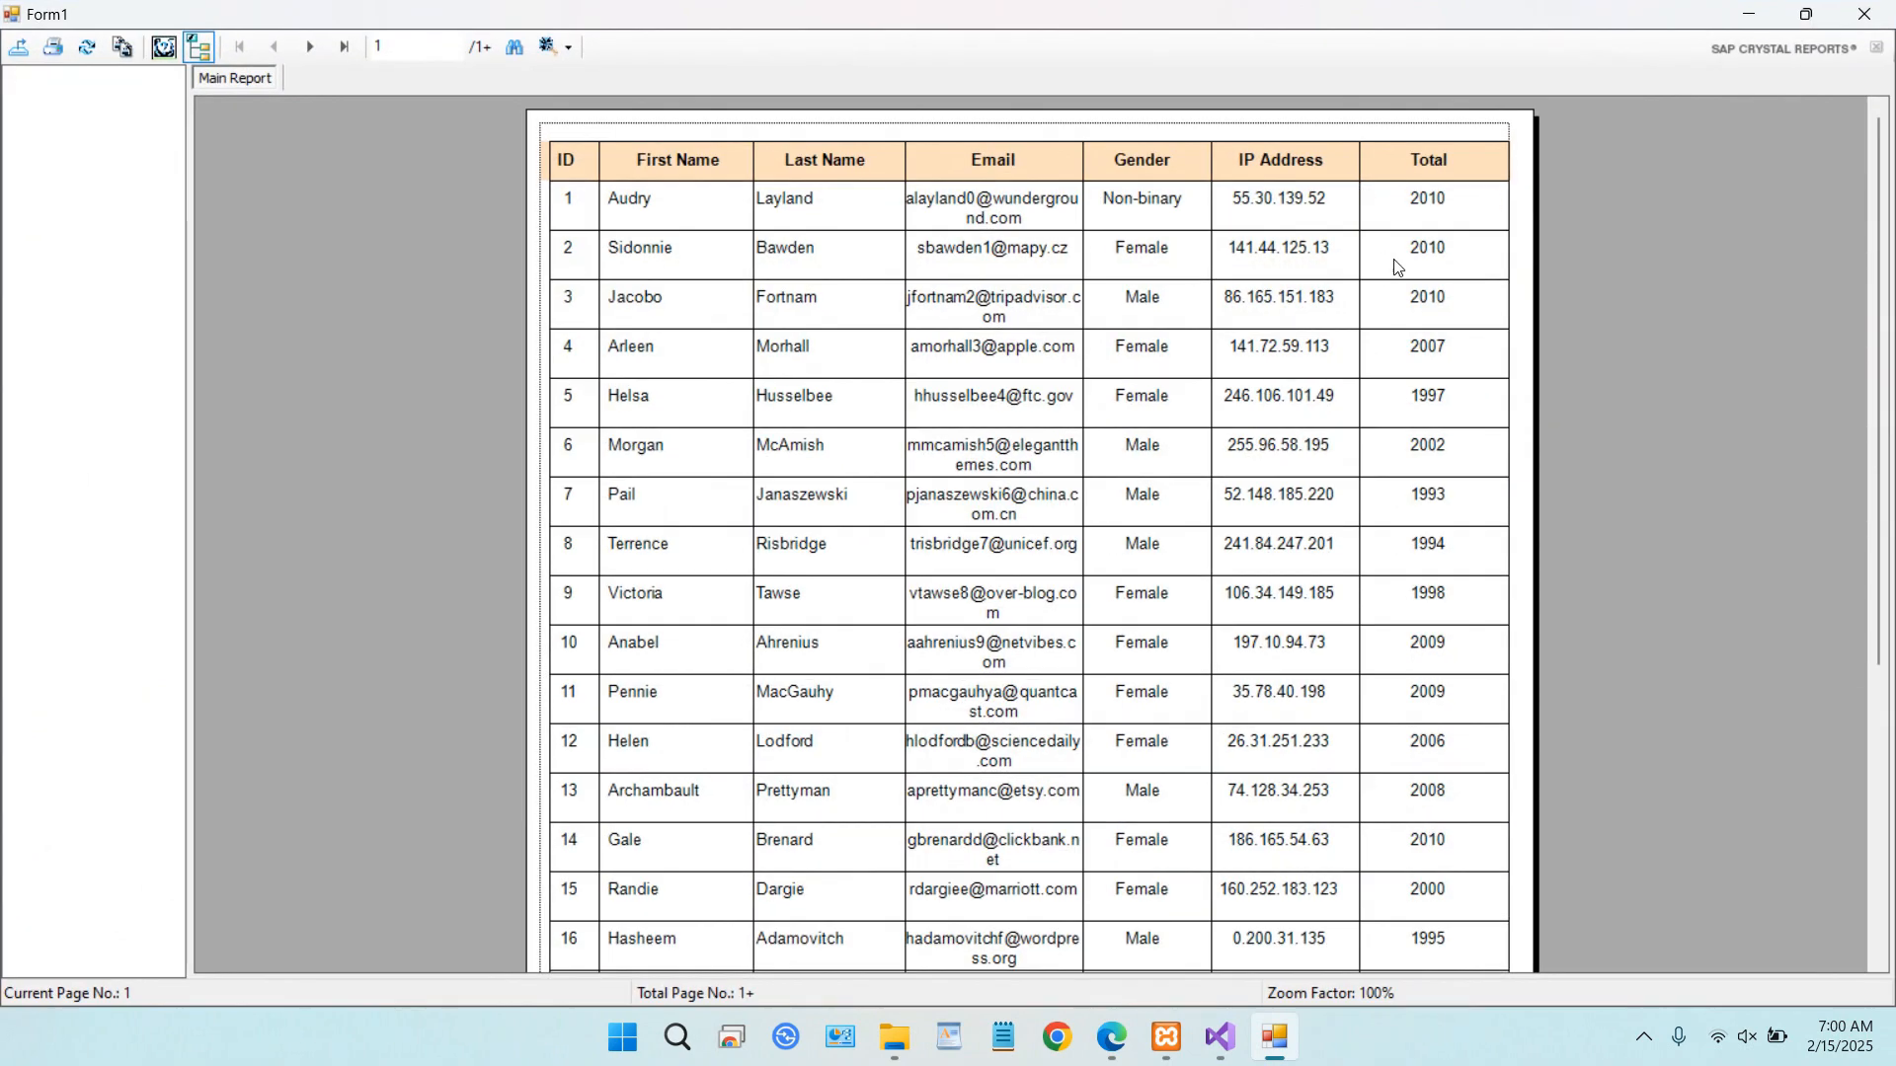
scroll(1416, 323, "down", 5)
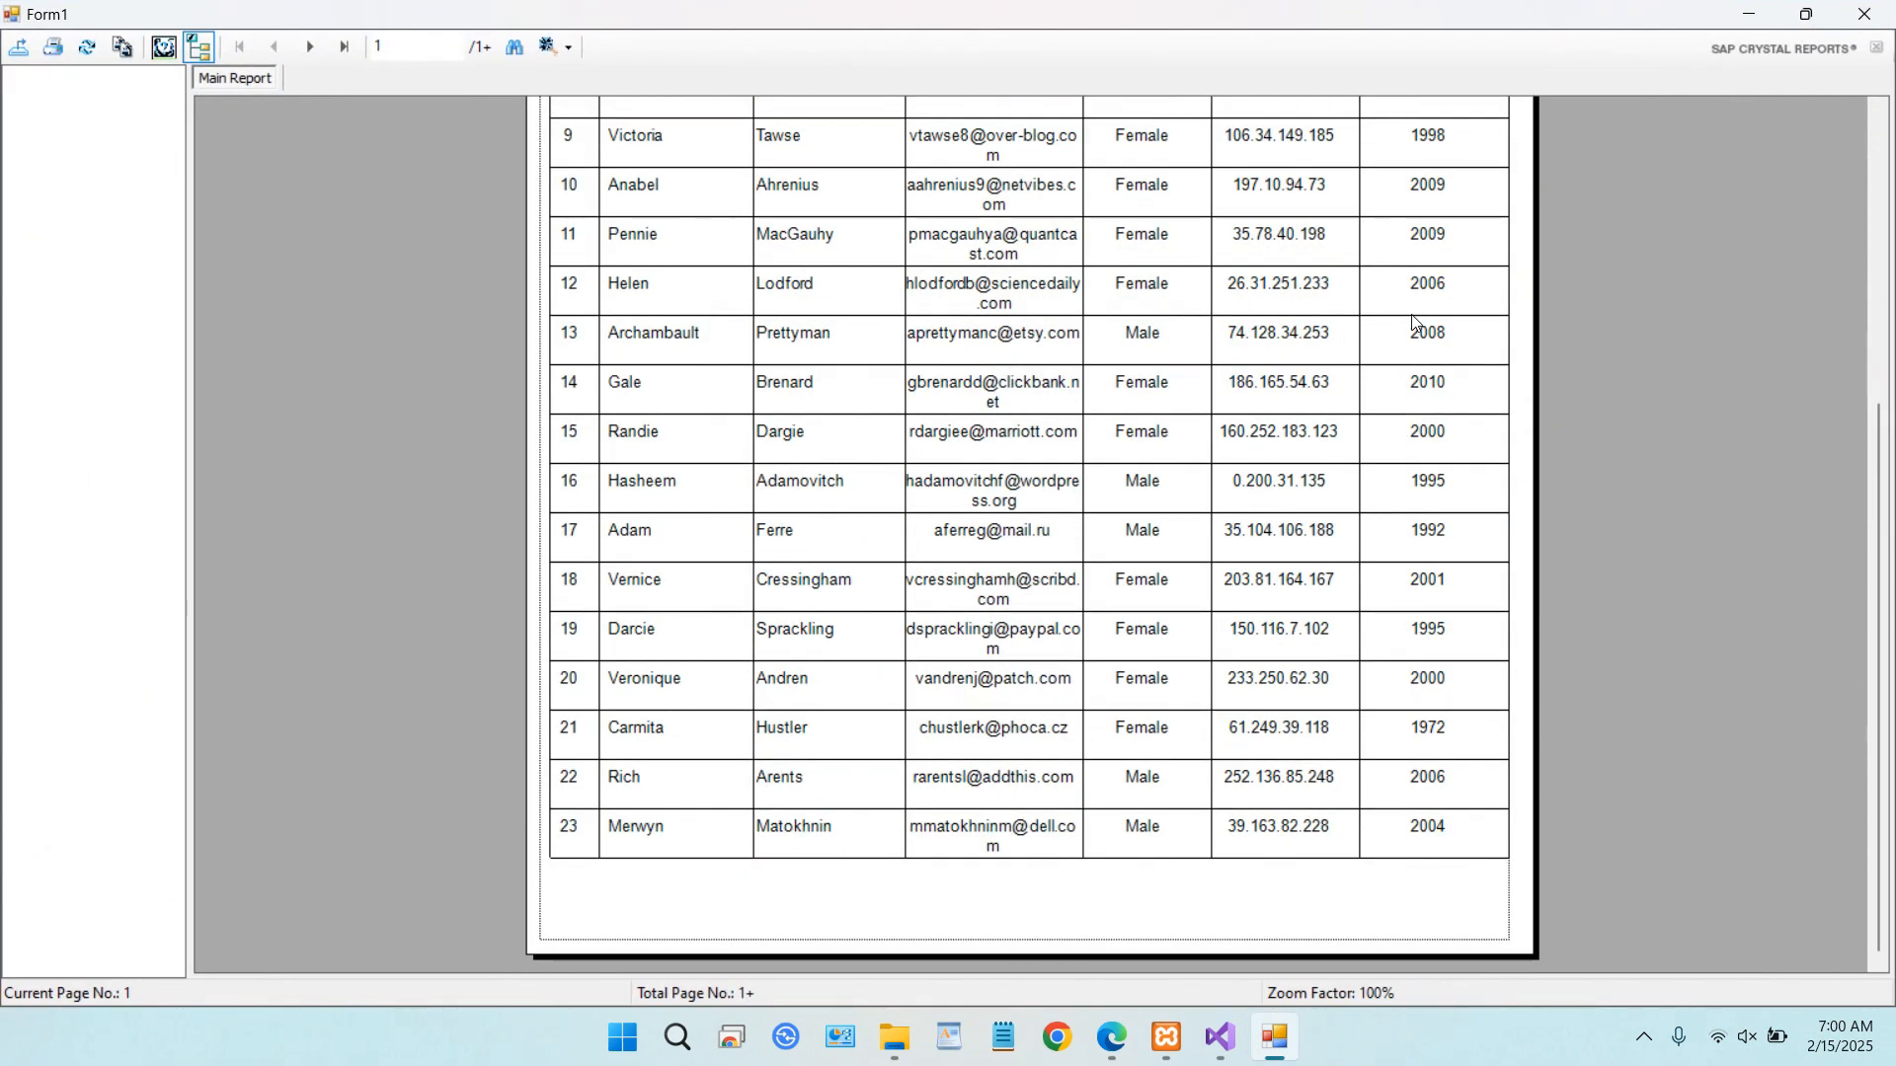
scroll(1415, 322, "up", 5)
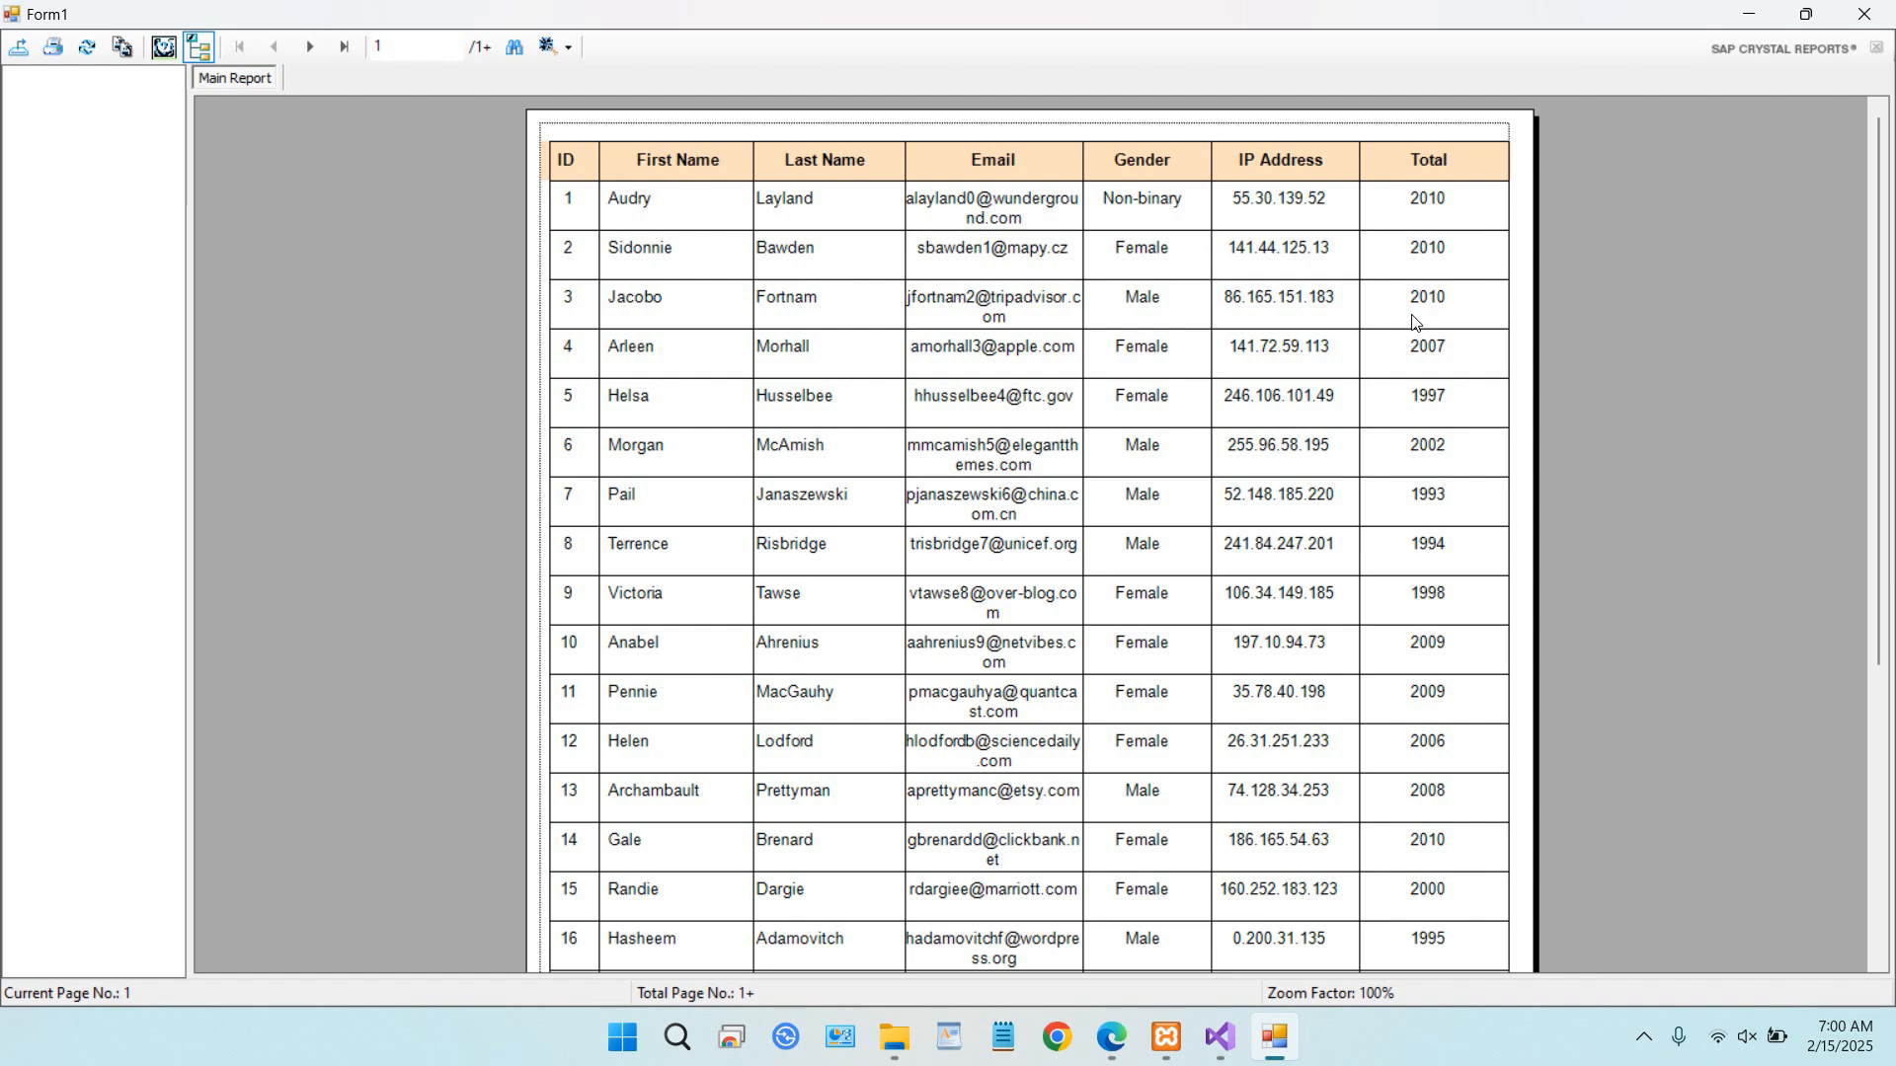
scroll(1416, 322, "down", 5)
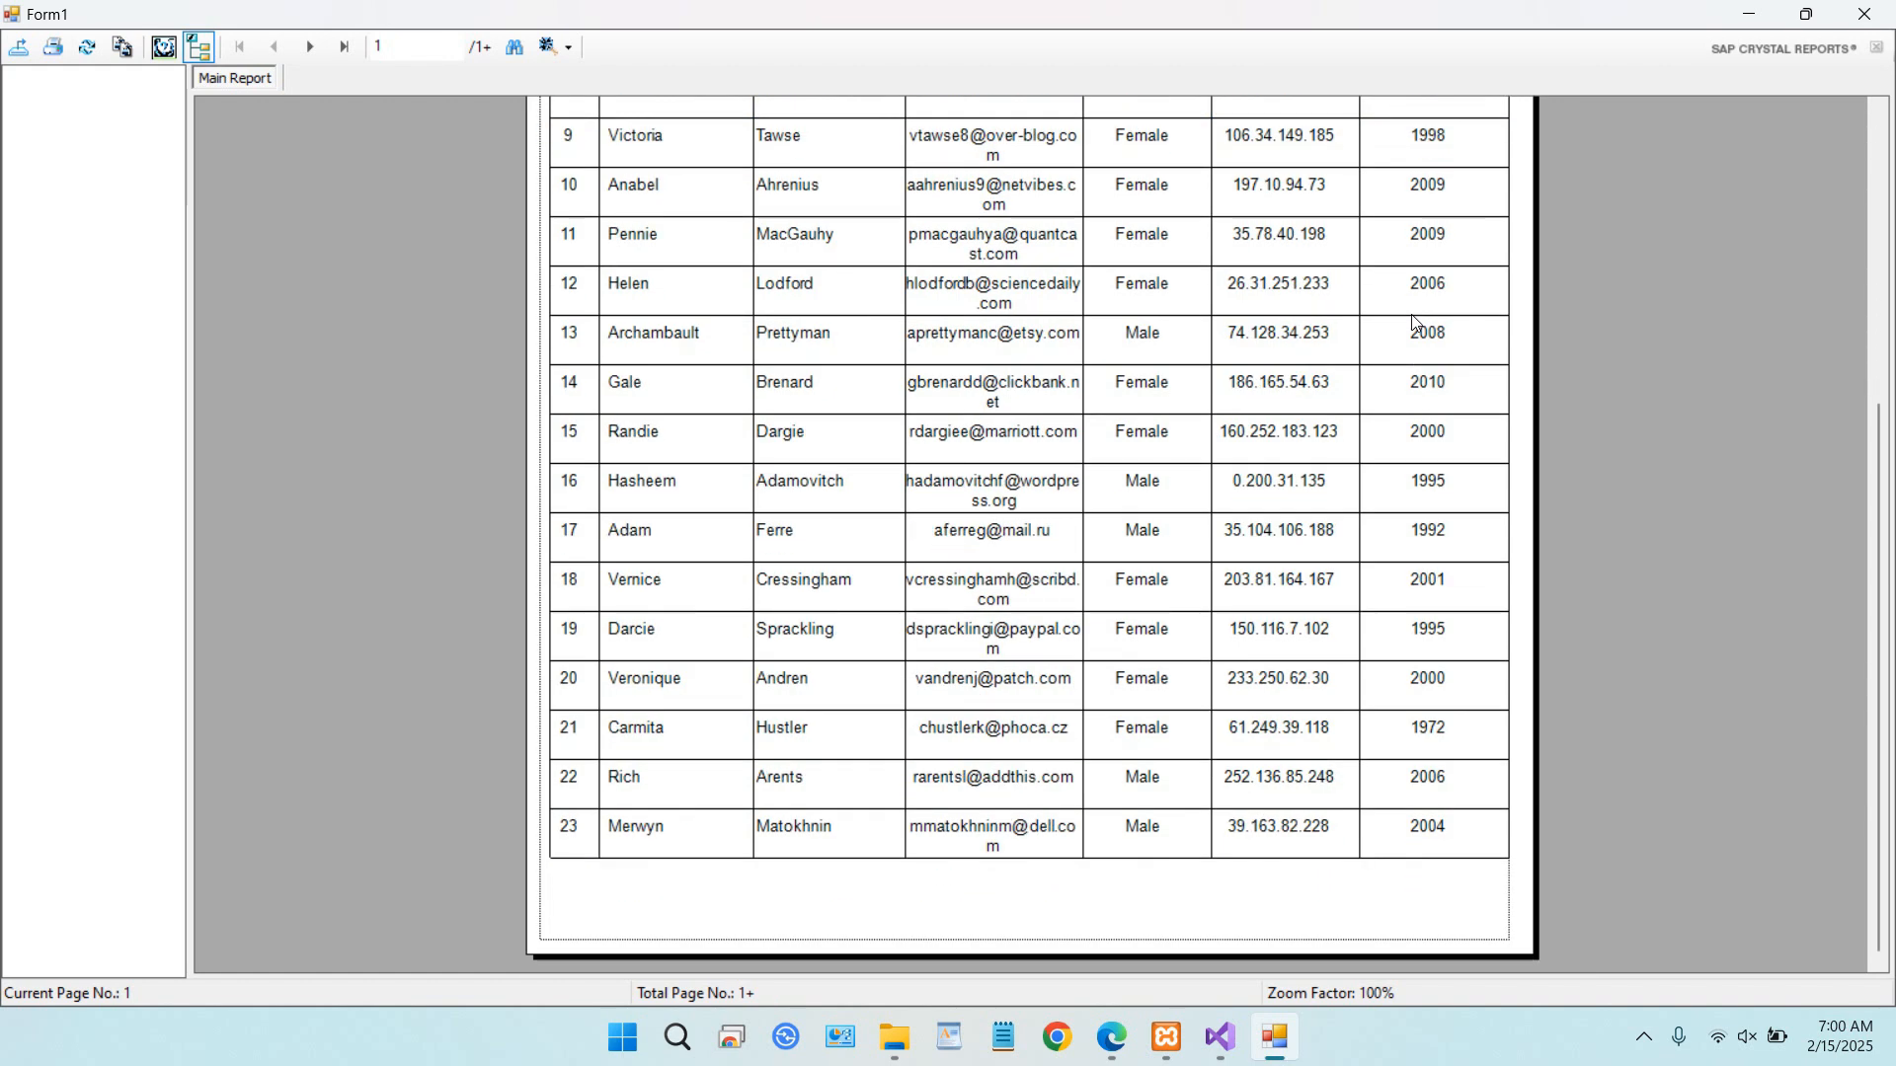
scroll(1416, 322, "up", 5)
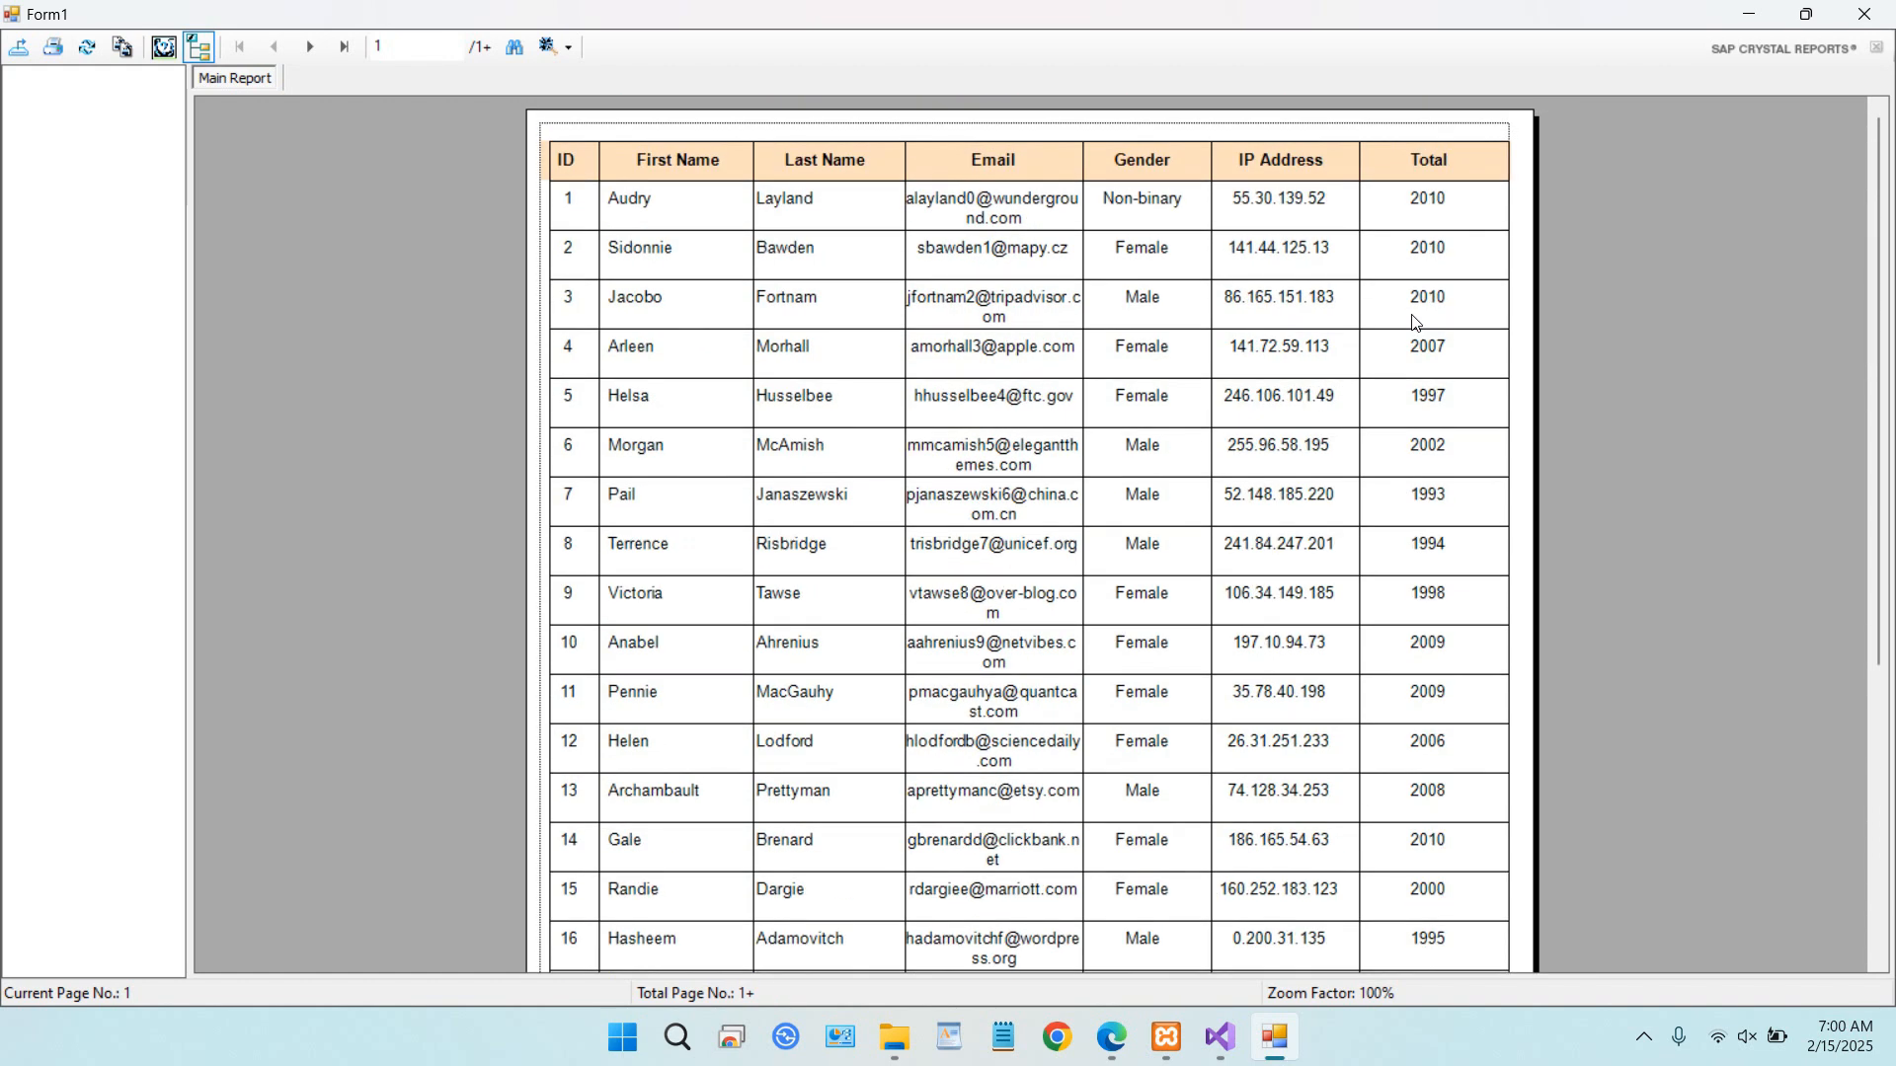